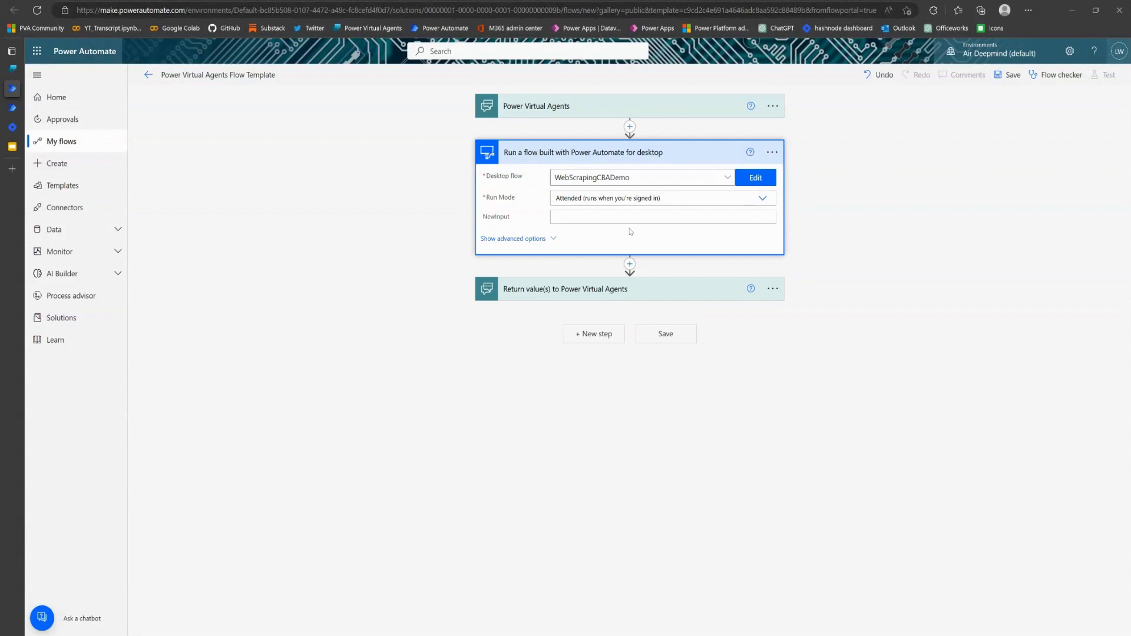
Add a text input named QueryLocation to the Power Virtual Agents trigger.
left_click(593, 218)
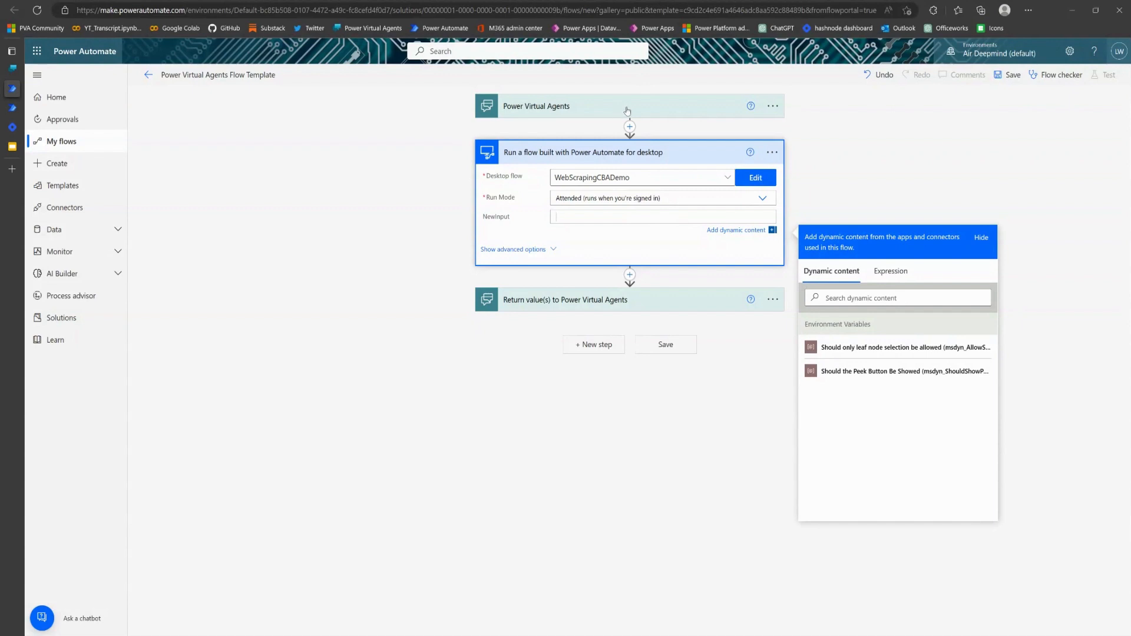
left_click(627, 110)
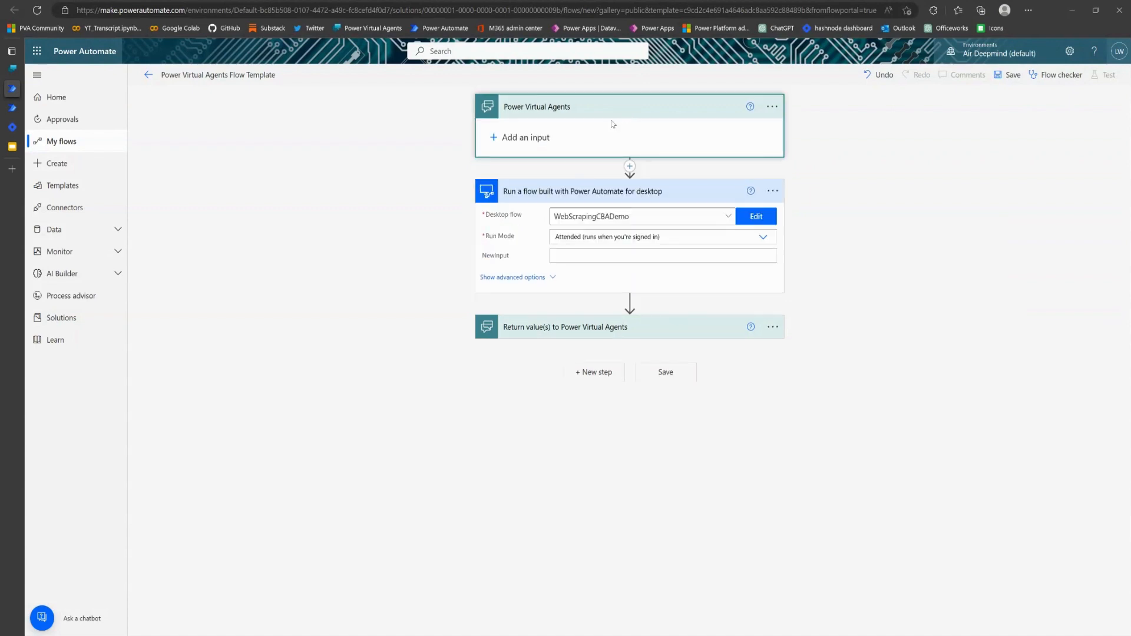
left_click(495, 137)
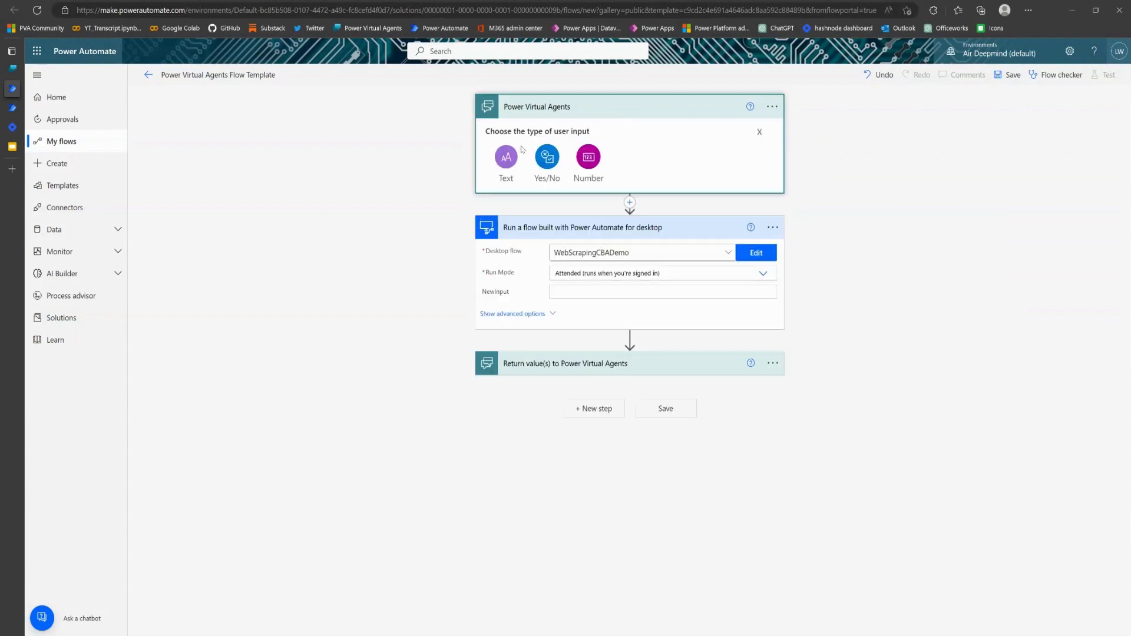
left_click(505, 158)
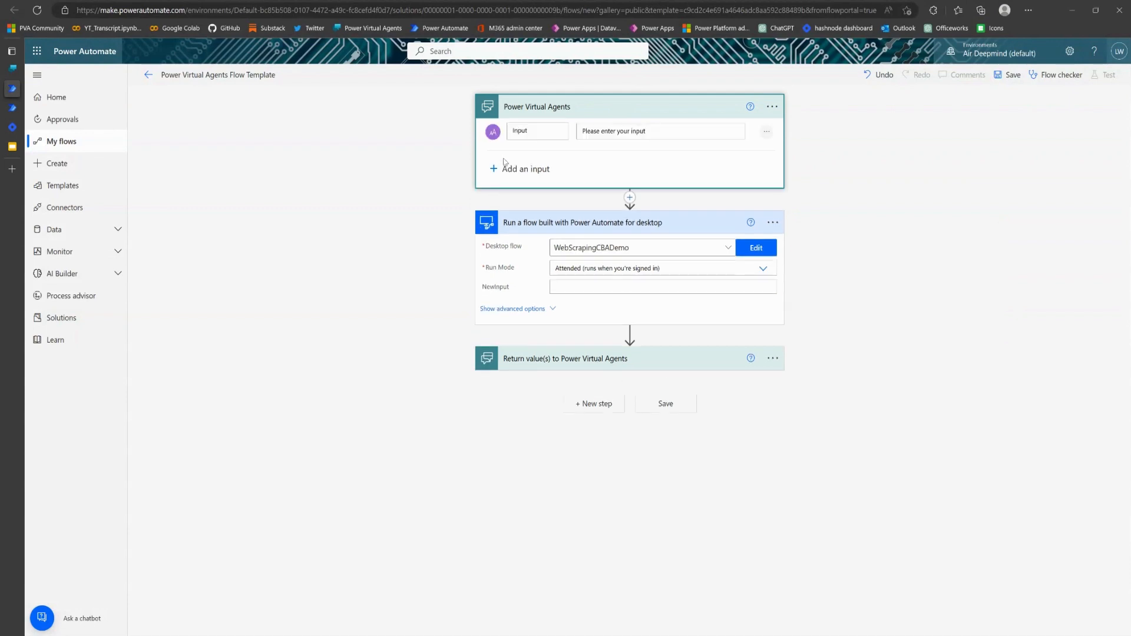
double_click(549, 133)
type("QueryLocation")
left_click_drag(551, 132, 504, 135)
left_click(557, 134)
Set the desktop flow action's NewInput to the QueryLocation value from the Power Virtual Agents trigger.
left_click(661, 286)
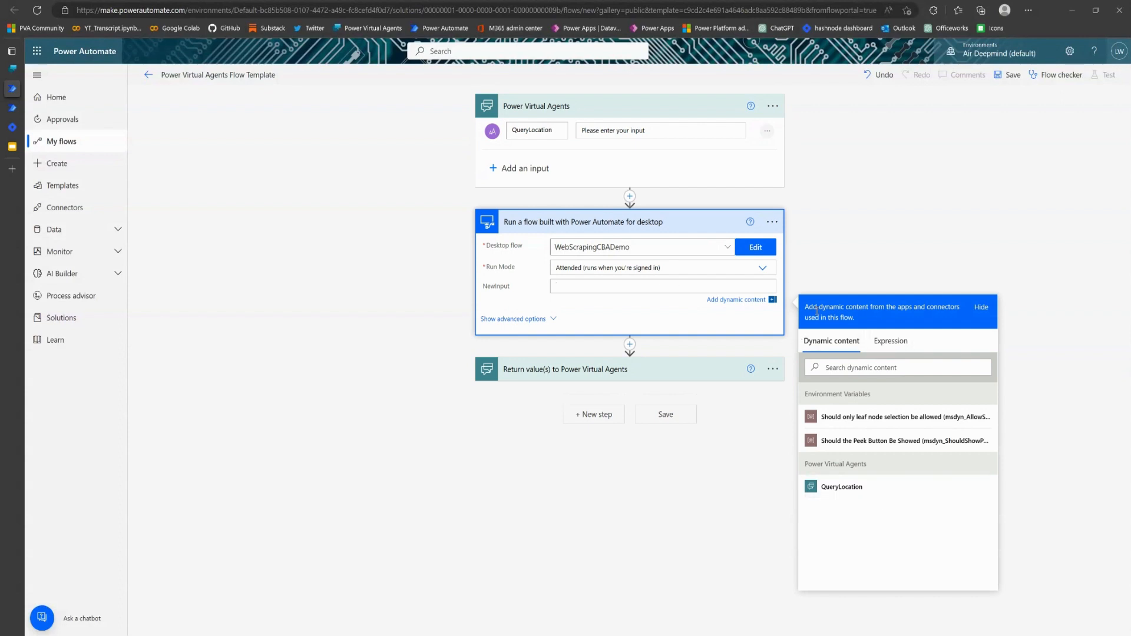
left_click(837, 491)
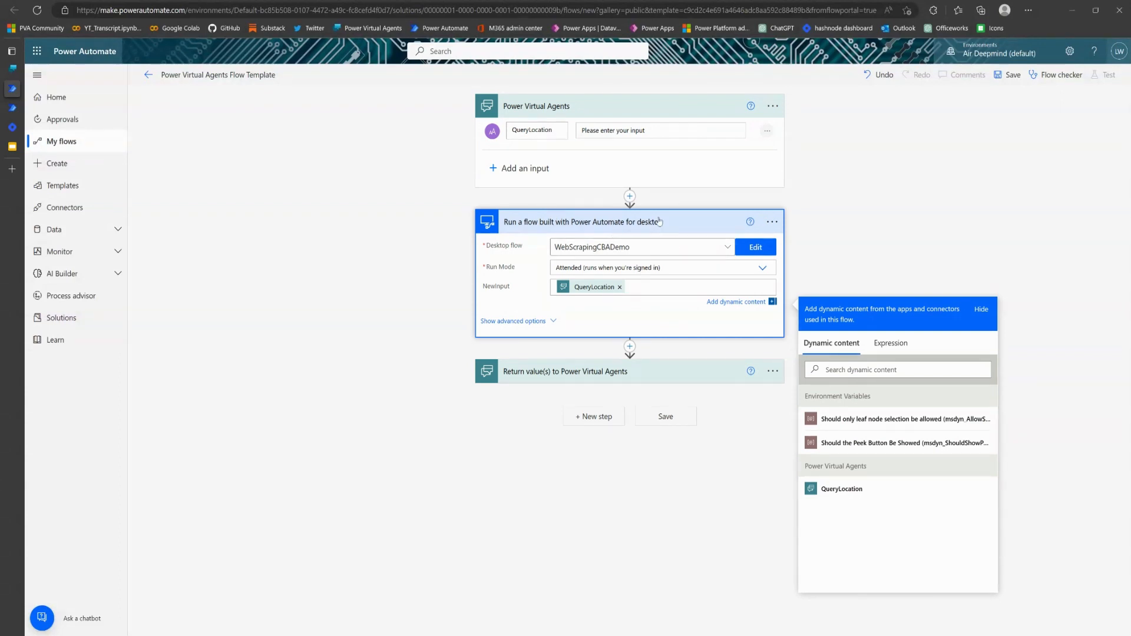
left_click(628, 130)
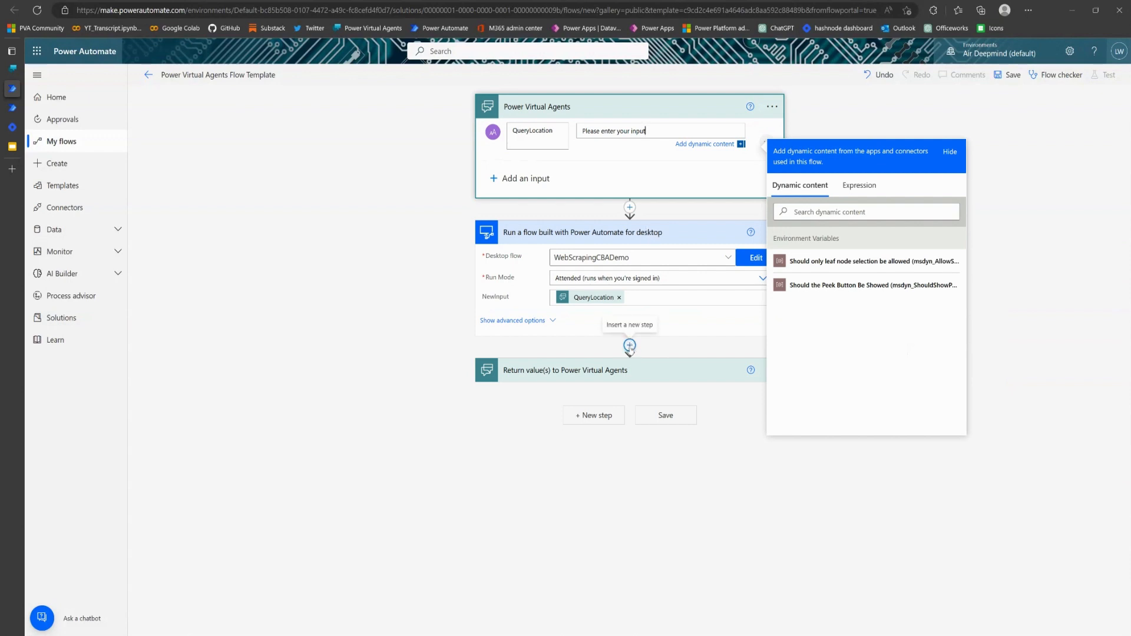
Insert an Initialize variable action directly after the desktop flow action.
left_click(630, 347)
left_click(629, 362)
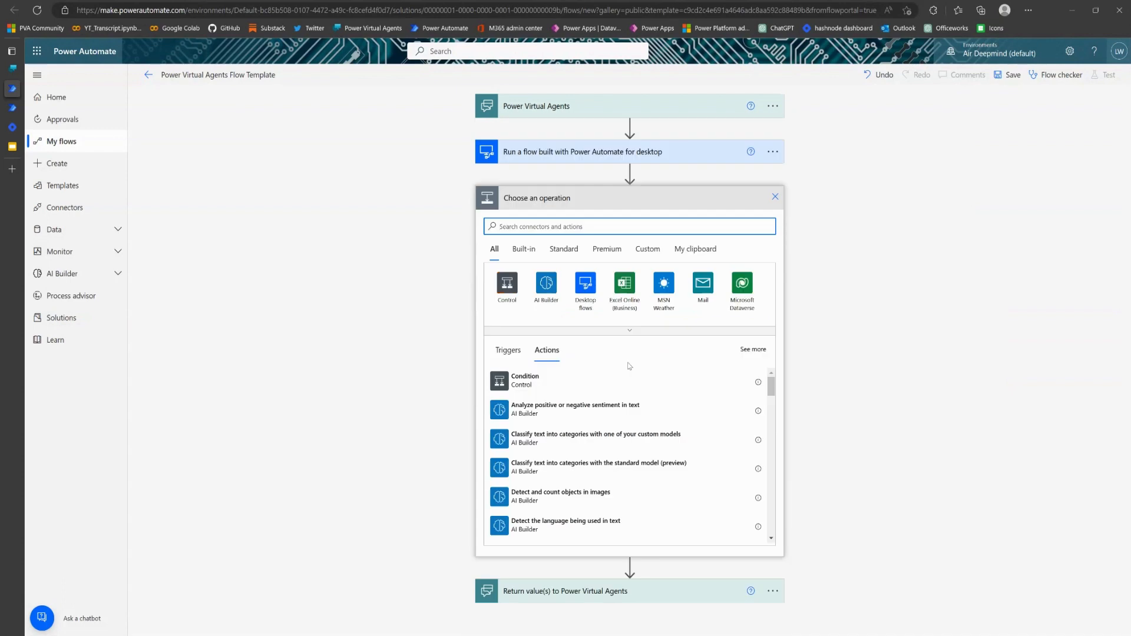
type("Initi")
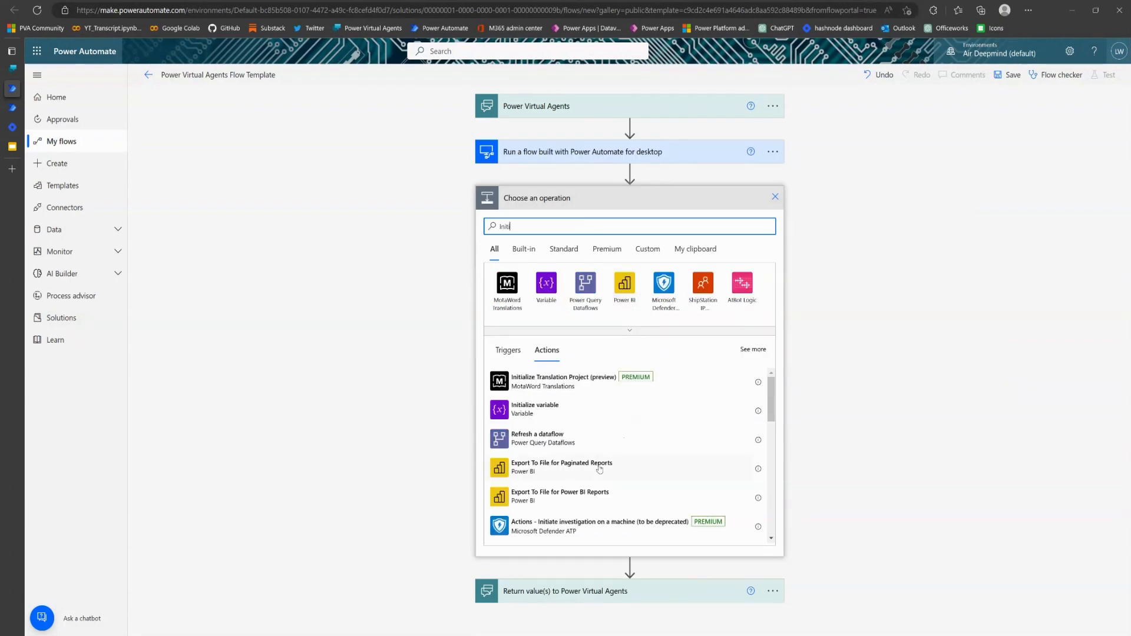
left_click(629, 414)
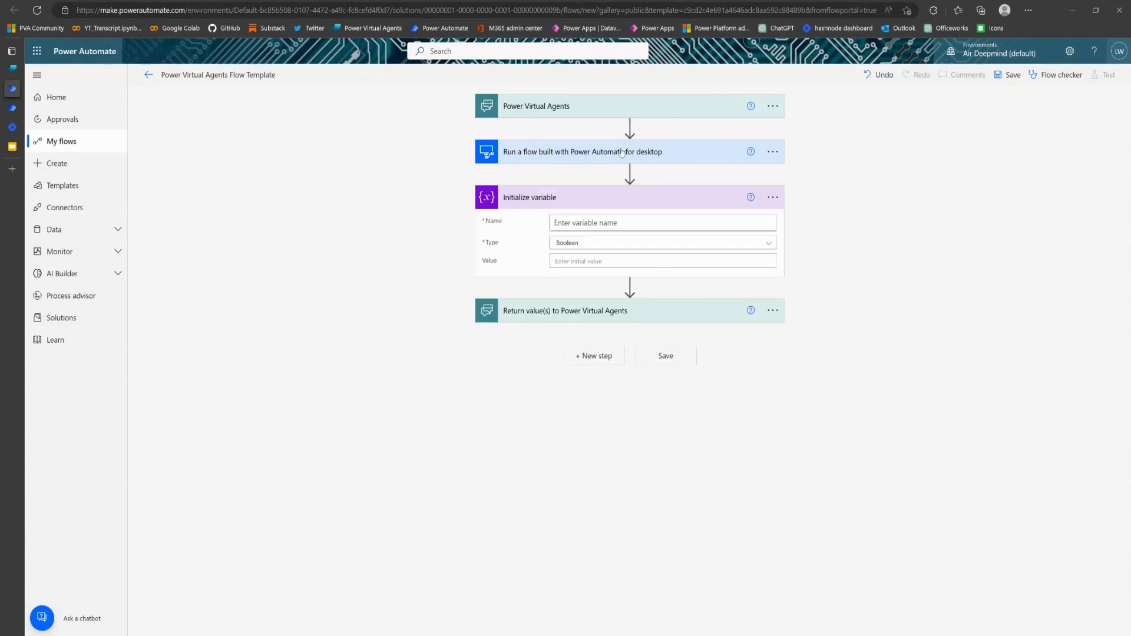
Name the new variable BranchLocations and set its type to String.
left_click(567, 154)
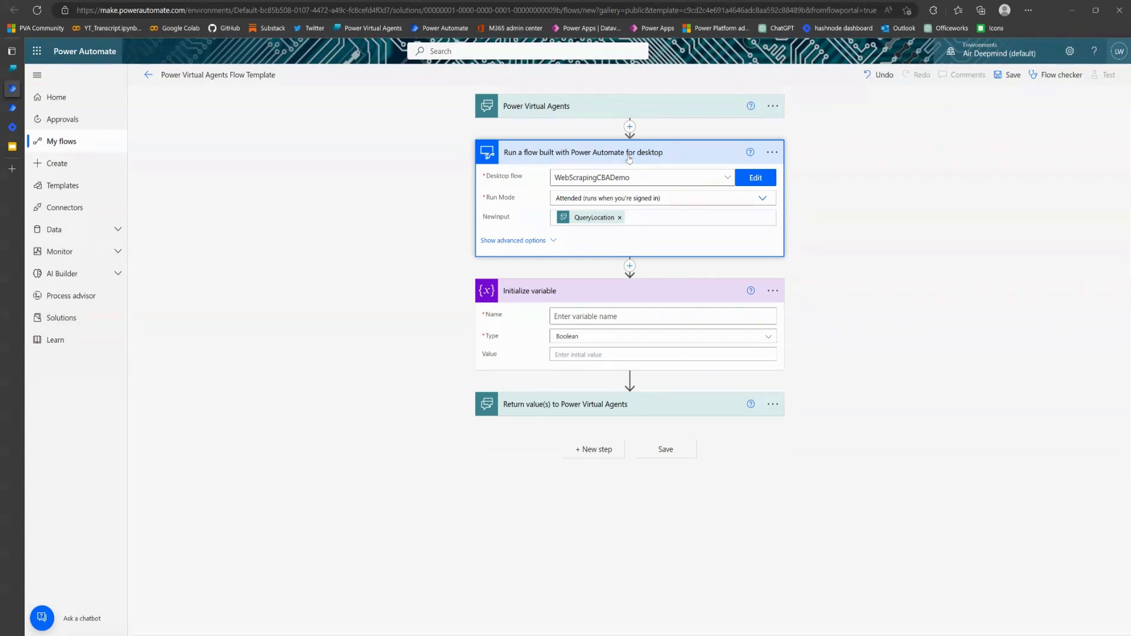
left_click(599, 317)
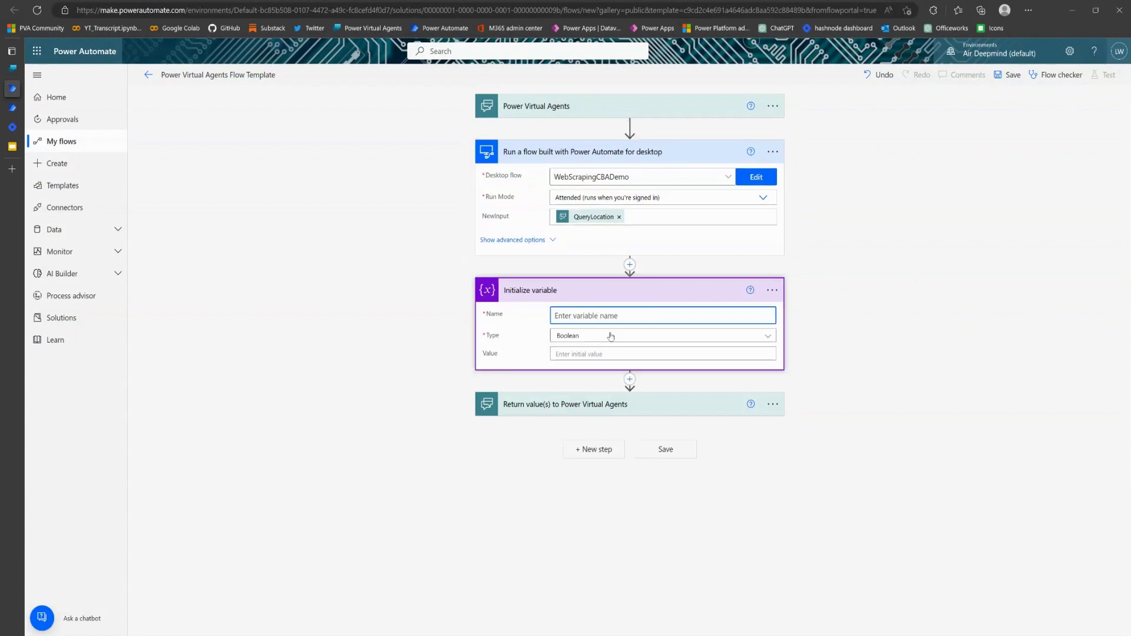
type("BranchLocations")
left_click(576, 338)
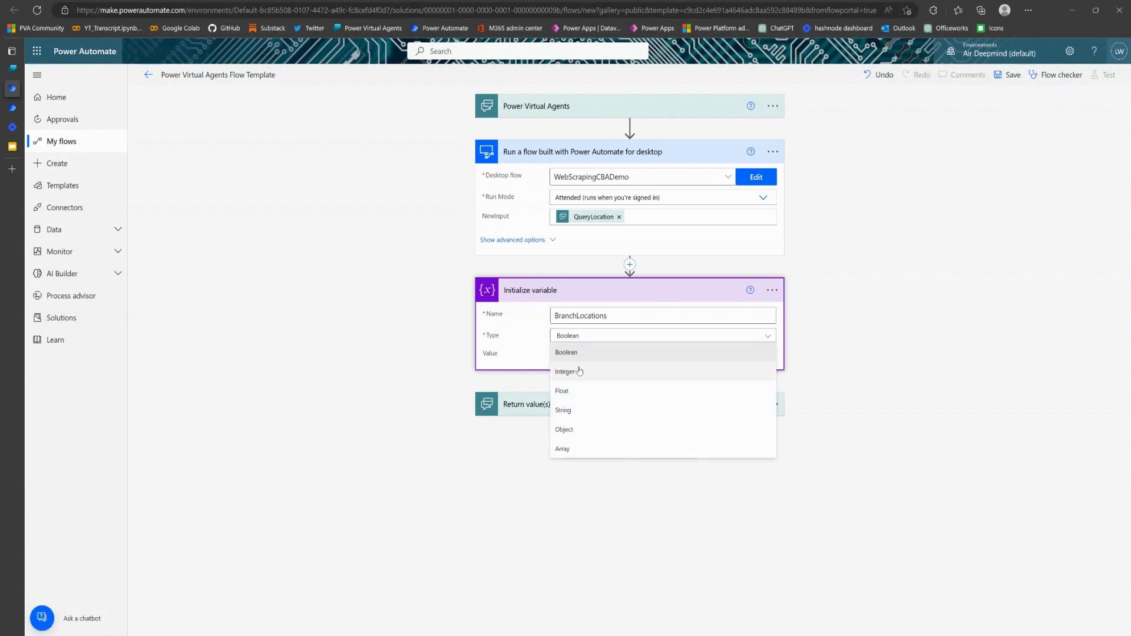
left_click(571, 410)
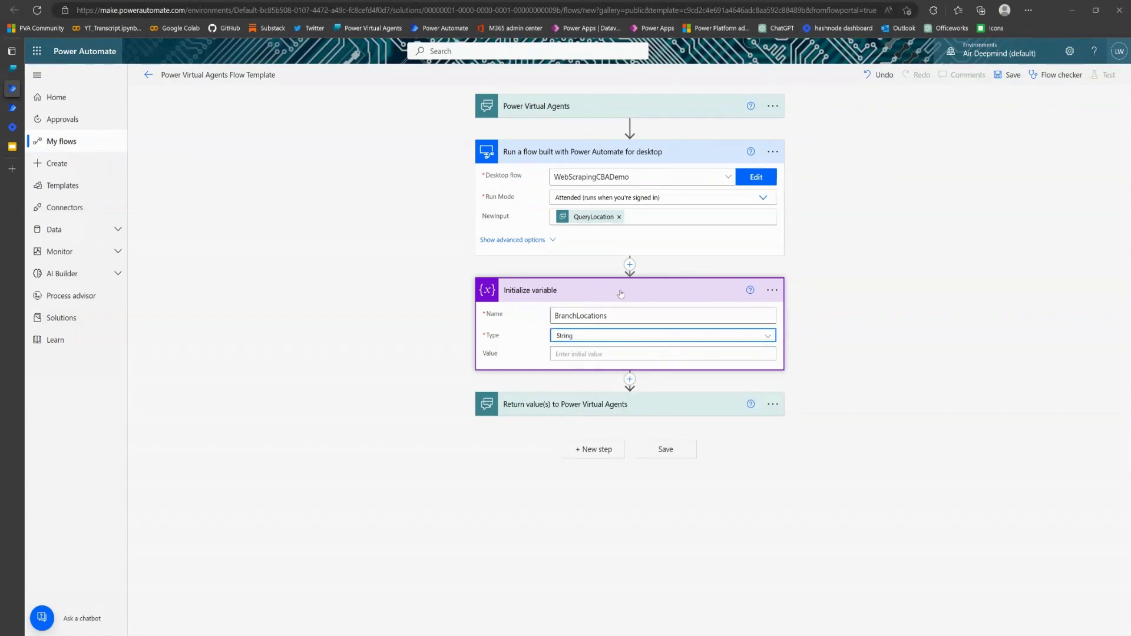
Set the BranchLocations variable's initial value to the desktop flow output varPADOUT_BranchLocations.
left_click(645, 355)
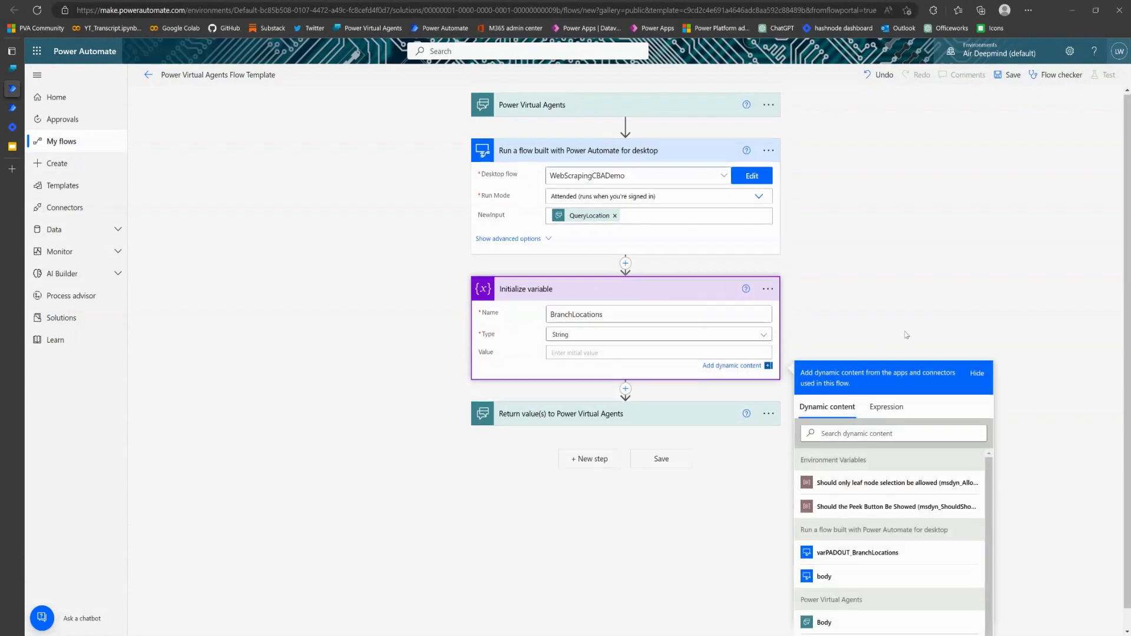
scroll(906, 335, "down", 1)
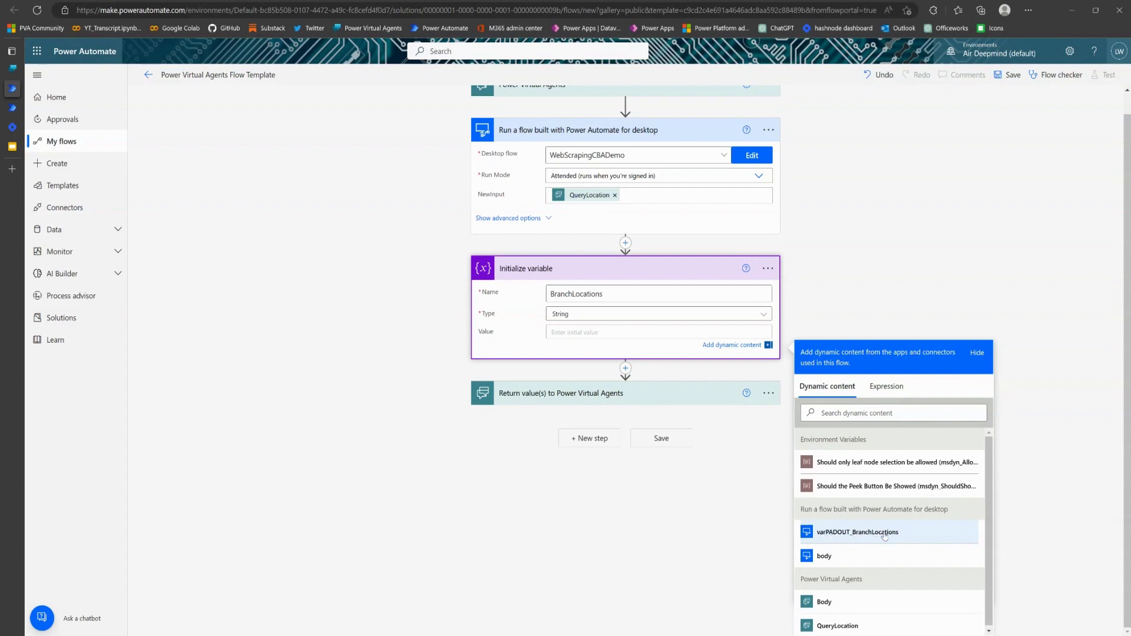
left_click(884, 534)
left_click(562, 293)
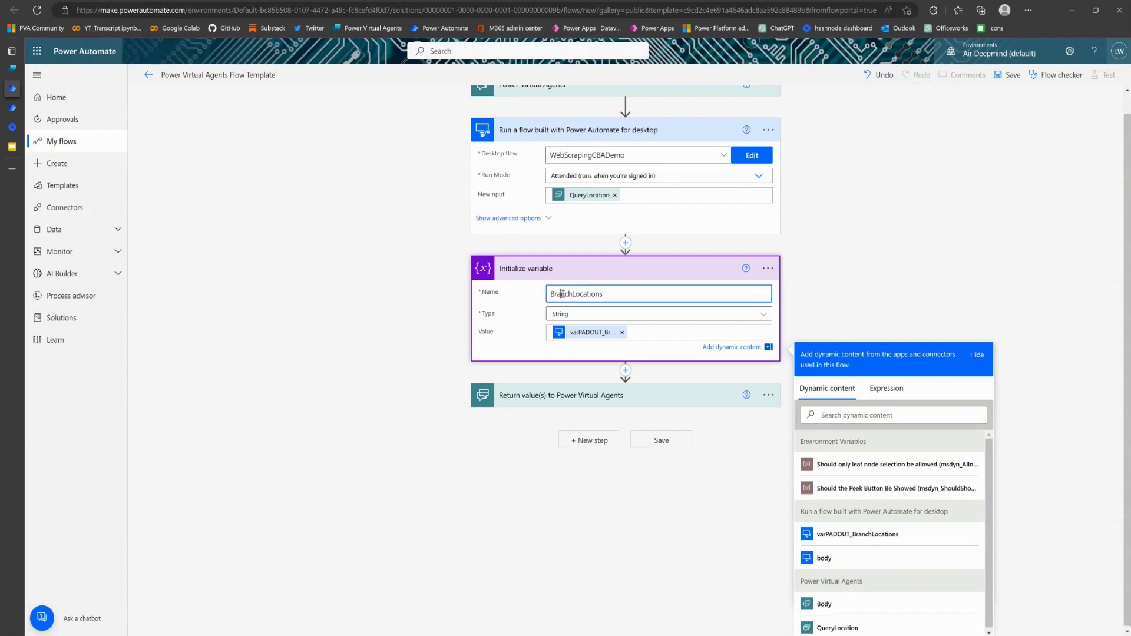
double_click(562, 294)
left_click(617, 316)
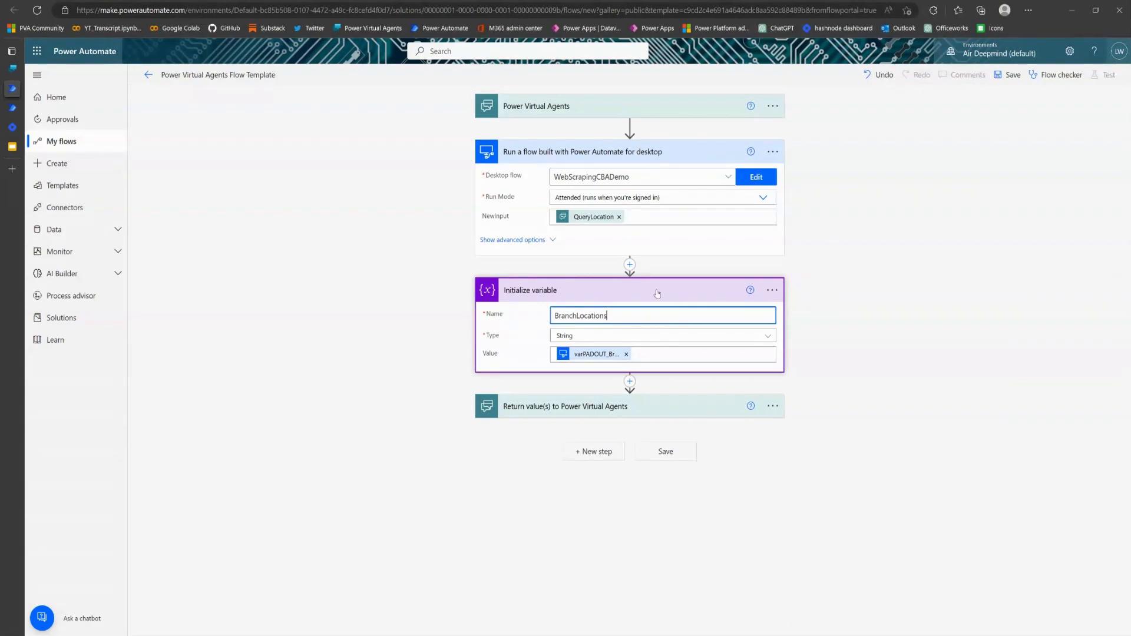
Insert a Compose data operation between the Initialize variable action and the return to Power Virtual Agents.
left_click(630, 383)
left_click(630, 383)
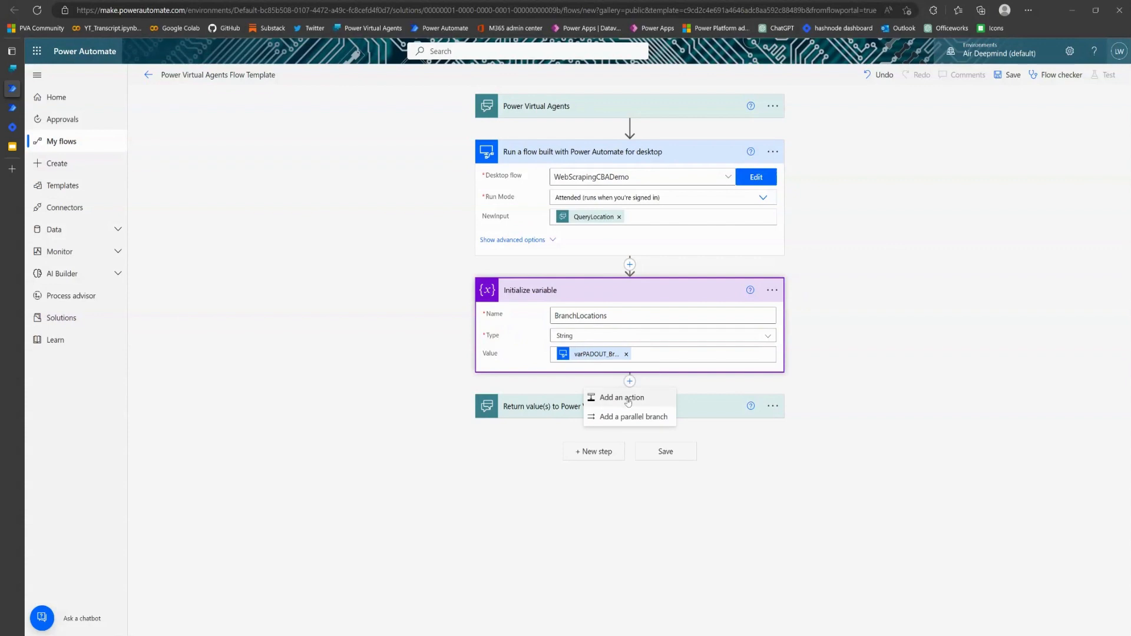
left_click(626, 400)
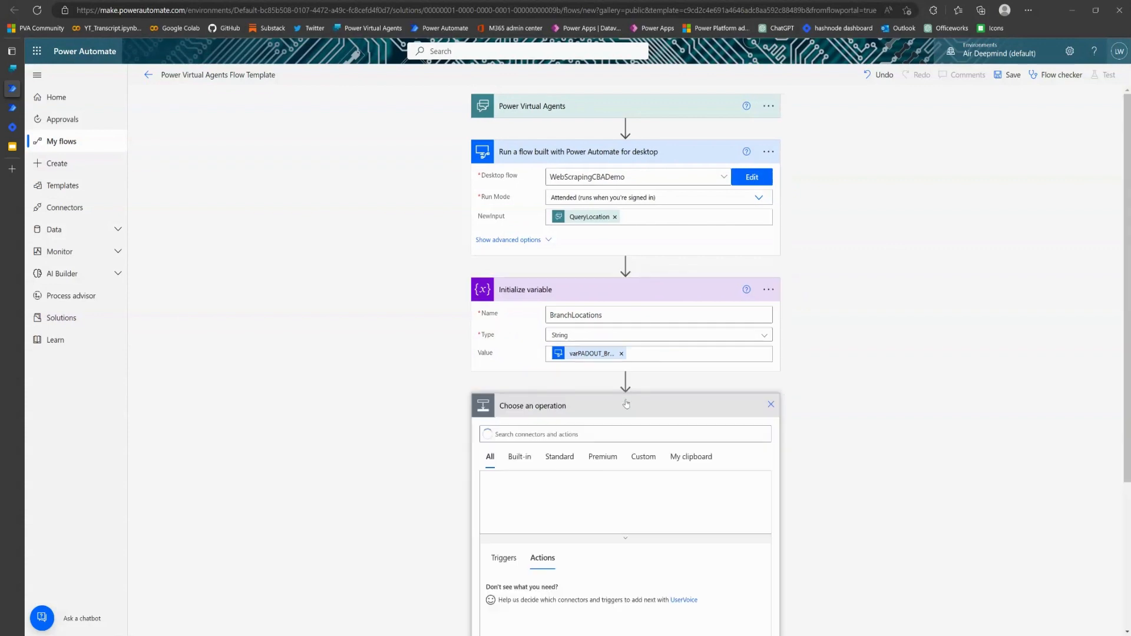
left_click(597, 273)
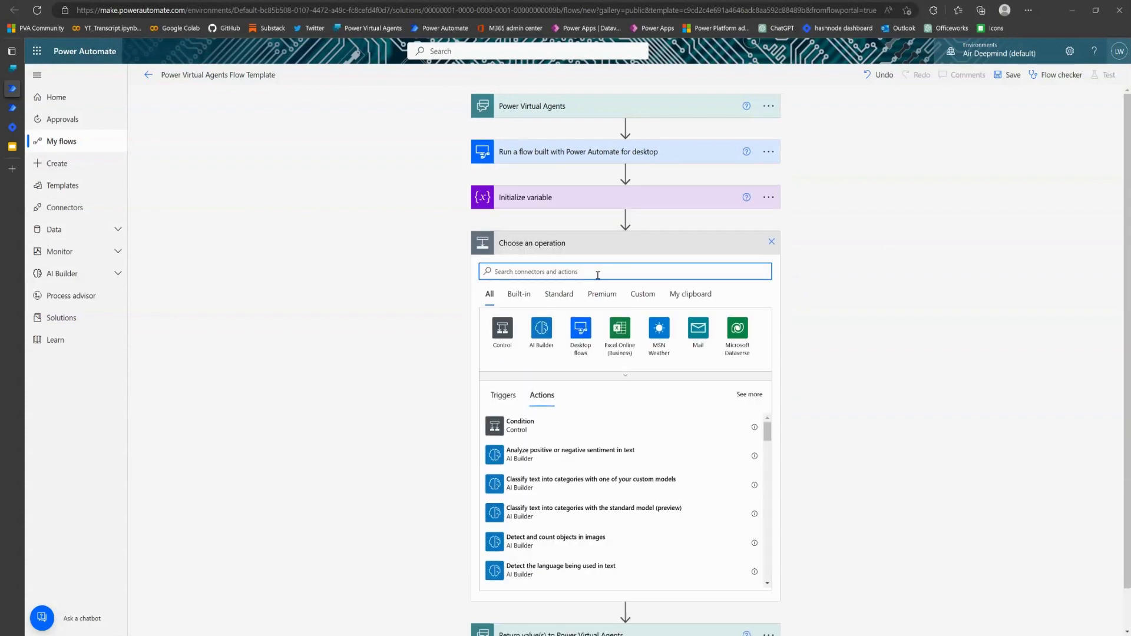
type("compo")
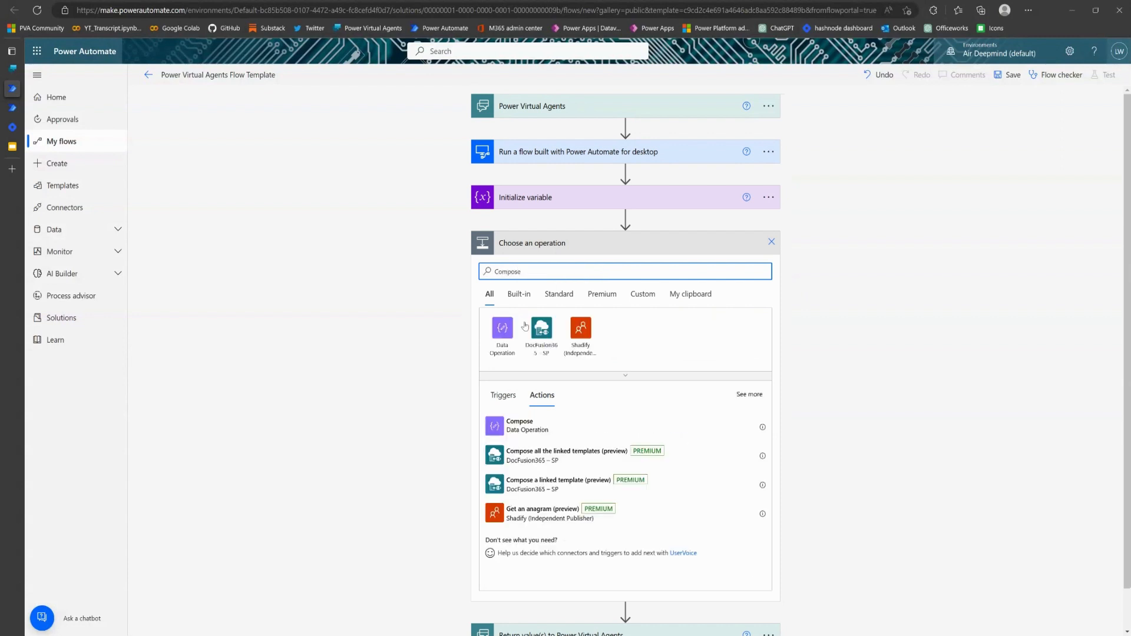
left_click(507, 426)
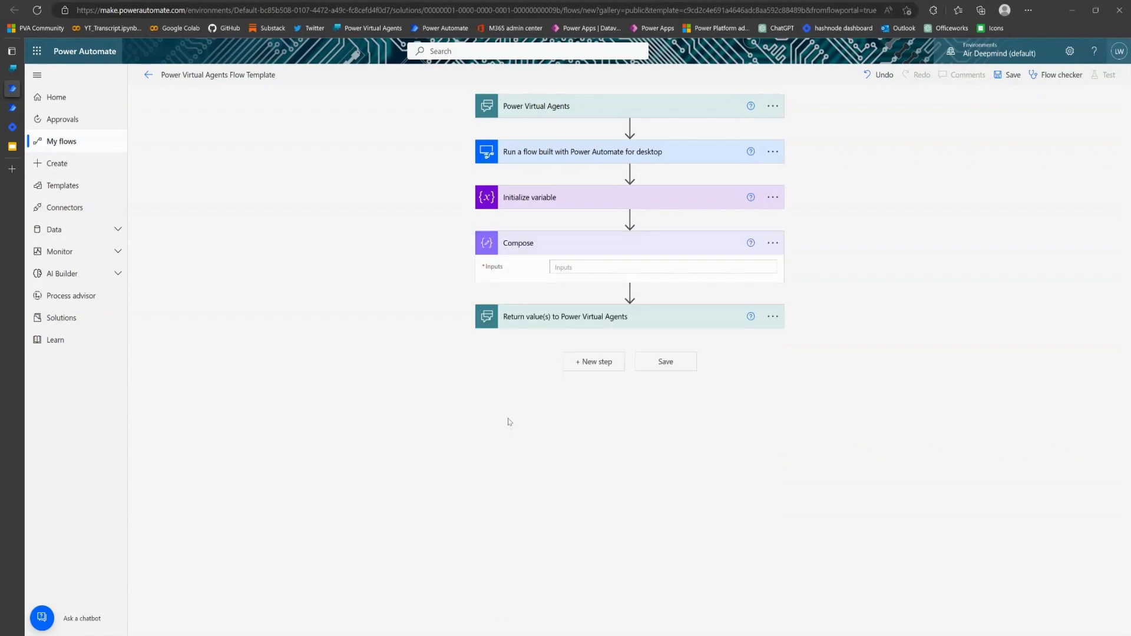
Open the expression editor for the Compose inputs, then copy the split expression with index [0] from the Pitch presentation in Google Slides.
left_click(586, 268)
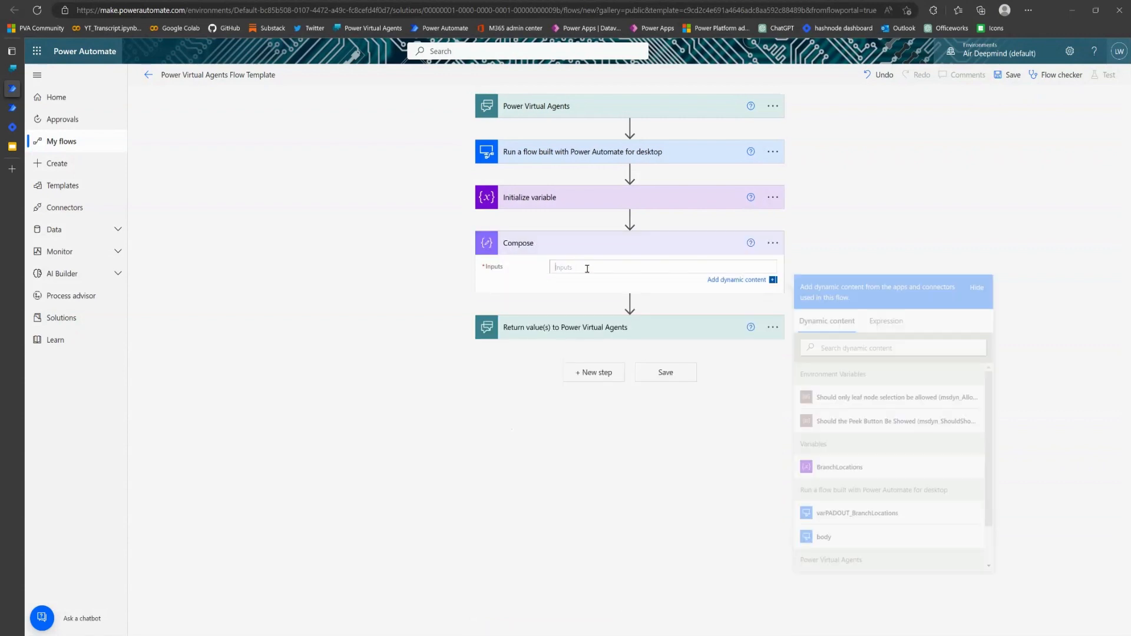
left_click(892, 326)
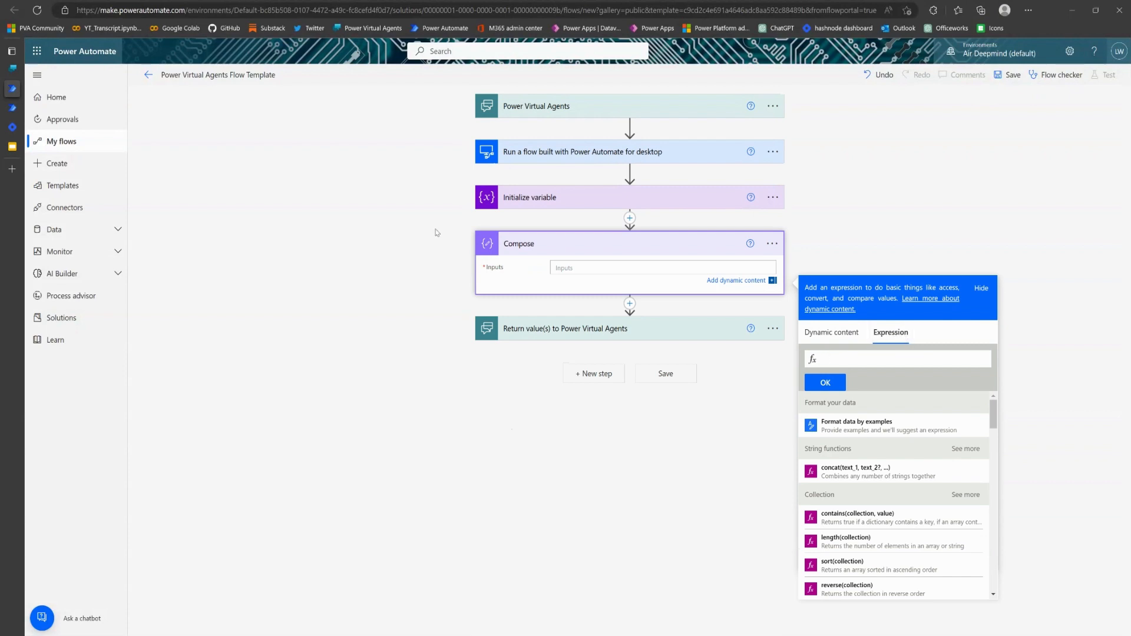
mouse_move(10, 131)
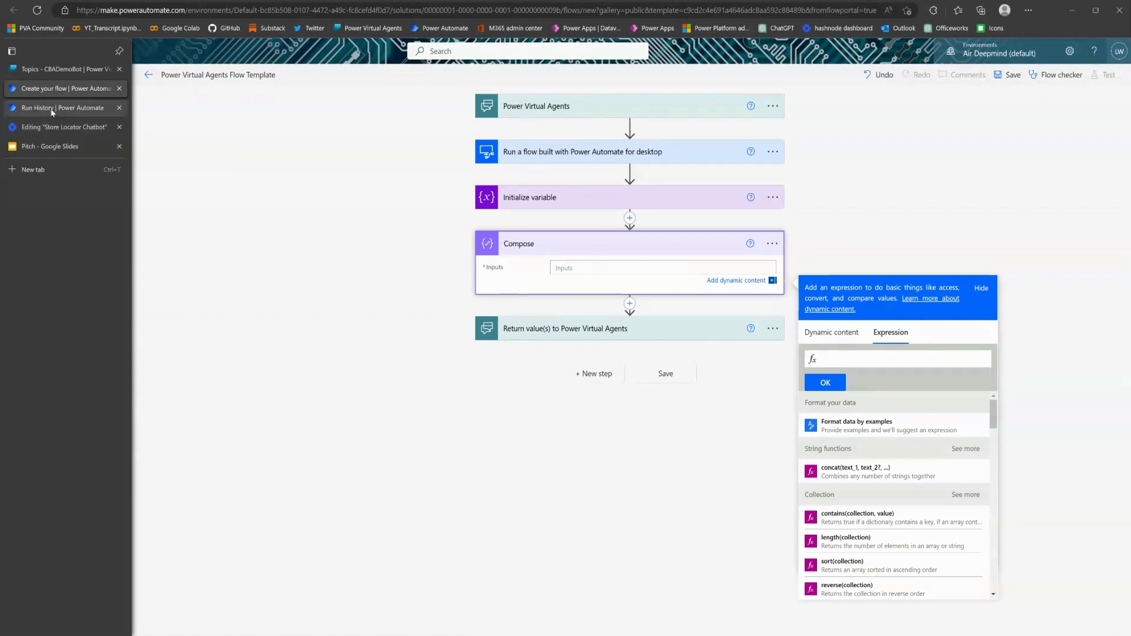
left_click(51, 146)
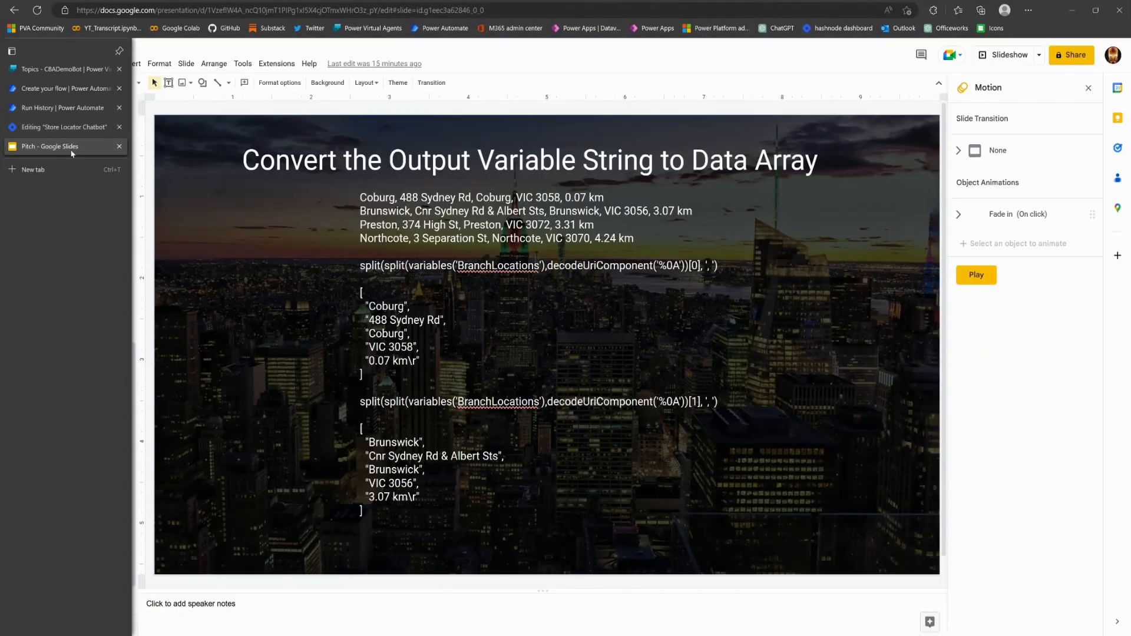
left_click_drag(360, 268, 718, 265)
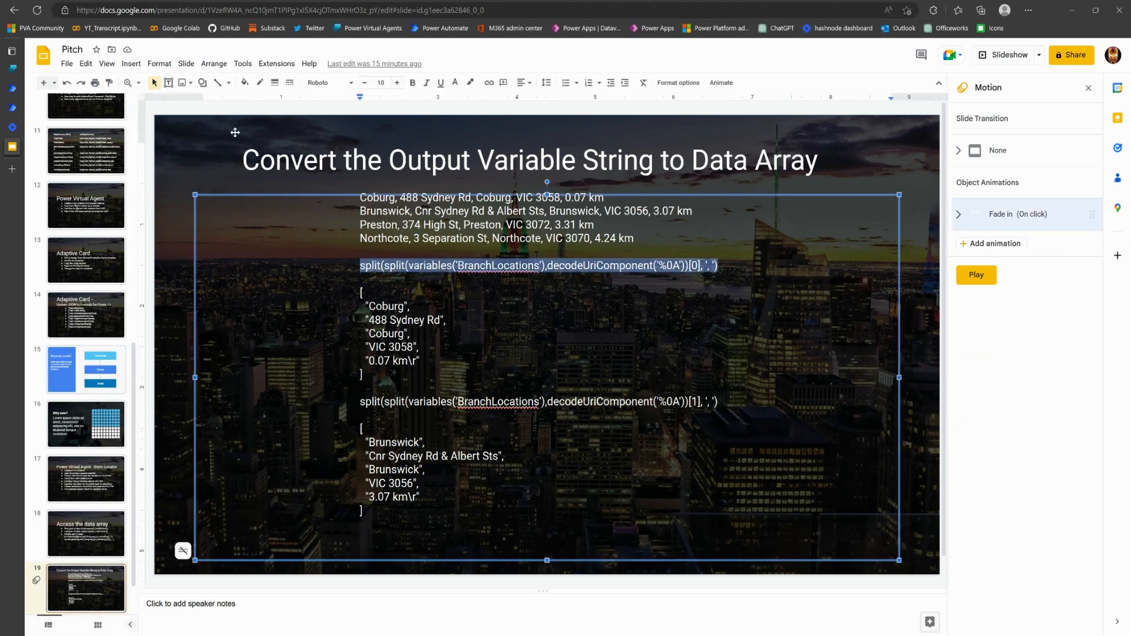
In Power Automate, set the Compose inputs to the expression split(split(variables('BranchLocations'),decodeUriComponent('%0A'))[0], ', ').
left_click(41, 99)
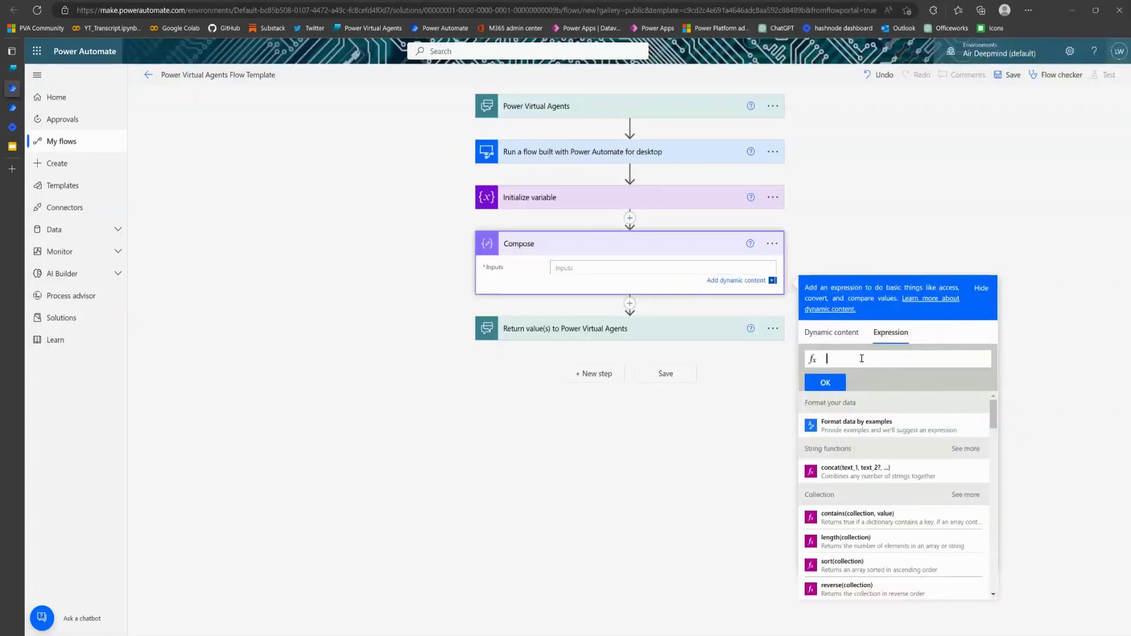
key("ctrl+v")
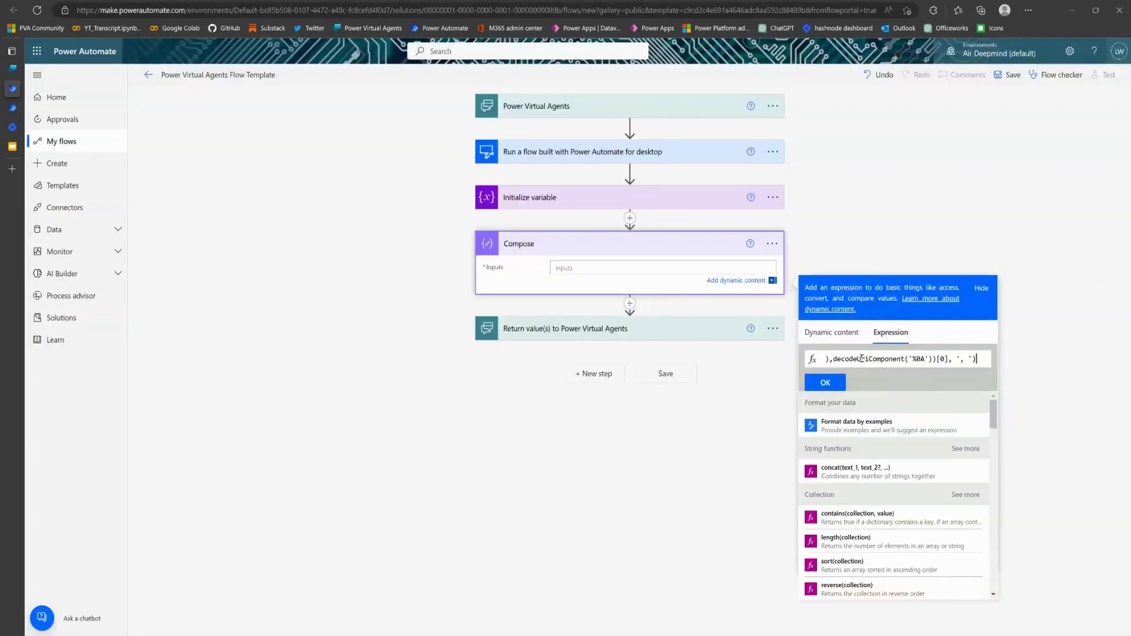
key("Home")
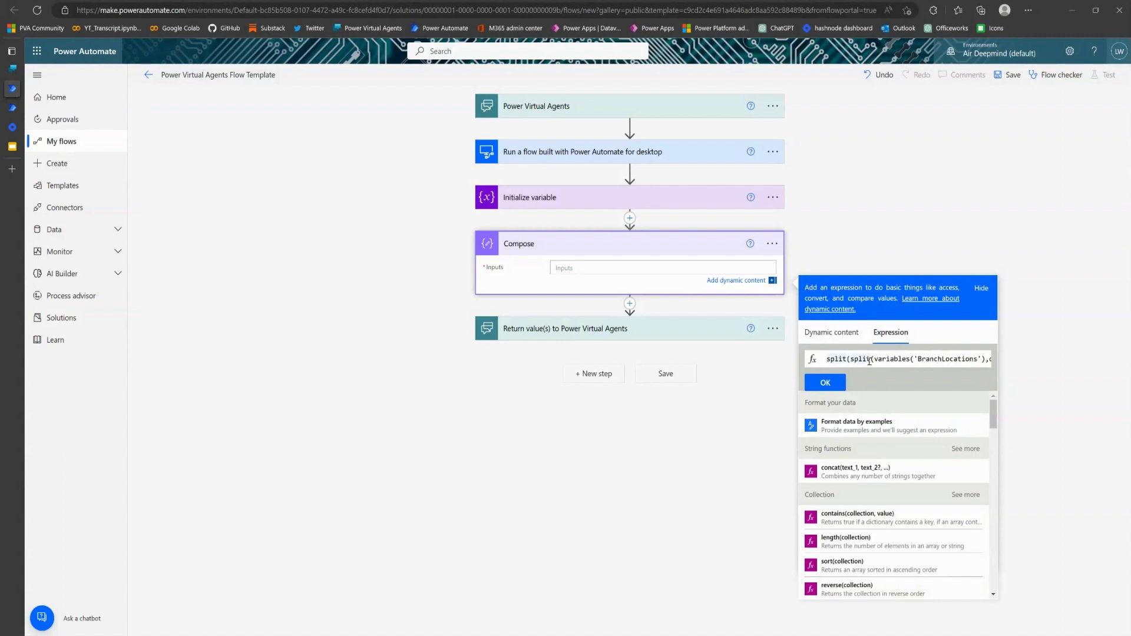
left_click(598, 199)
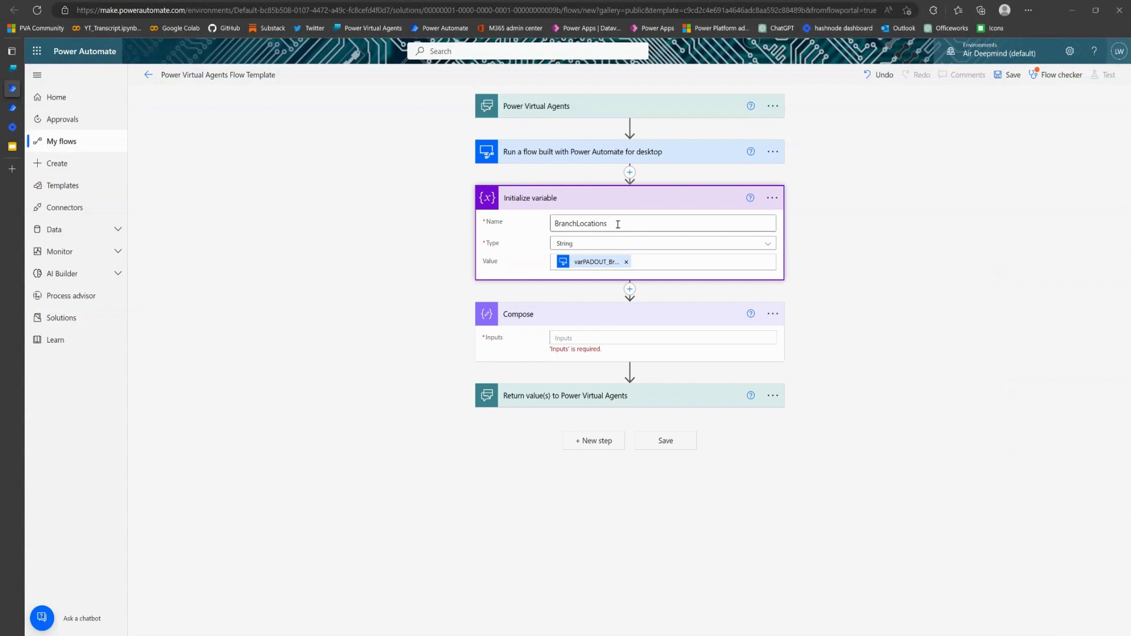
left_click(638, 344)
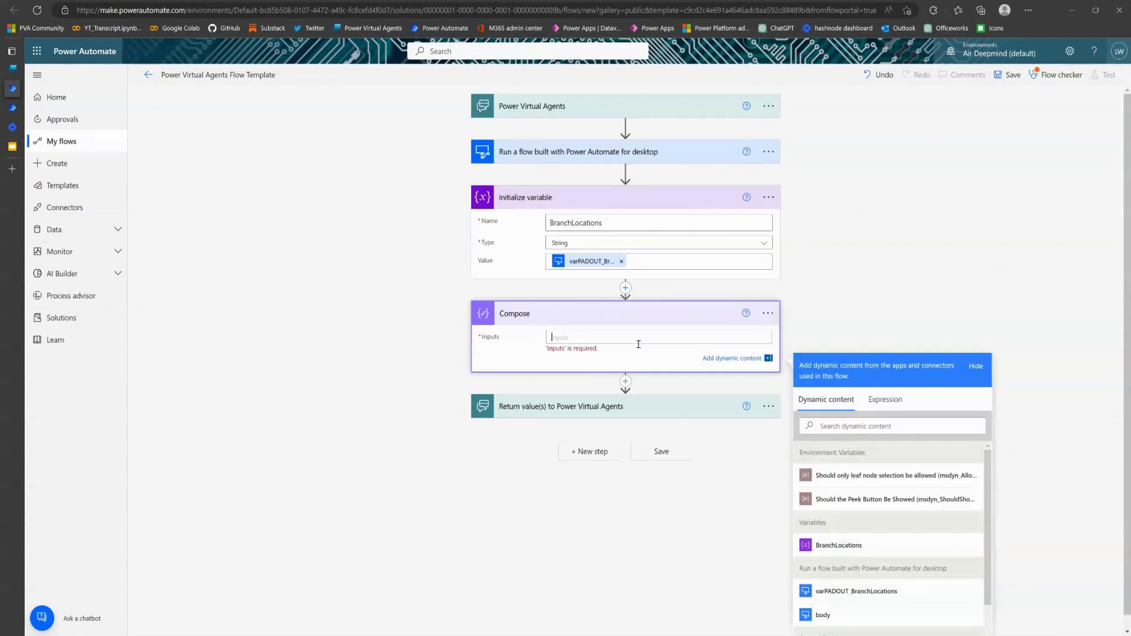
left_click(887, 410)
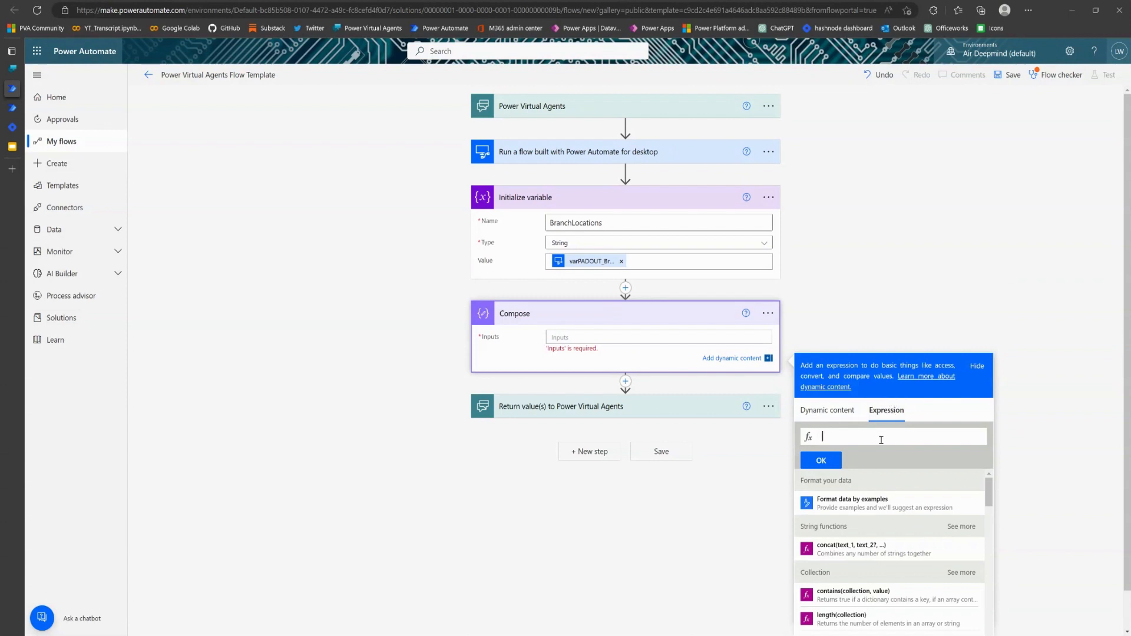
key("ctrl+v")
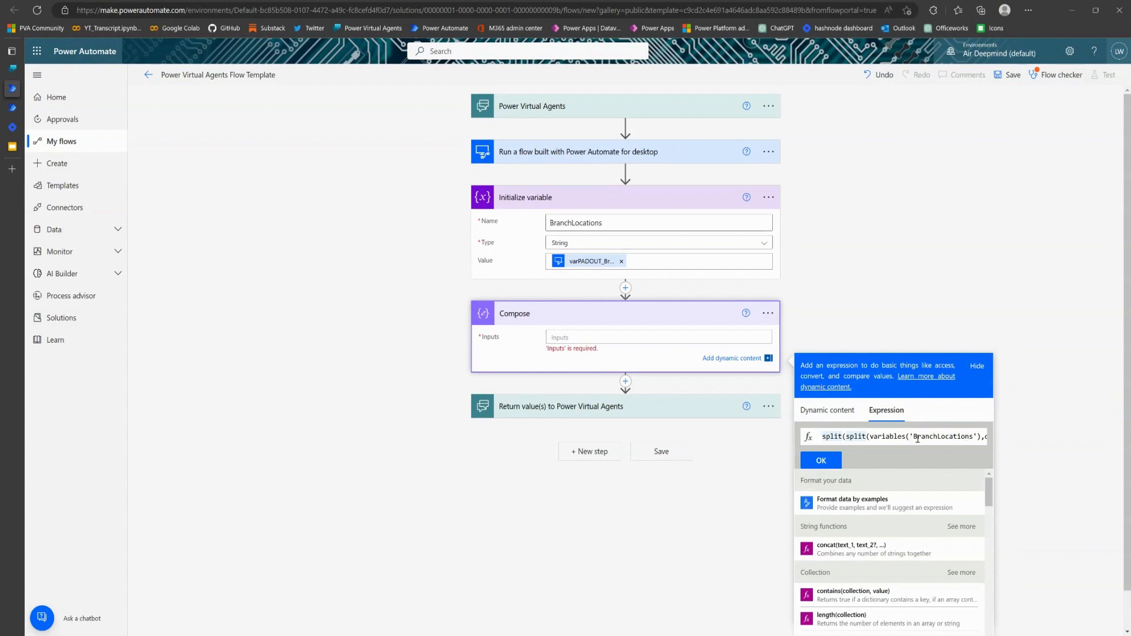
left_click(822, 462)
Rename the Compose action as LocationOne.
left_click(769, 317)
left_click(772, 314)
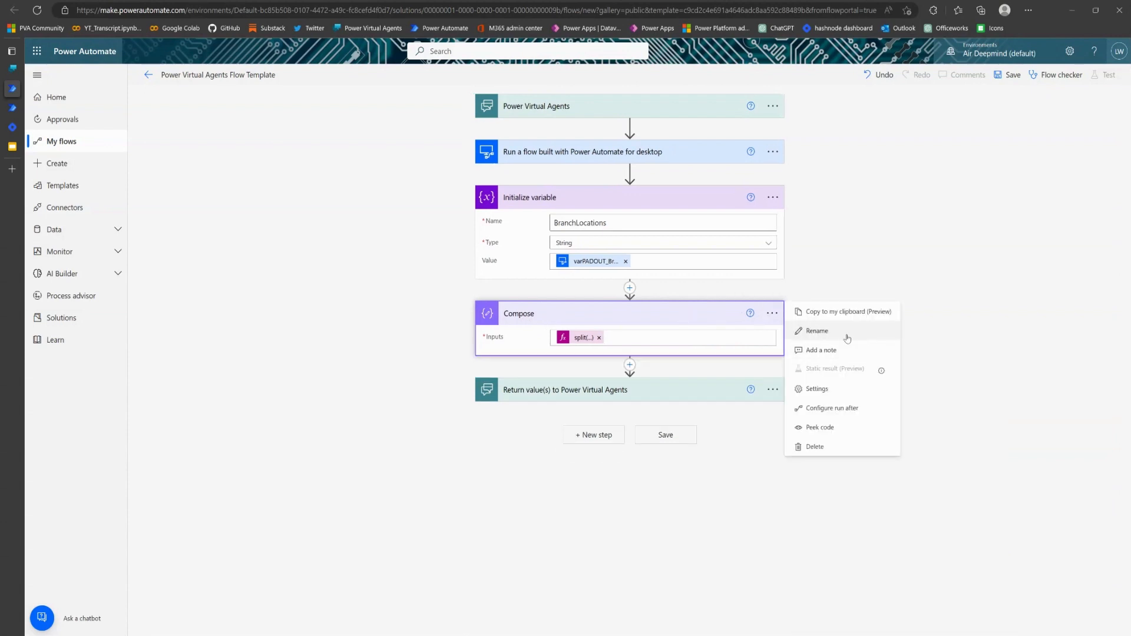
left_click(817, 331)
type("Lpo")
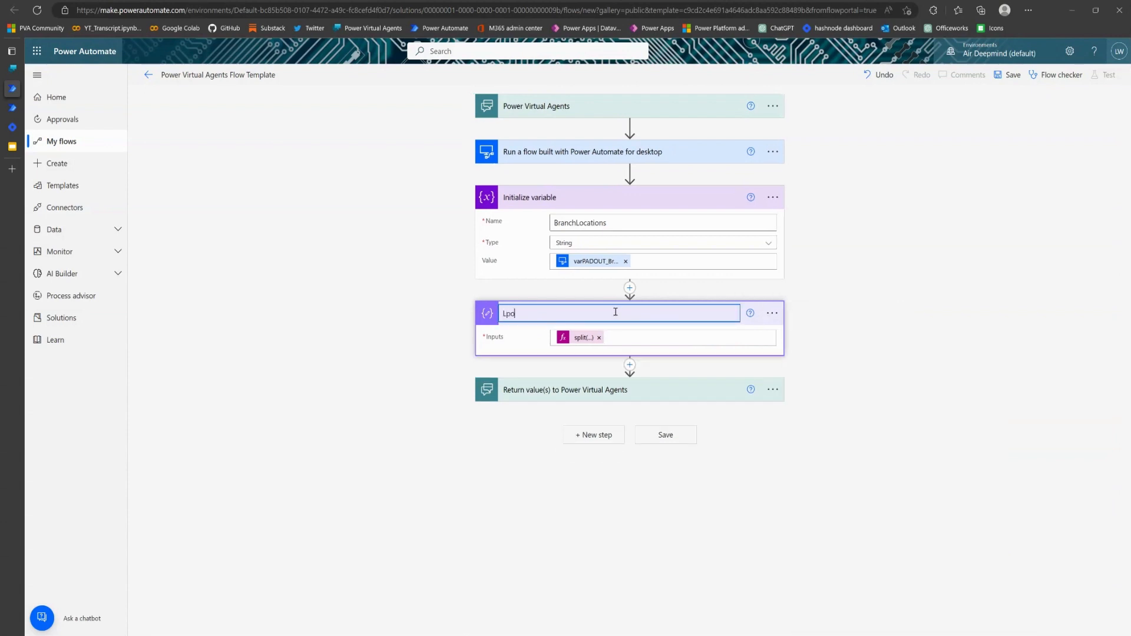
key("BackSpace")
type("ocationOne")
Insert another Compose data operation directly after LocationOne and rename it LocationTwo.
left_click(630, 365)
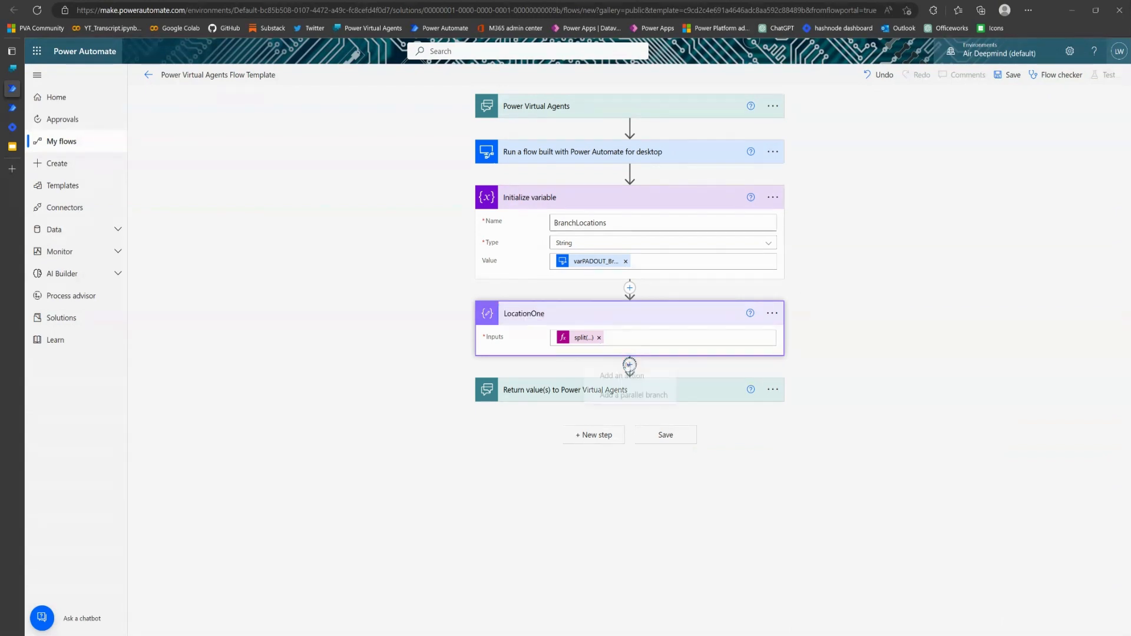
left_click(626, 382)
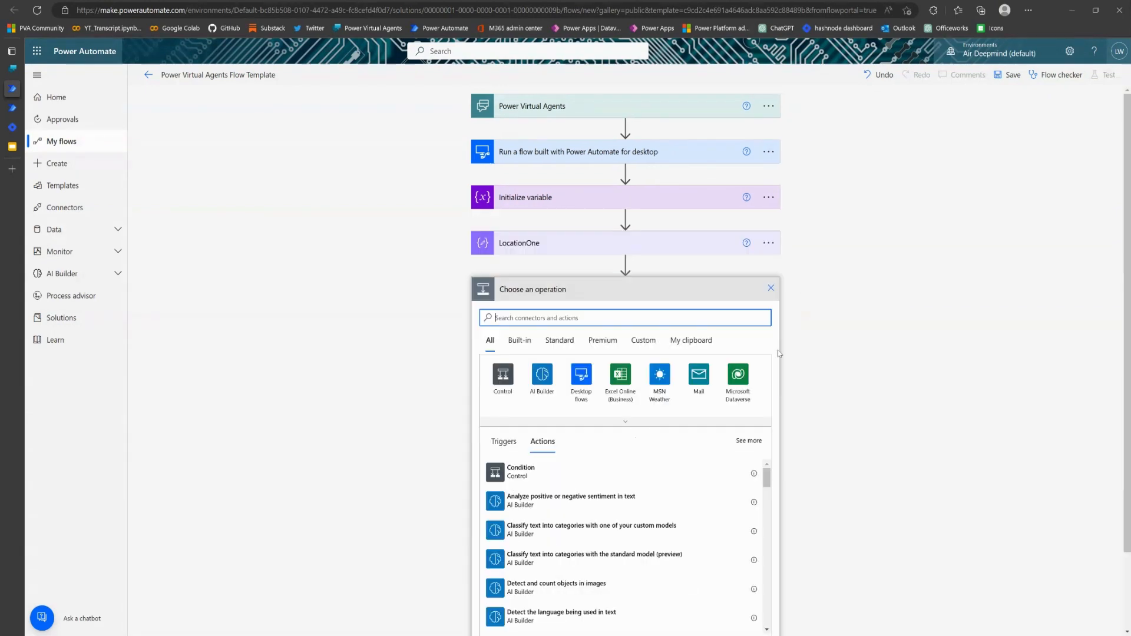
type("Compose")
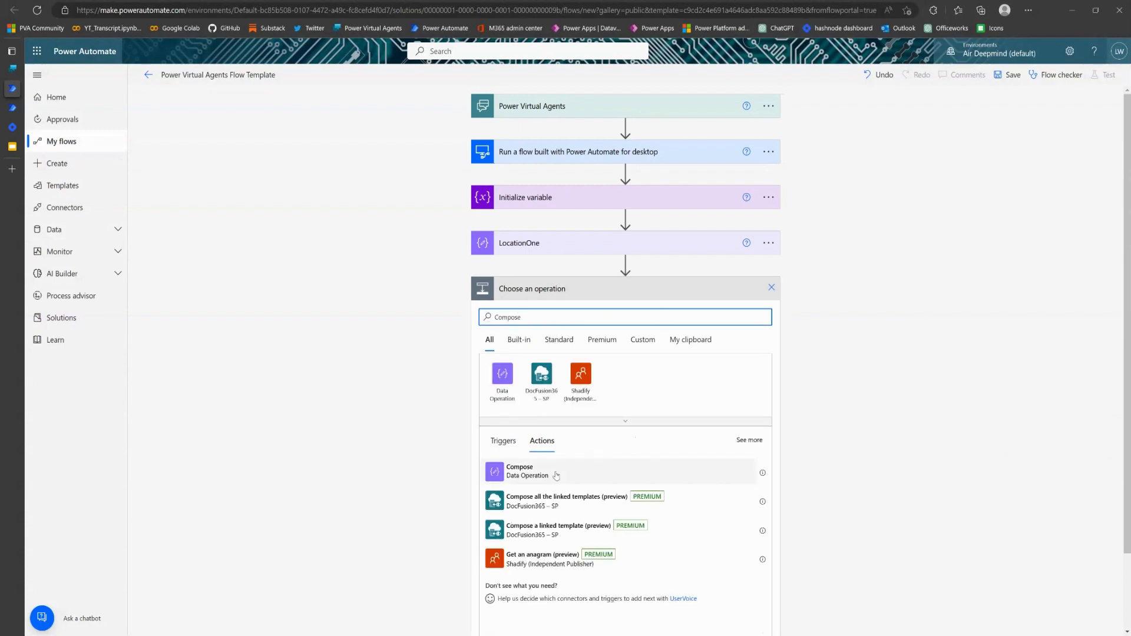
left_click(615, 476)
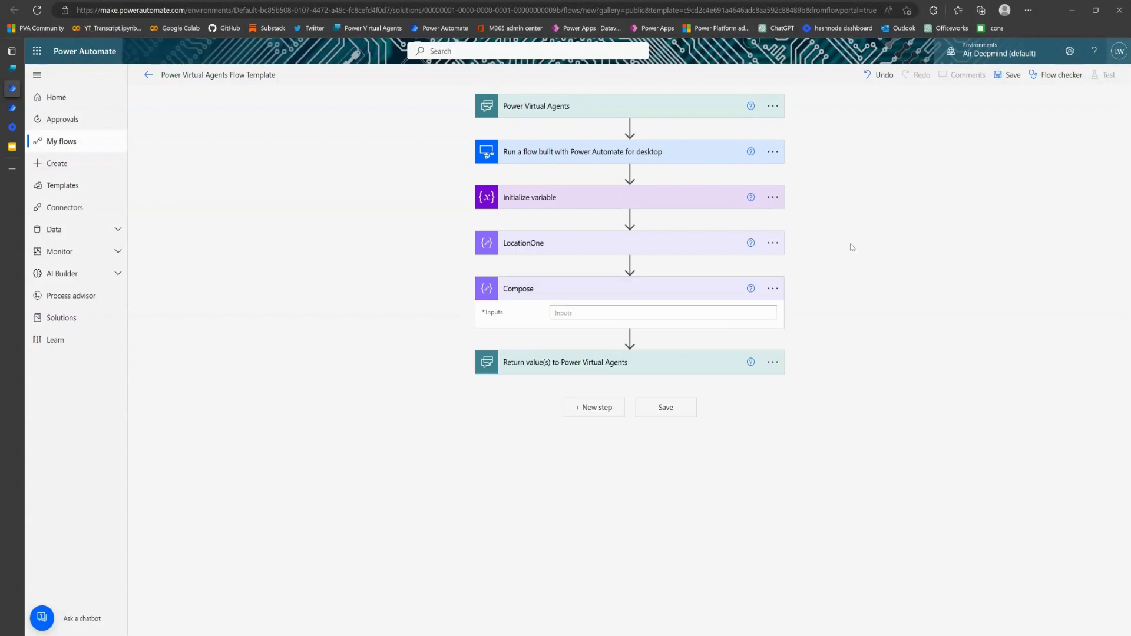
left_click(773, 289)
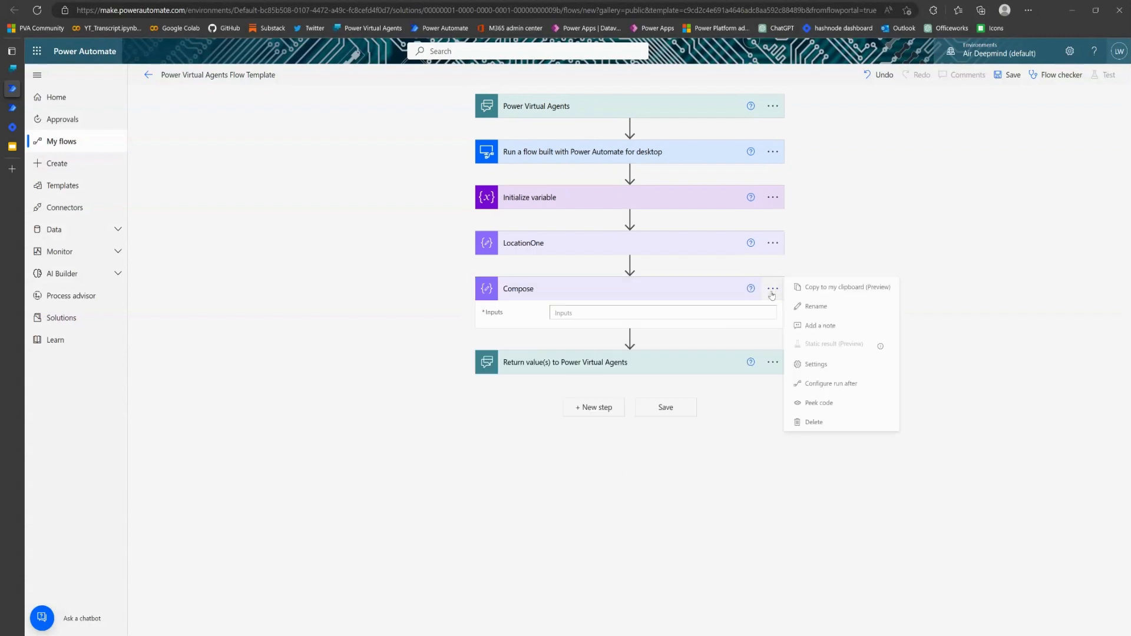
left_click(845, 311)
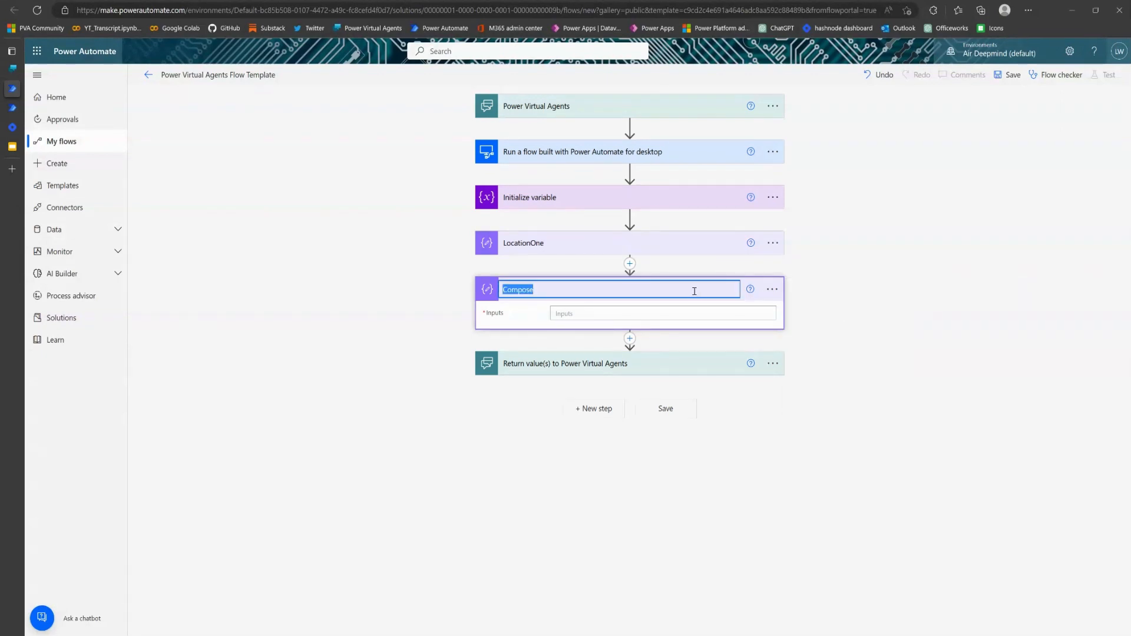
type("LocationTwo")
Set the LocationTwo inputs to the copied BranchLocations split expression, with its index changed to [1].
left_click(731, 313)
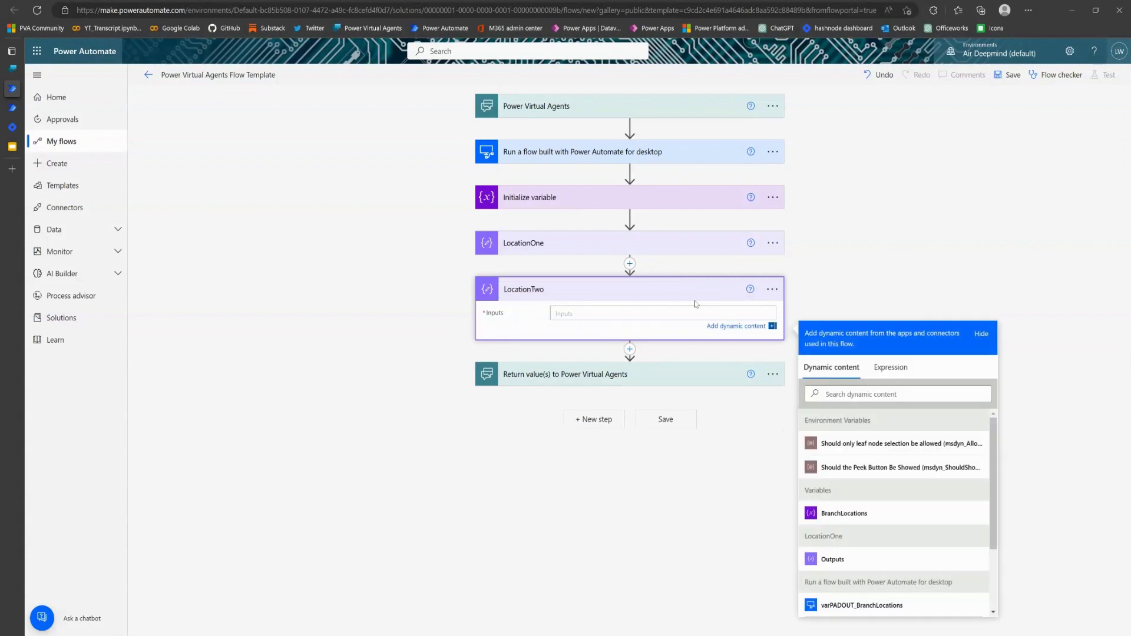
left_click(891, 368)
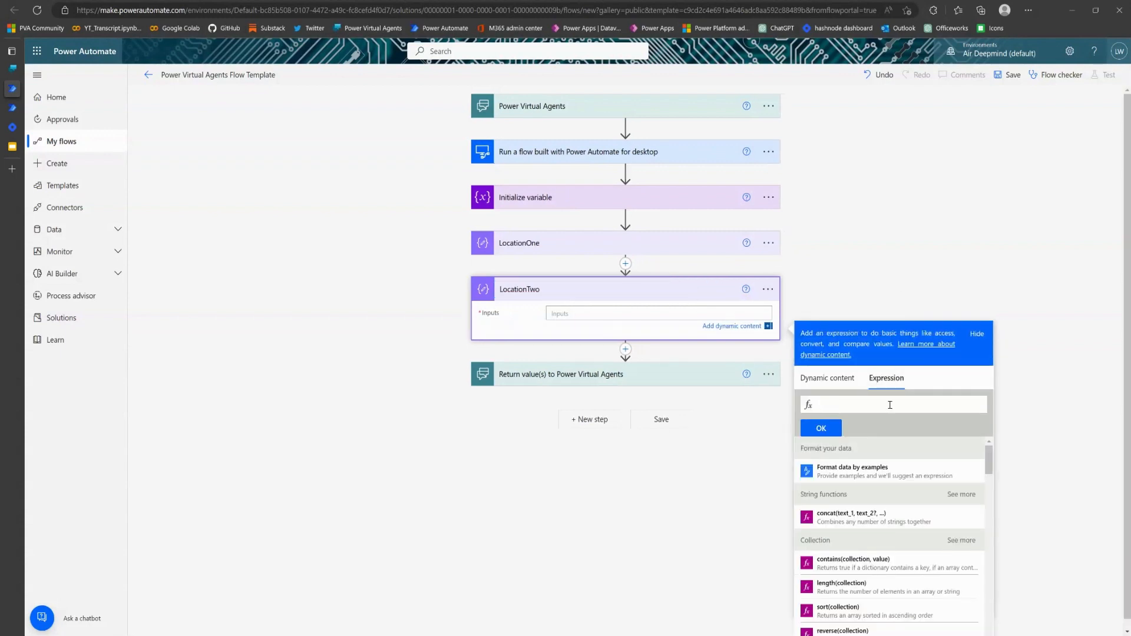
key("ctrl+v")
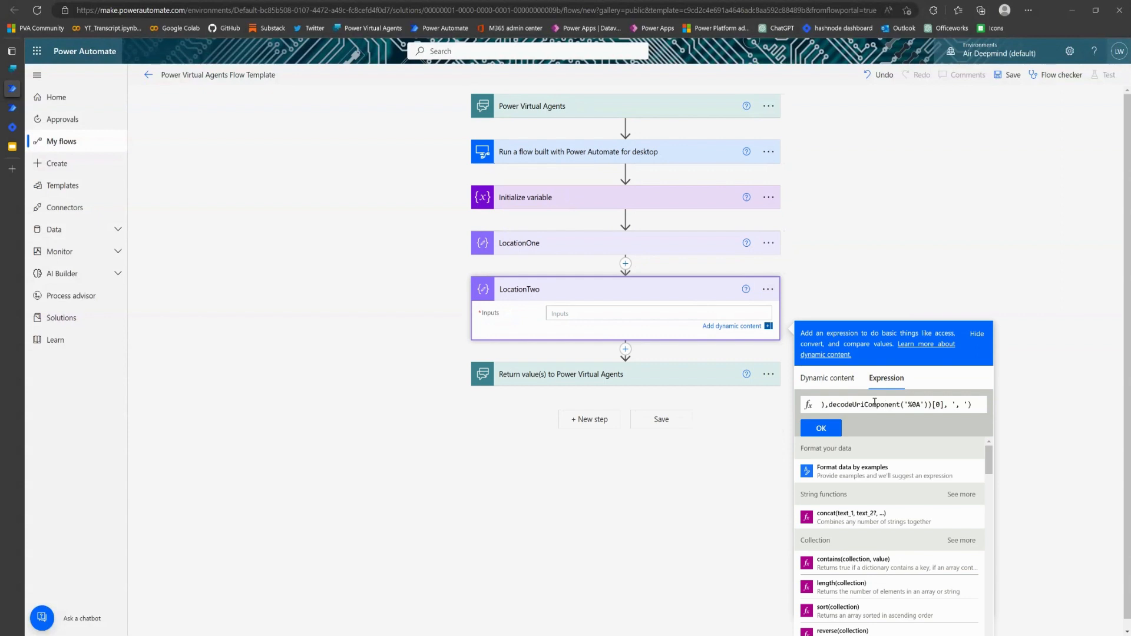
key("Left")
key("Left")
key("Left")
key("BackSpace")
type("1")
key("Home")
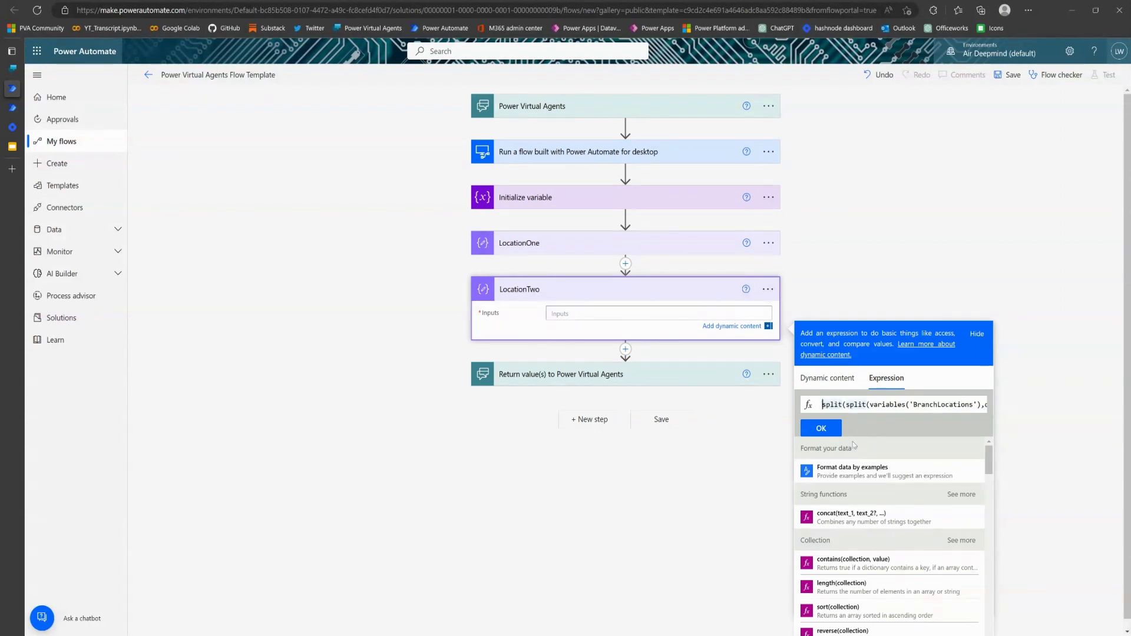
left_click(820, 428)
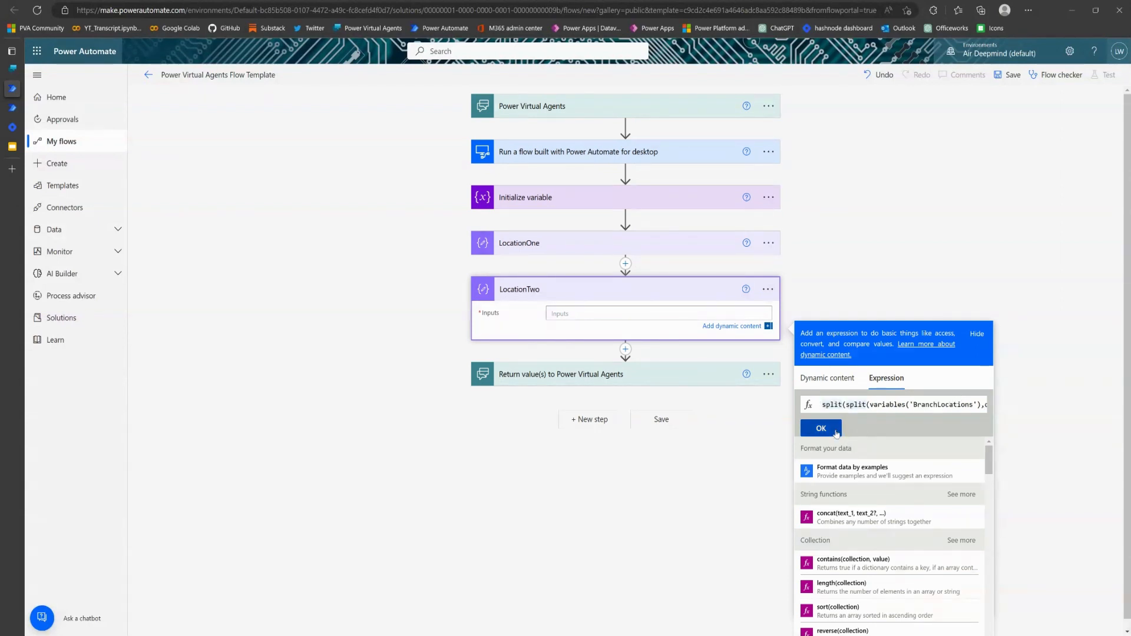
Start adding a new action between LocationTwo and the return to Power Virtual Agents.
left_click(629, 352)
left_click(631, 341)
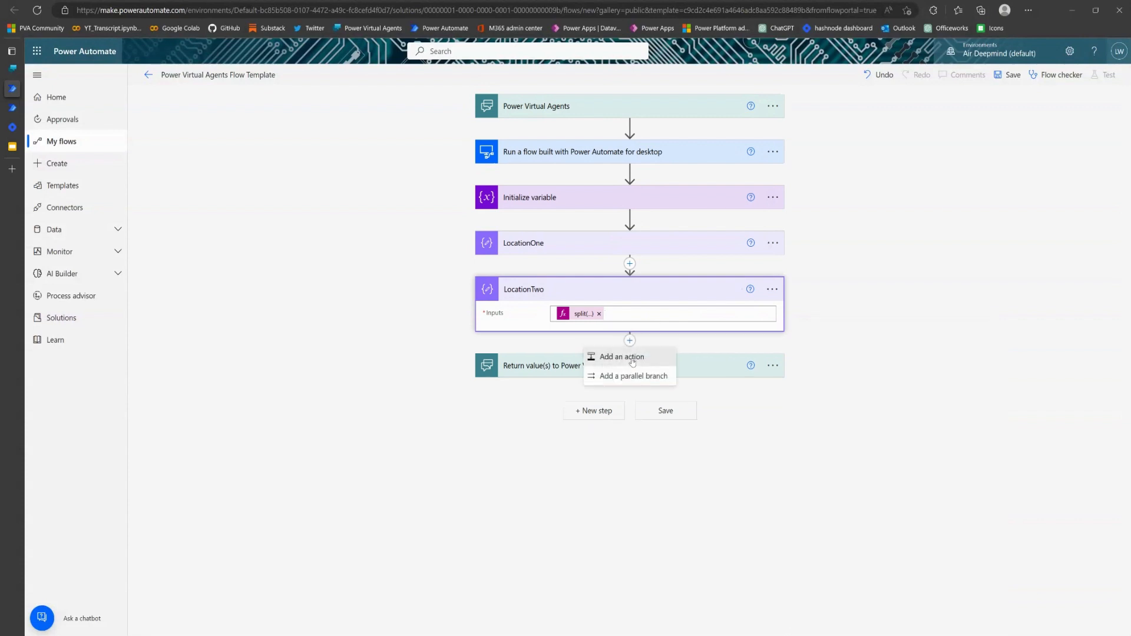
left_click(622, 351)
type("LocationTh")
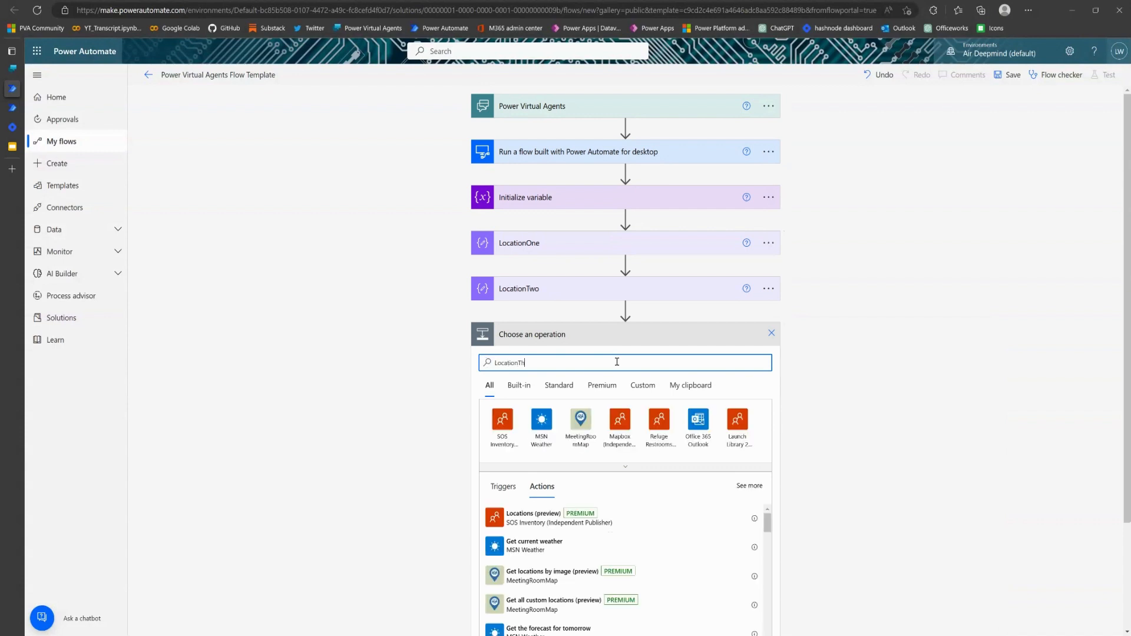
type("r")
key("BackSpace")
key("BackSpace")
key("BackSpace")
key("BackSpace")
key("BackSpace")
key("BackSpace")
key("BackSpace")
key("BackSpace")
Choose the Compose data operation for the new action and rename it LocationThree.
type("Compose")
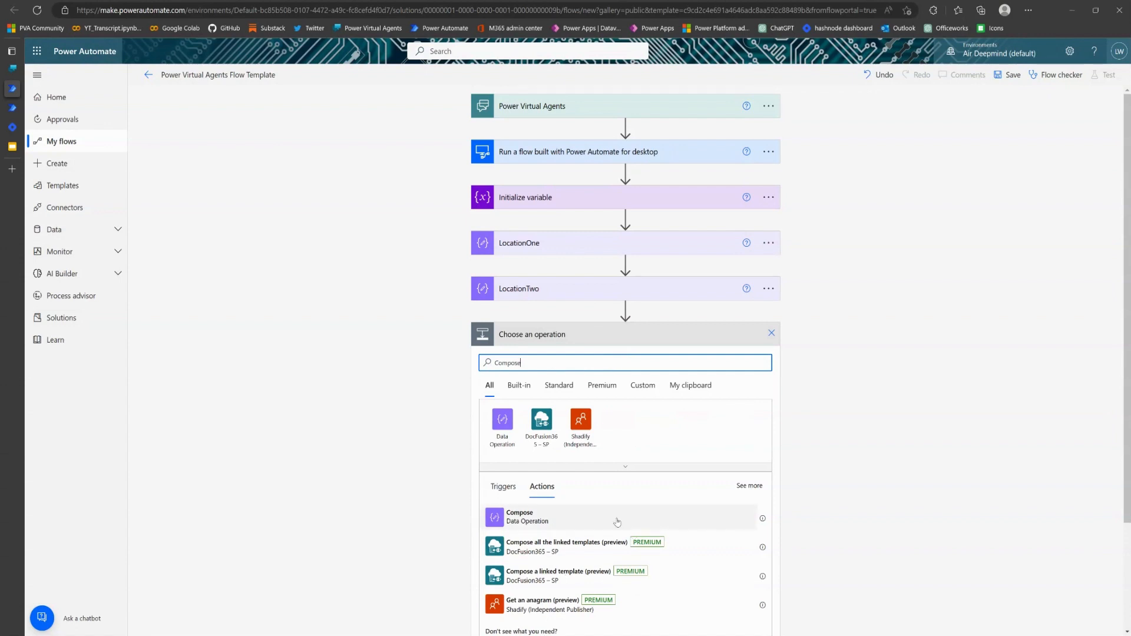
left_click(616, 519)
left_click(773, 334)
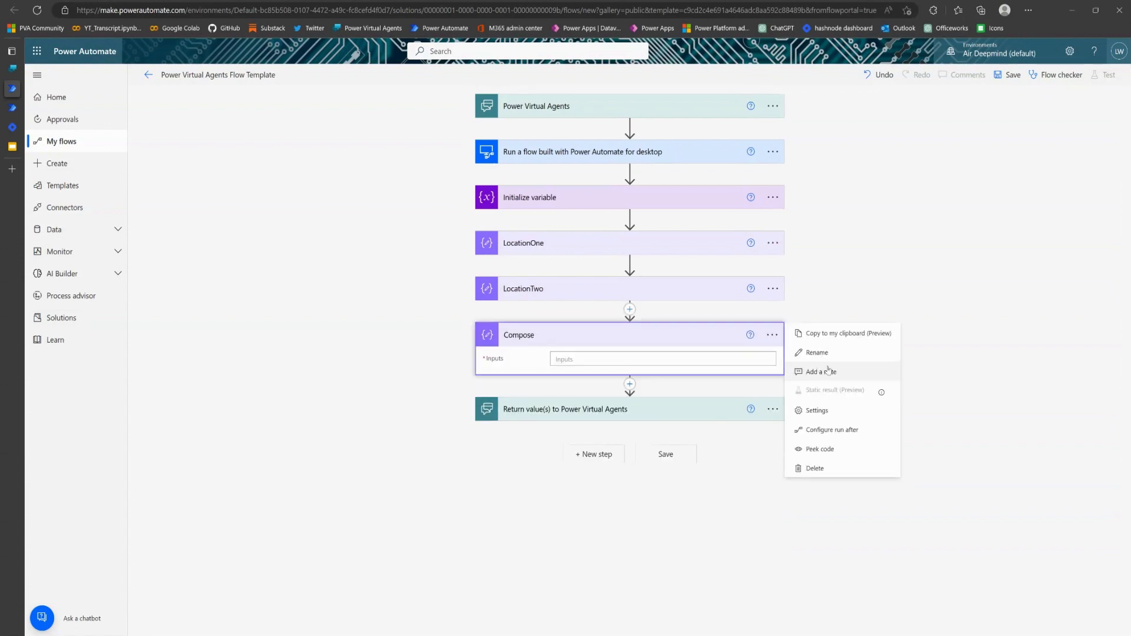
left_click(803, 352)
type("Loca")
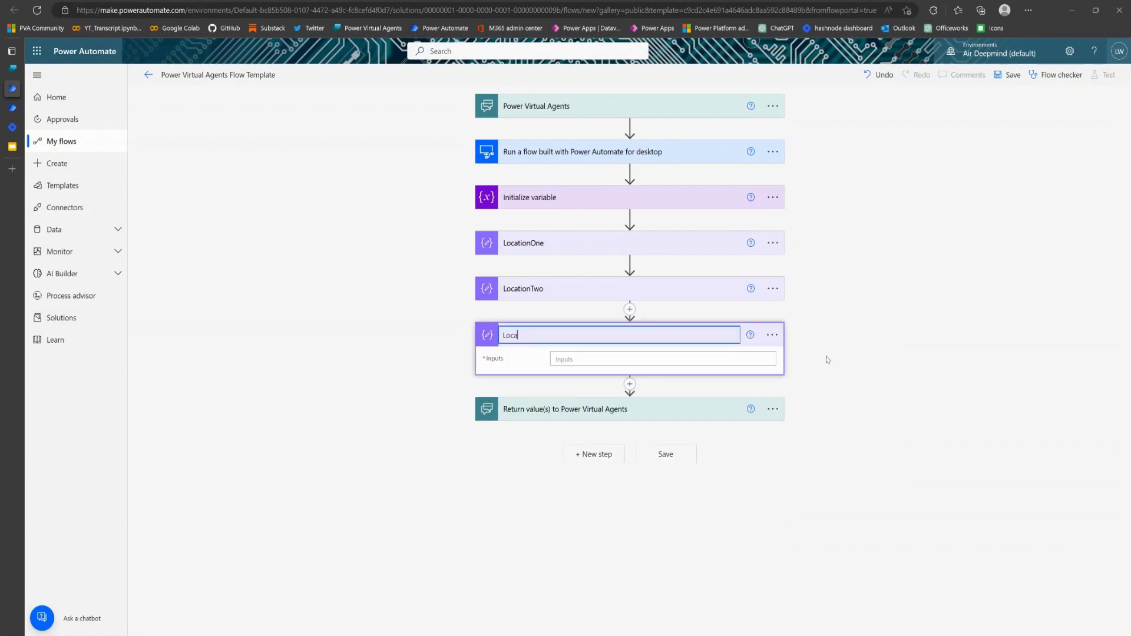
type("tionThree")
Set the LocationThree inputs to the nested split expression based on the BranchLocations variable.
left_click(758, 359)
left_click(887, 413)
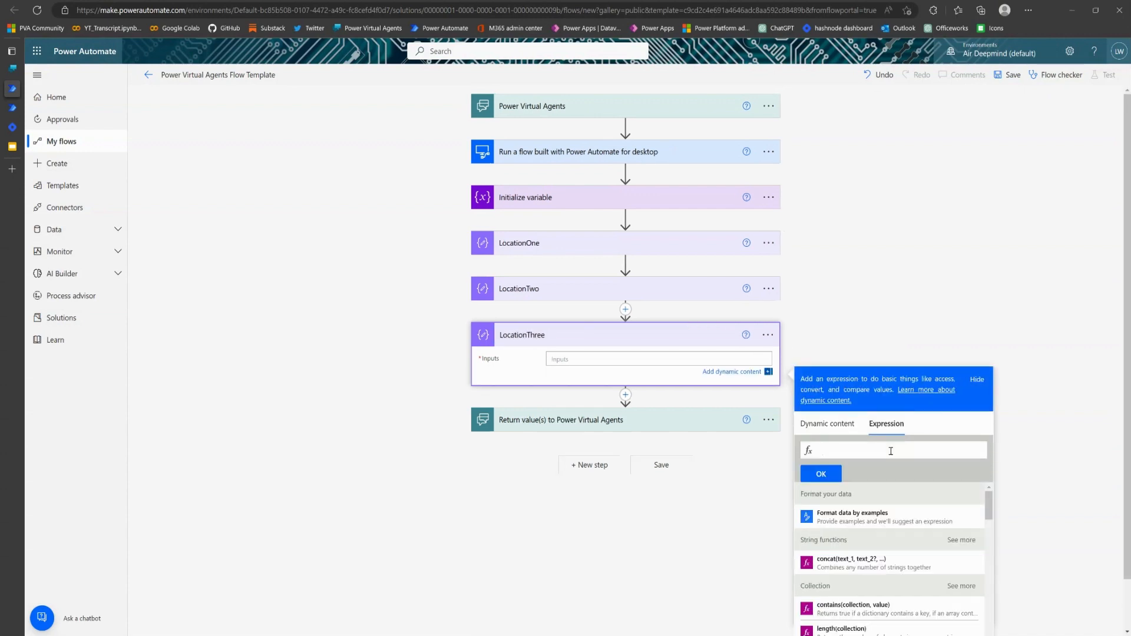
key("ctrl+v")
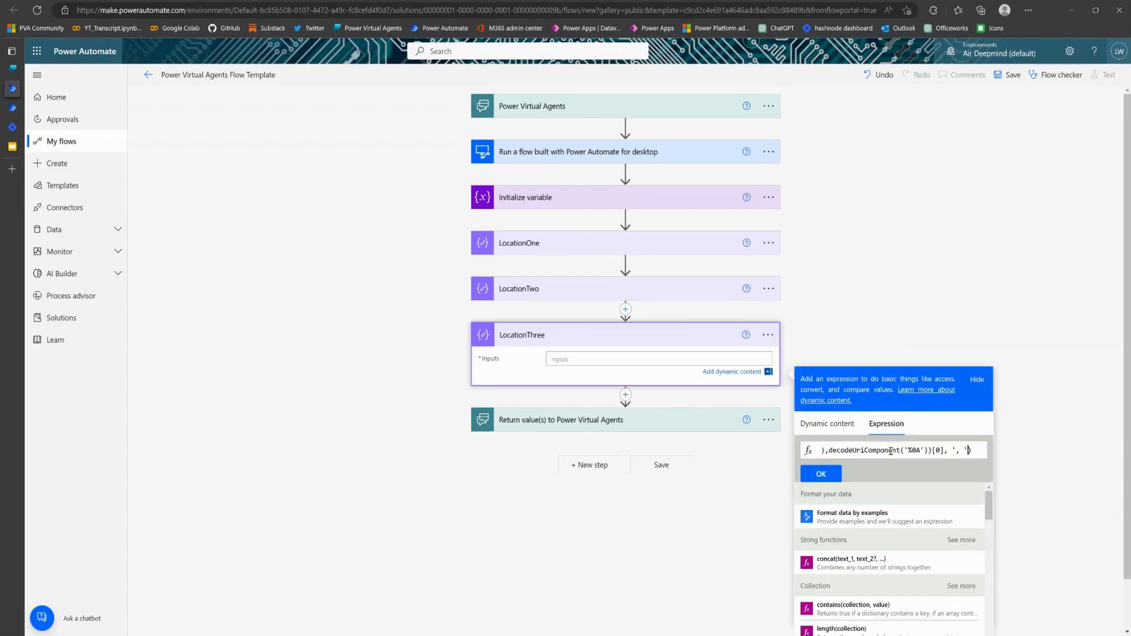
key("Left")
left_click(826, 476)
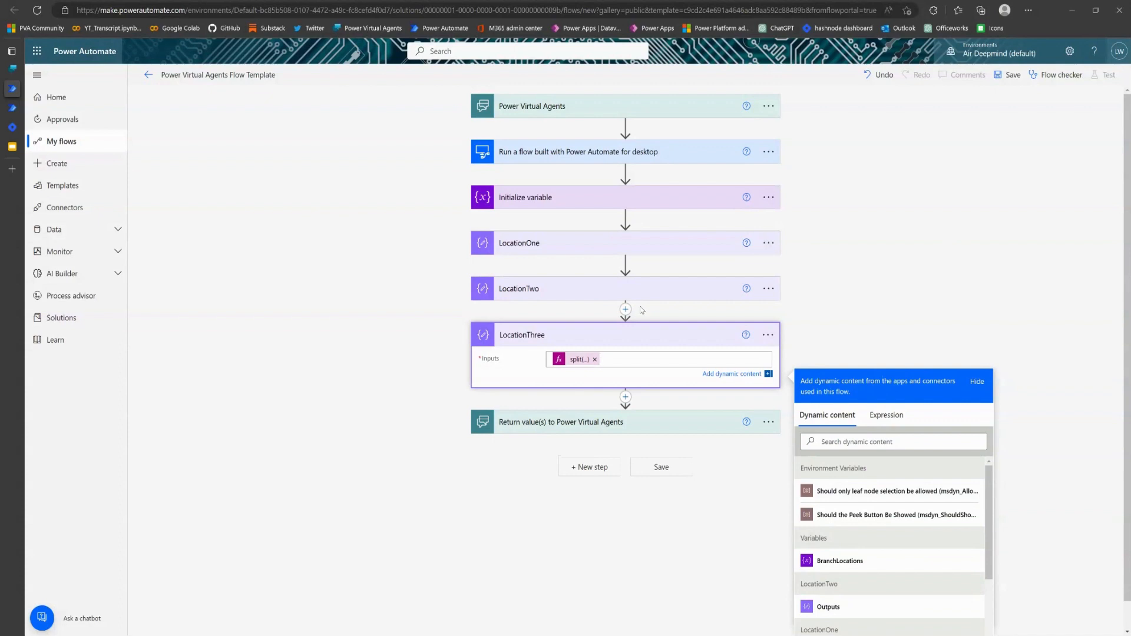
left_click(919, 294)
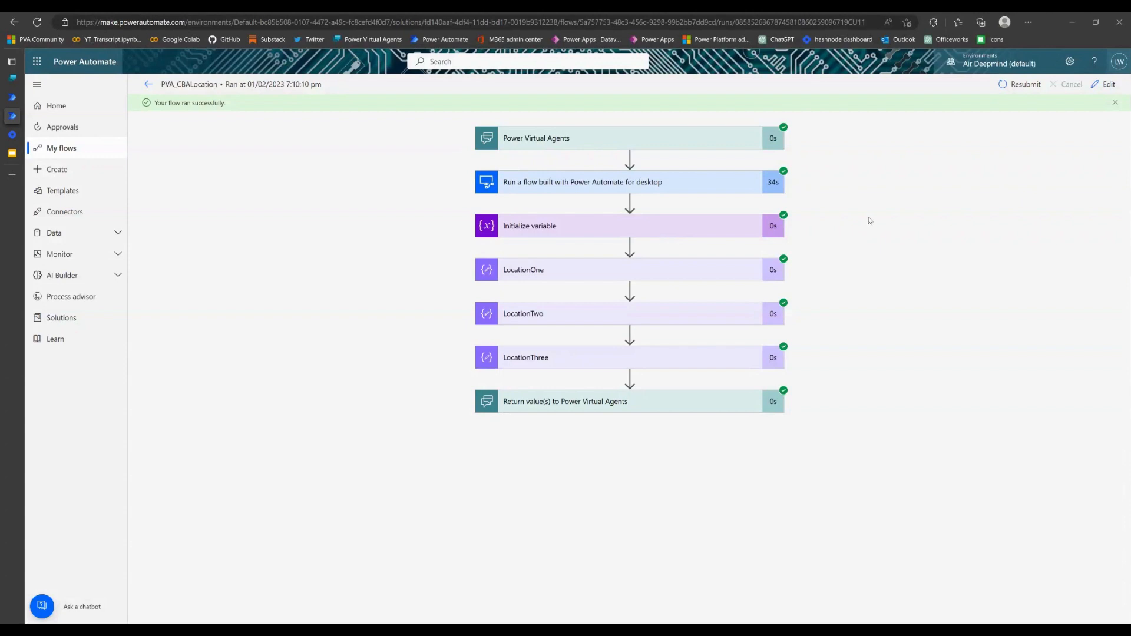
In the PVA_CBALocation run, examine the desktop flow action's inputs and varPADOUT_Locations output, plus the value of the initialized BranchLocations variable.
left_click(616, 184)
scroll(590, 353, "down", 1)
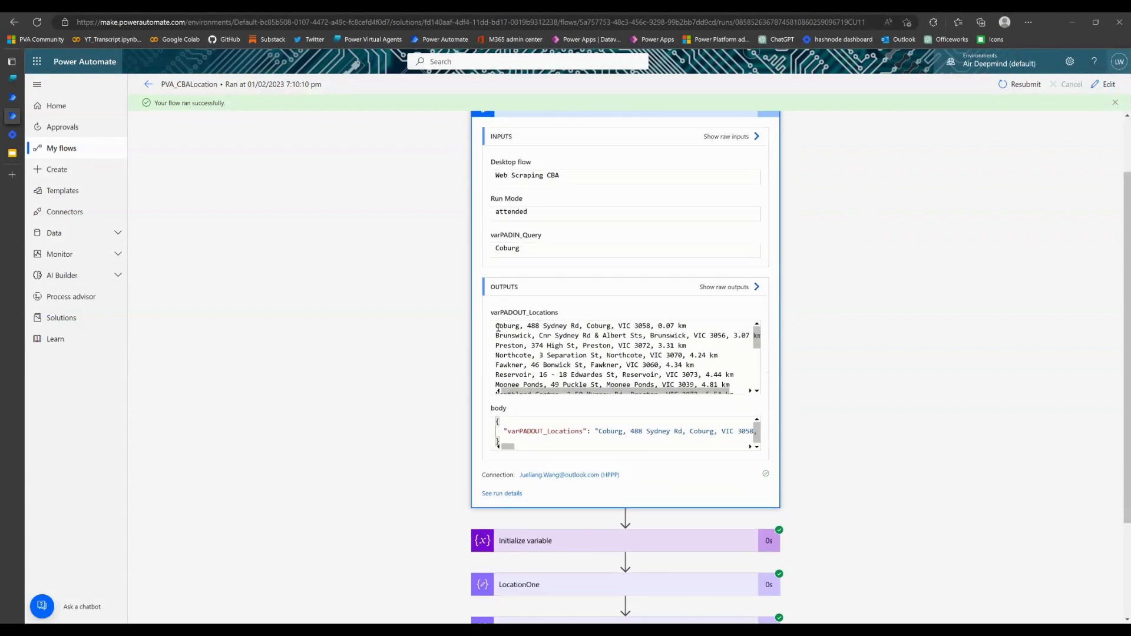
left_click_drag(497, 326, 727, 378)
left_click(718, 368)
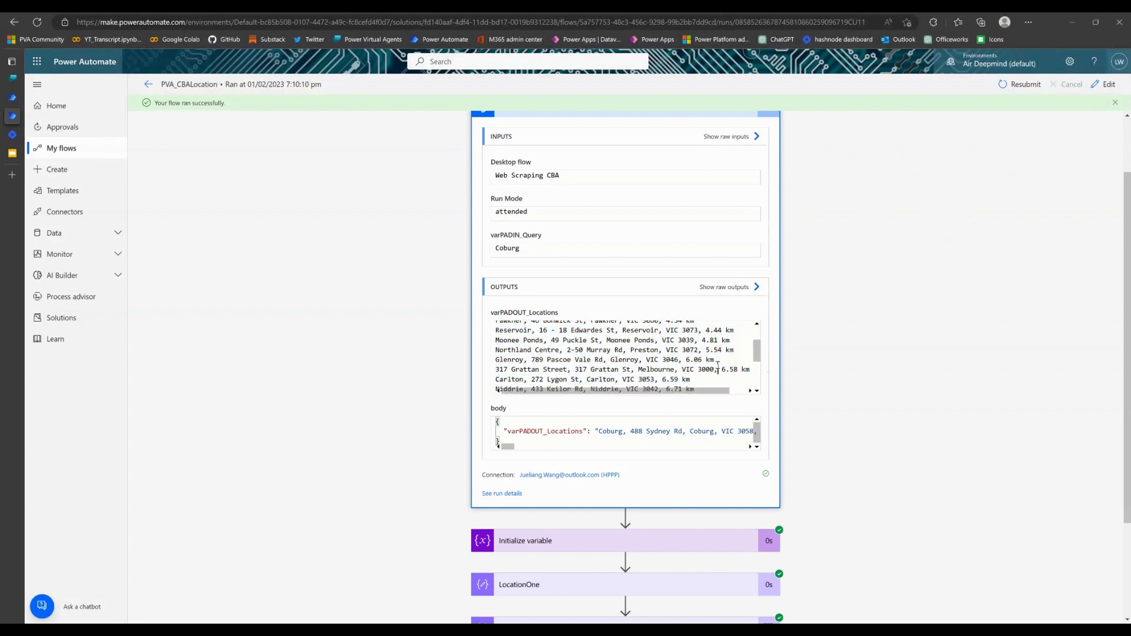
scroll(798, 113, "up", 1)
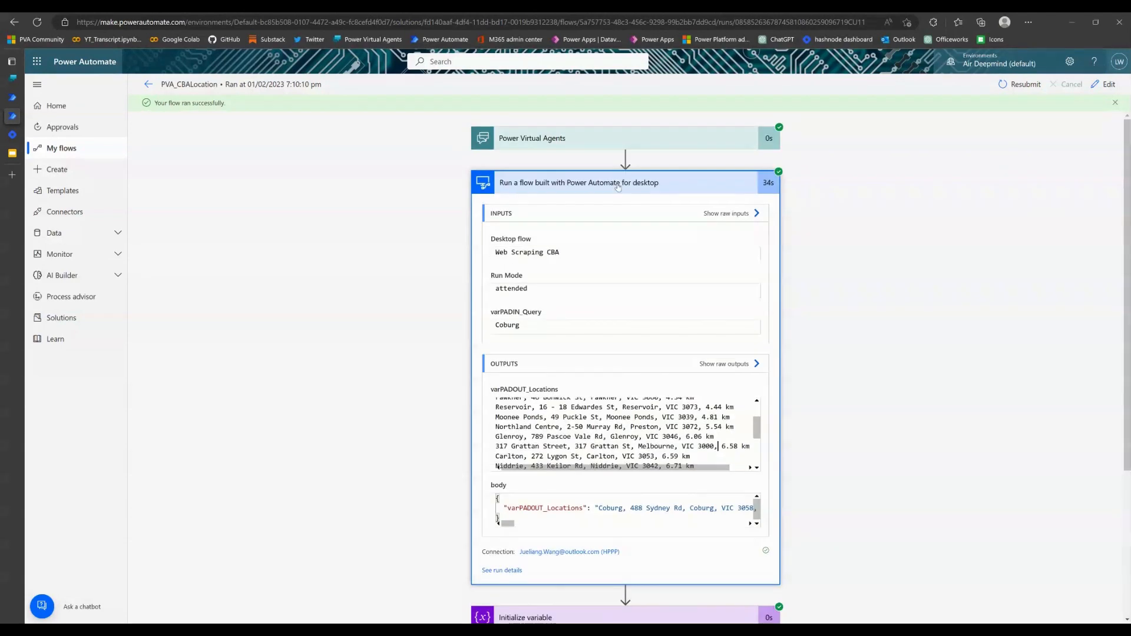
left_click(618, 186)
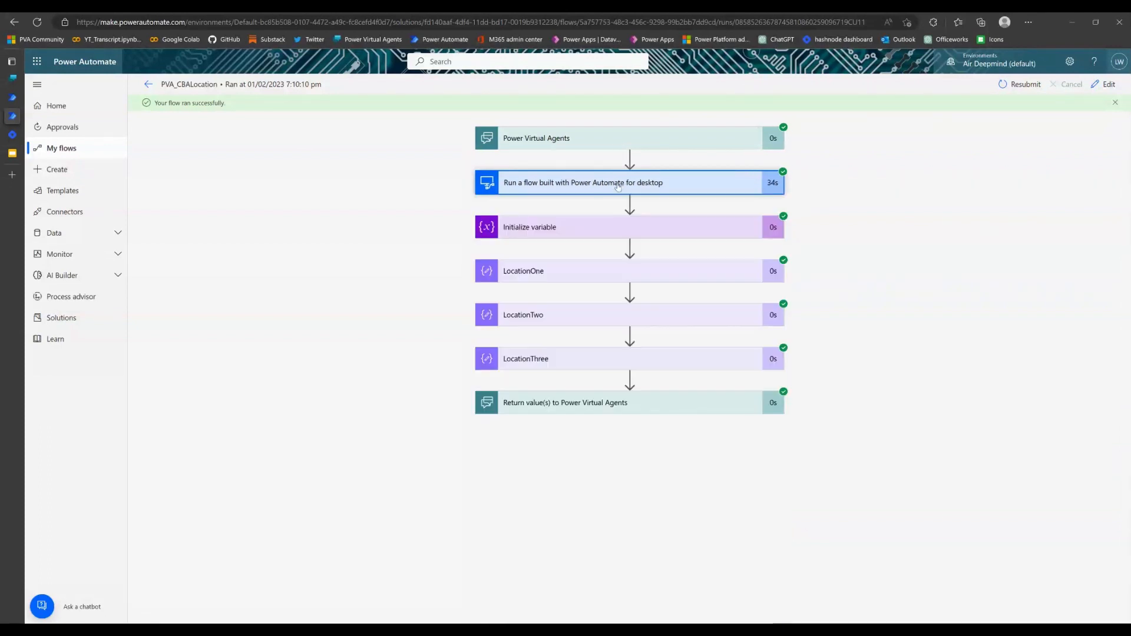
left_click(621, 230)
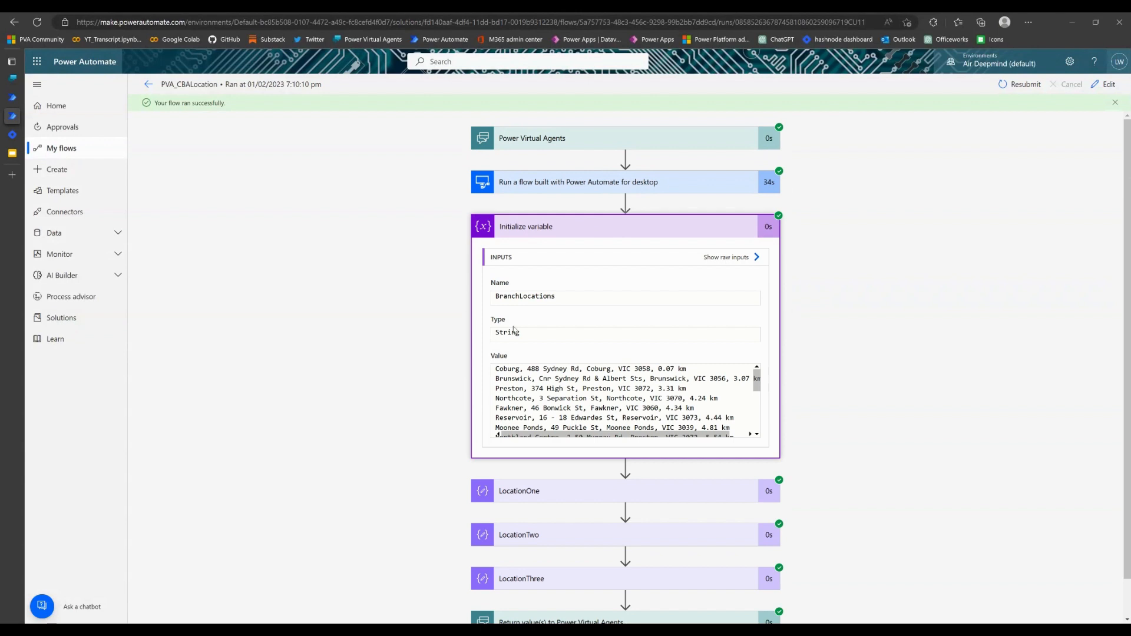
mouse_move(758, 379)
left_mouse_down()
mouse_move(759, 419)
mouse_move(763, 377)
left_mouse_up()
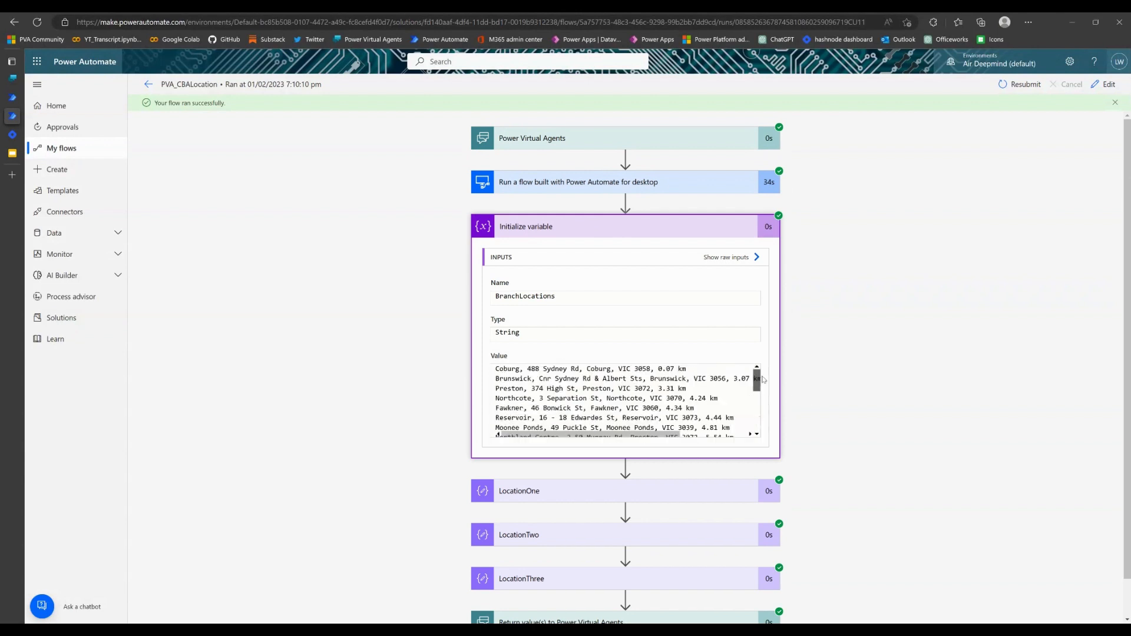
Examine the LocationOne inputs and its split output array in the PVA_CBALocation run.
left_click(623, 230)
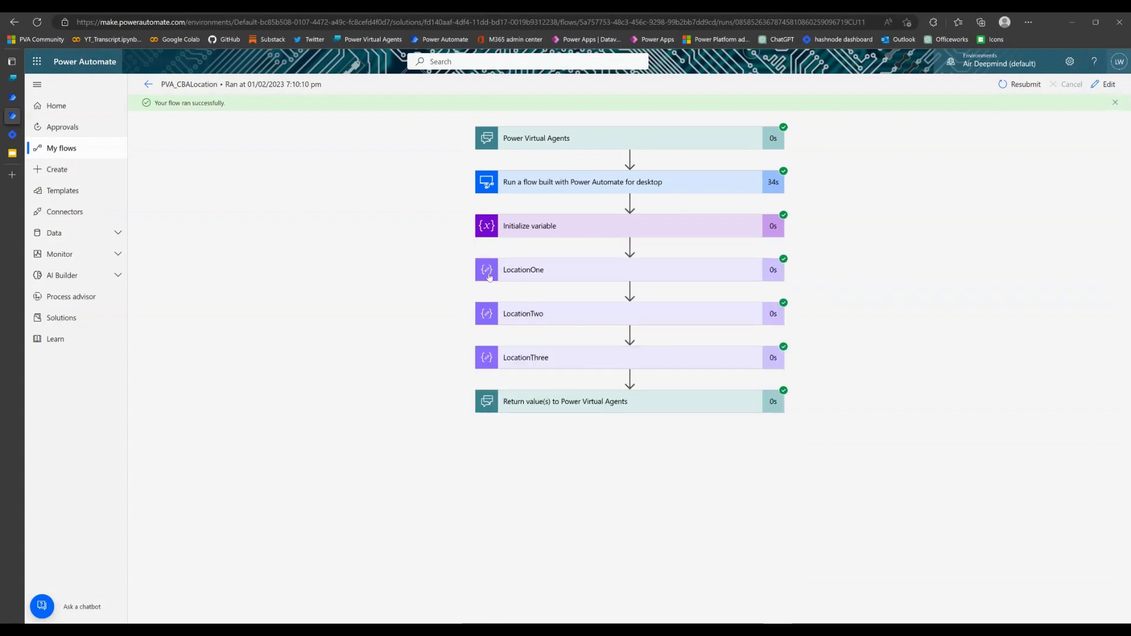
left_click(630, 274)
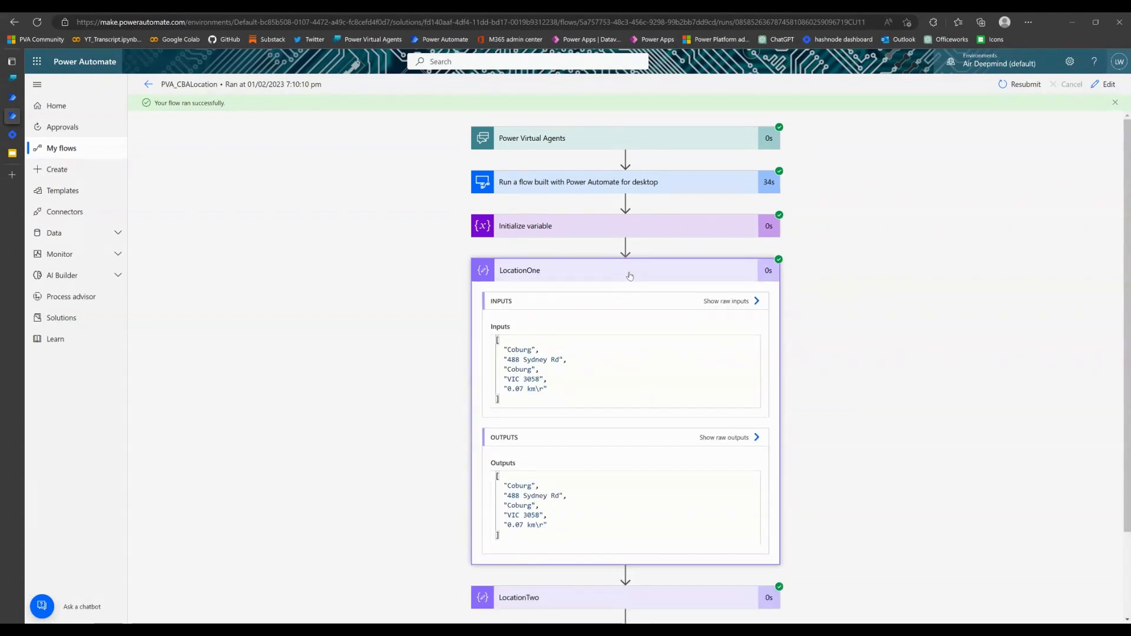
scroll(630, 275, "down", 1)
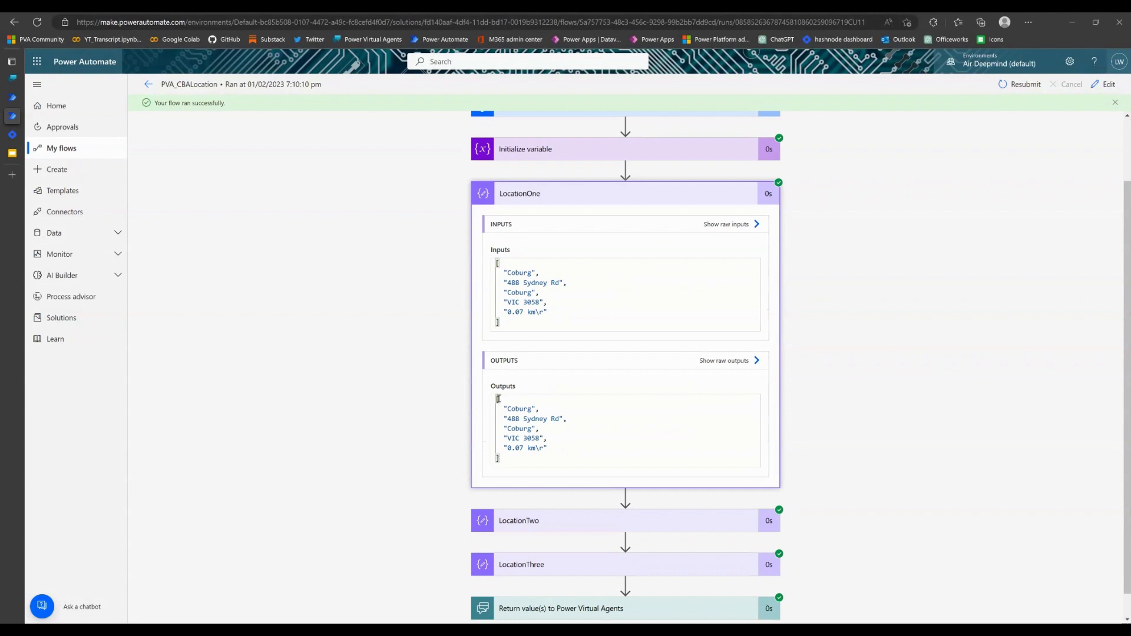
left_click_drag(503, 408, 549, 449)
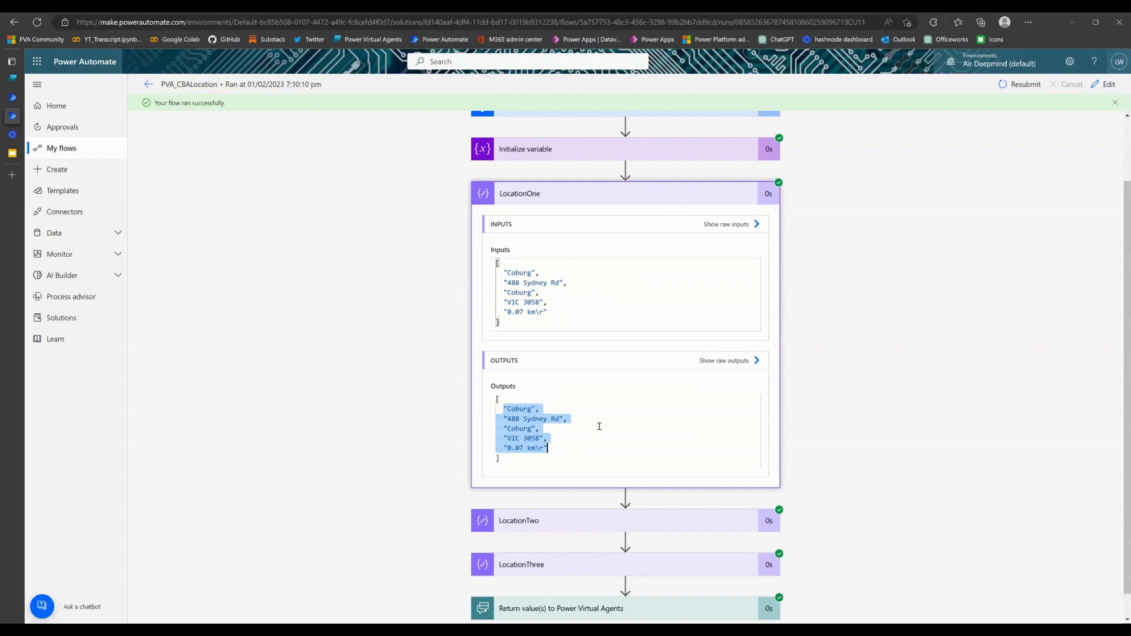
left_click(625, 197)
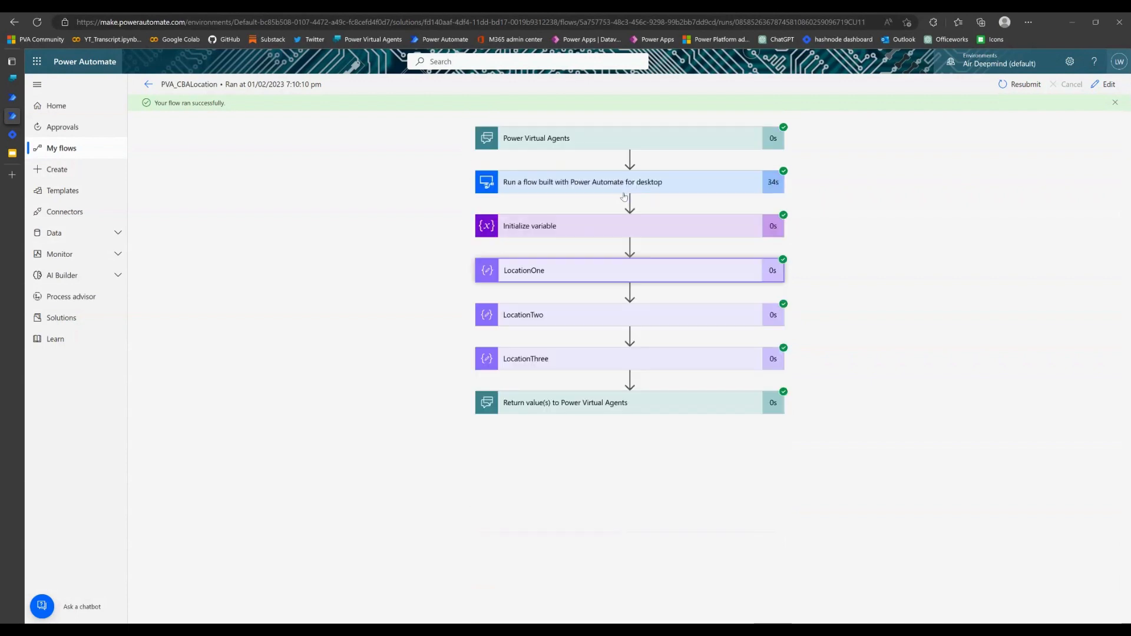
Examine the inputs and outputs of LocationTwo and LocationThree in the flow run.
left_click(623, 318)
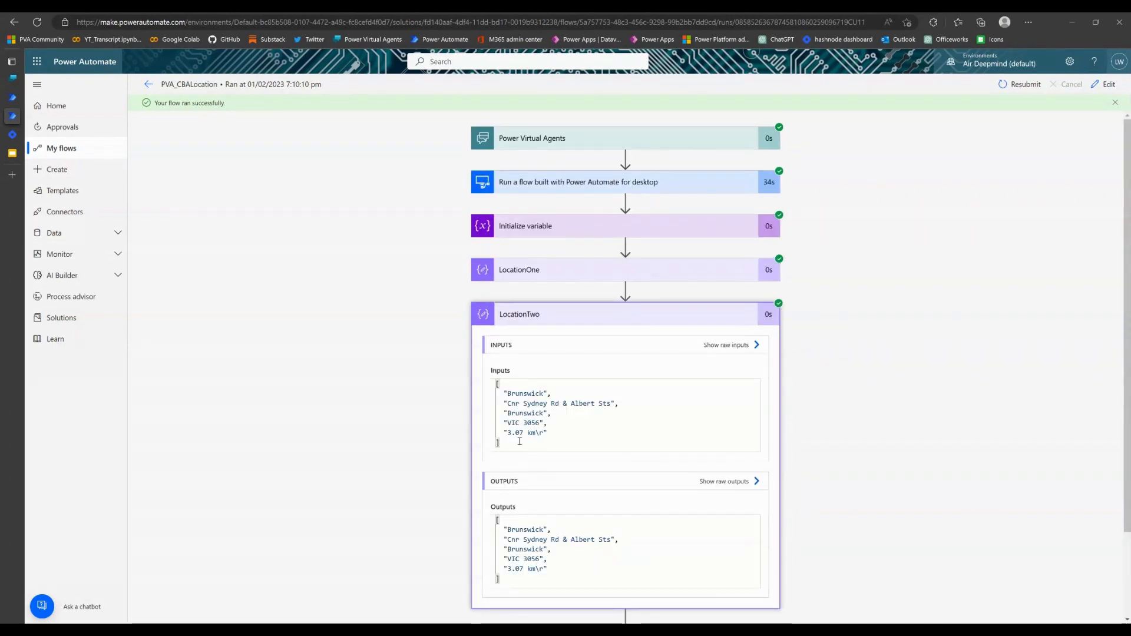
left_click(626, 318)
left_click(618, 364)
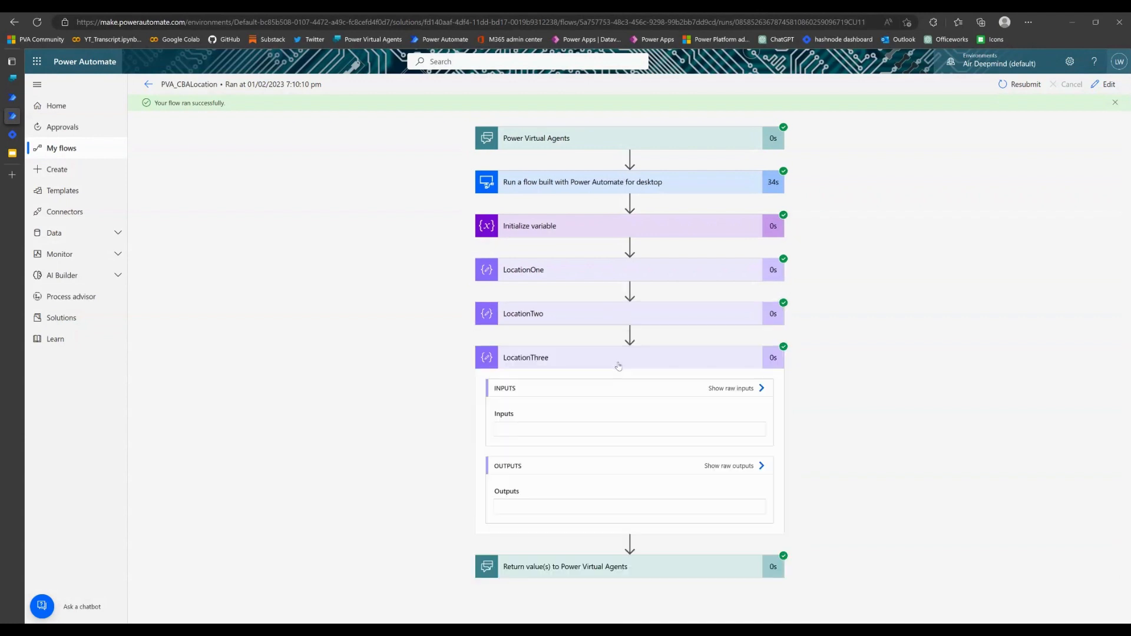
scroll(616, 366, "down", 2)
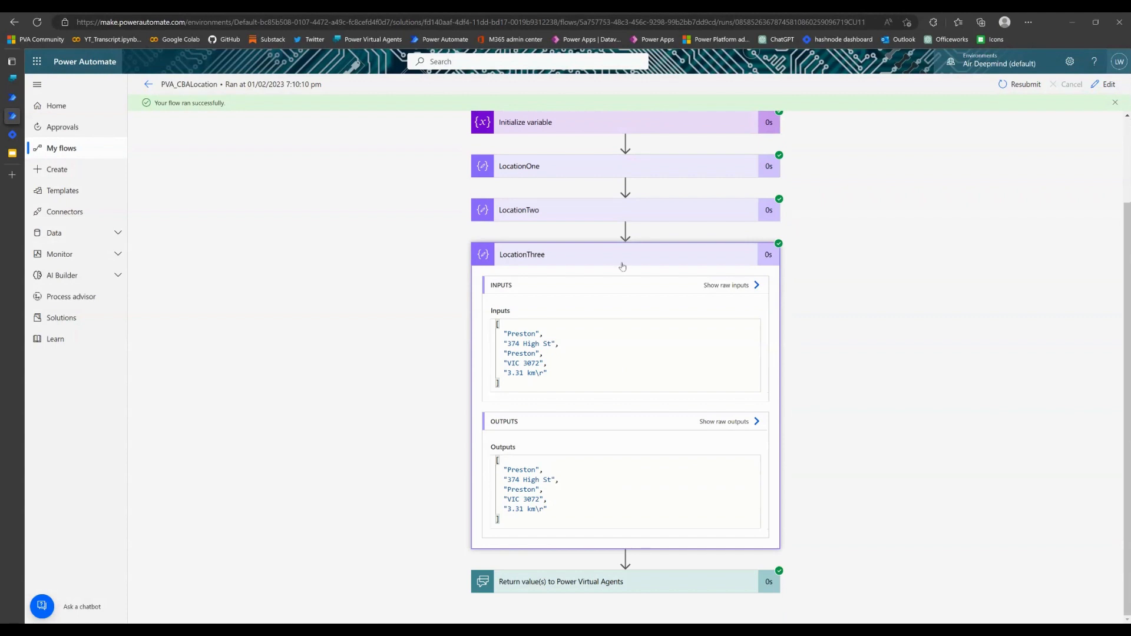
left_click_drag(506, 333, 549, 363)
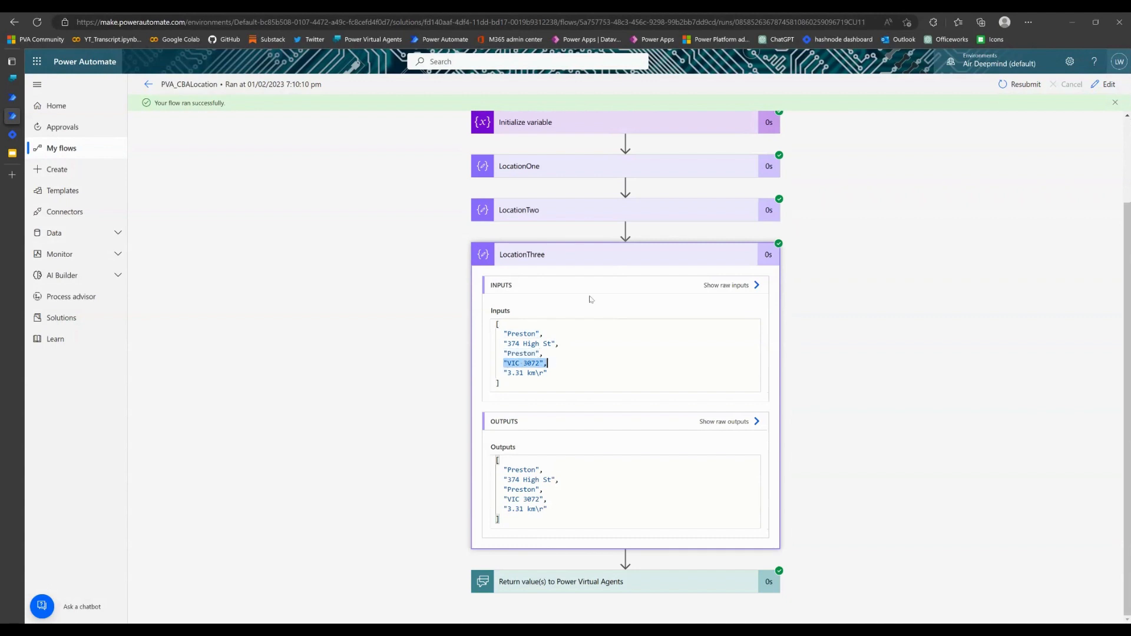
left_click(624, 258)
left_click(624, 258)
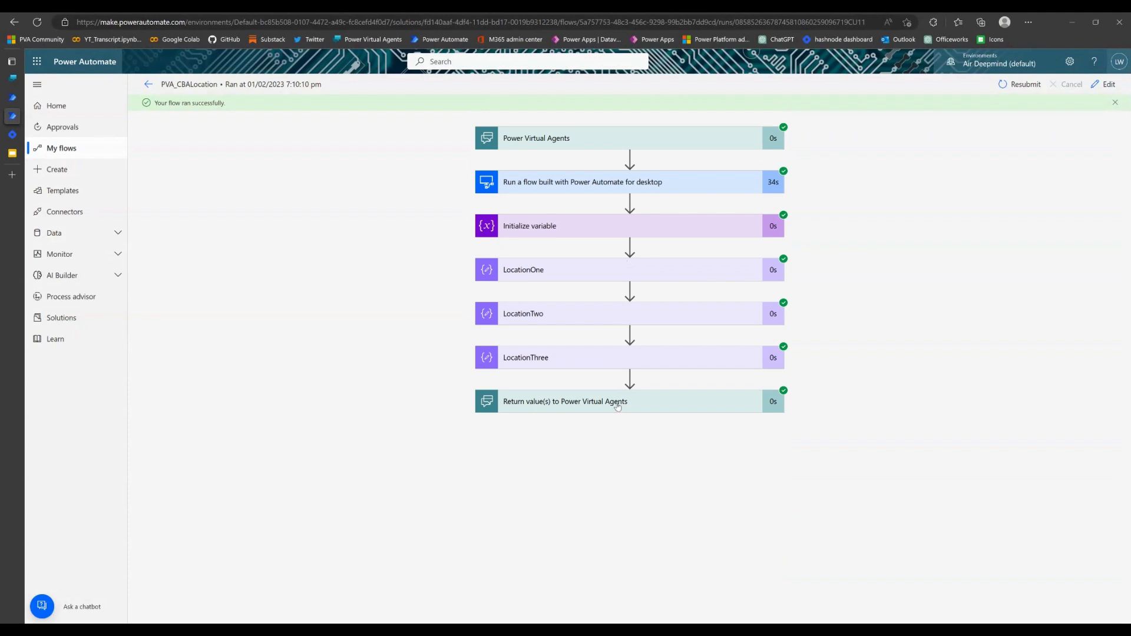
Review the whole input and output bodies of the run's Return value(s) to Power Virtual Agents action.
left_click(617, 406)
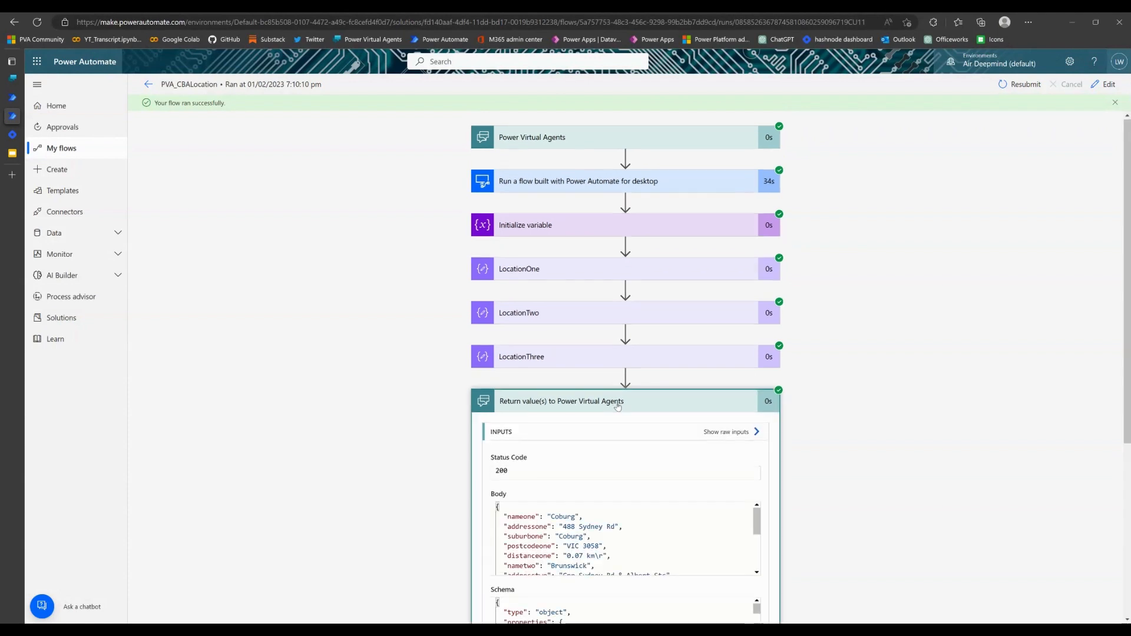
scroll(617, 406, "down", 3)
scroll(617, 406, "down", 4)
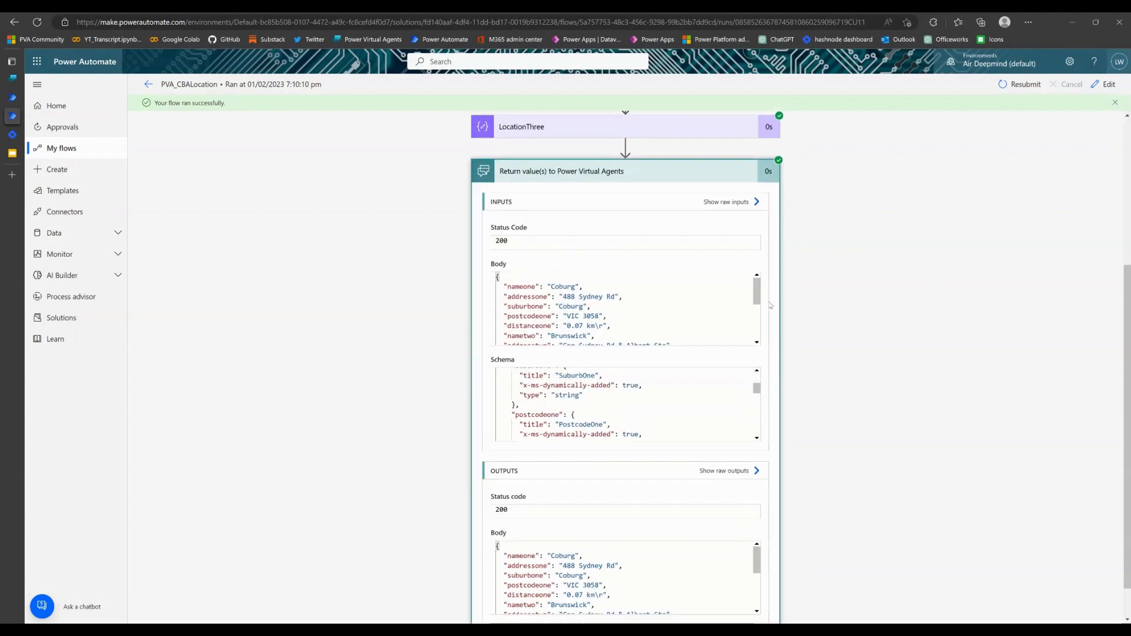
left_click_drag(759, 551, 758, 600)
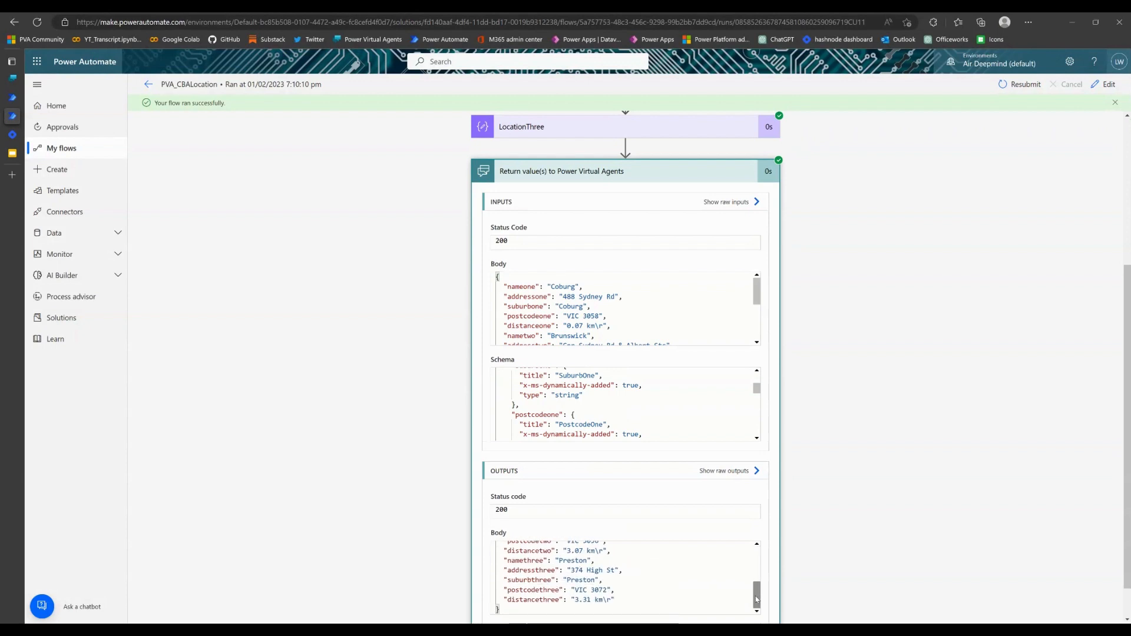
left_click_drag(758, 292, 759, 325)
scroll(763, 357, "down", 1)
scroll(752, 363, "up", 1)
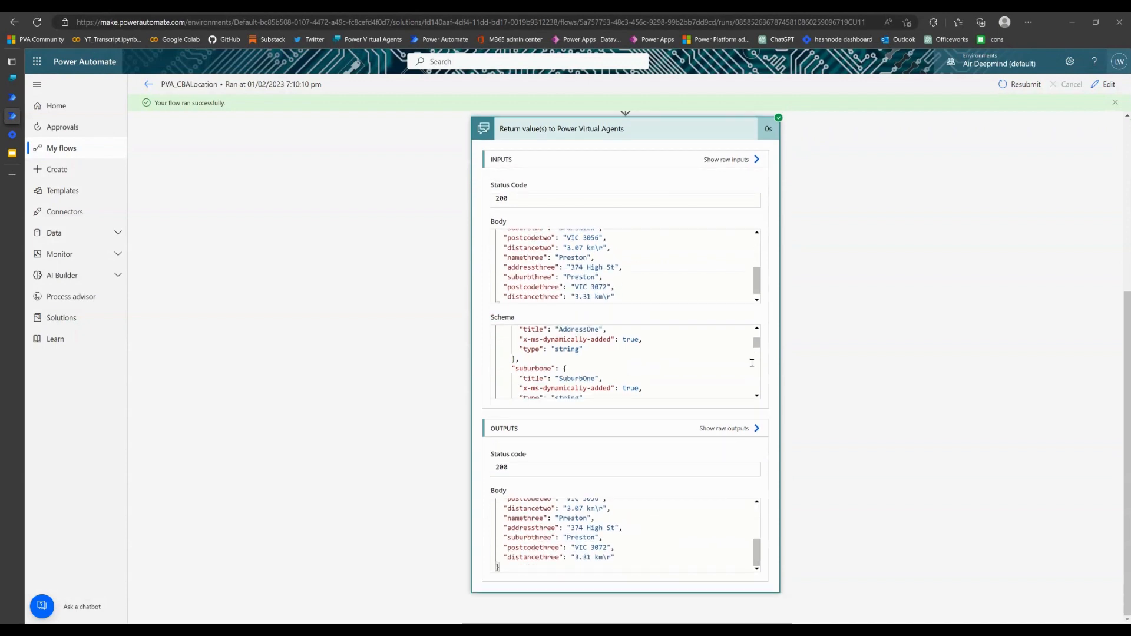
Open PVA_CBALocation for editing and look through the outputs defined in Return value(s) to Power Virtual Agents.
left_click(1106, 85)
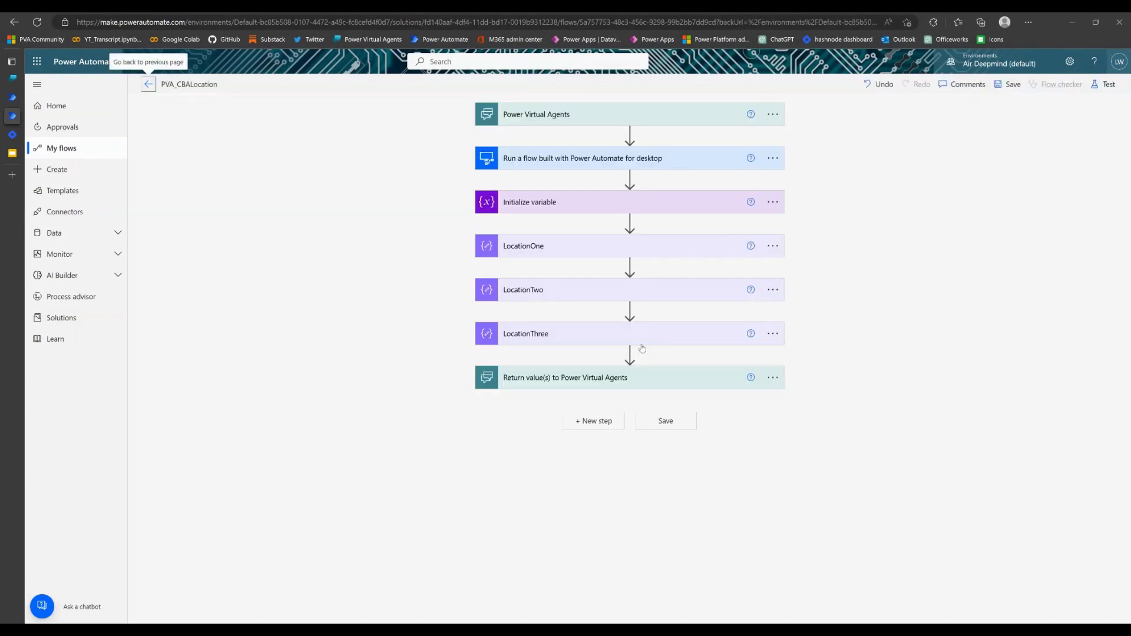
left_click(697, 377)
scroll(692, 380, "down", 3)
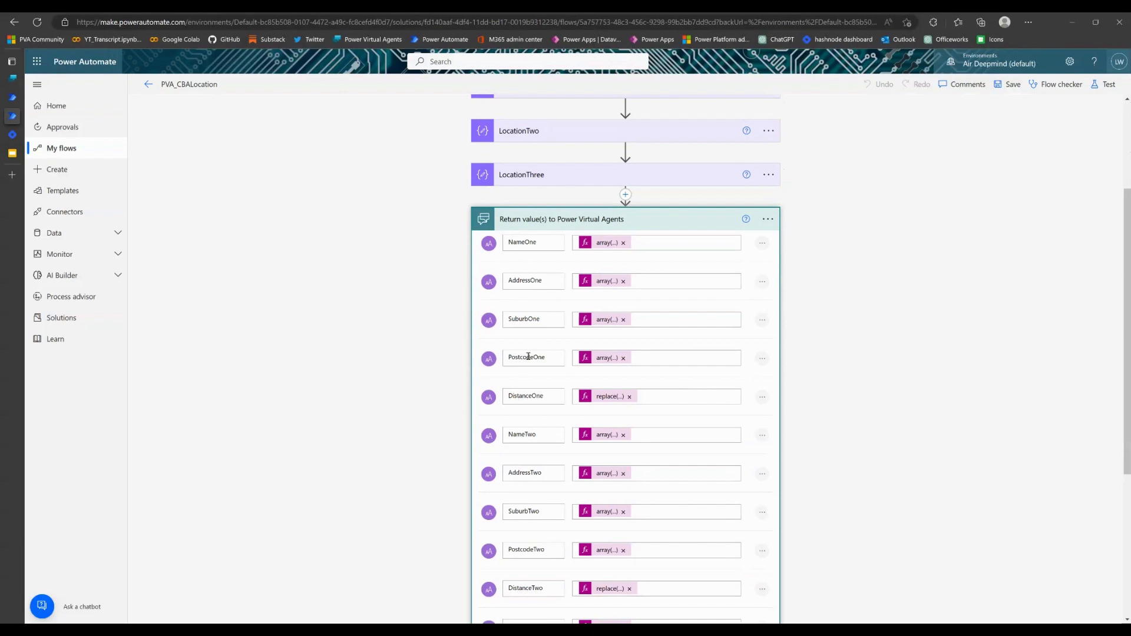
scroll(536, 430, "down", 2)
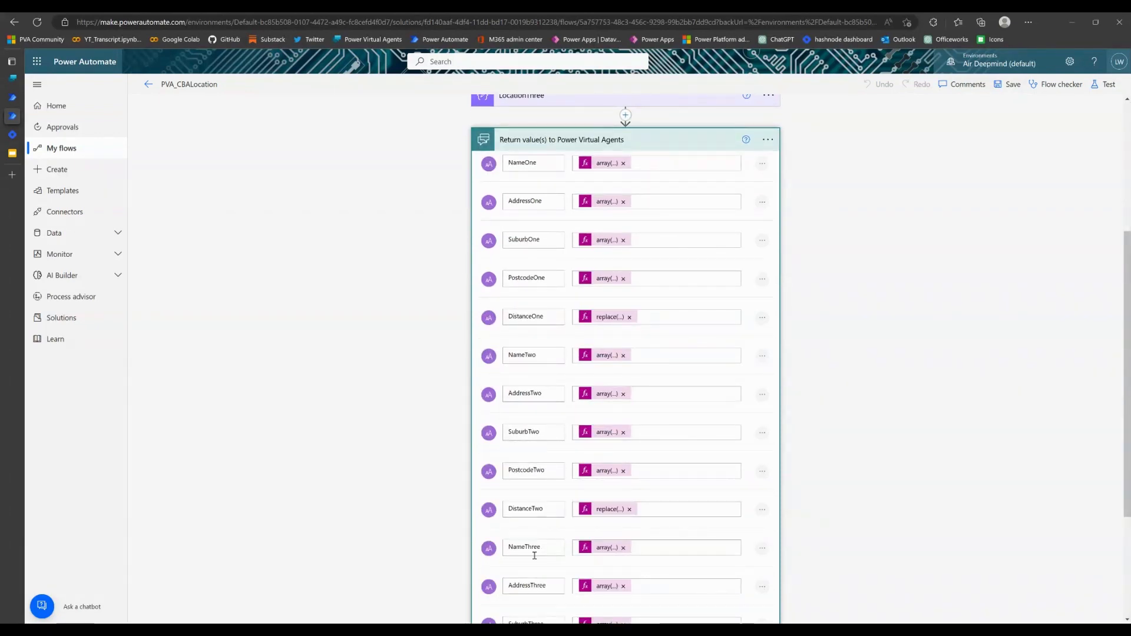
scroll(656, 416, "up", 2)
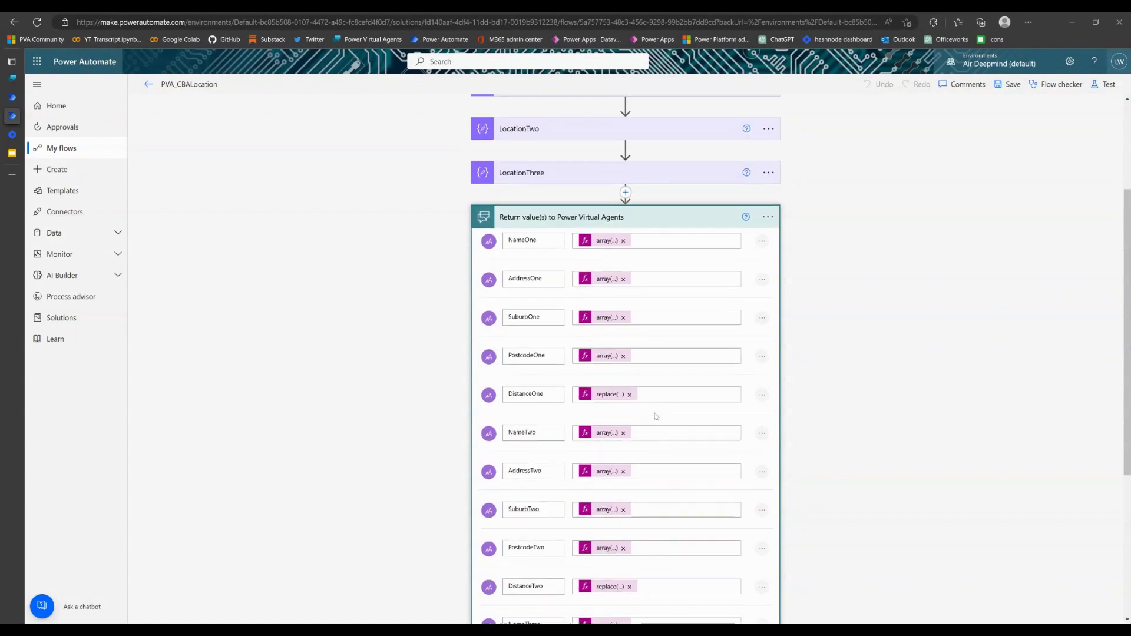
Inspect the expressions behind the NameOne and NameTwo outputs, including how they reference the location arrays.
left_click(602, 246)
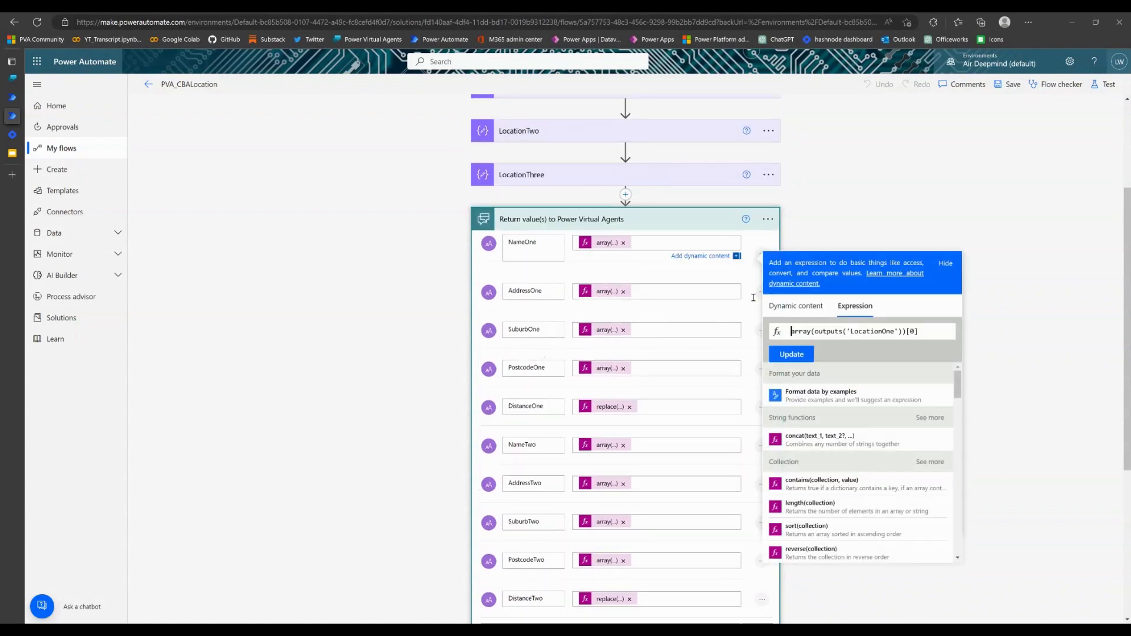
left_click_drag(931, 334, 902, 334)
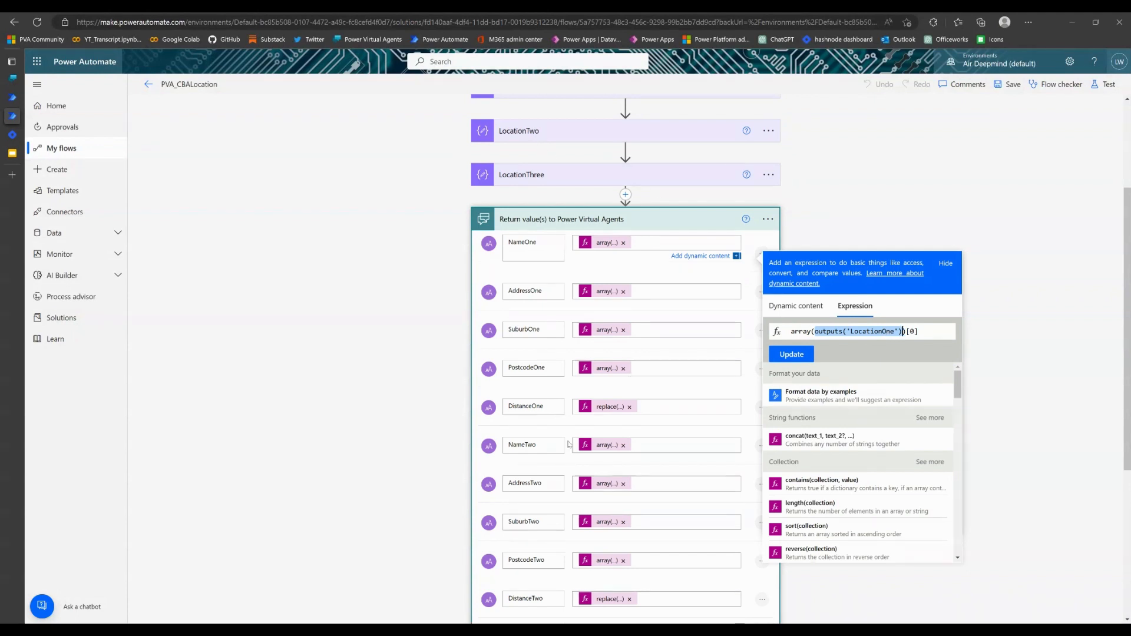
left_click(598, 451)
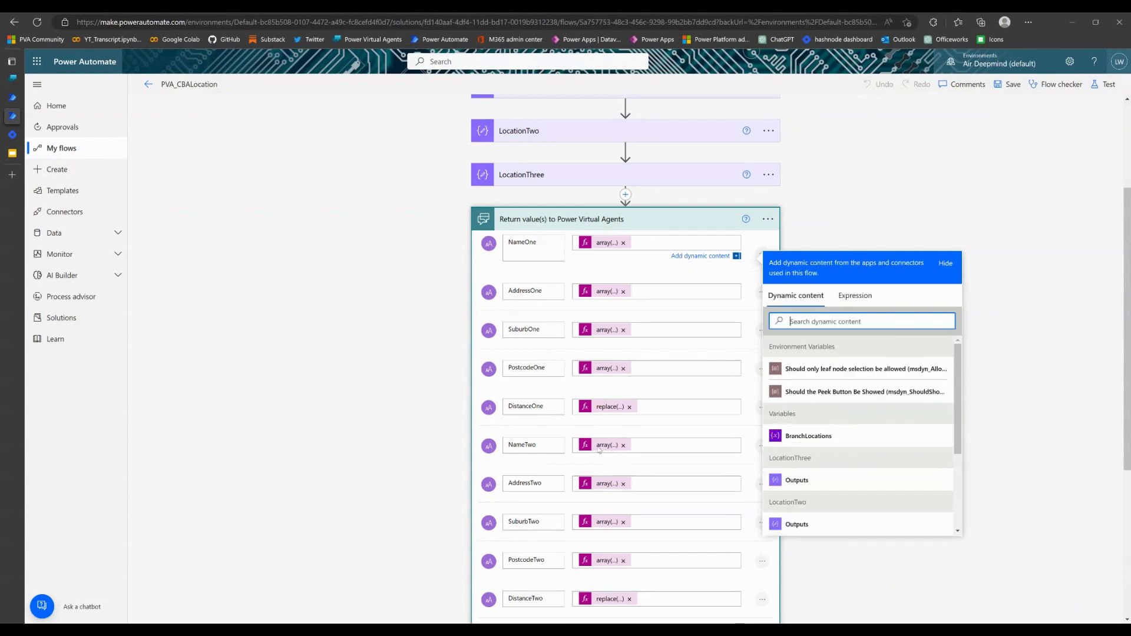
left_click(856, 493)
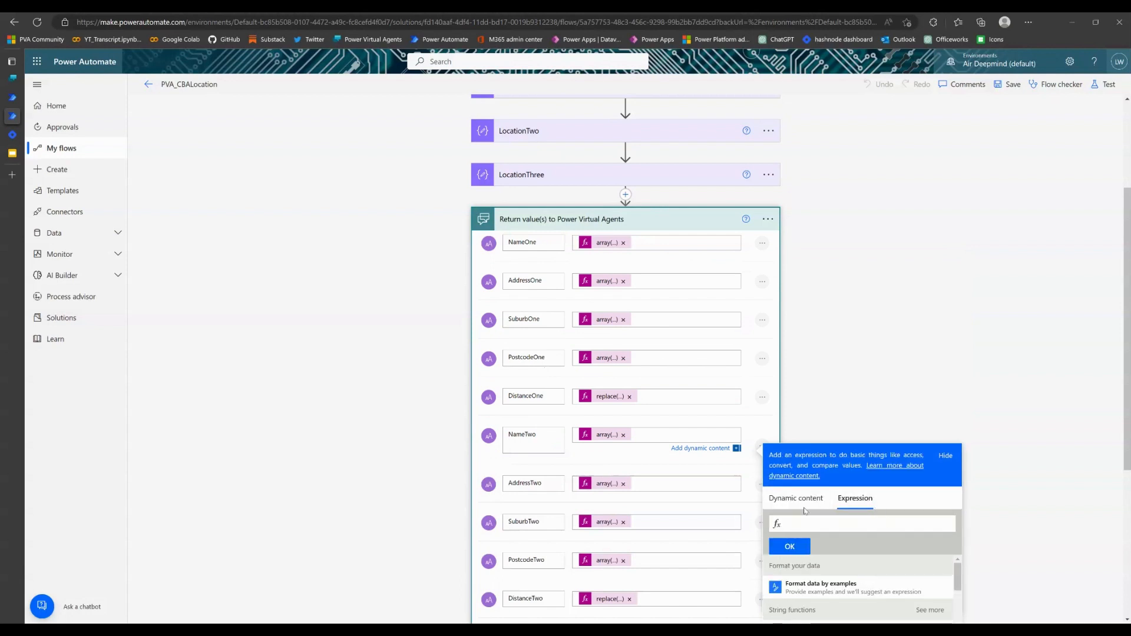
left_click(612, 441)
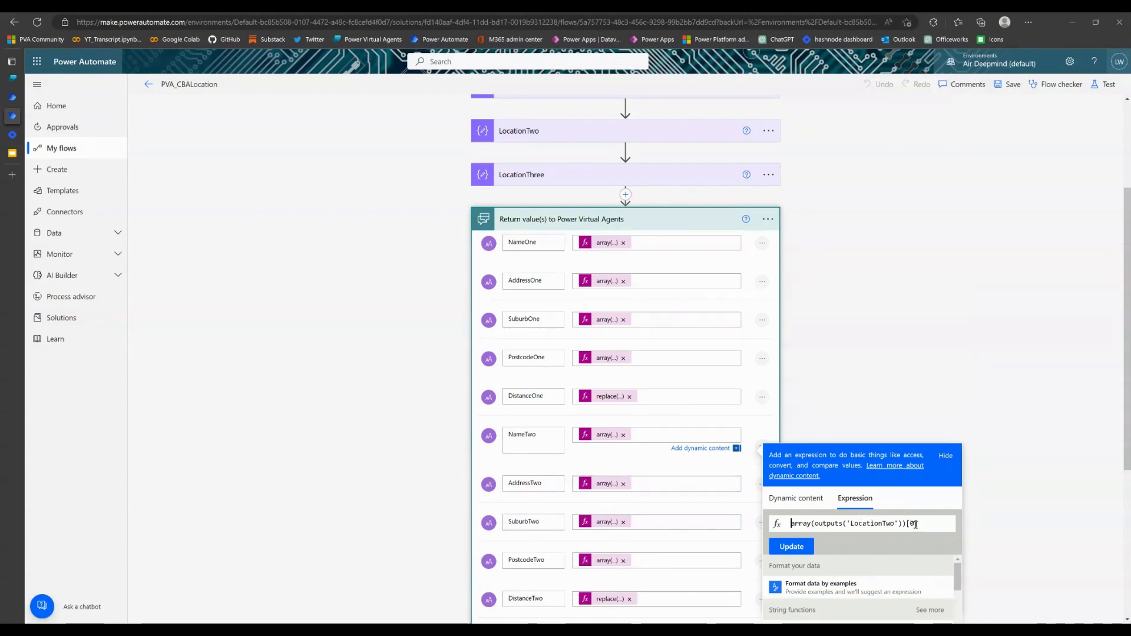
Inspect the AddressTwo output's expression, look over the remaining outputs, and collapse the return action.
left_click(604, 488)
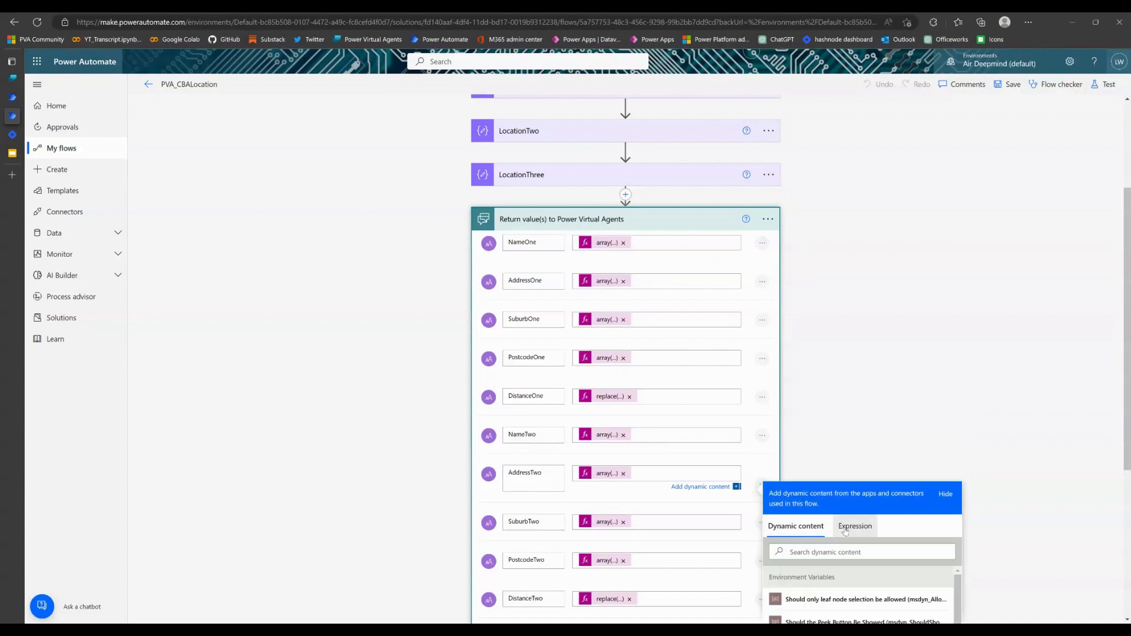
left_click(859, 537)
left_click(604, 474)
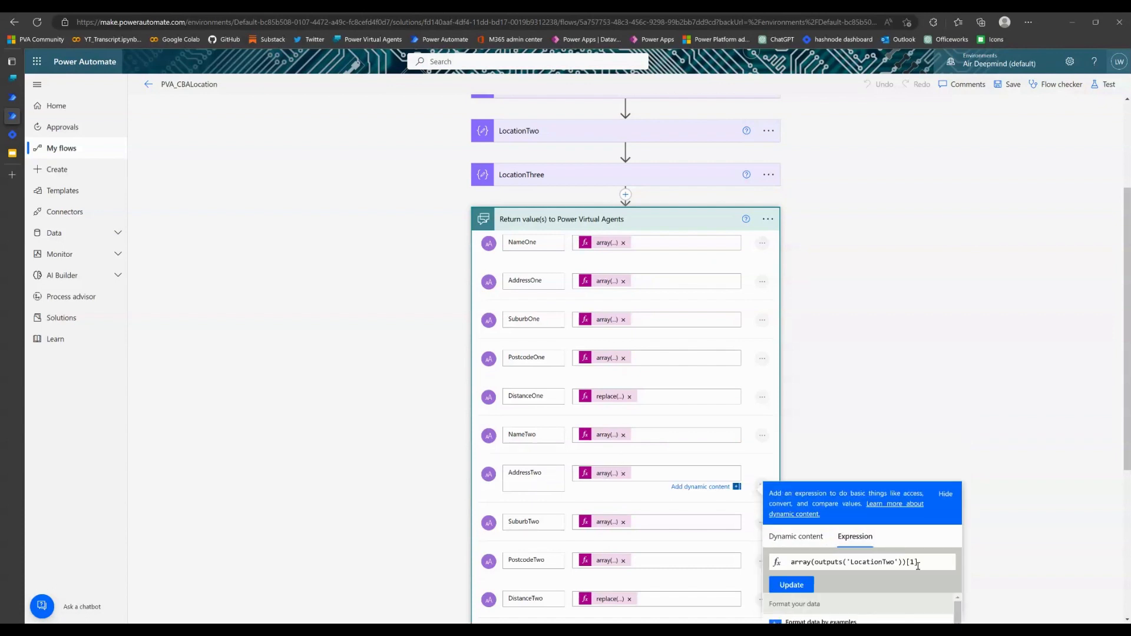
scroll(880, 437, "down", 5)
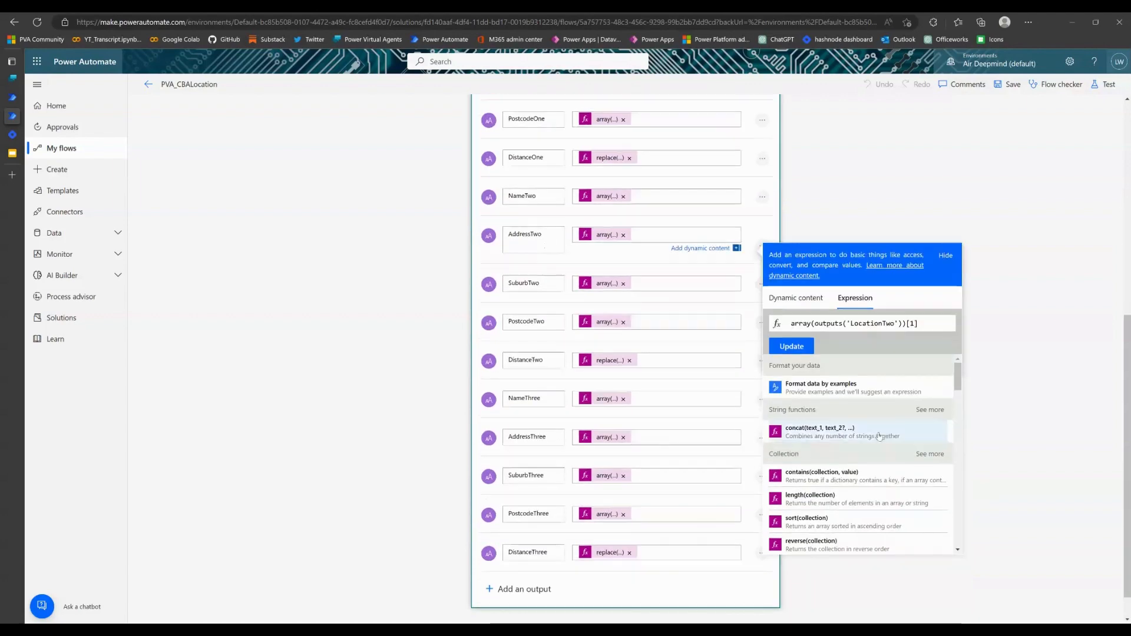
scroll(879, 437, "up", 2)
scroll(851, 300, "up", 3)
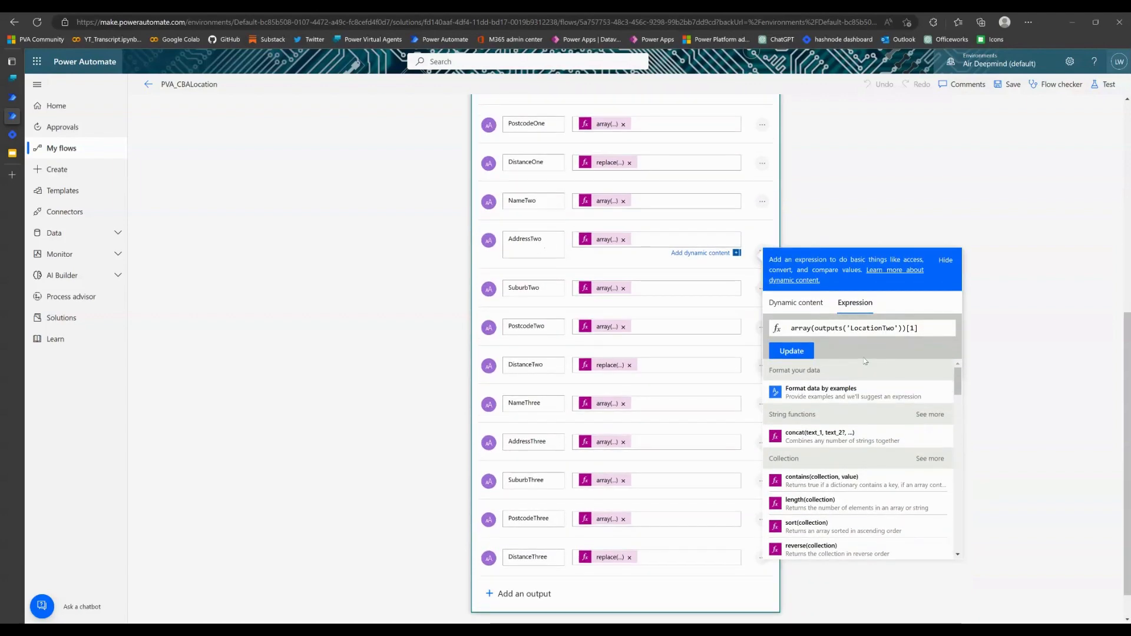
scroll(851, 299, "up", 2)
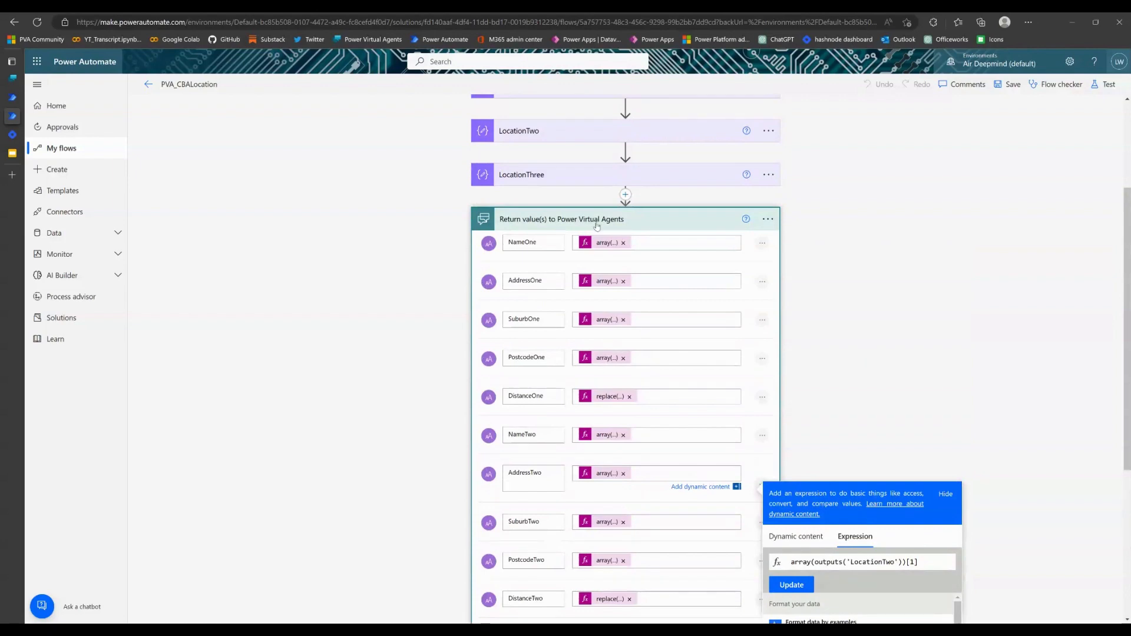
left_click(597, 226)
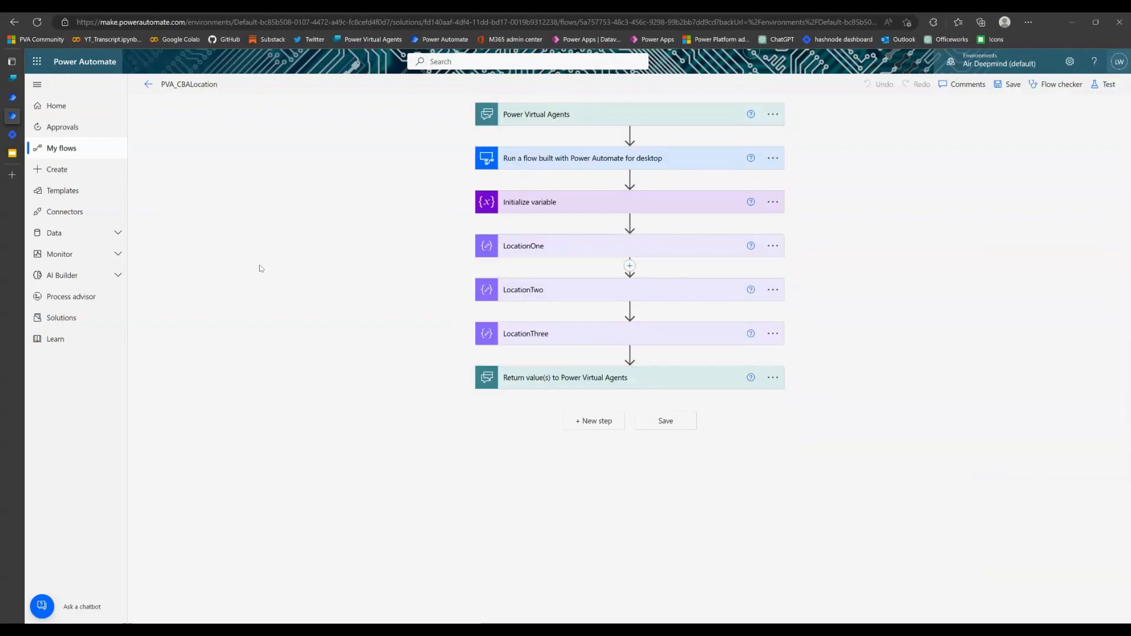
Switch to the Power Virtual Agents Flow Template and open its Return value(s) to Power Virtual Agents action.
mouse_move(11, 121)
left_click(44, 100)
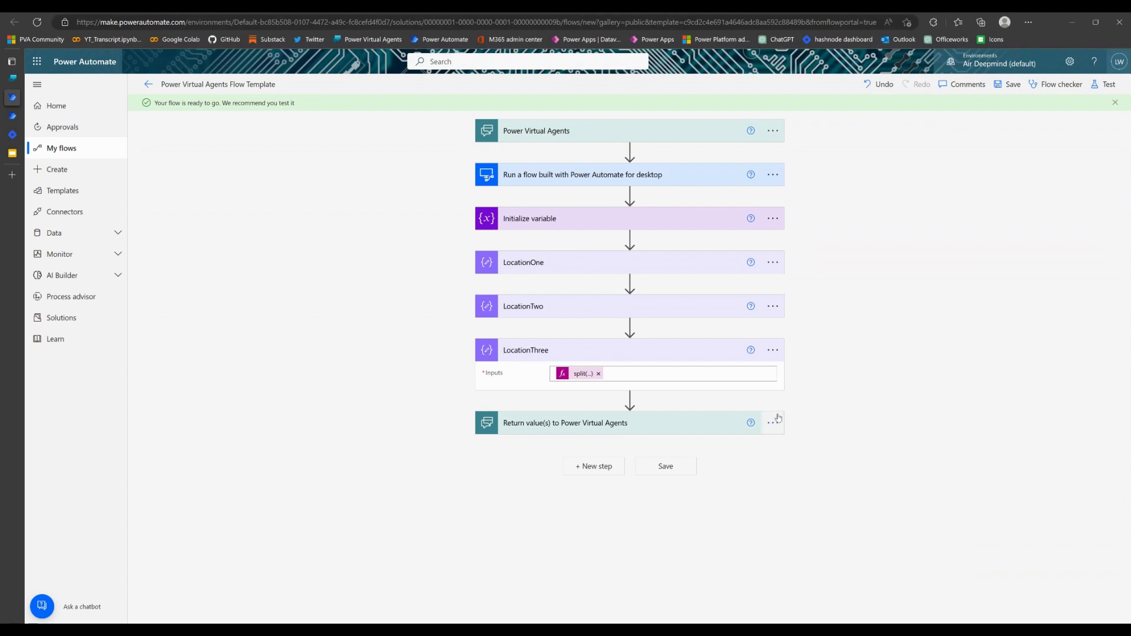
left_click(639, 427)
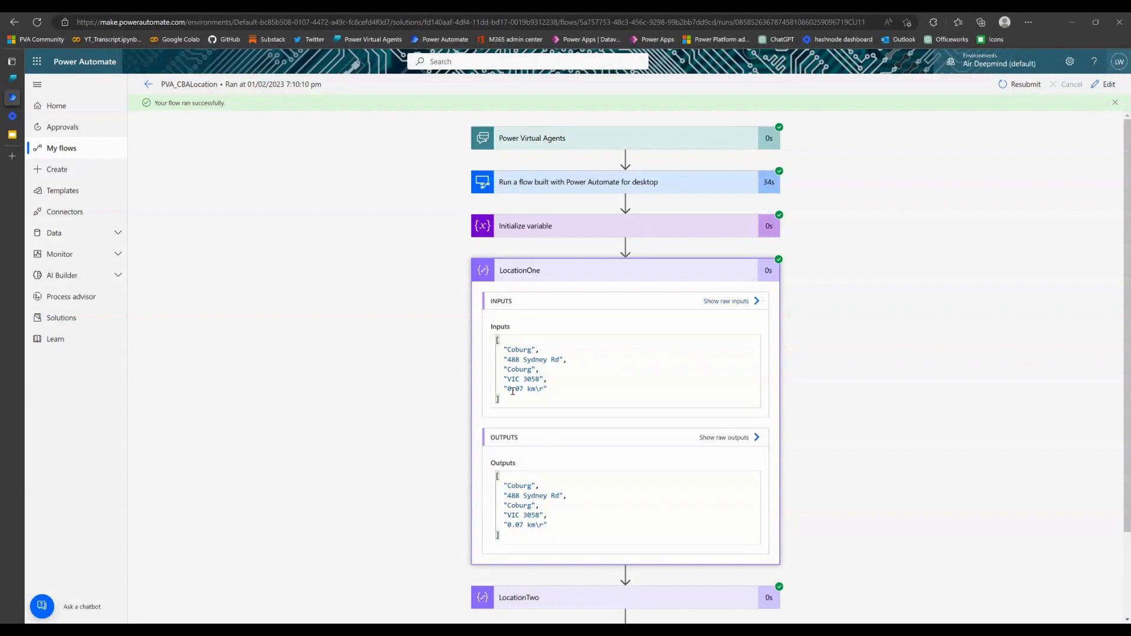
In the PVA_CBALocation run, compare the distance value in the LocationOne array with the BranchLocations variable's value.
left_click_drag(504, 350, 548, 393)
left_click(535, 389)
left_click_drag(537, 389, 544, 390)
left_click(591, 231)
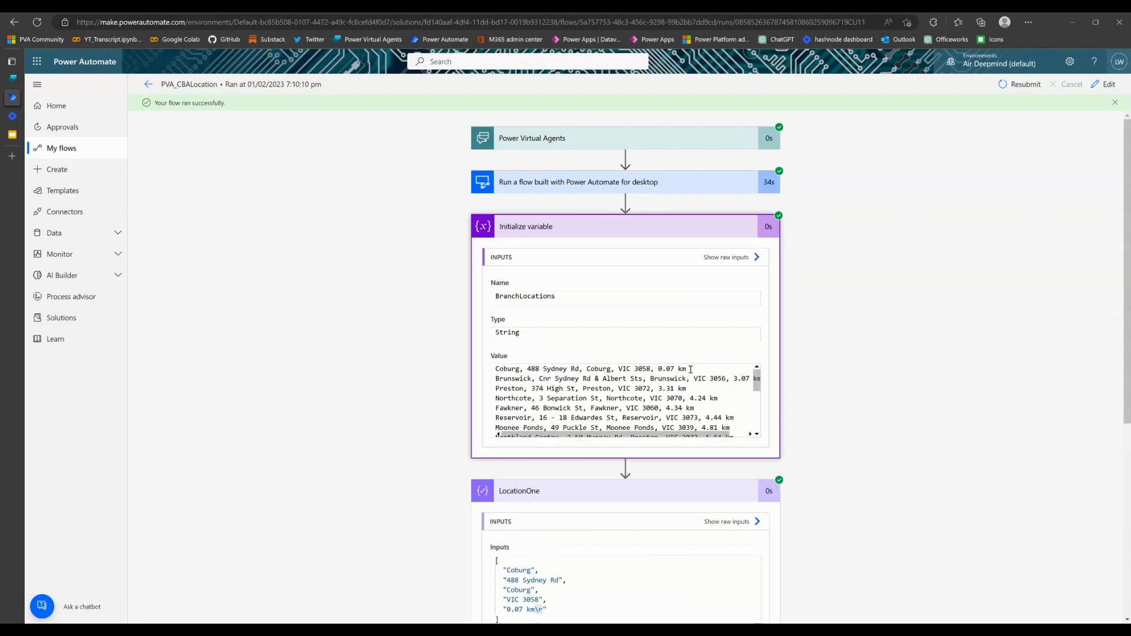
left_click(613, 233)
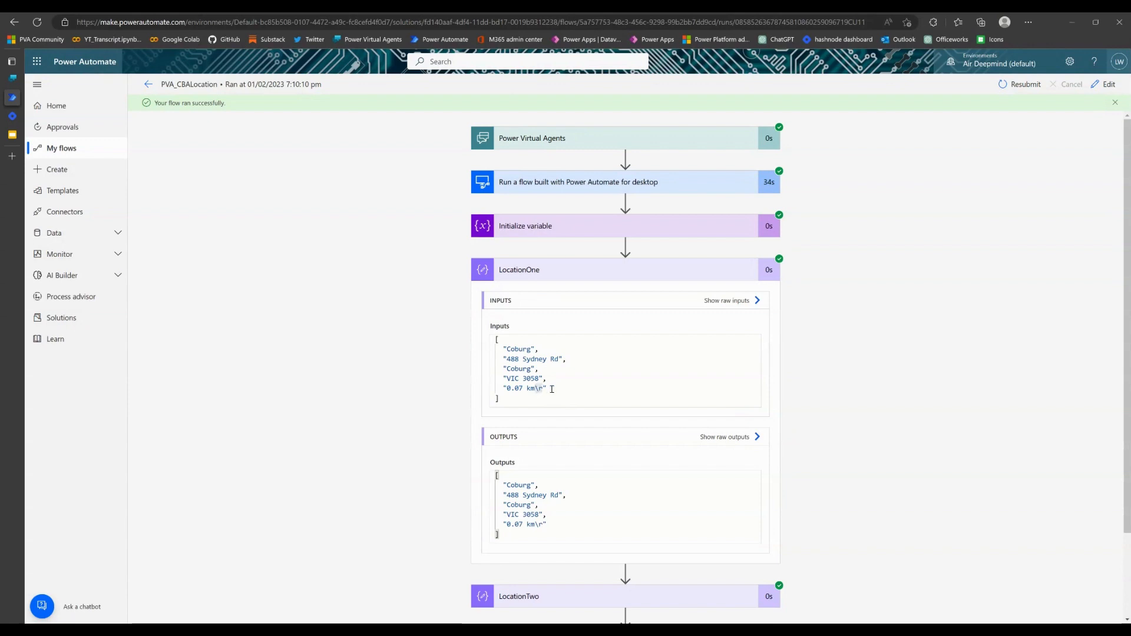
left_click(552, 389)
Open the PVA_CBALocation flow for editing and inspect the NameOne and AddressOne expressions in its Return value(s) to Power Virtual Agents action.
left_click(1106, 85)
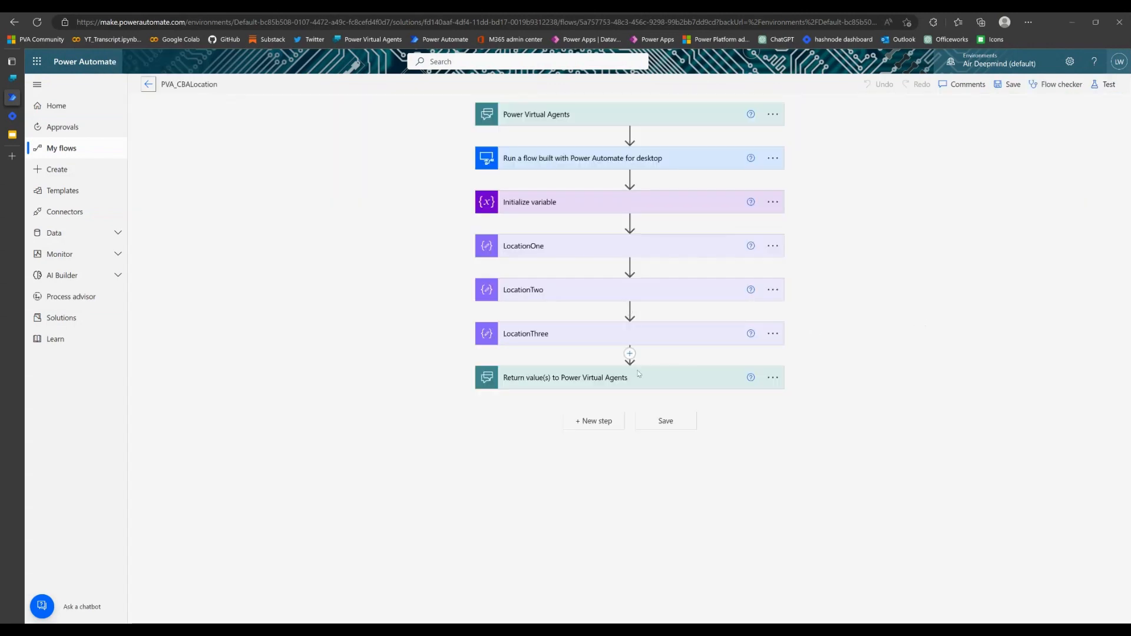
left_click(604, 384)
scroll(810, 348, "down", 3)
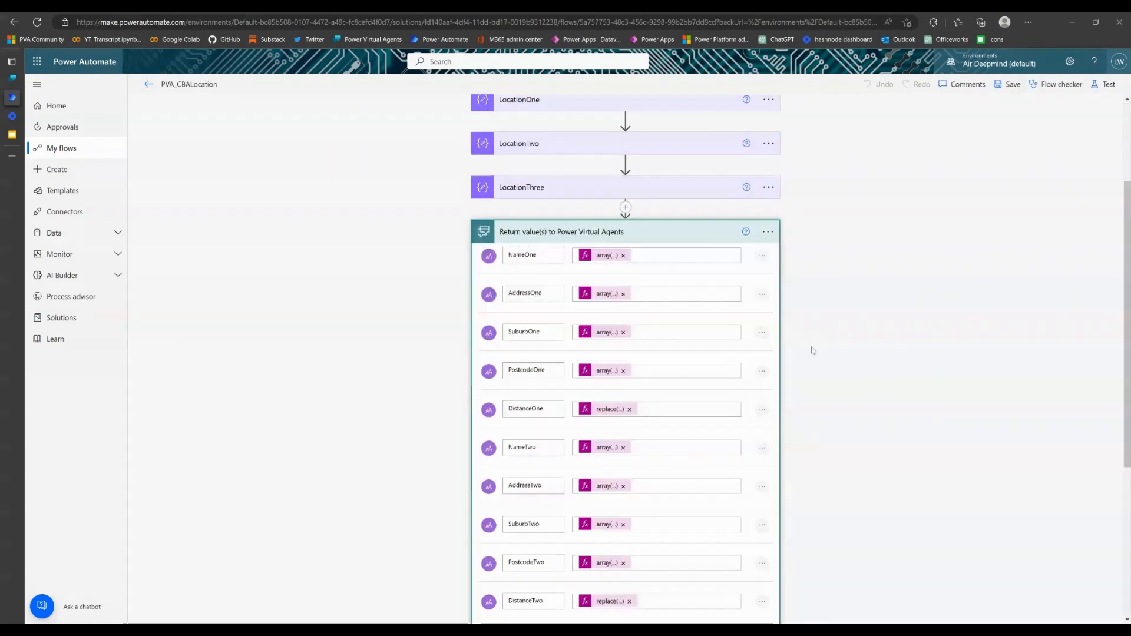
scroll(619, 260, "down", 2)
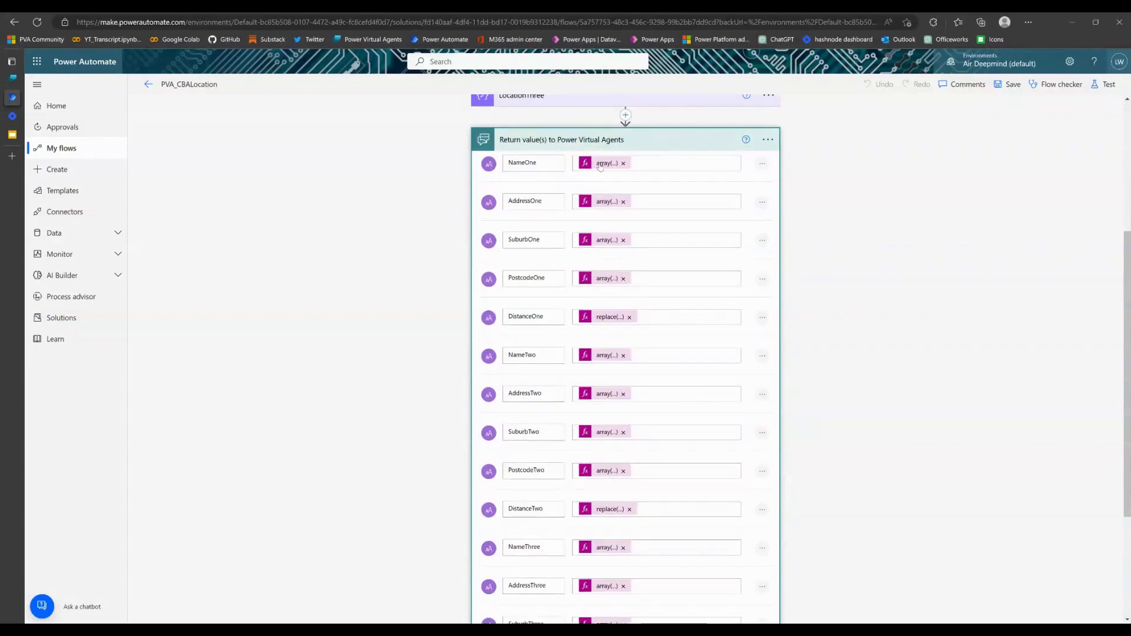
left_click(601, 163)
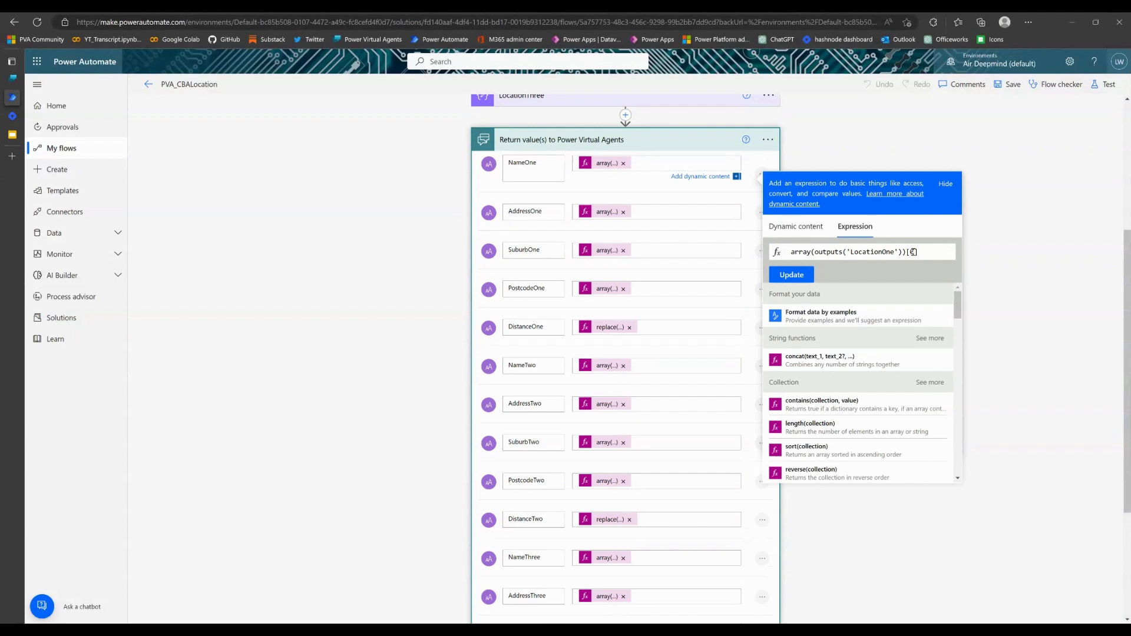
left_click(606, 213)
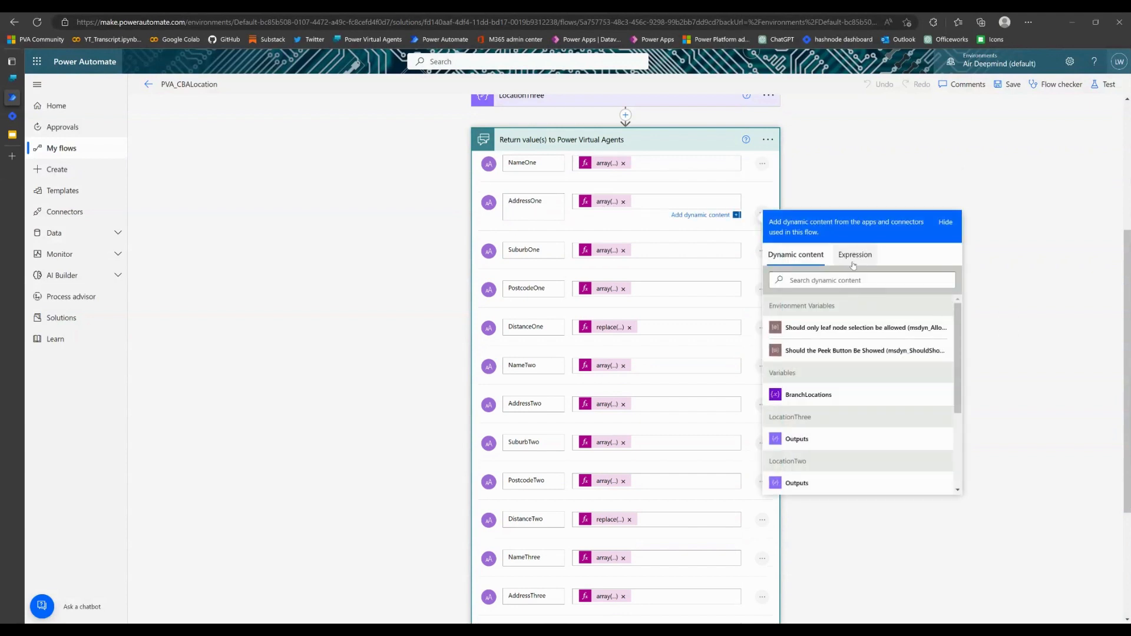
left_click(595, 201)
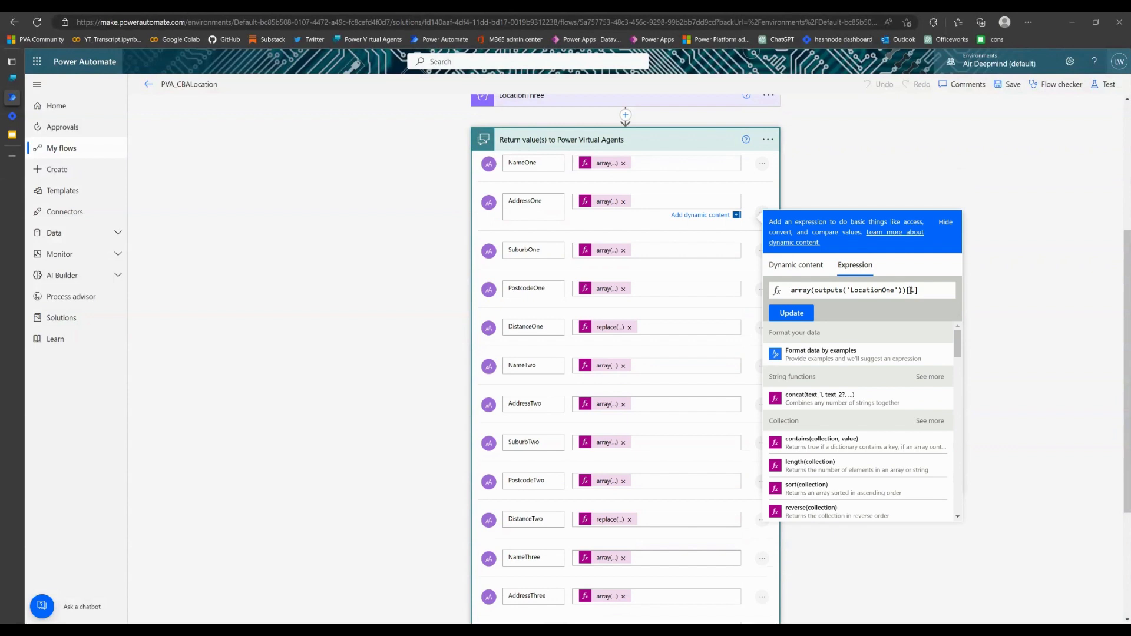
Examine the DistanceOne output's replace expression, including its LocationOne array reference, the '\r' search text and the empty replacement.
left_click(604, 328)
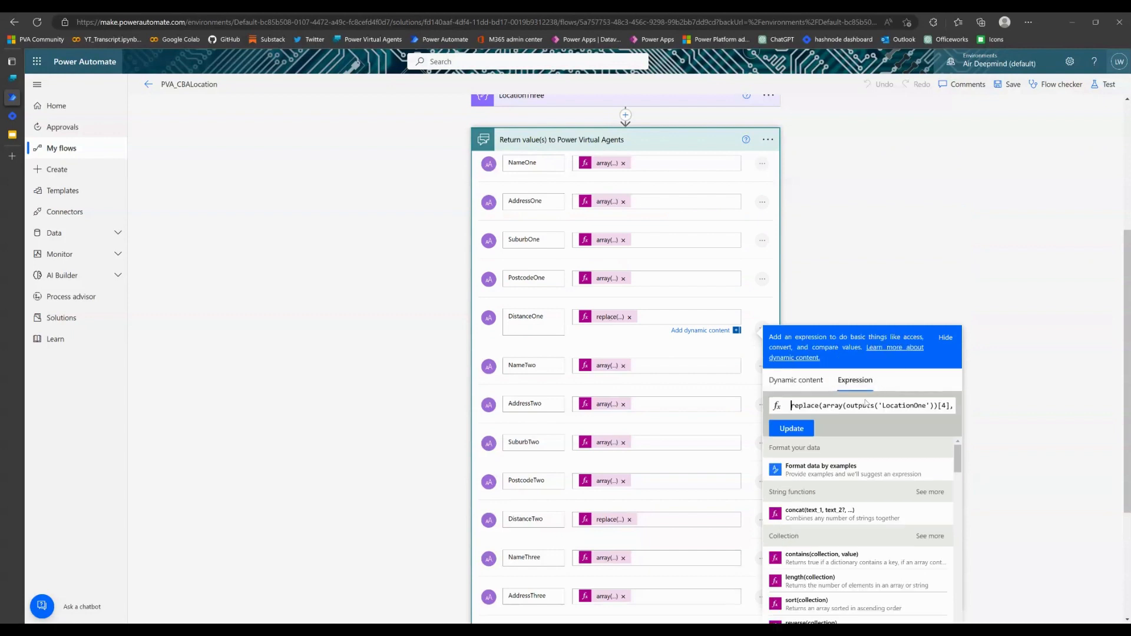
left_click_drag(819, 406, 901, 406)
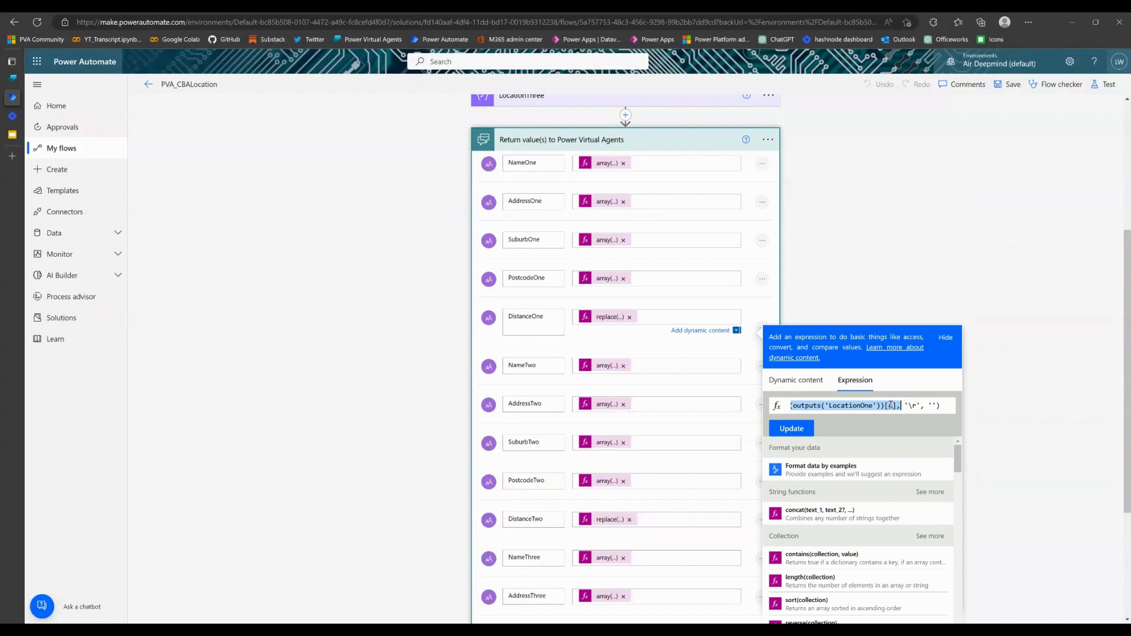
left_click(909, 405)
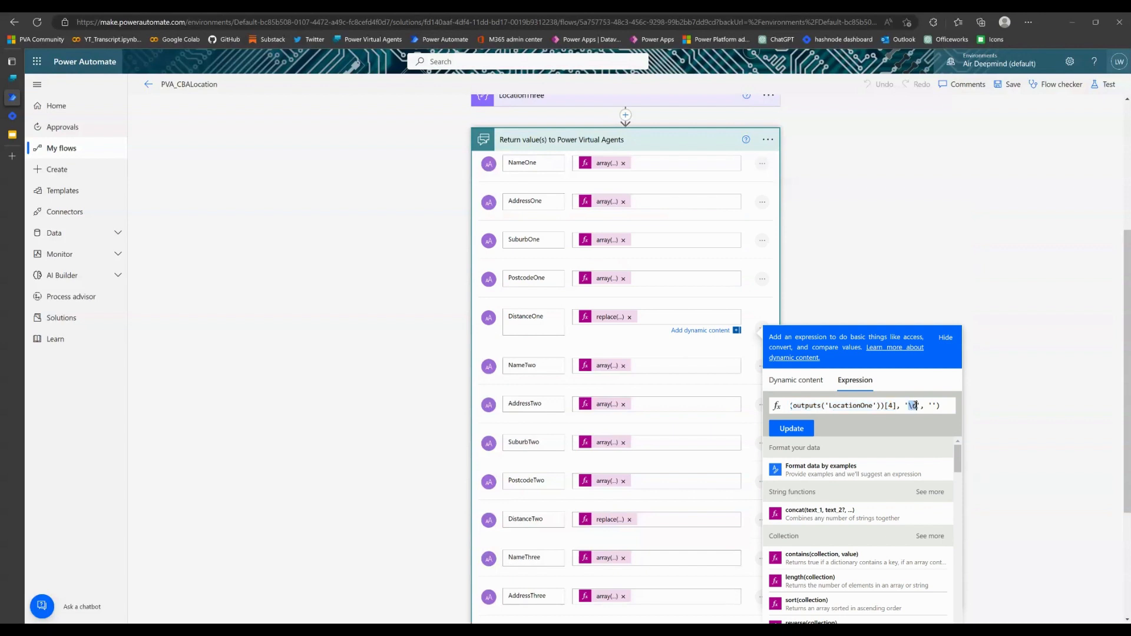
left_click(932, 406)
type("'")
key("Home")
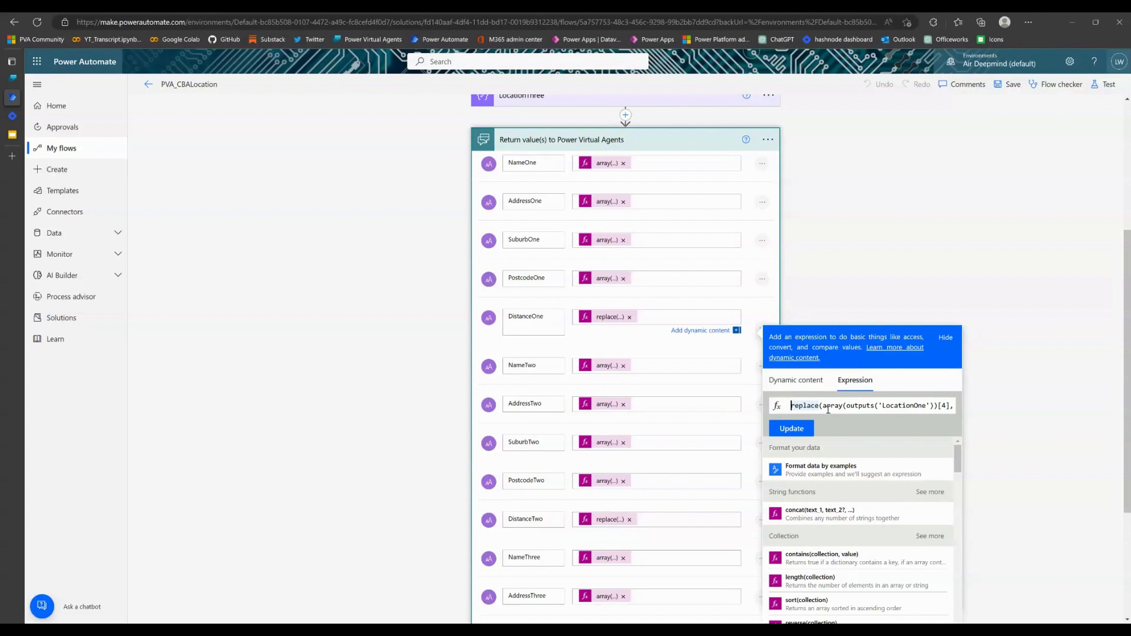
Inspect the full replace expression behind the DistanceTwo output.
left_click(607, 371)
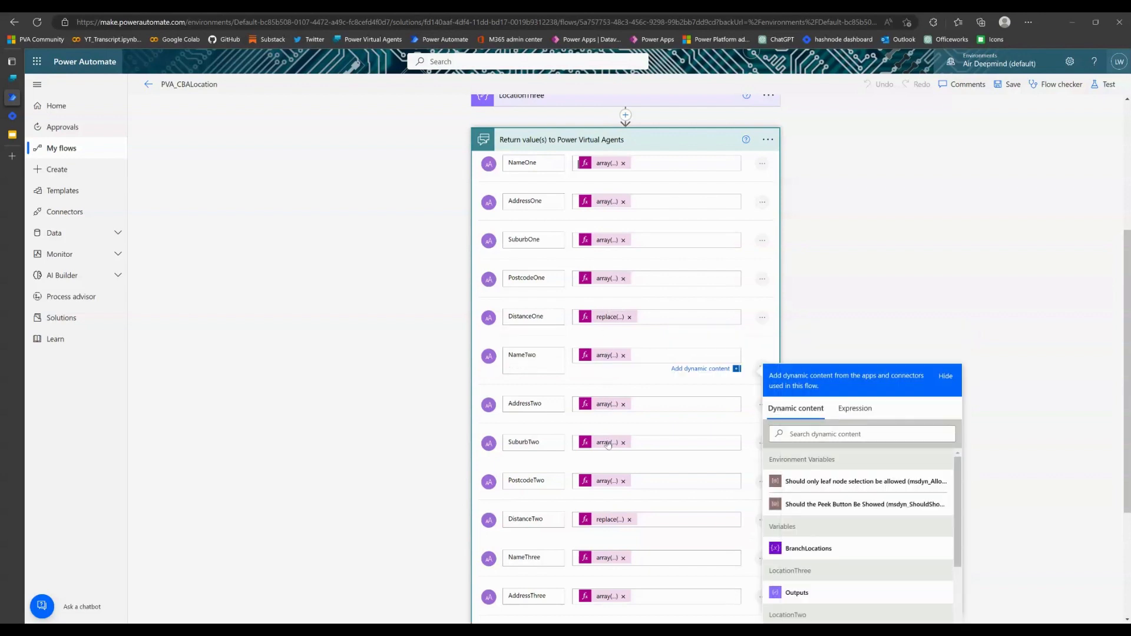
left_click(610, 519)
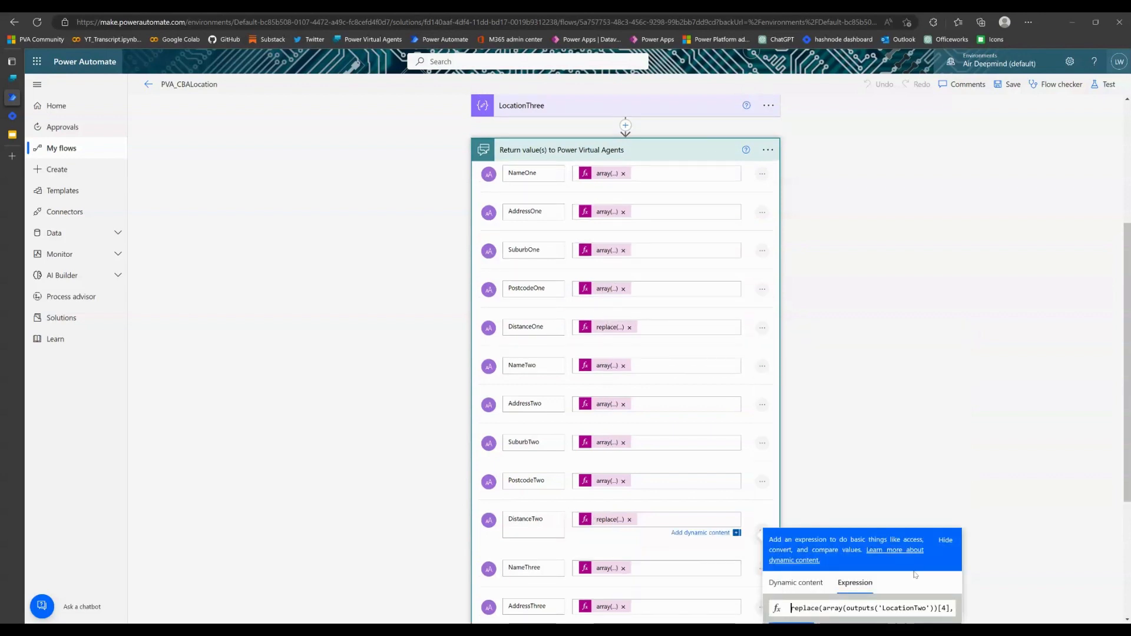
scroll(915, 575, "down", 4)
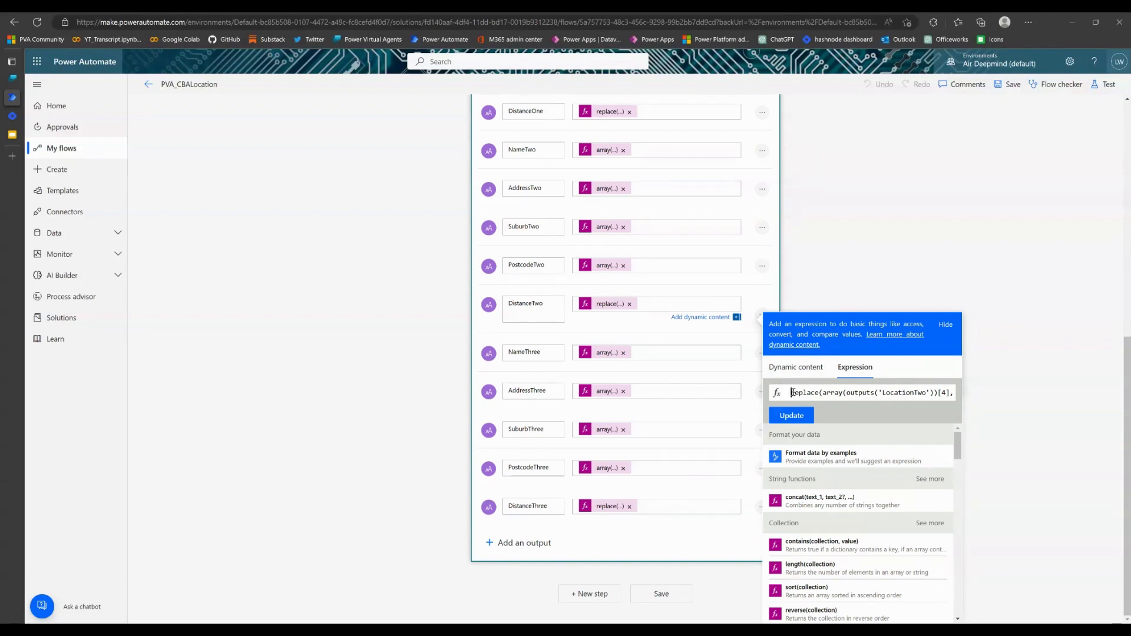
left_click_drag(792, 392, 947, 395)
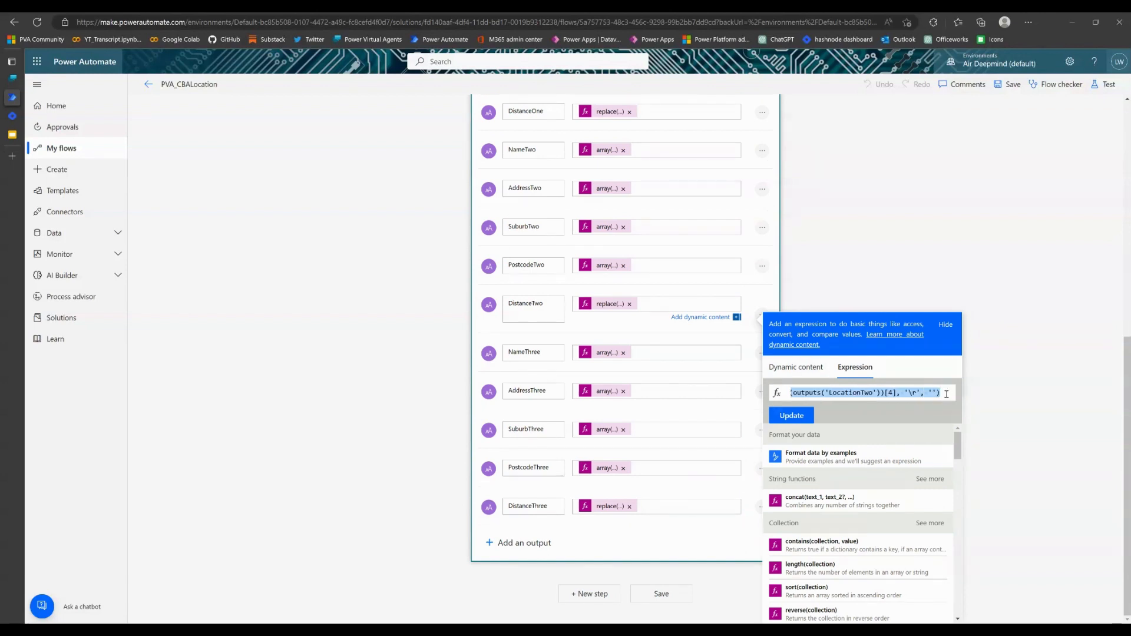
left_click(878, 249)
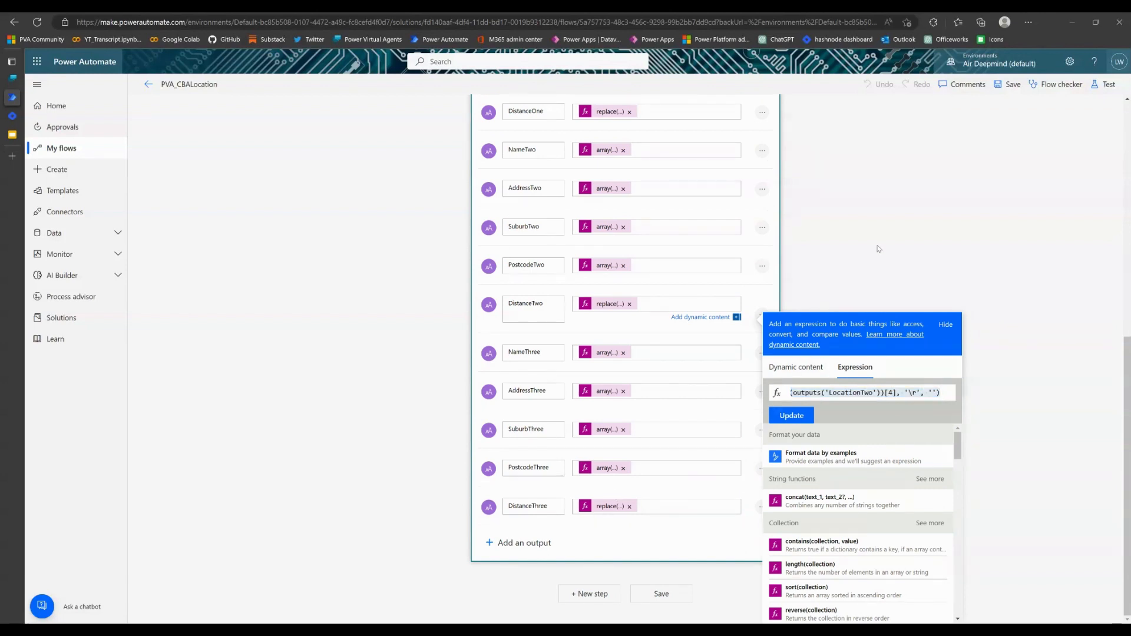
Save the flow and check the FlowSuburb input in the Power Virtual Agents trigger and the desktop flow action.
left_click(1009, 84)
scroll(843, 364, "up", 10)
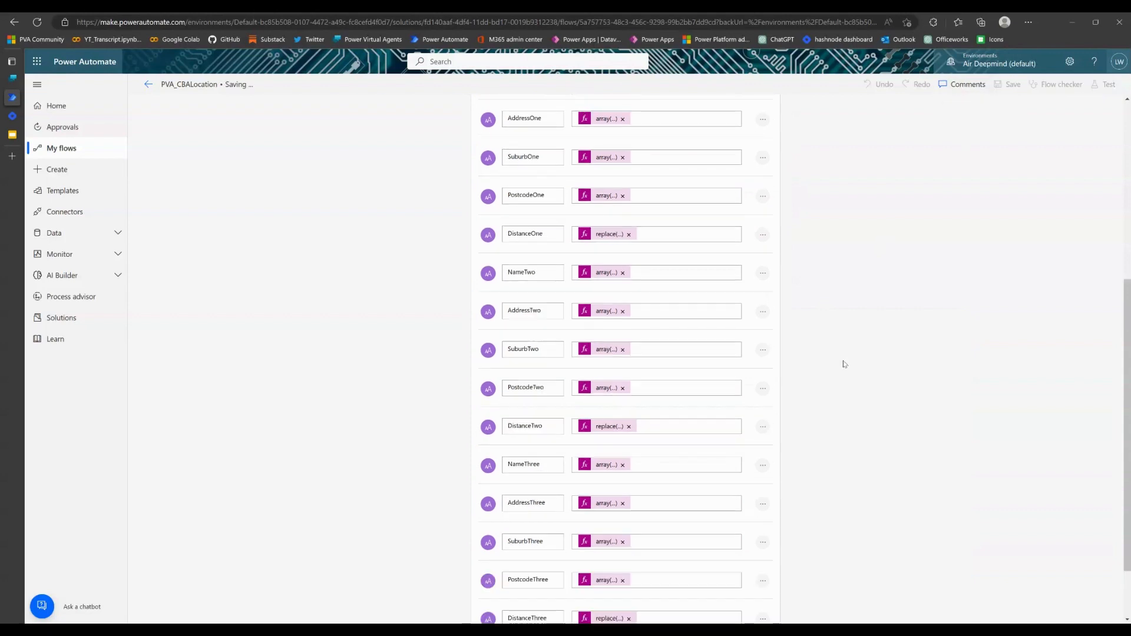
left_click(644, 378)
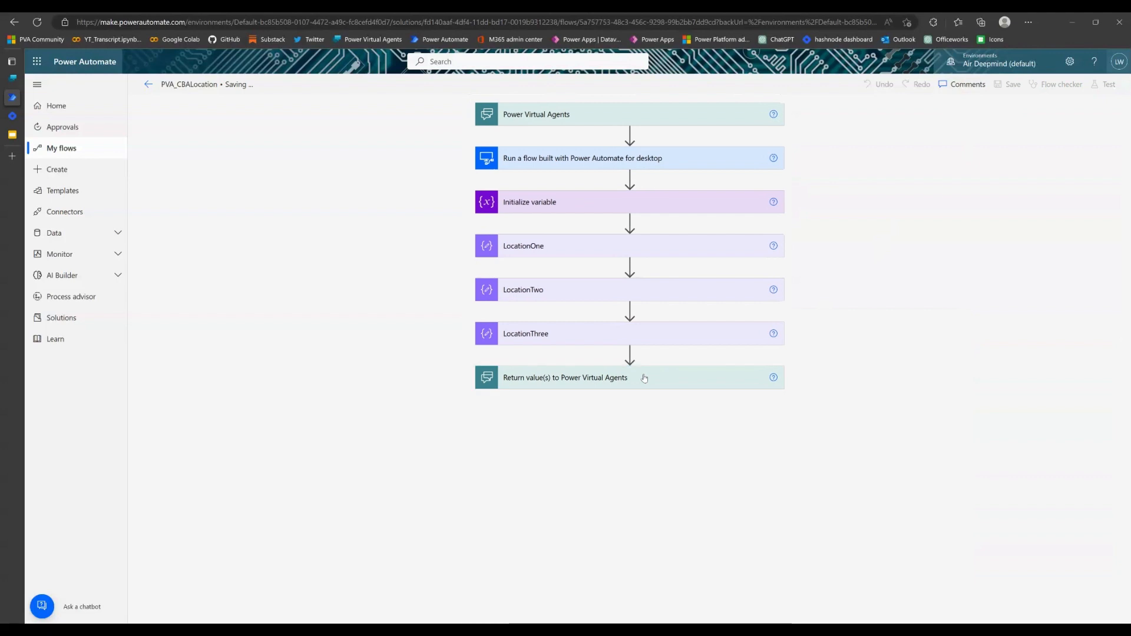
left_click(624, 116)
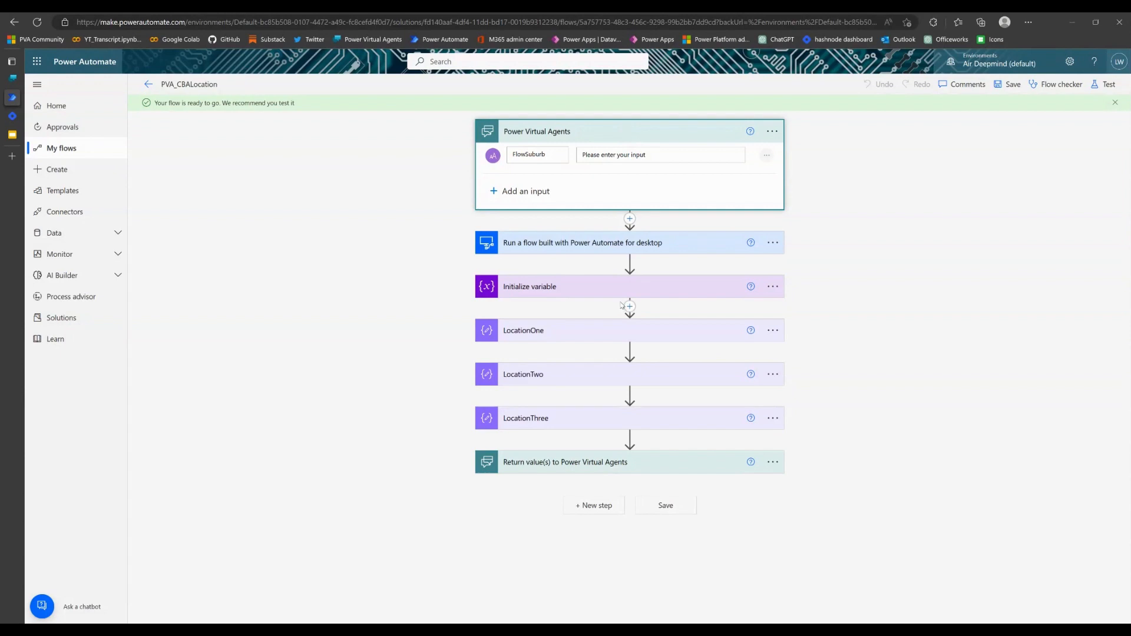
left_click(619, 248)
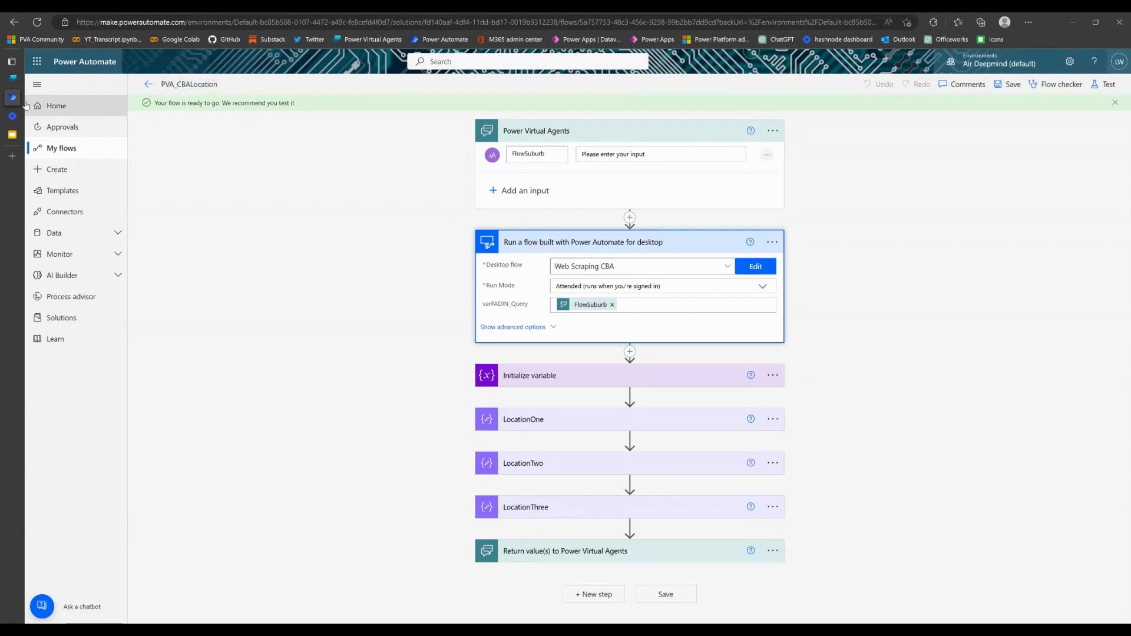
Switch to Power Virtual Agents and add the PVA_CBALocation flow as an action after the StoreLocator topic's question.
left_click(28, 80)
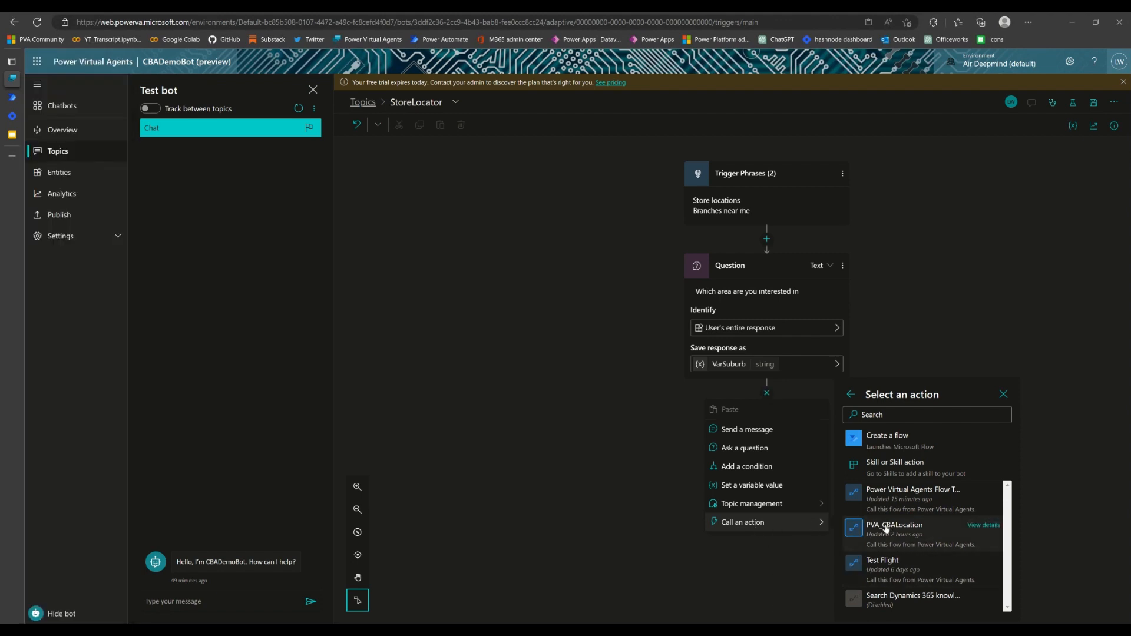
left_click(930, 539)
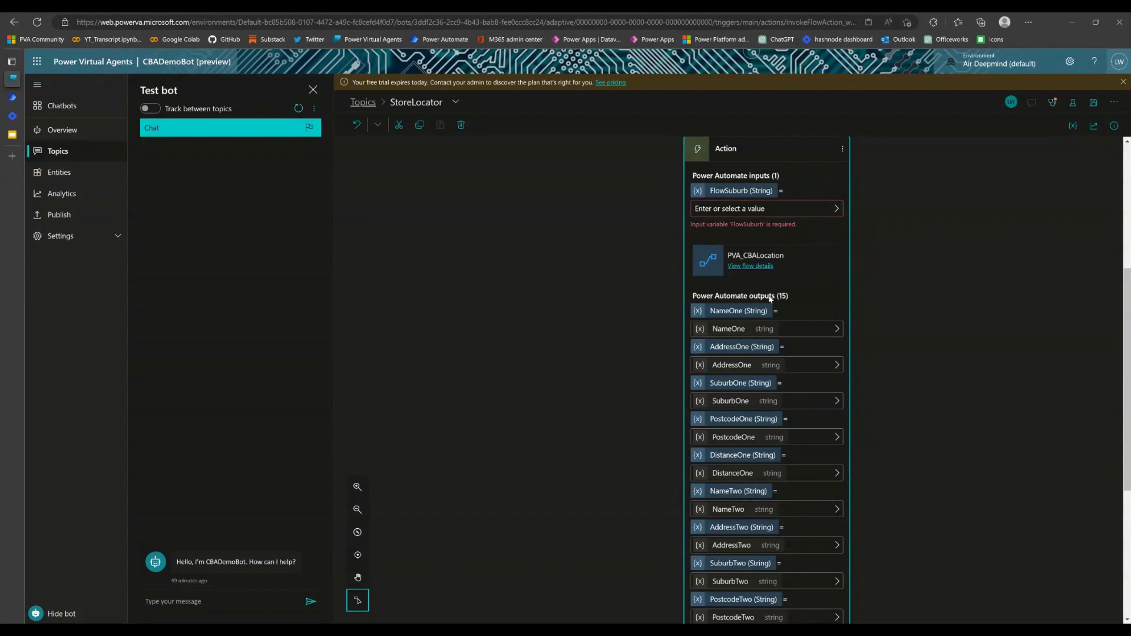
Review the new action's inputs and outputs, comparing them with the PVA_CBALocation flow in Power Automate, and return to the topic.
scroll(729, 321, "down", 1)
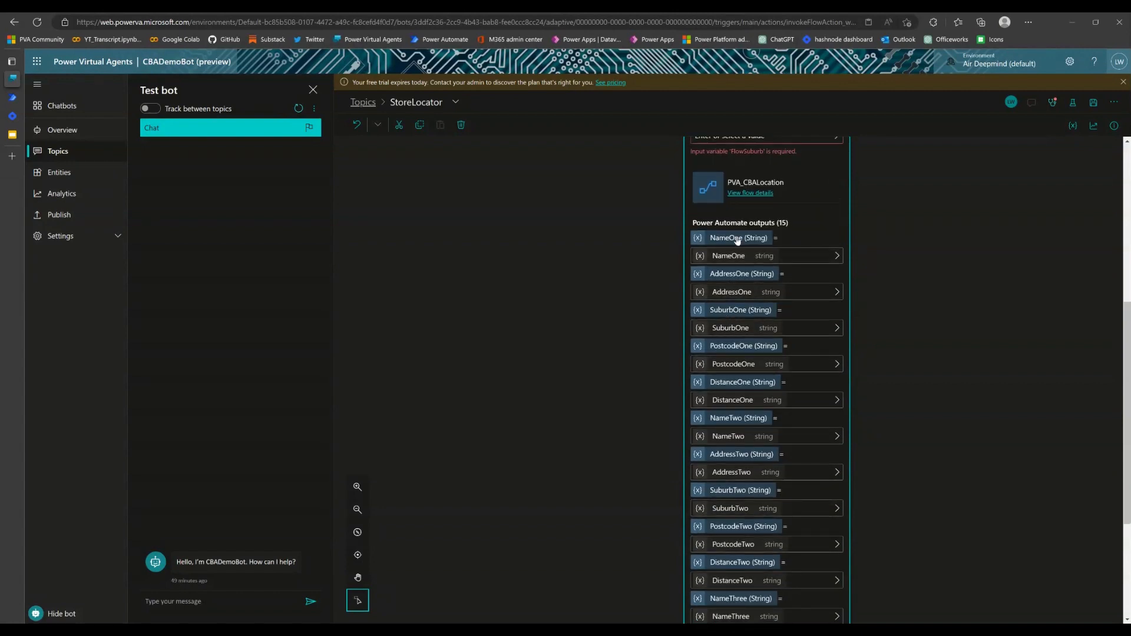
scroll(737, 336, "down", 3)
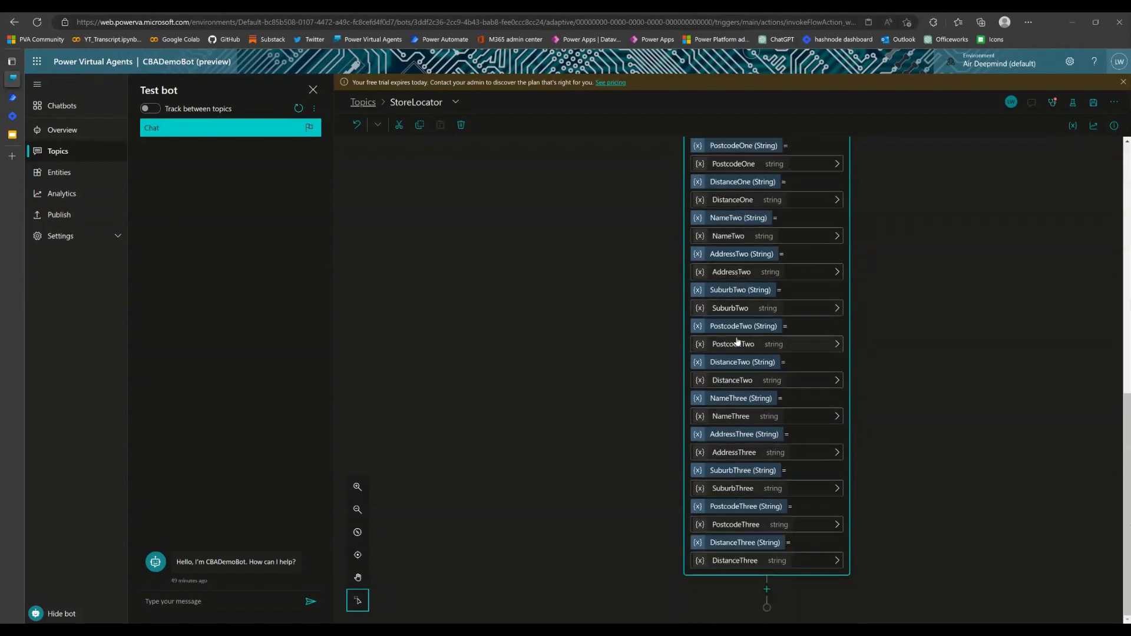
scroll(749, 491, "up", 3)
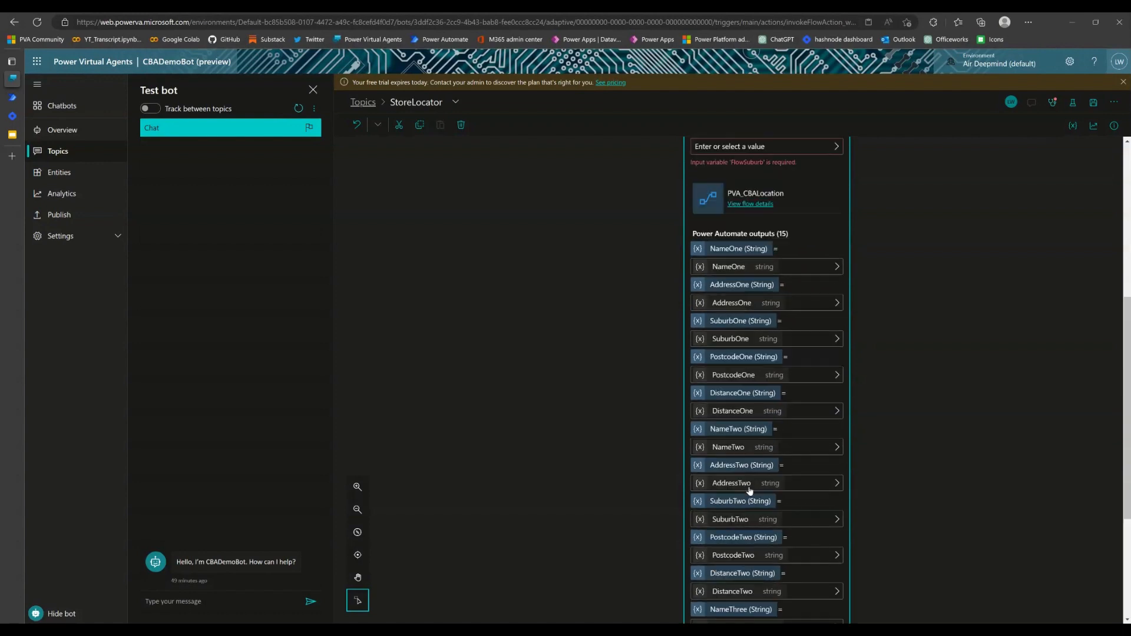
scroll(749, 491, "up", 3)
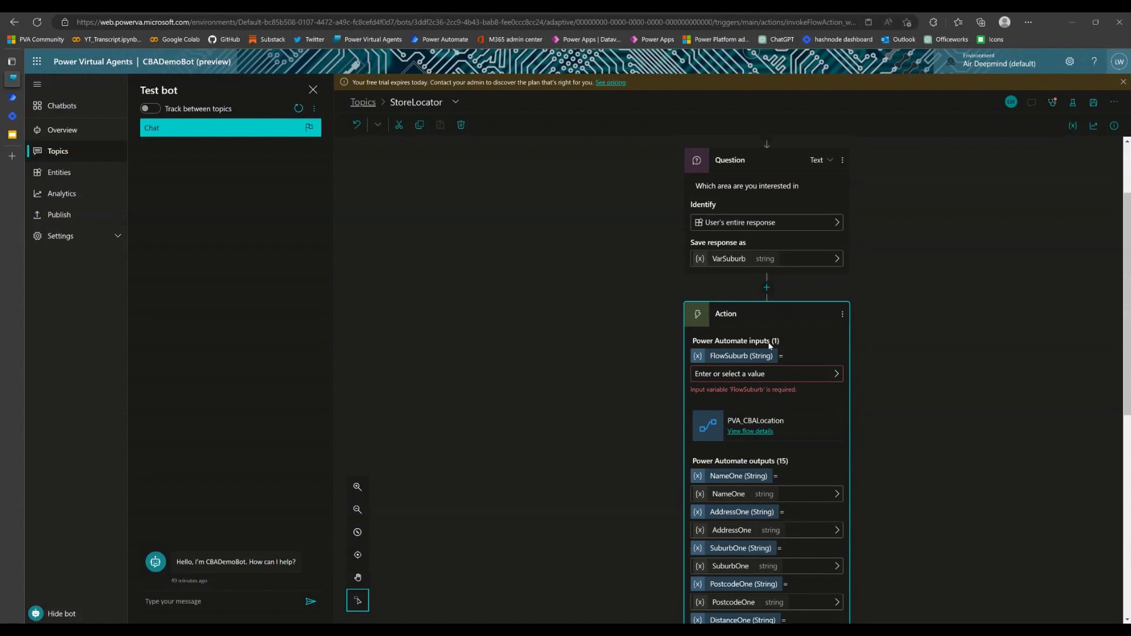
scroll(773, 366, "down", 1)
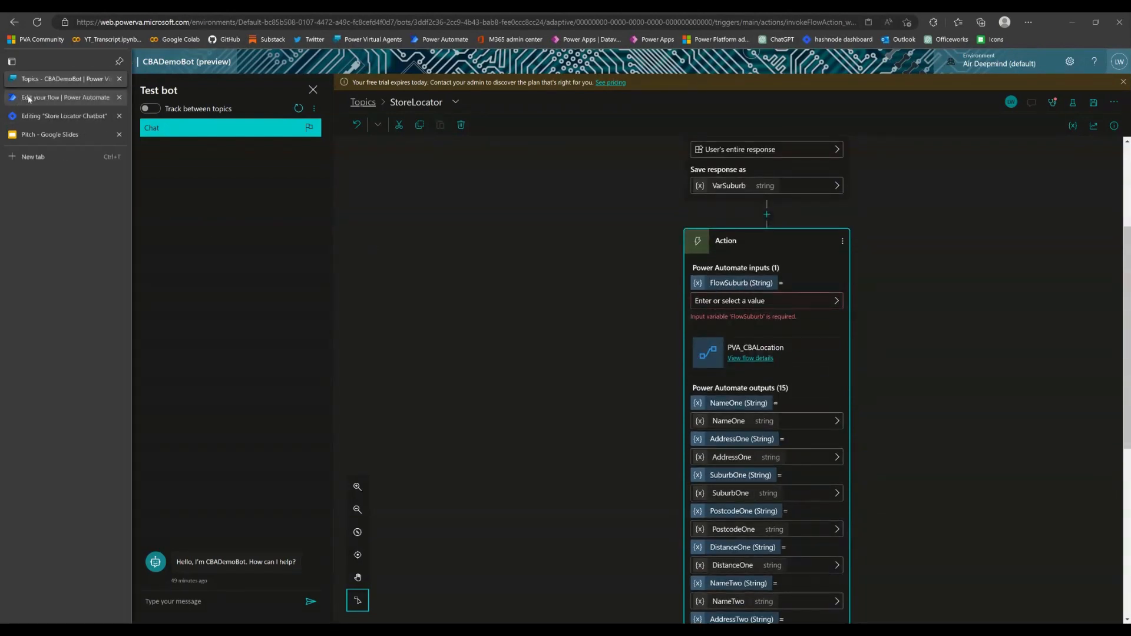
left_click(47, 96)
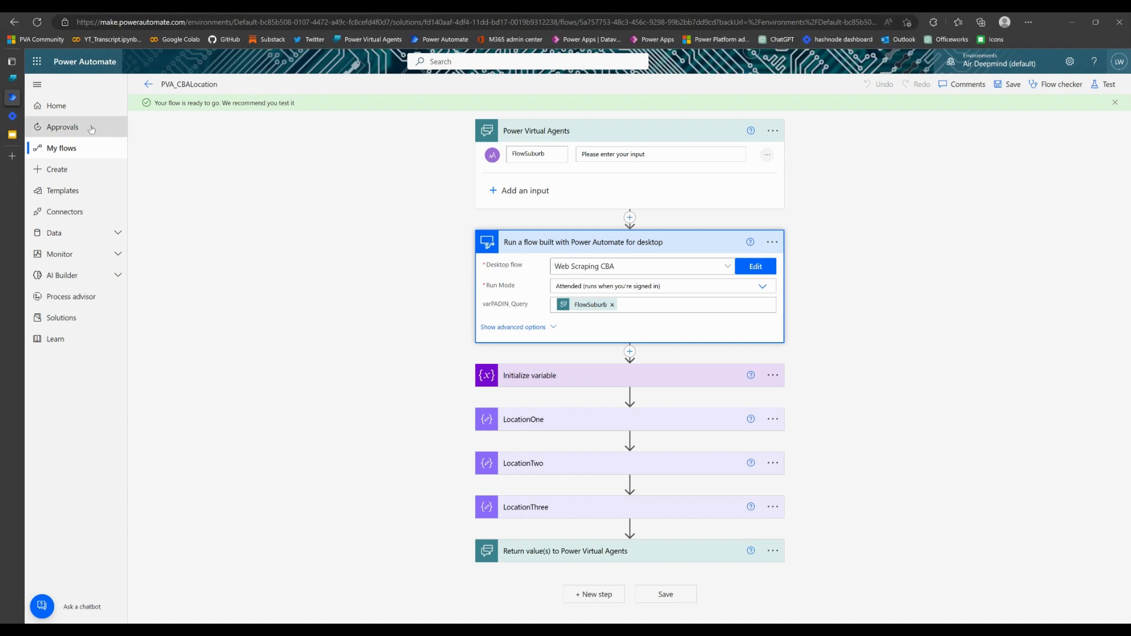
left_click(8, 85)
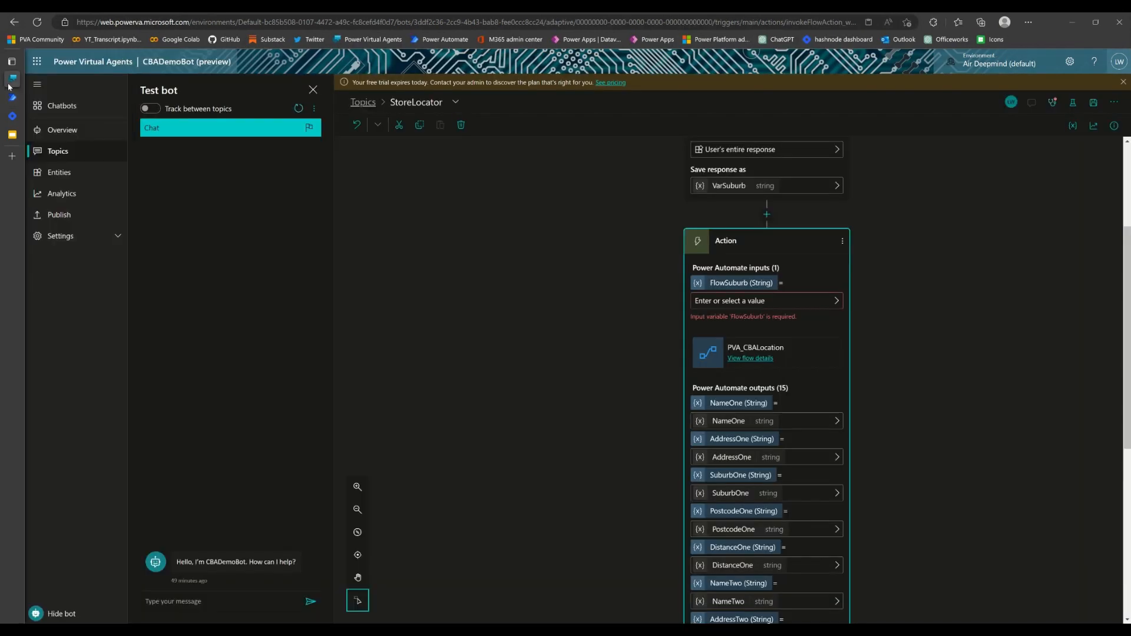
Set the action's FlowSuburb input to the VarSuburb variable and look over the action's outputs.
left_click(747, 303)
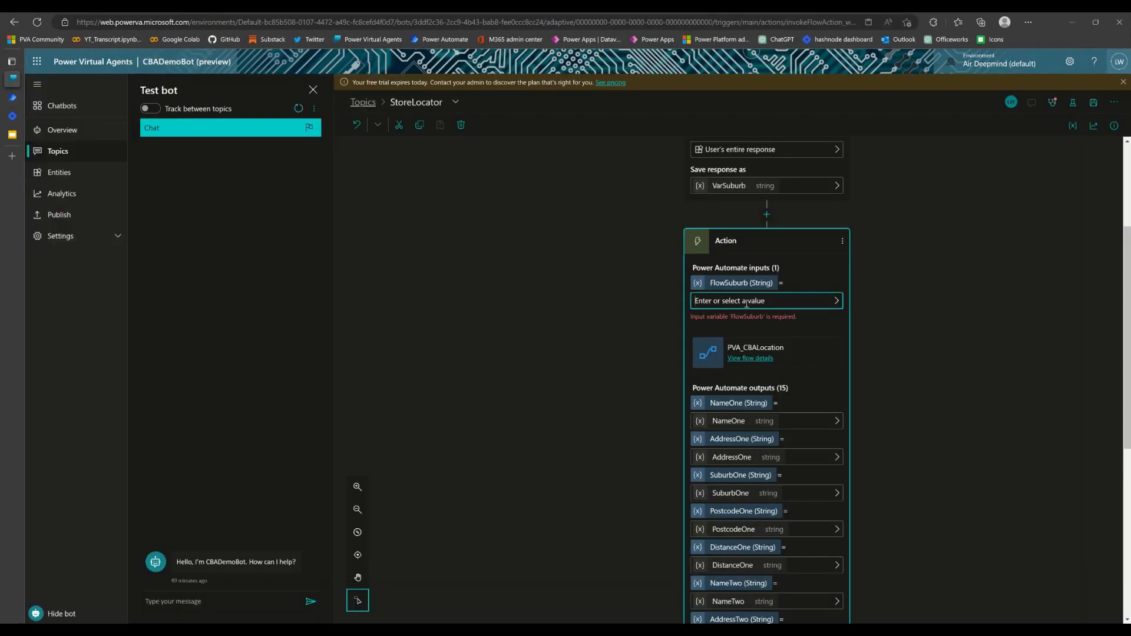
scroll(839, 301, "down", 3)
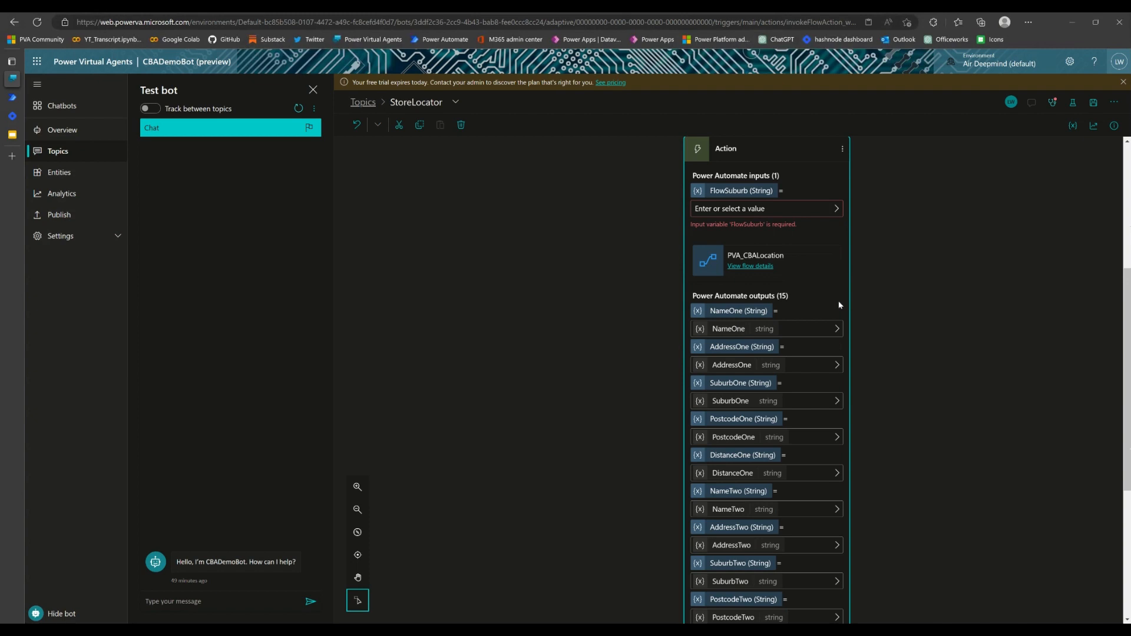
scroll(828, 235, "up", 7)
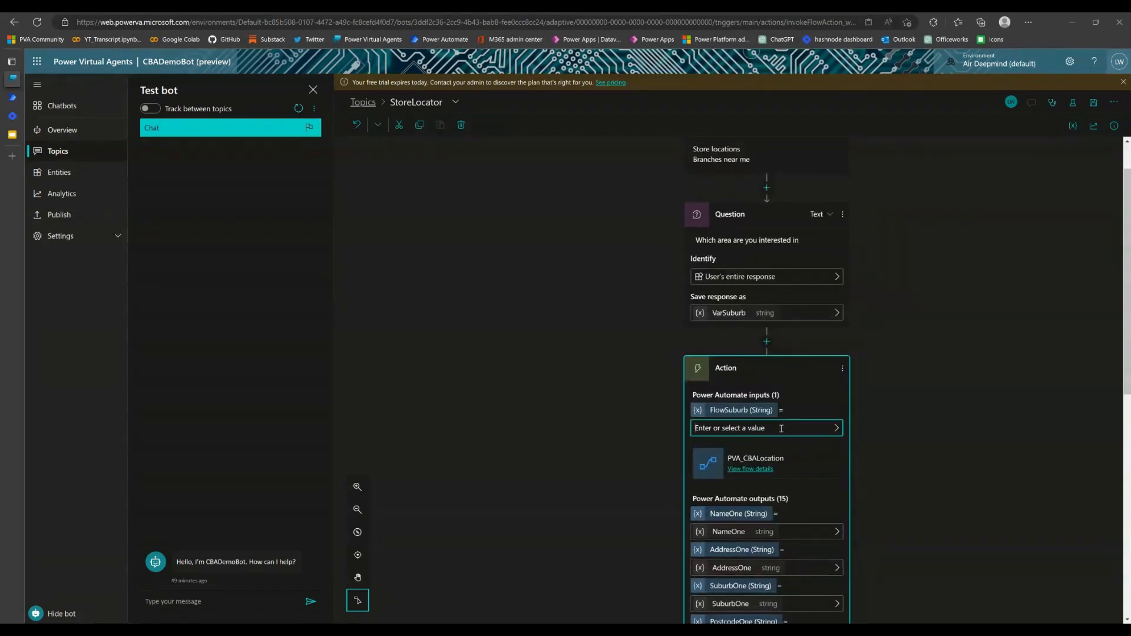
left_click(837, 427)
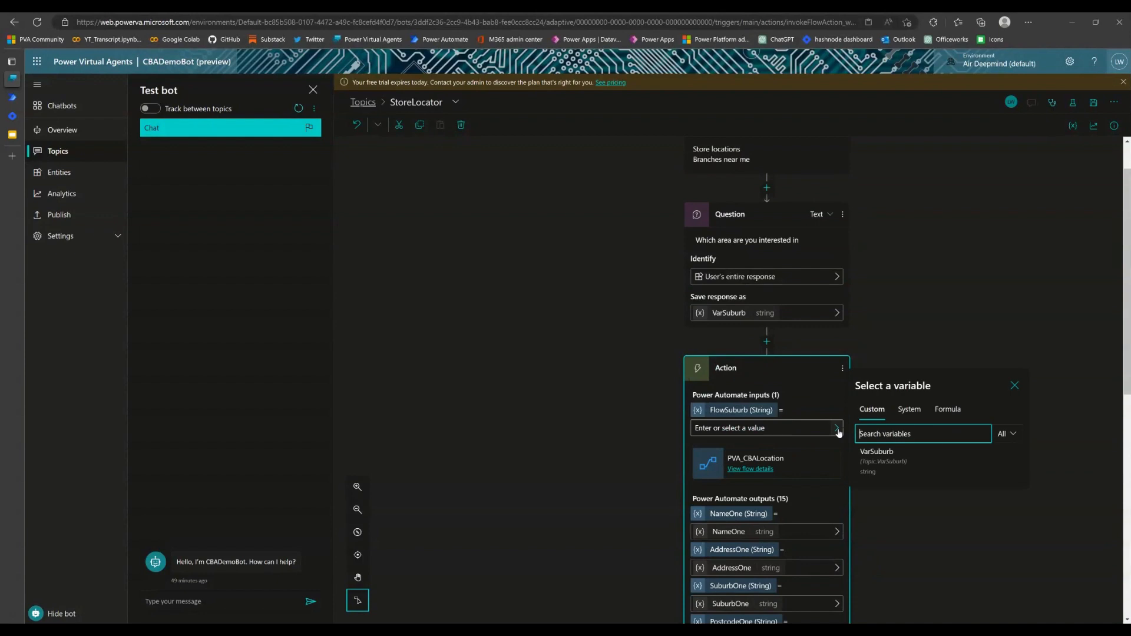
left_click(888, 460)
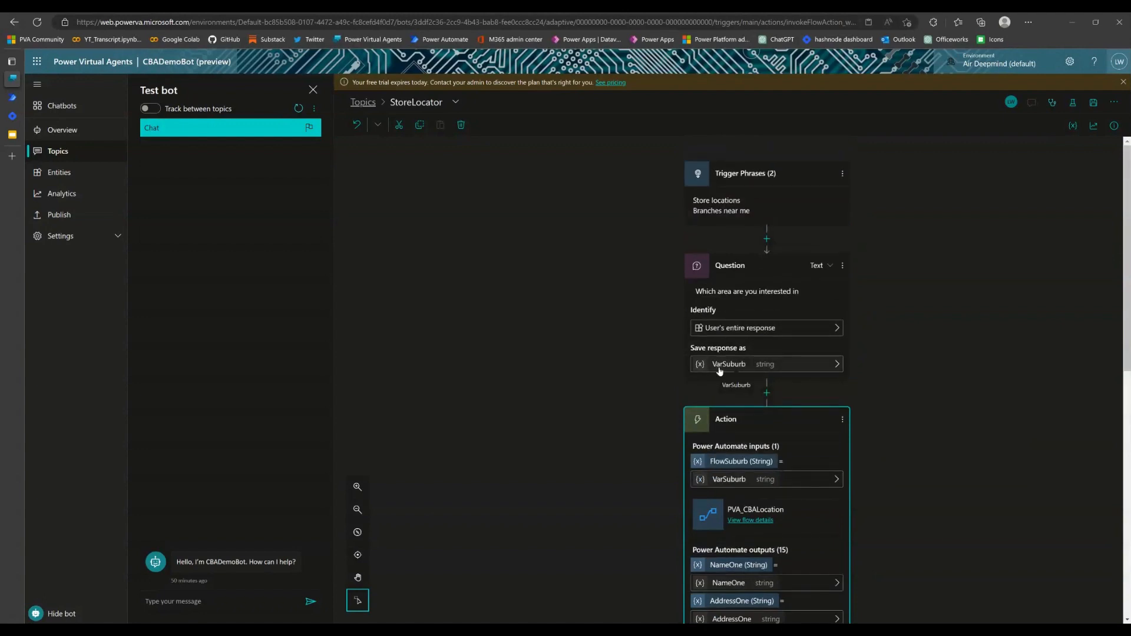
scroll(803, 441, "down", 4)
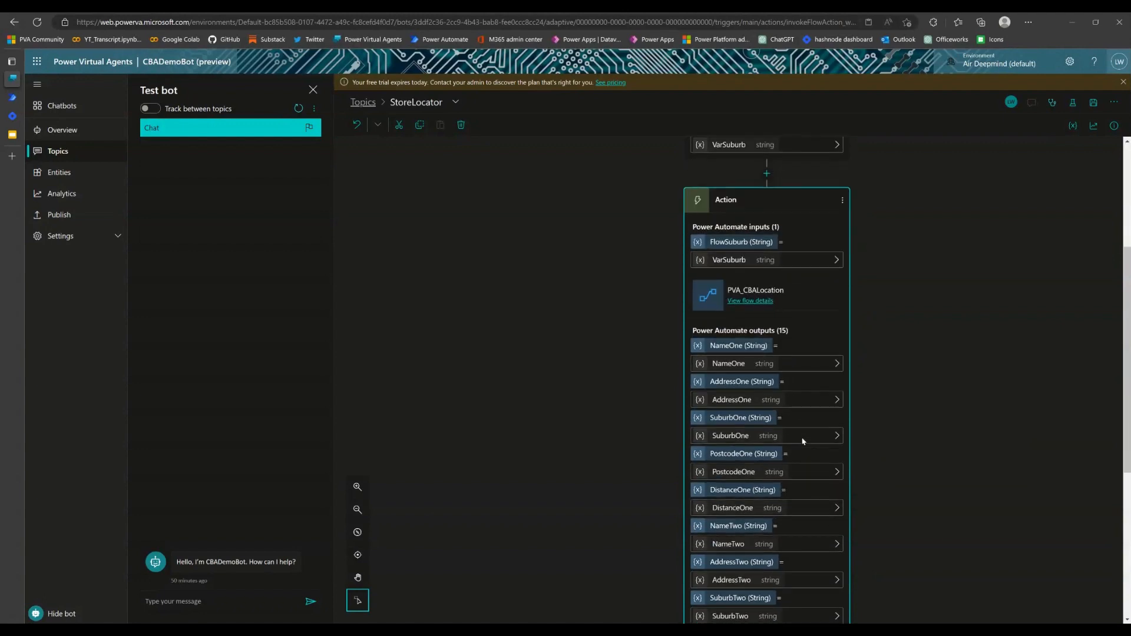
scroll(803, 441, "down", 6)
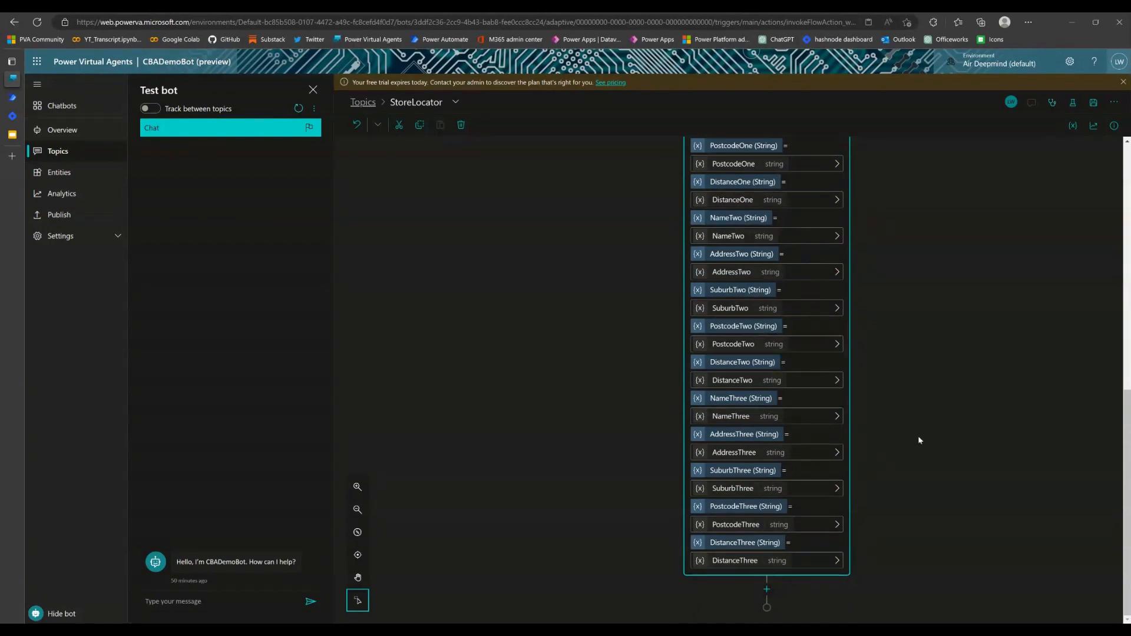
Review the PVA_CBALocation action's input and all its outputs in the StoreLocator topic, including the SuburbThree variable's properties.
scroll(928, 432, "up", 3)
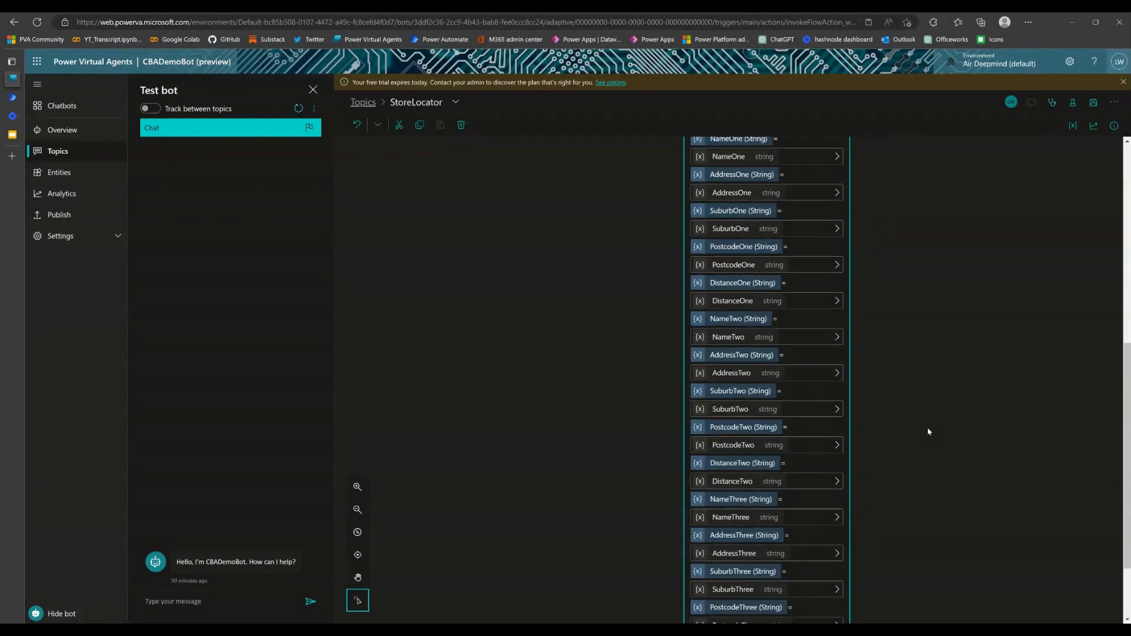
scroll(928, 432, "up", 1)
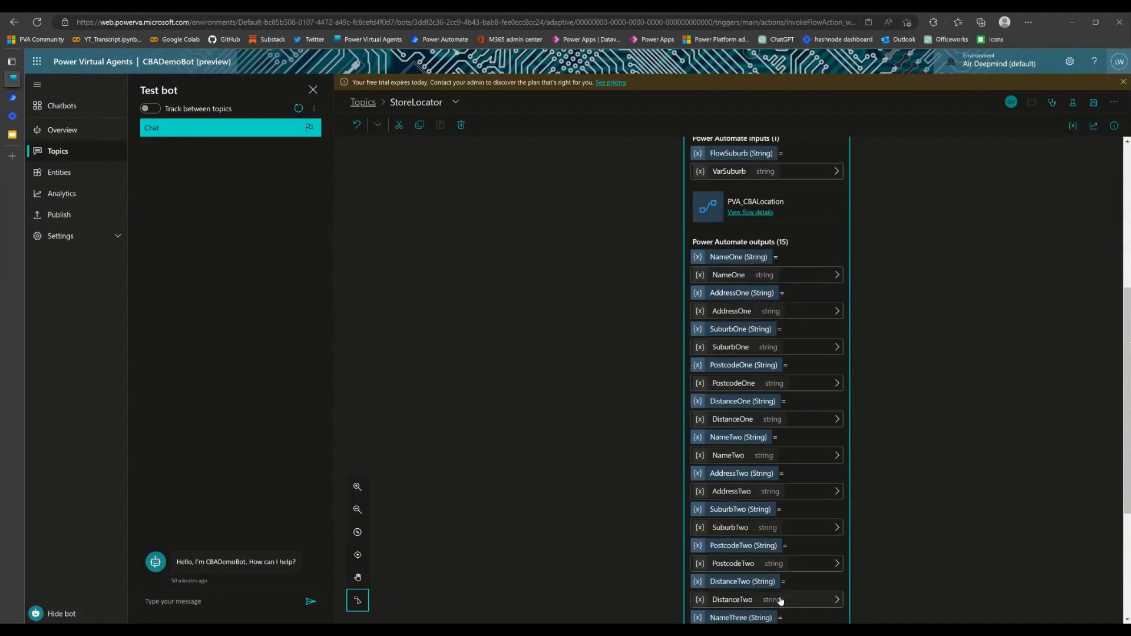
scroll(785, 357, "down", 3)
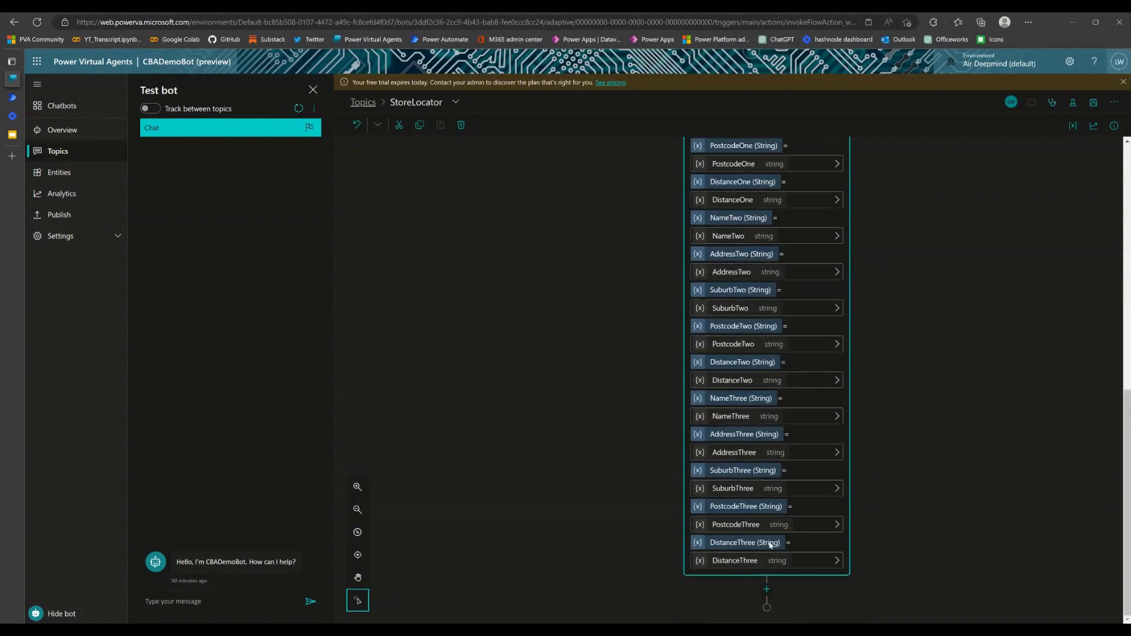
scroll(768, 309, "up", 2)
scroll(767, 216, "up", 1)
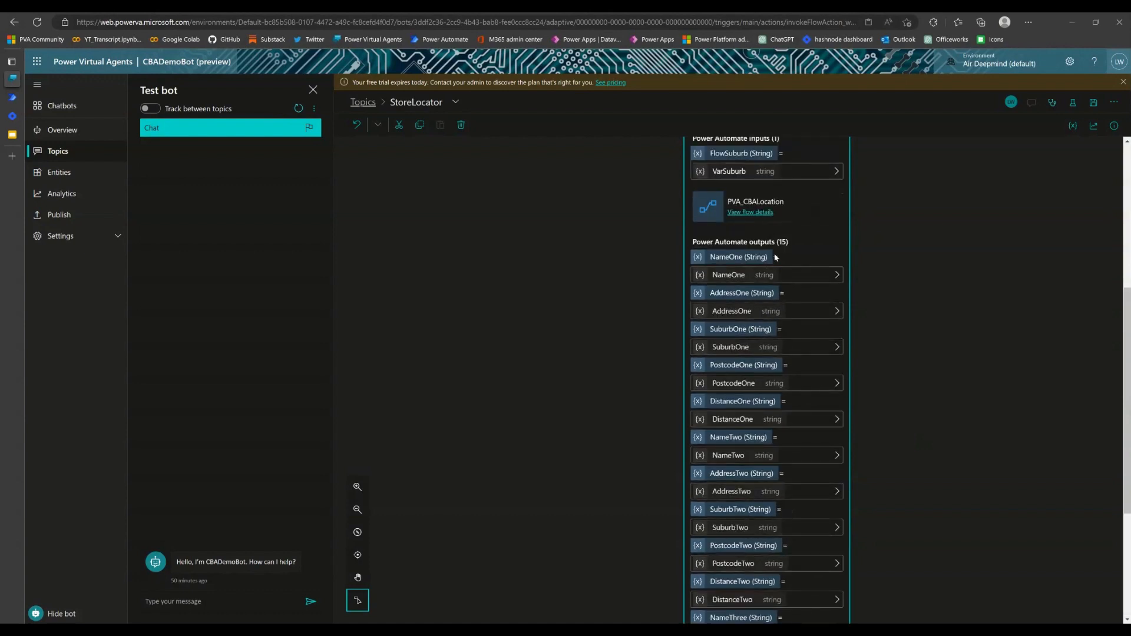
mouse_move(11, 102)
scroll(759, 217, "up", 3)
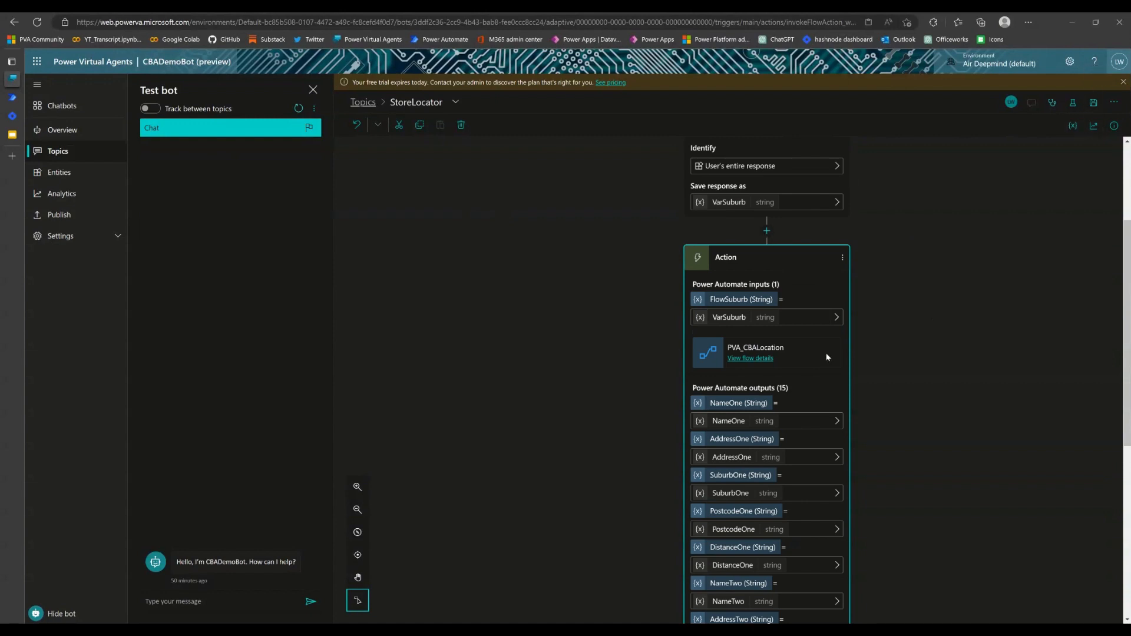
scroll(841, 402, "down", 5)
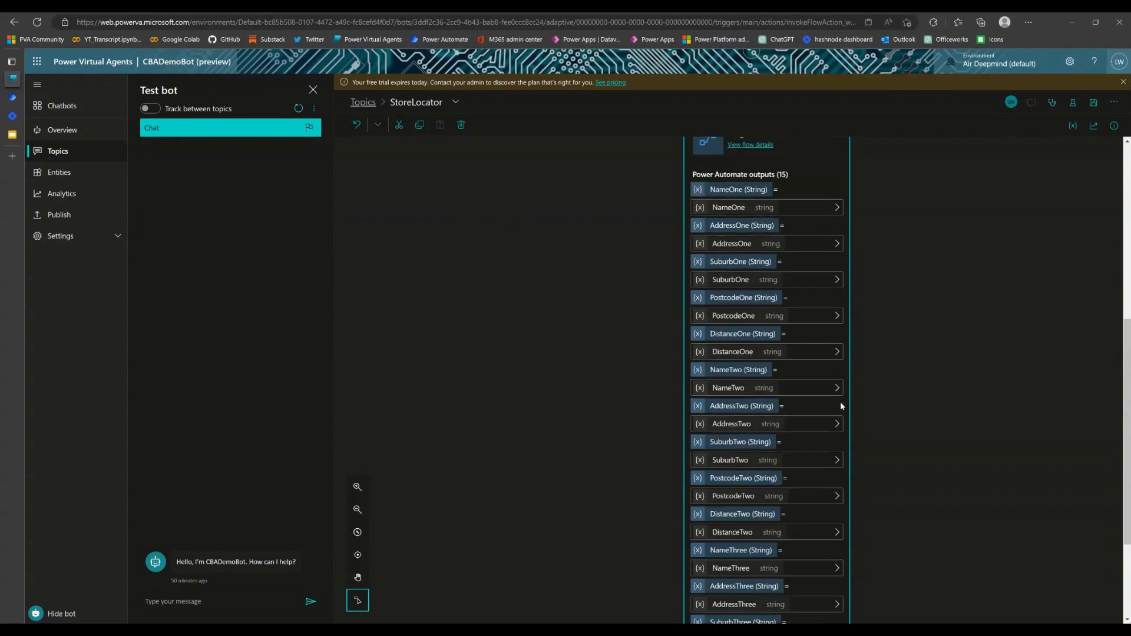
scroll(743, 464, "down", 3)
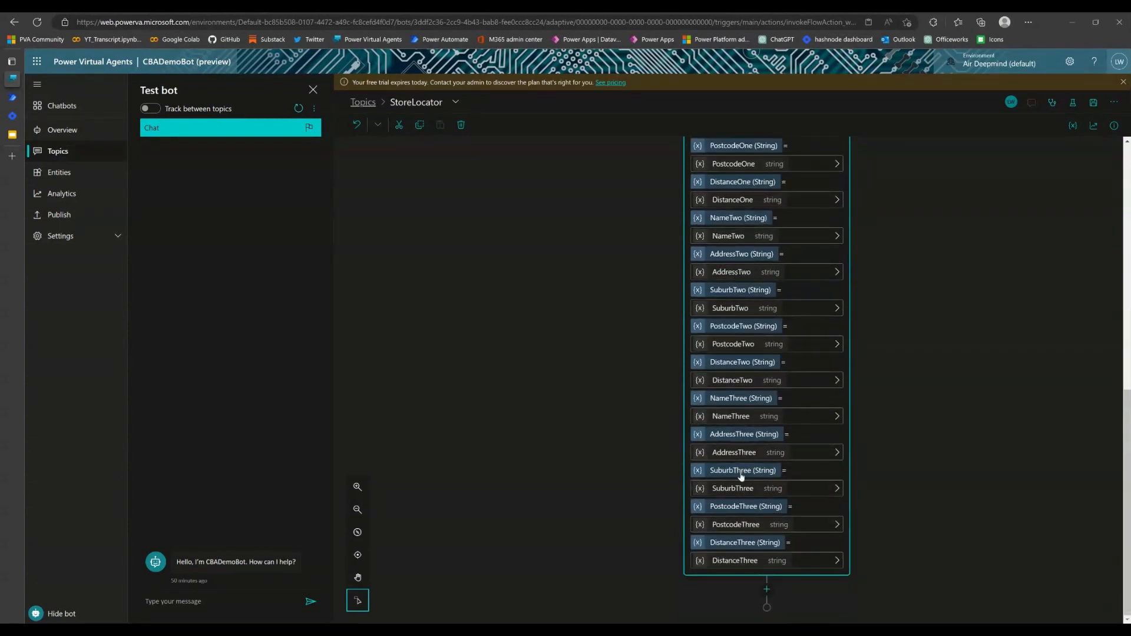
left_click(739, 490)
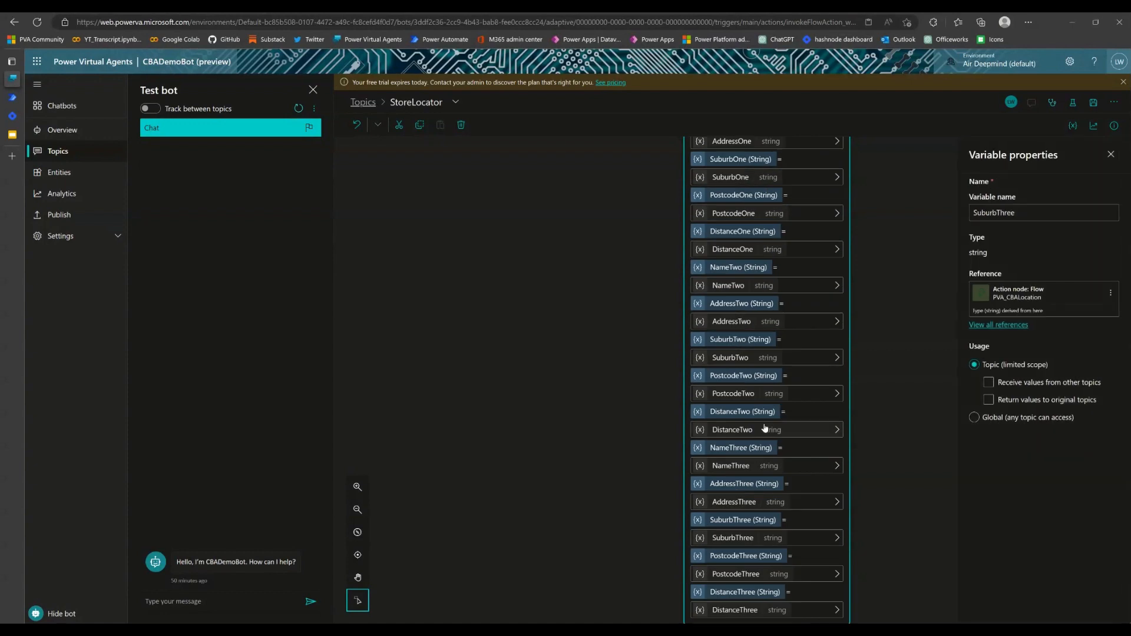
scroll(796, 418, "up", 7)
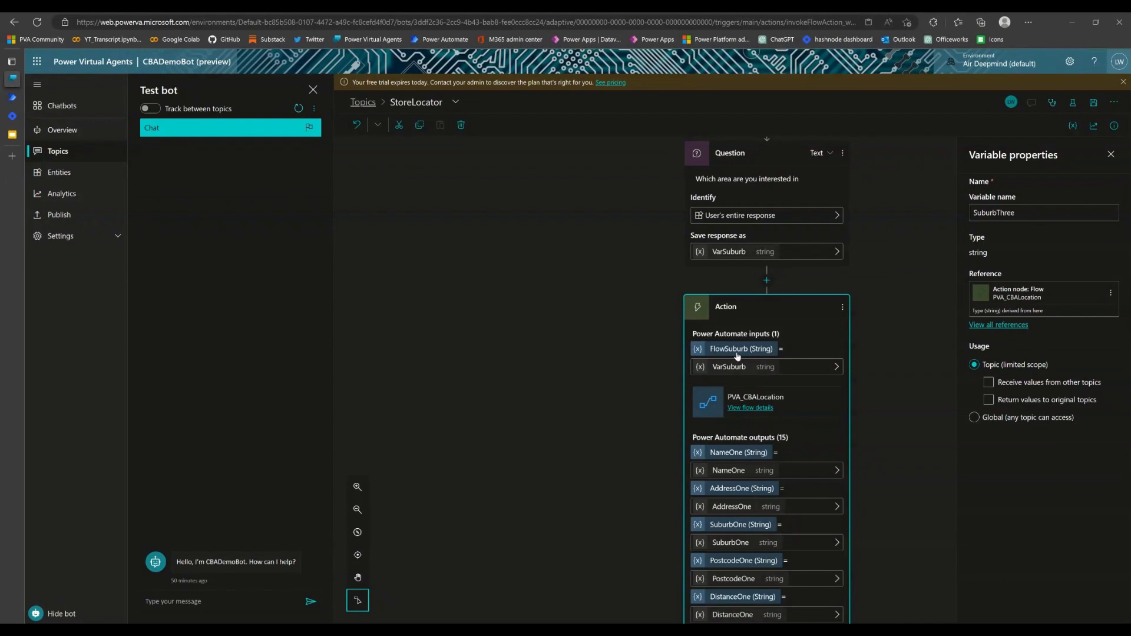
Add a message node after the PVA_CBALocation action and insert an adaptive card in it.
scroll(737, 357, "down", 2)
scroll(737, 357, "down", 6)
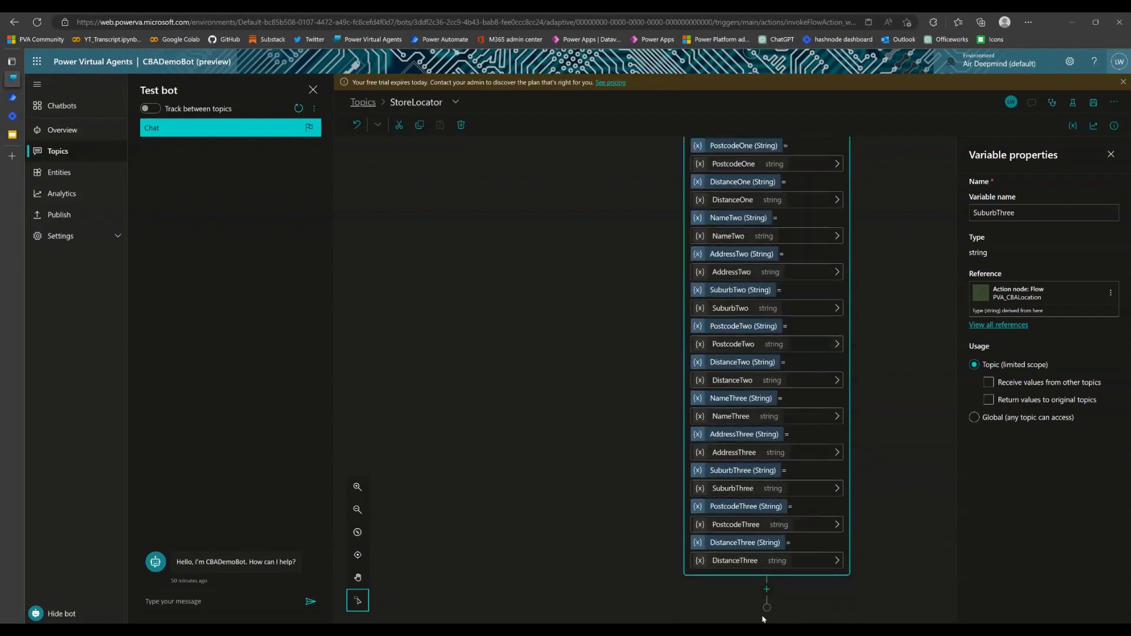
left_click(767, 590)
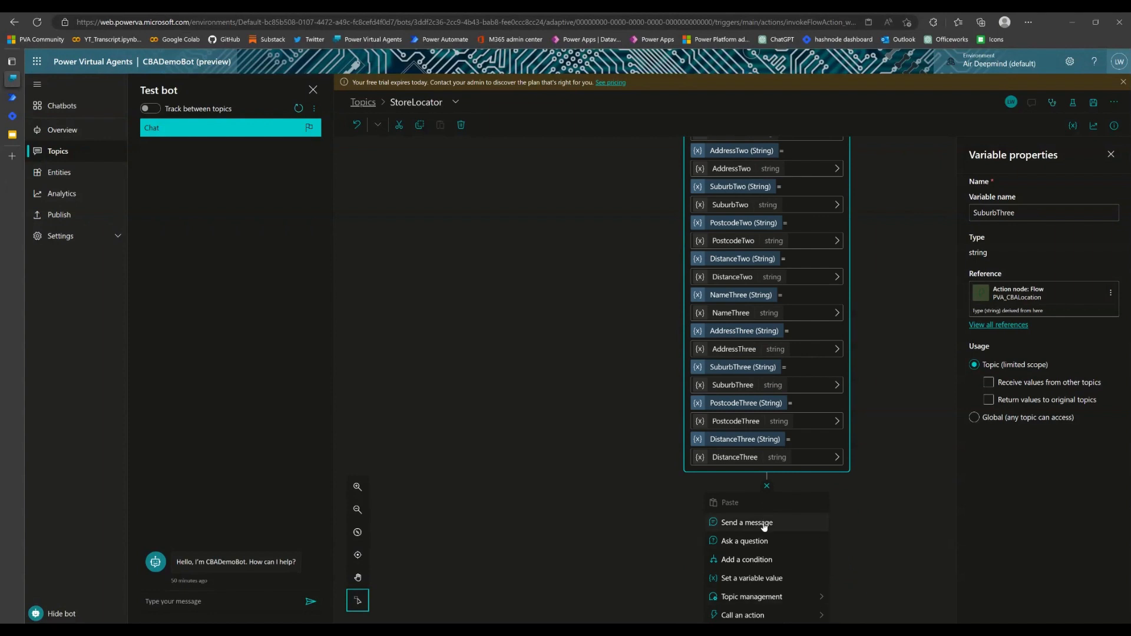
left_click(764, 523)
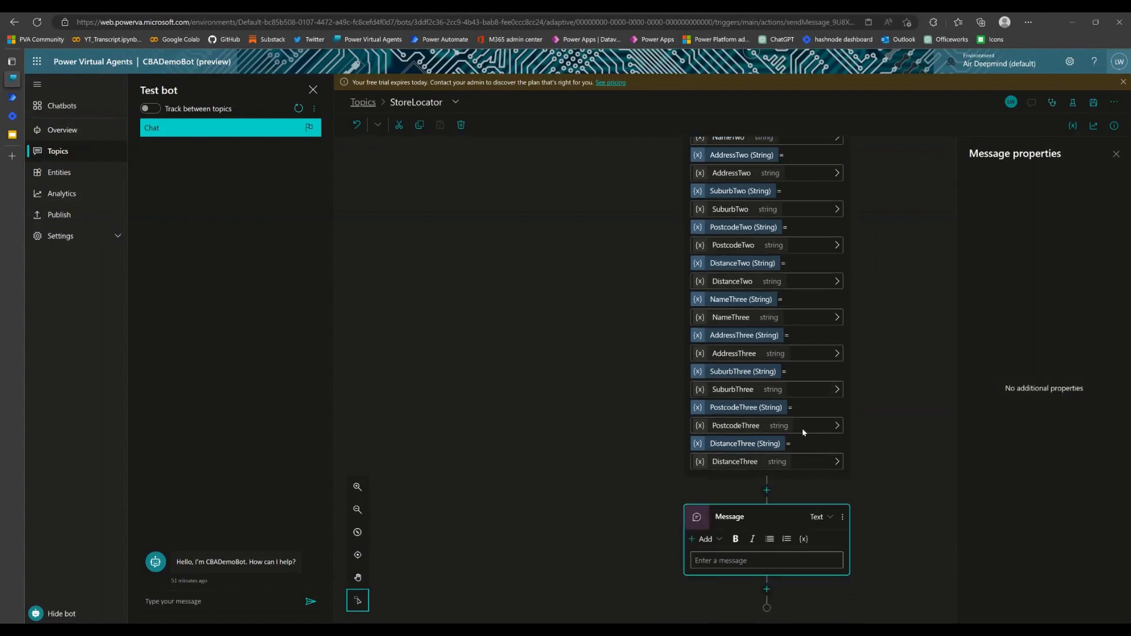
left_click(715, 540)
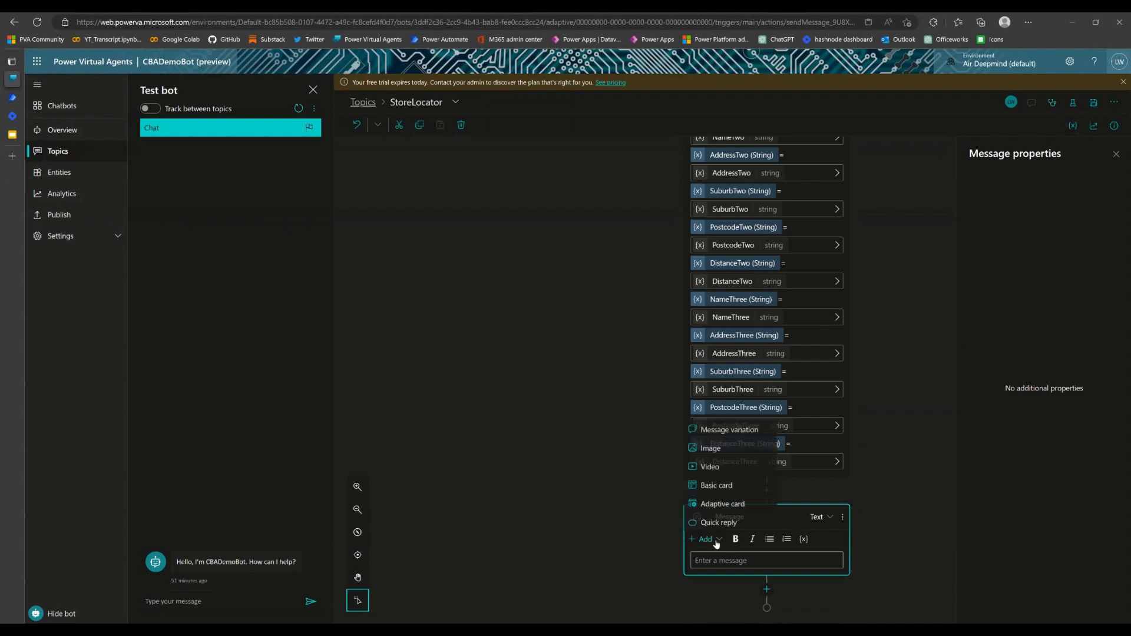
left_click(732, 504)
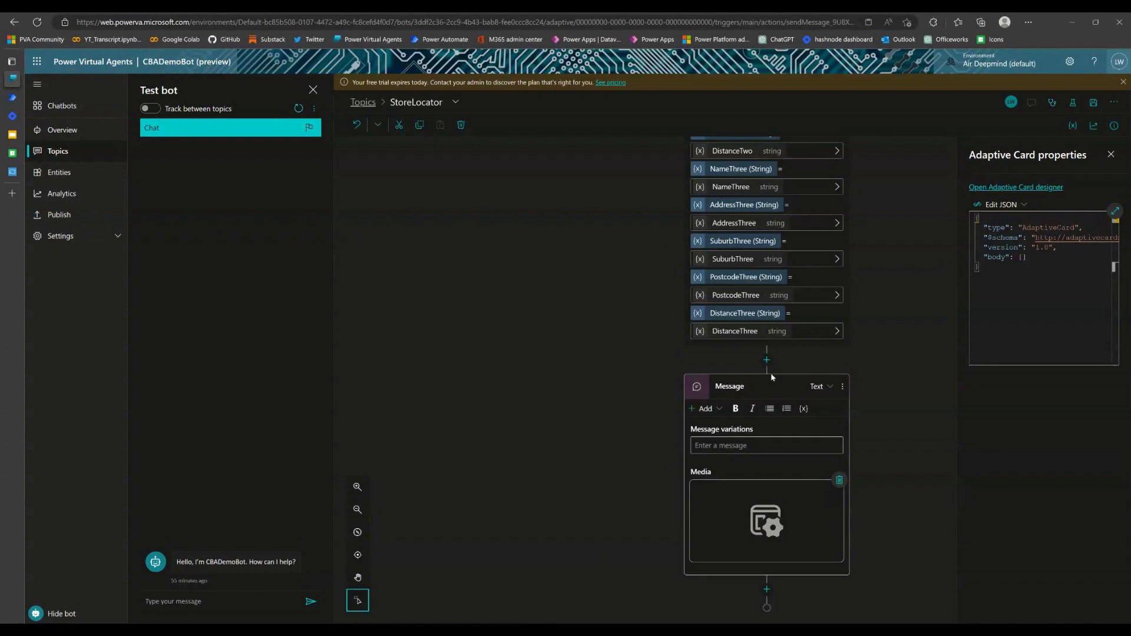
Open the adaptive card's JSON in the enlarged editor, clear the default code and check the available format options.
left_click(1116, 212)
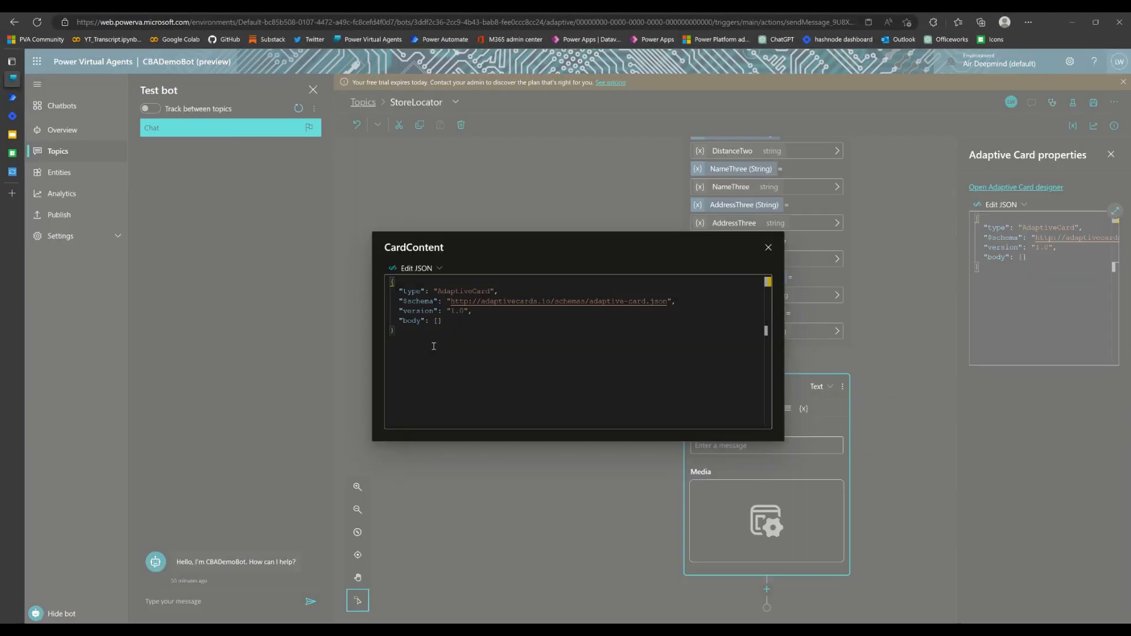
left_click_drag(432, 339, 392, 280)
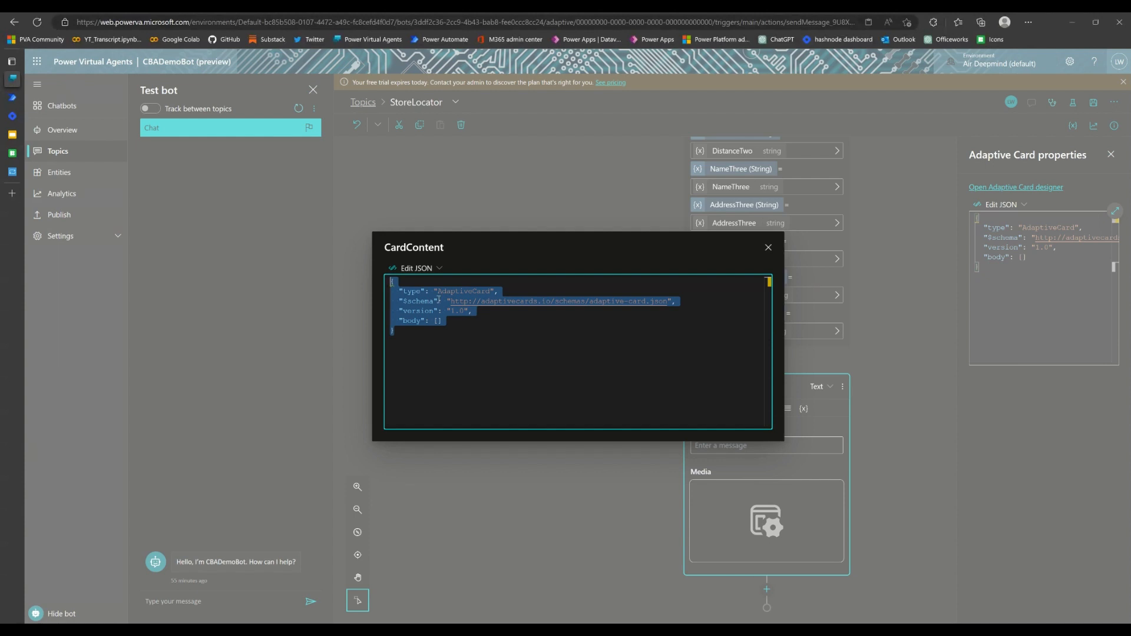
key("BackSpace")
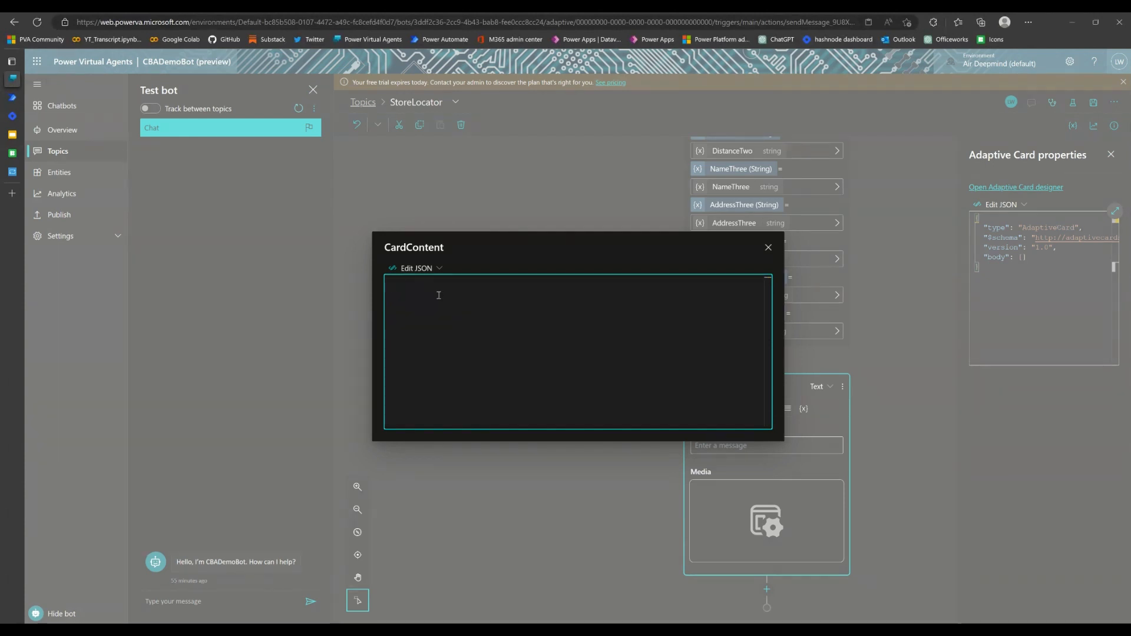
left_click(440, 269)
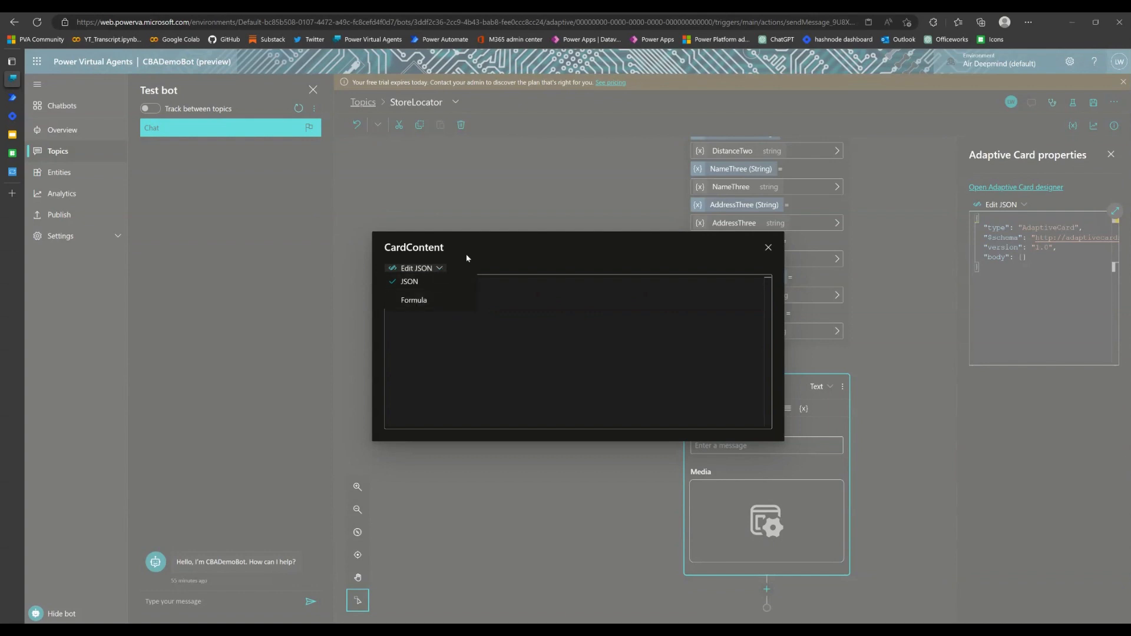
left_click(469, 258)
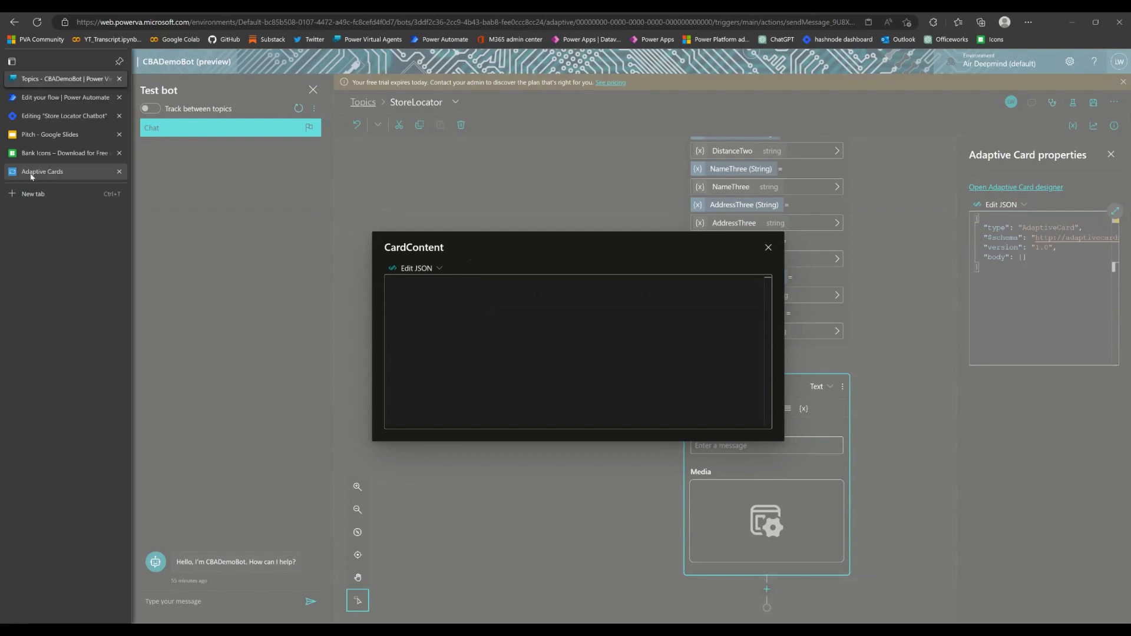
Switch to the Adaptive Cards site, open the Flight update sample in the designer and set the target version to 1.3.
left_click(32, 171)
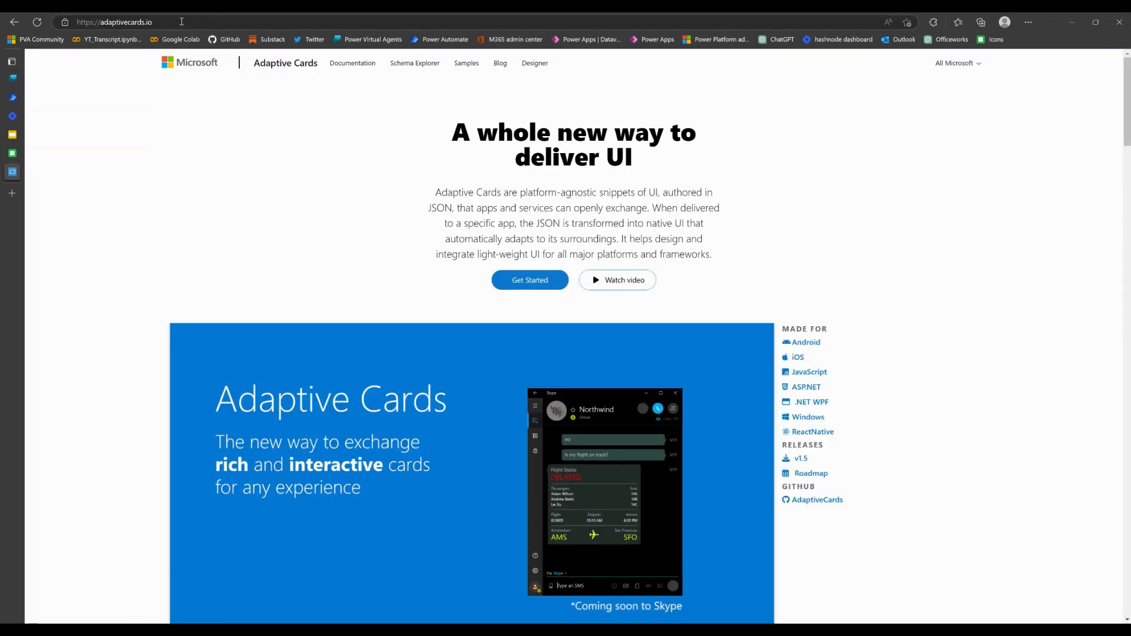
left_click(468, 66)
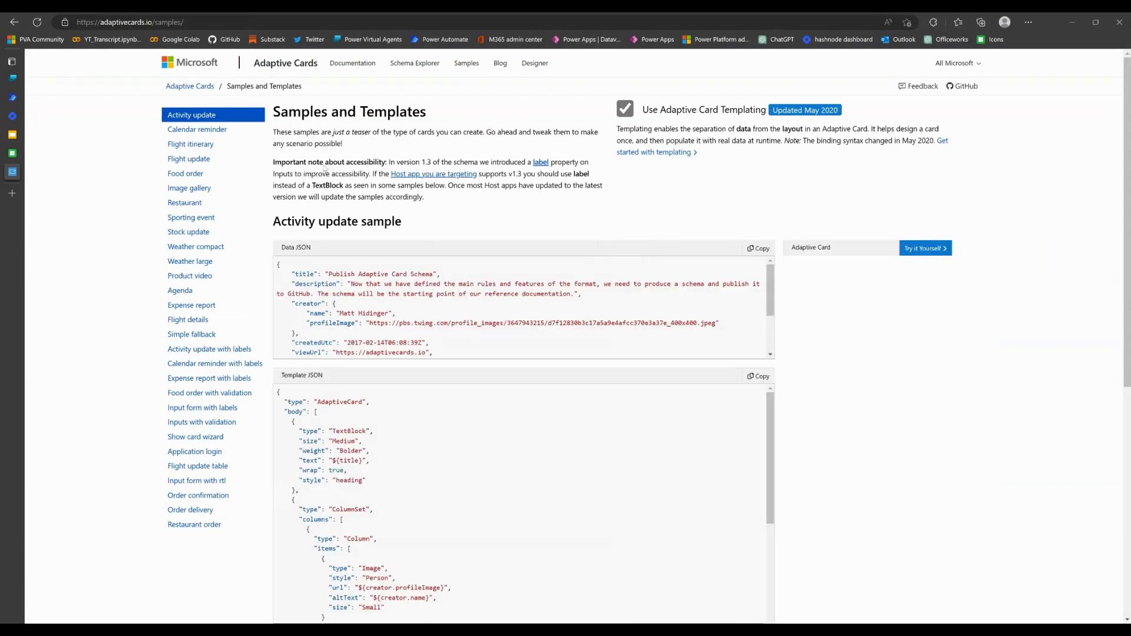
left_click(196, 145)
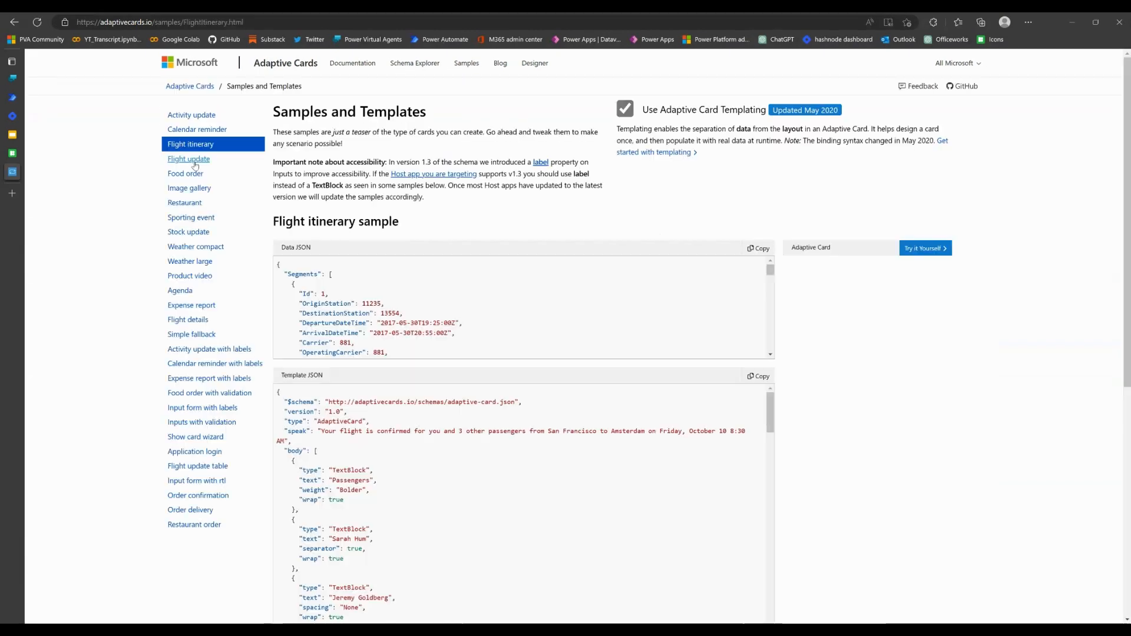
left_click(199, 159)
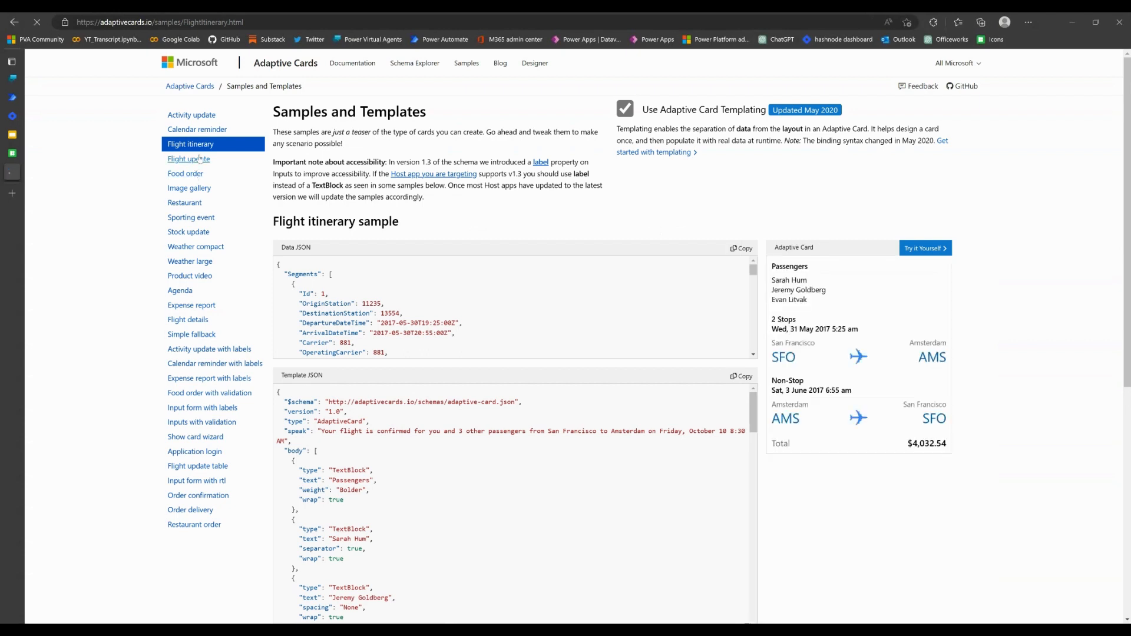
left_click(927, 249)
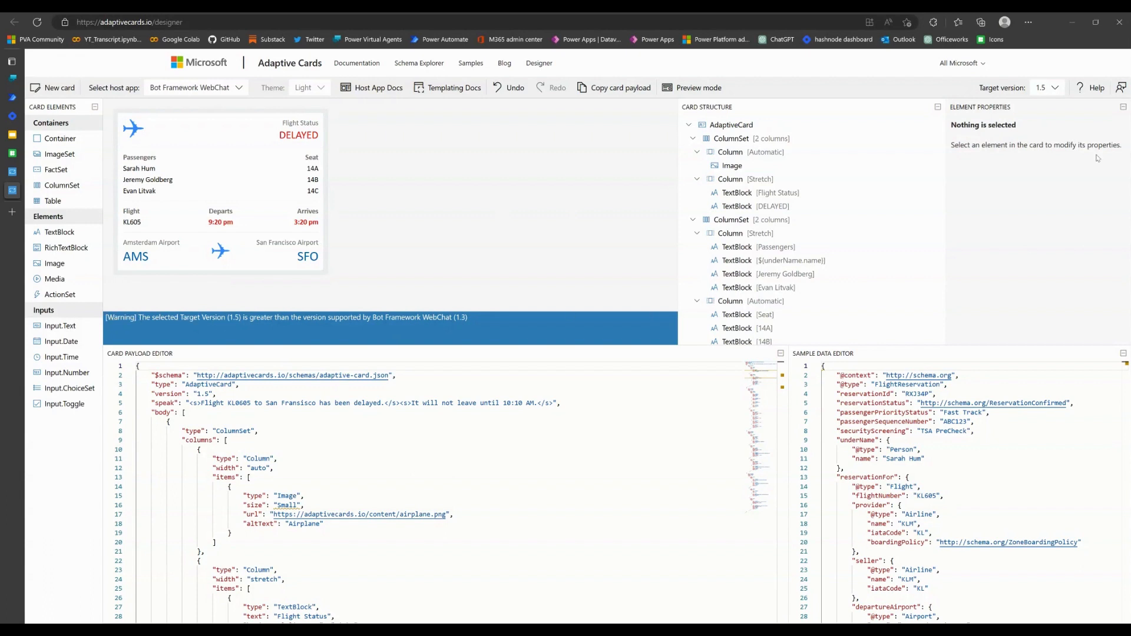
left_click(1048, 88)
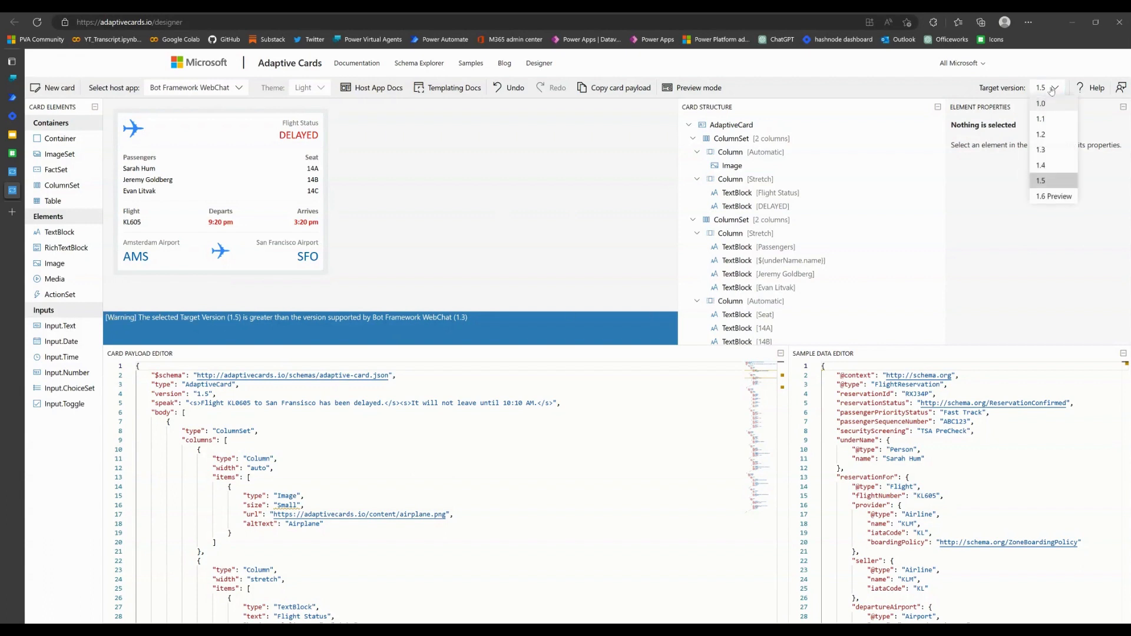
left_click(1054, 157)
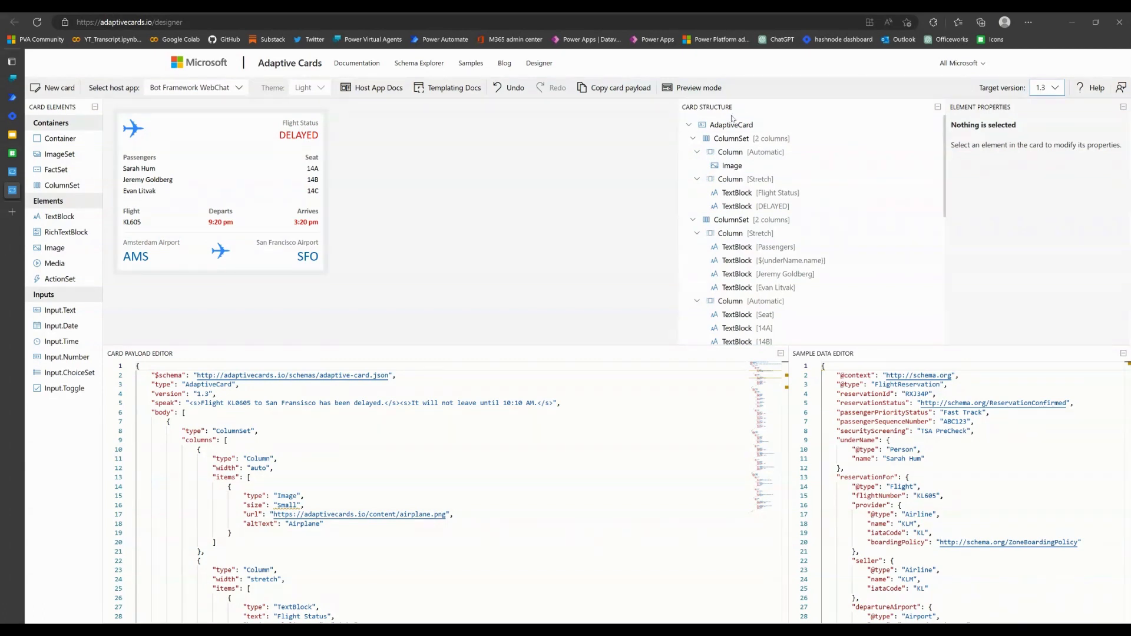
Collapse the column sets in the card structure so only the top-level elements are listed.
left_click(937, 106)
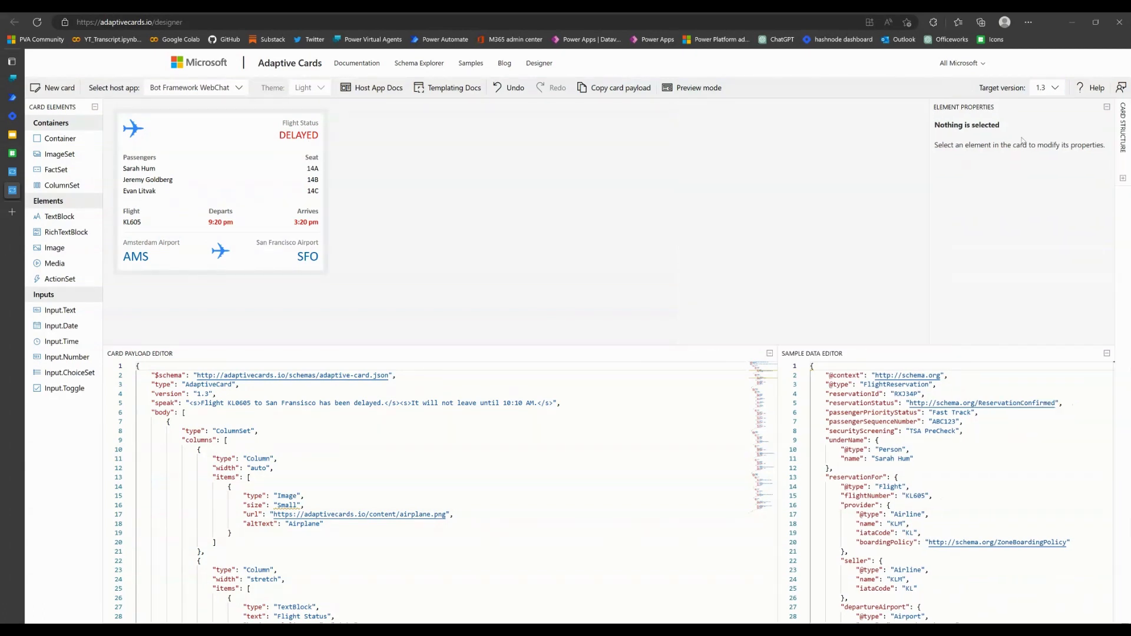
left_click(1123, 178)
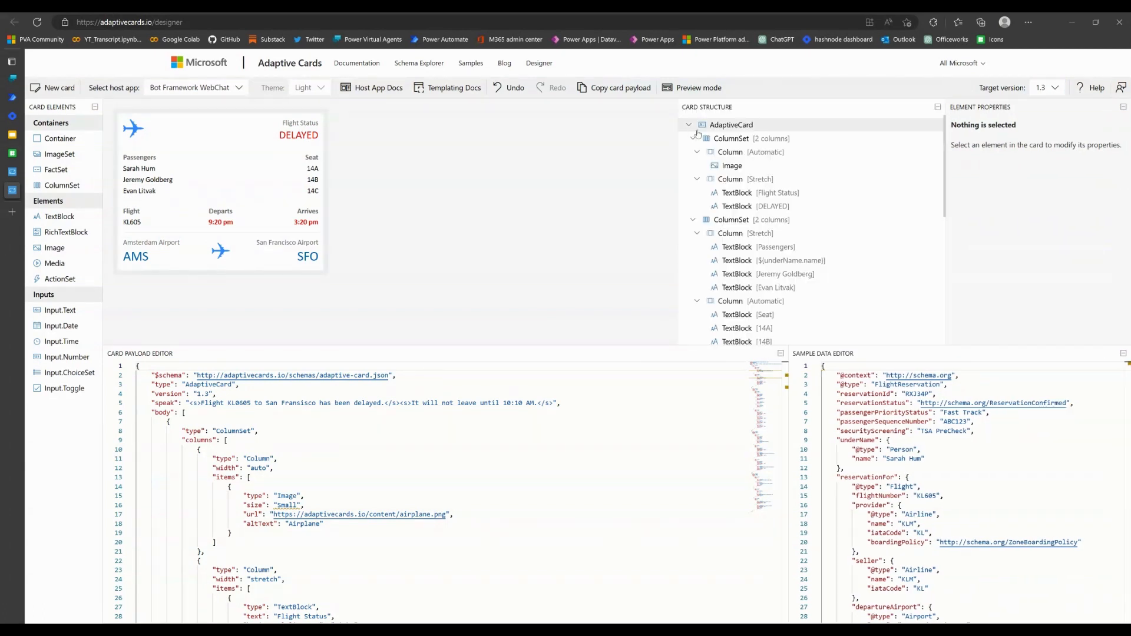
left_click(693, 139)
left_click(693, 152)
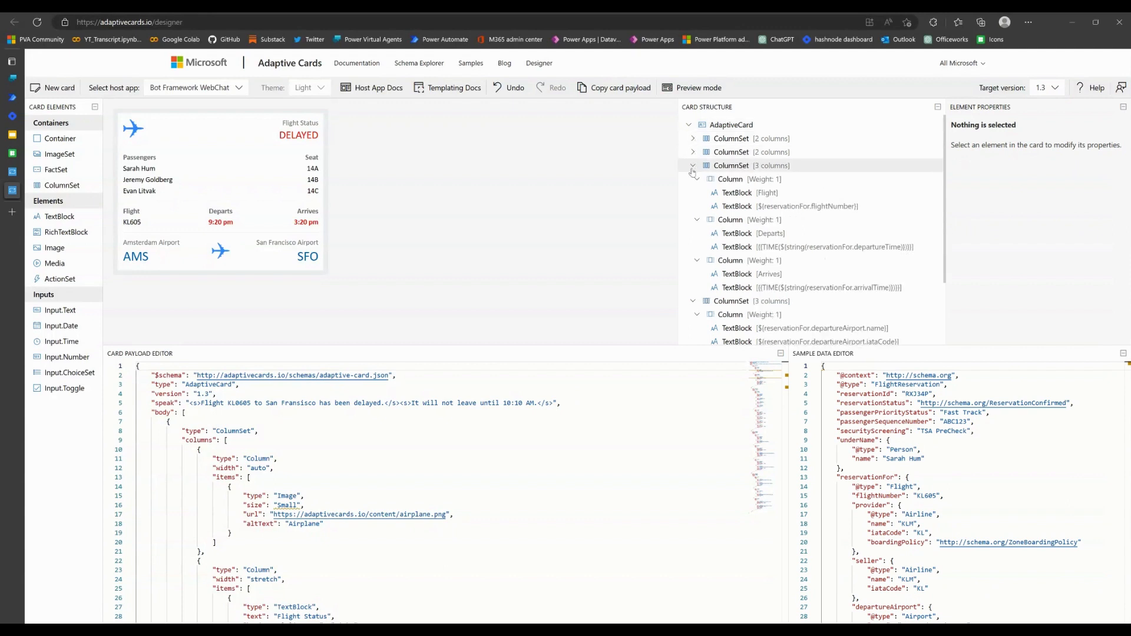
left_click(693, 170)
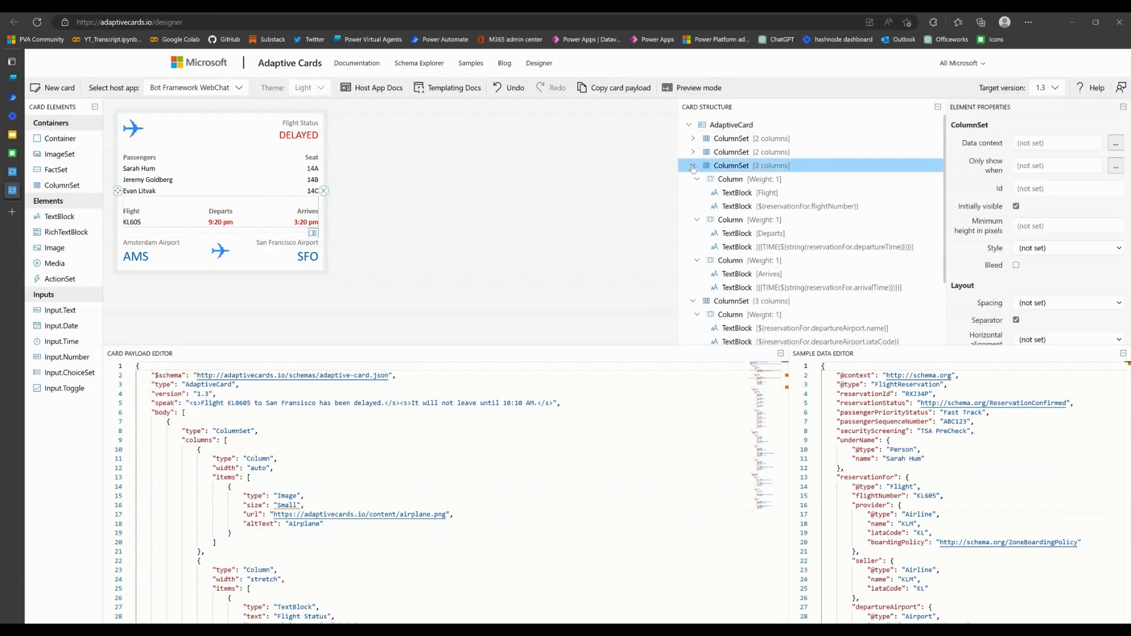
left_click(693, 166)
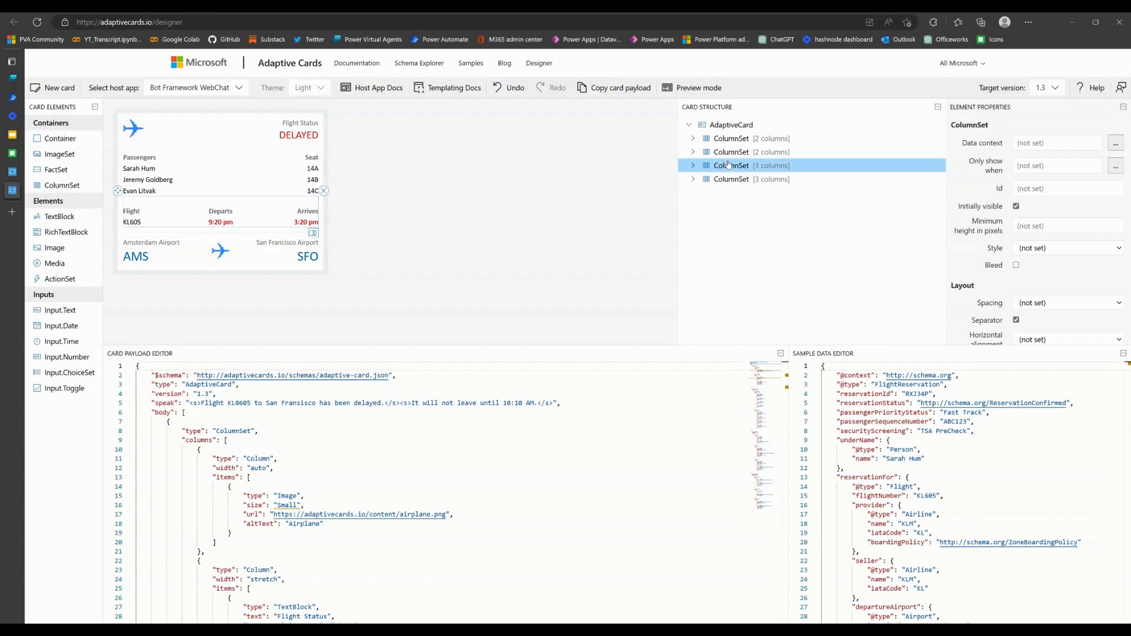
Check which part of the card each column set covers and delete the first one, holding the flight status.
left_click(736, 139)
left_click(734, 153)
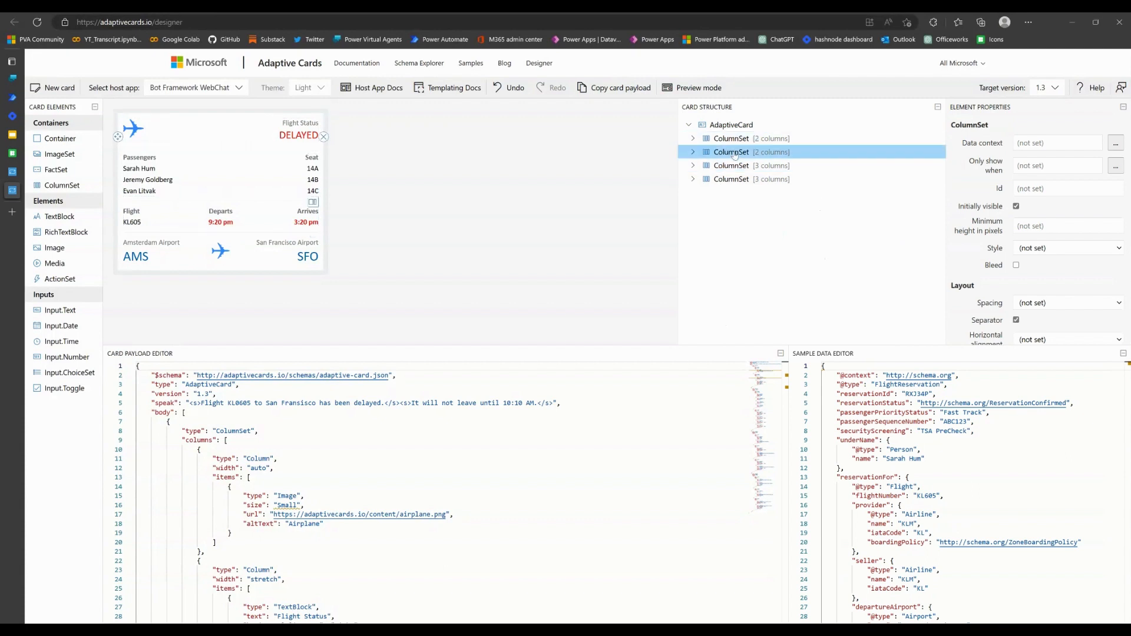
left_click(730, 167)
left_click(730, 178)
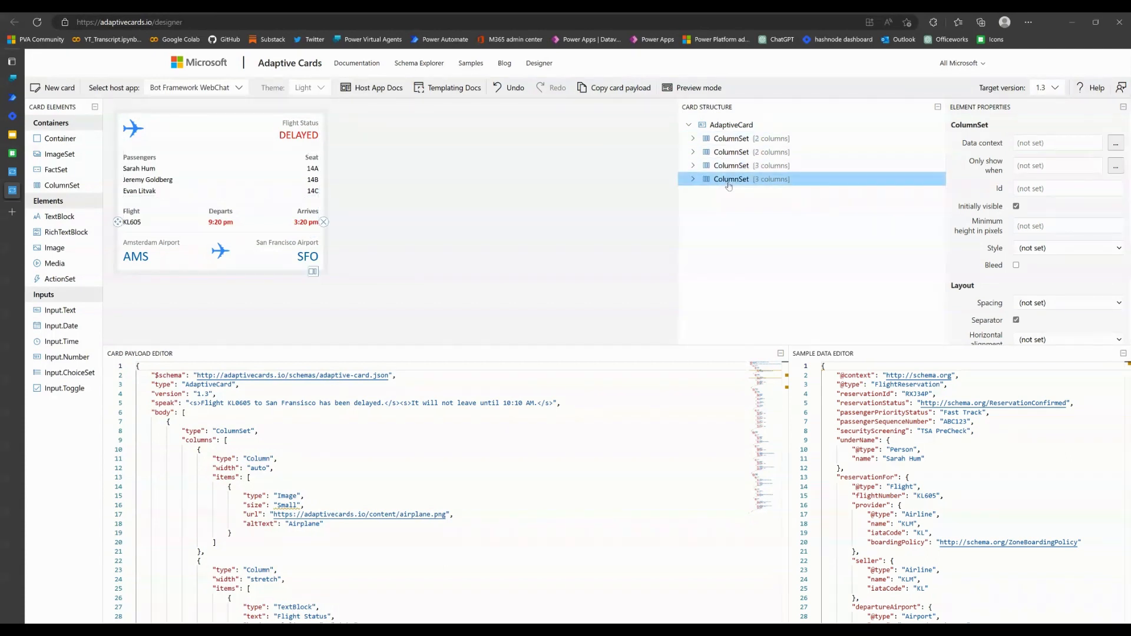
left_click(727, 140)
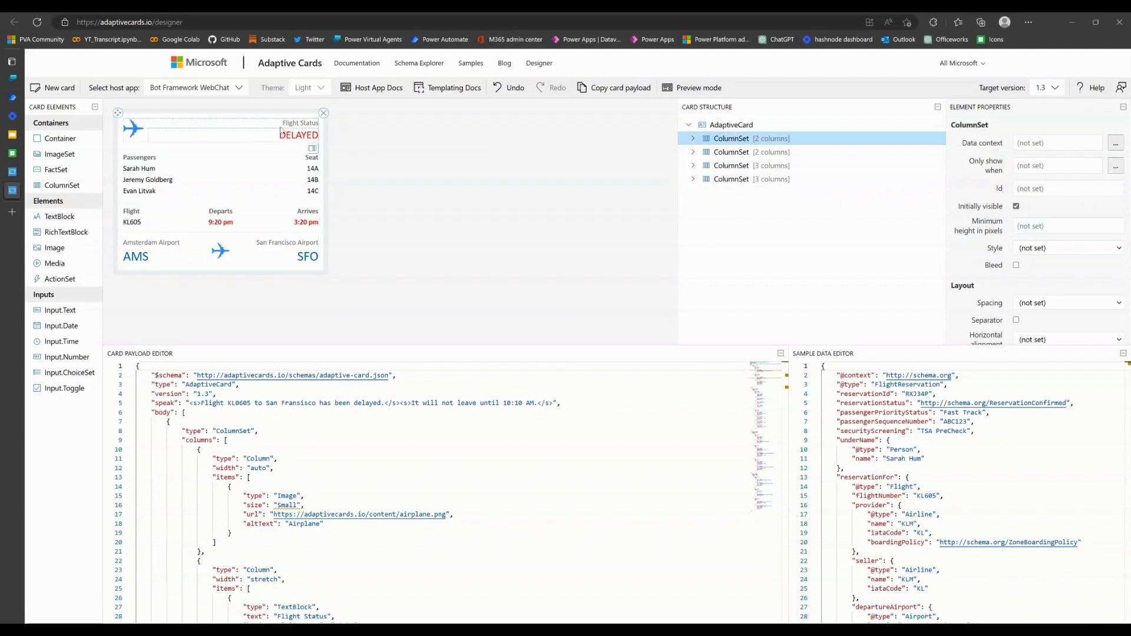
left_click(323, 114)
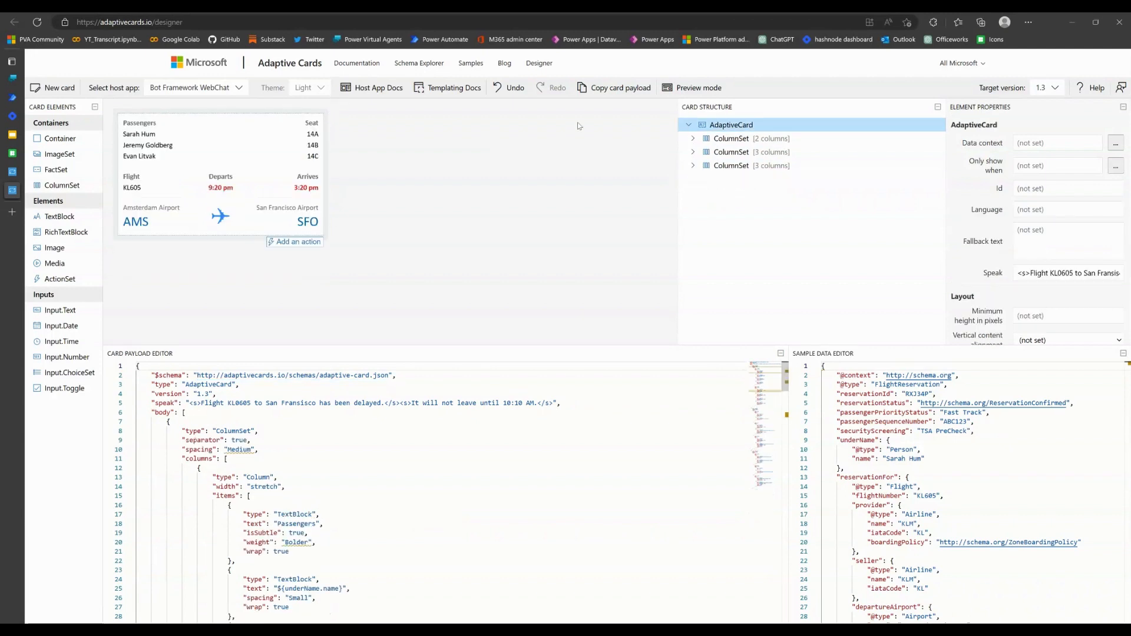
Delete the column set holding the passengers and seats, and check which card areas the two remaining column sets cover.
left_click(732, 141)
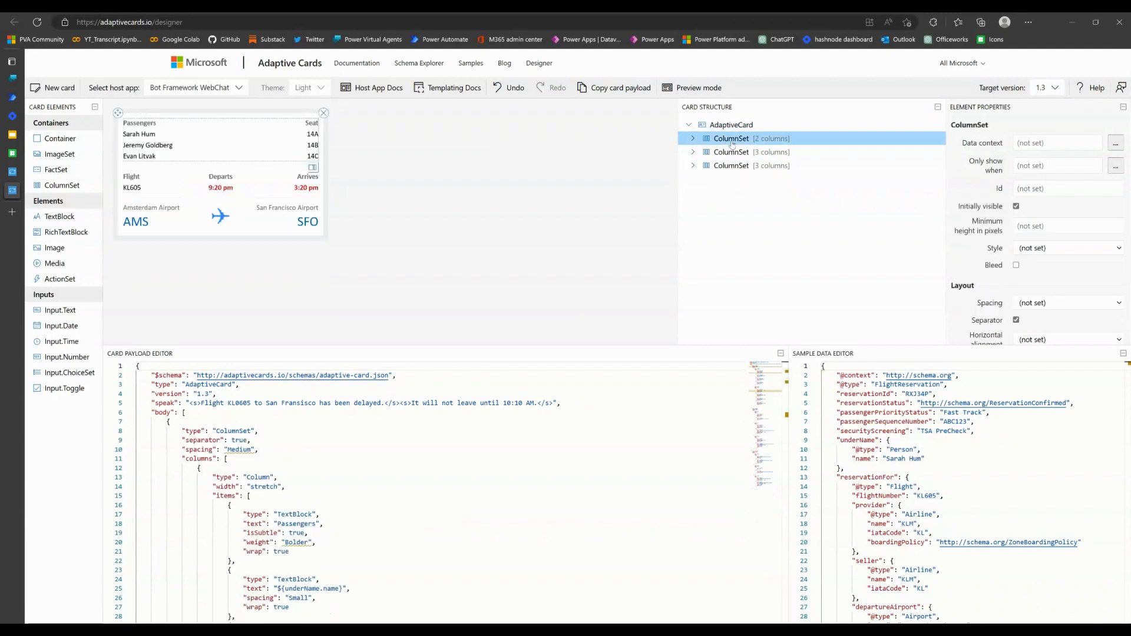
left_click(324, 114)
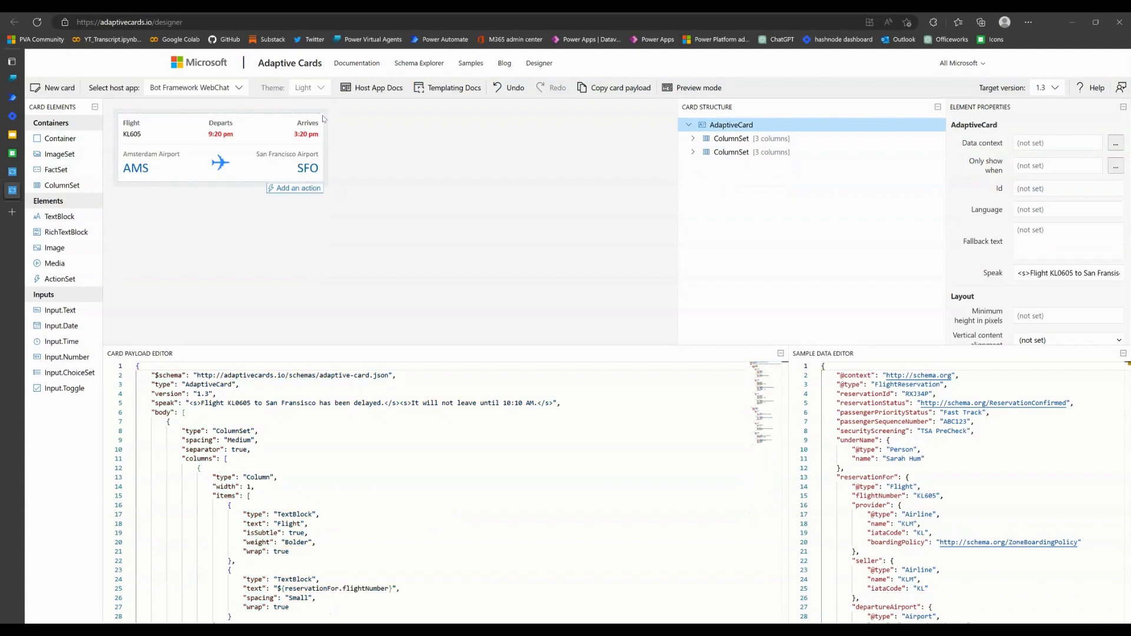
left_click(724, 141)
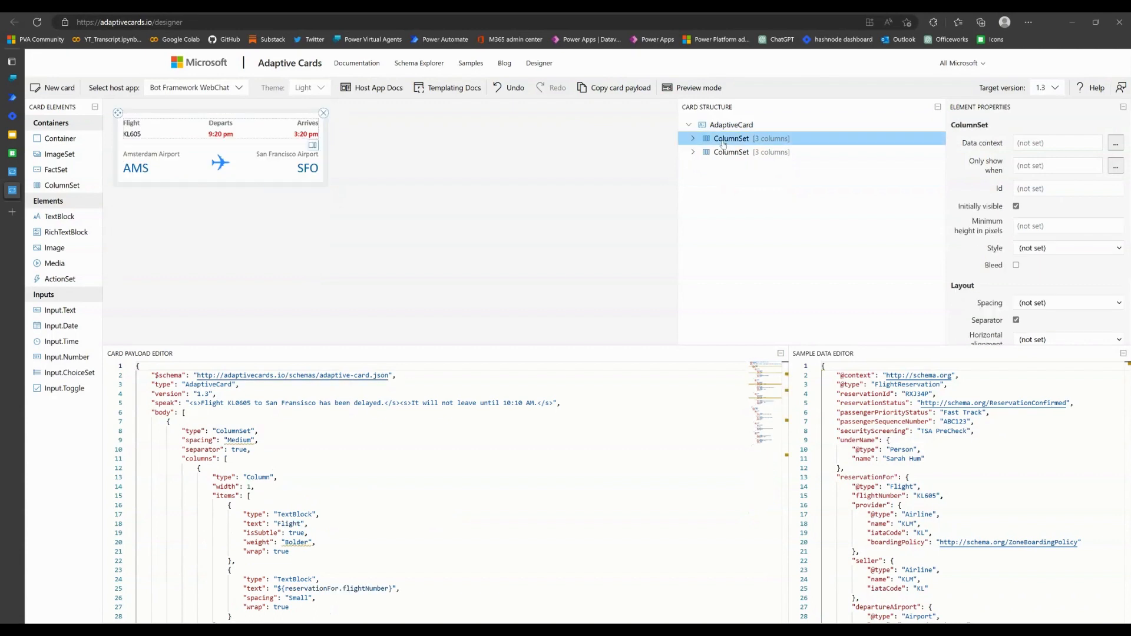
left_click(724, 153)
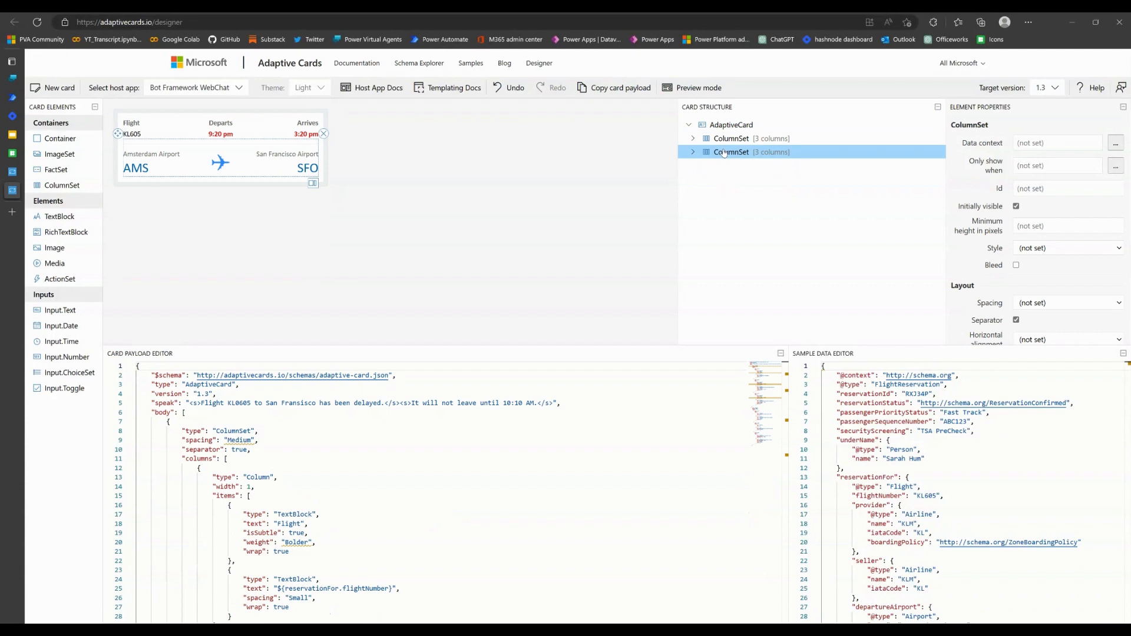
Rename the card's Flight heading to Street and its Departs heading to Suburb.
left_click(139, 125)
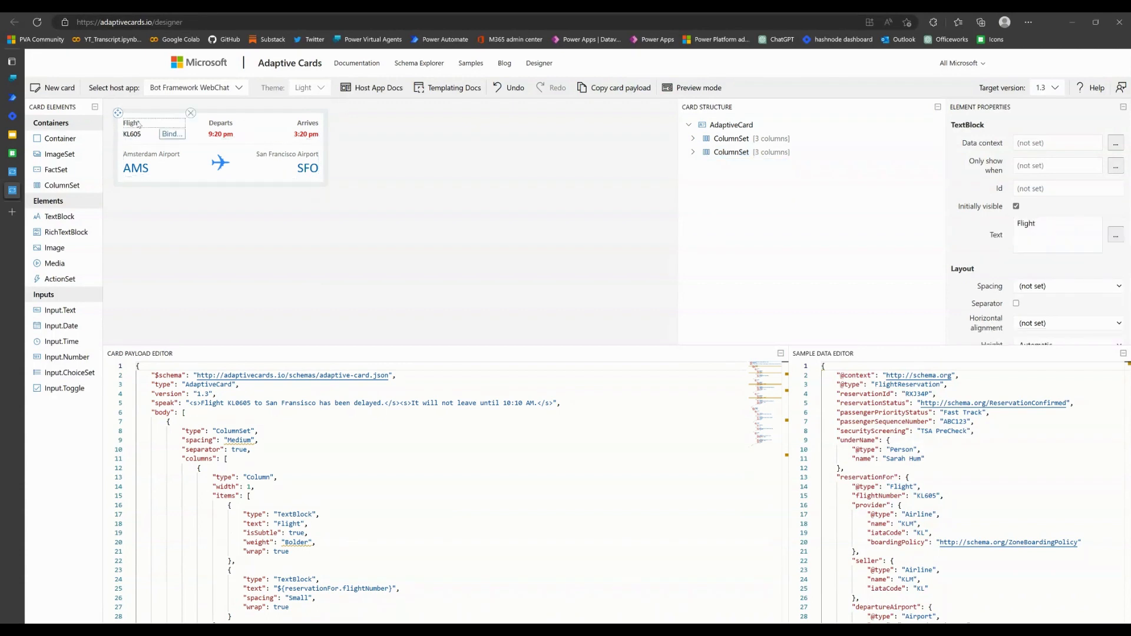
double_click(138, 125)
type("Street")
double_click(221, 123)
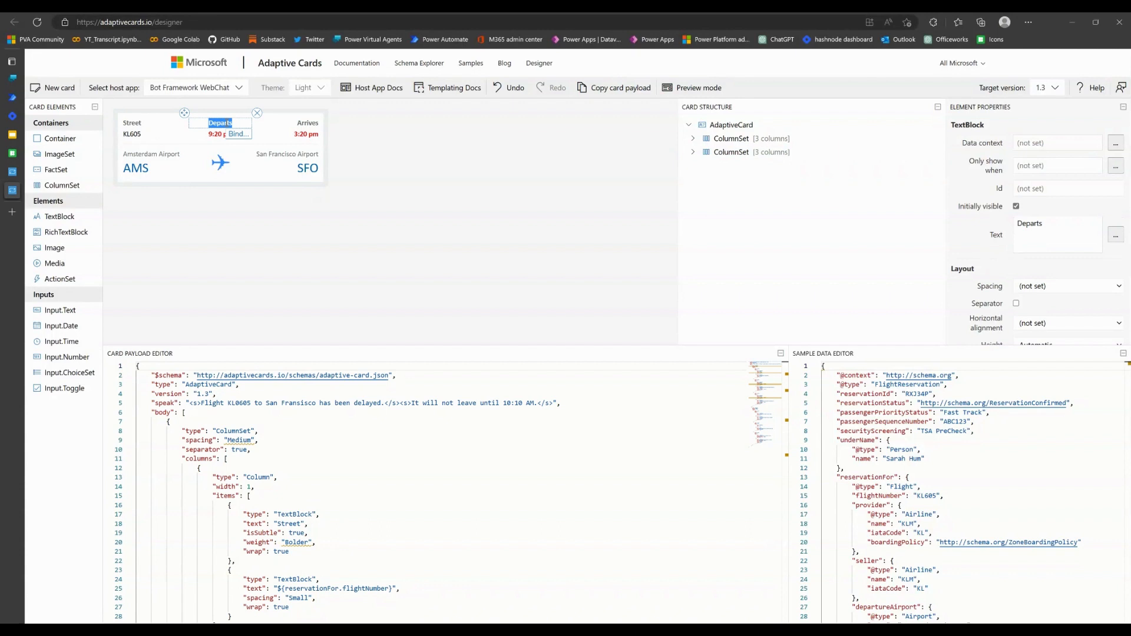
type("P")
type("Suburb")
type("\\\\")
key("BackSpace")
key("BackSpace")
key("BackSpace")
key("BackSpace")
Rename the card's Arrives heading to Postcode.
double_click(301, 123)
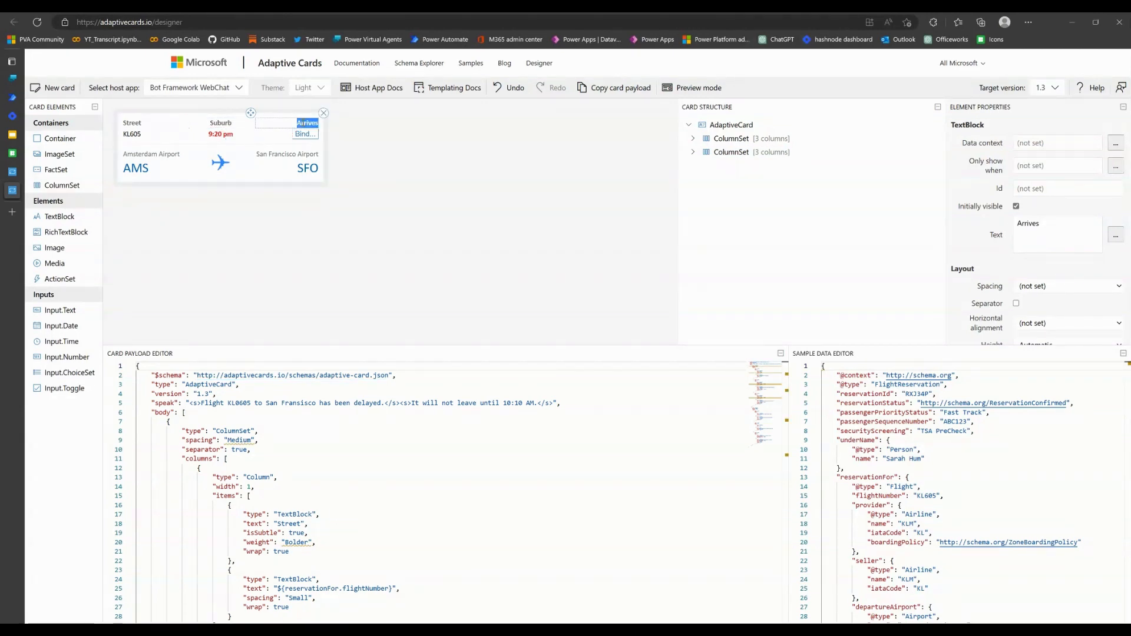
type("Post")
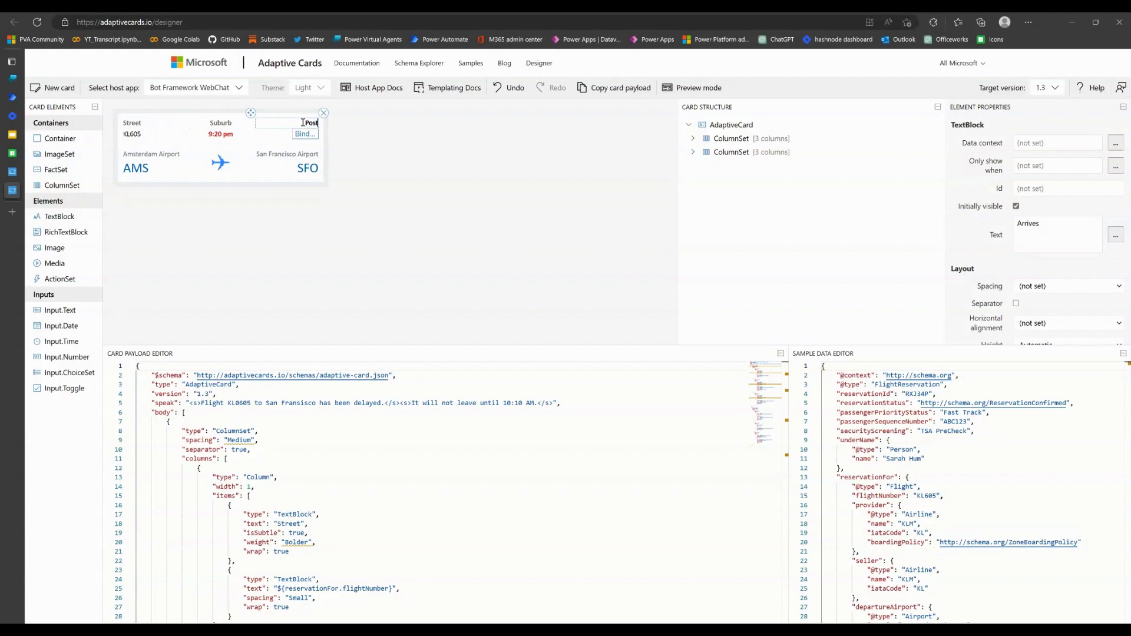
type("code")
Set the horizontal alignment of the Street heading to Left and of the Suburb and Postcode headings to Right.
left_click(151, 126)
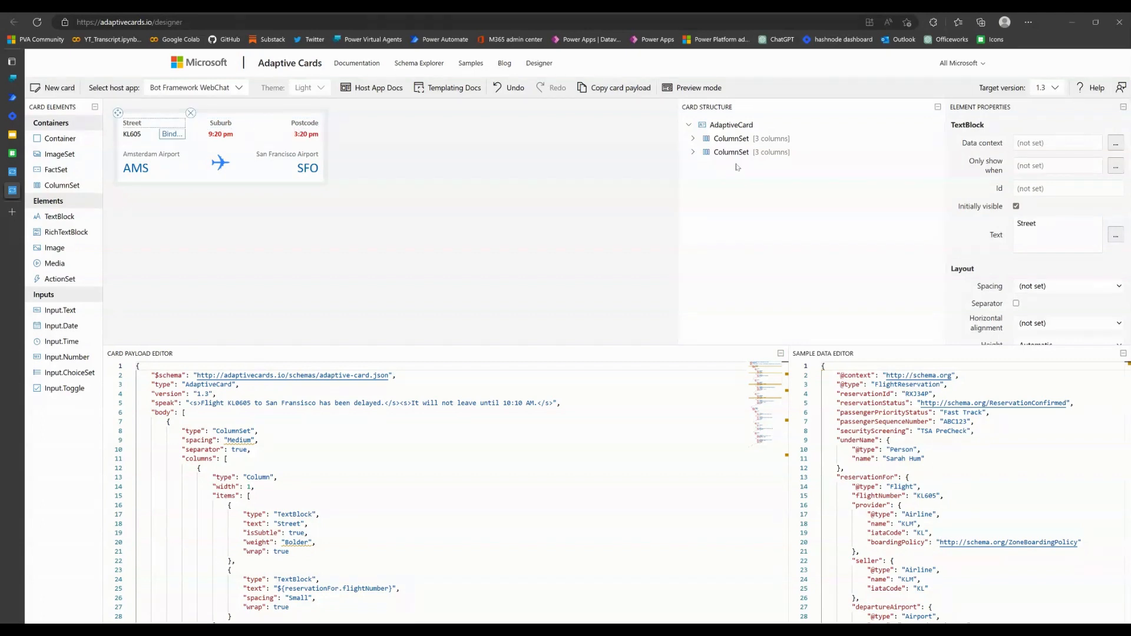
scroll(1049, 299, "down", 1)
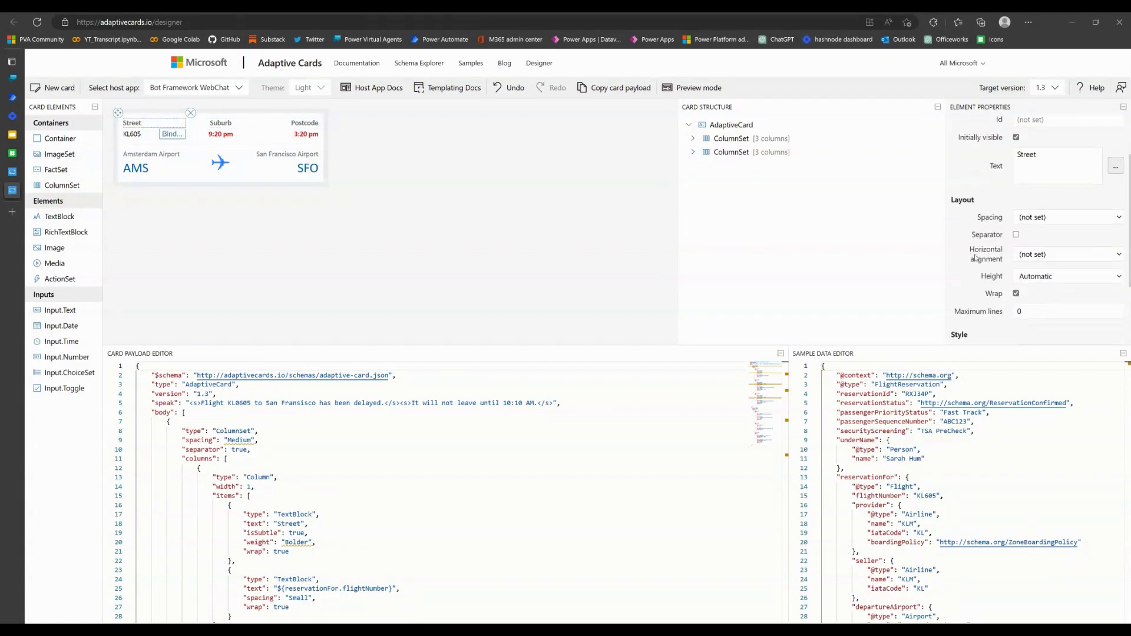
left_click(1032, 269)
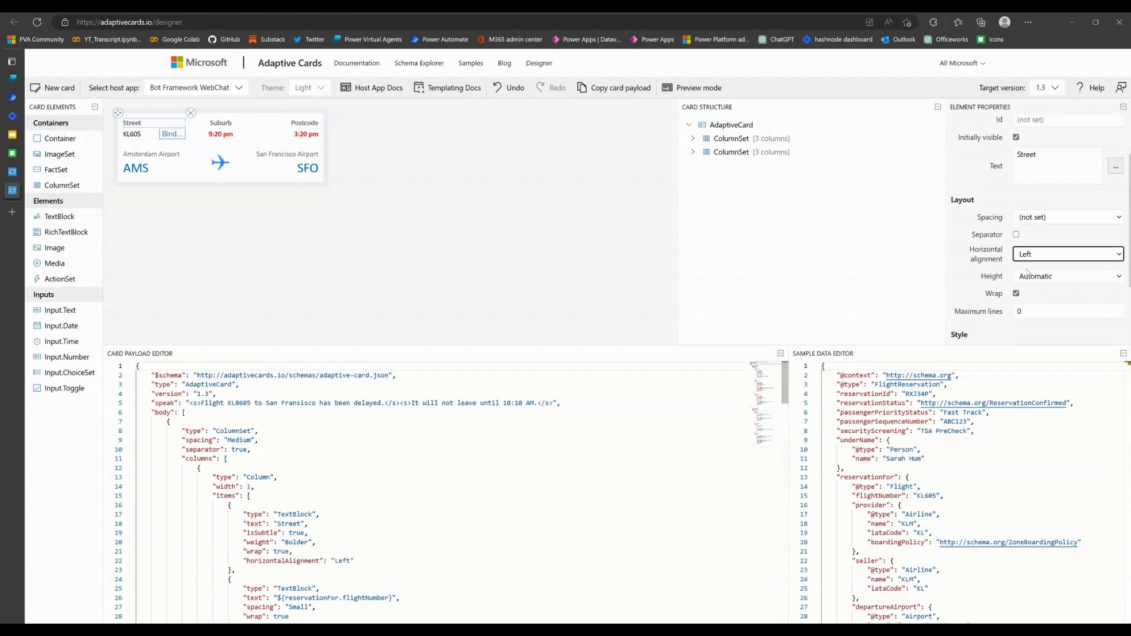
left_click(226, 123)
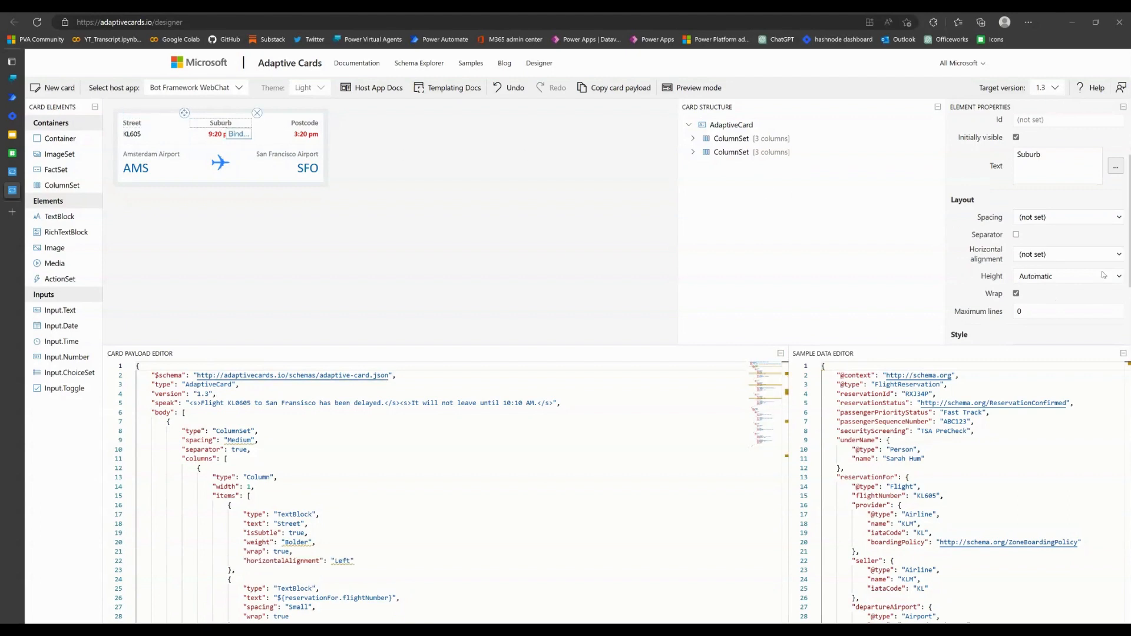
left_click(1049, 255)
left_click(1041, 295)
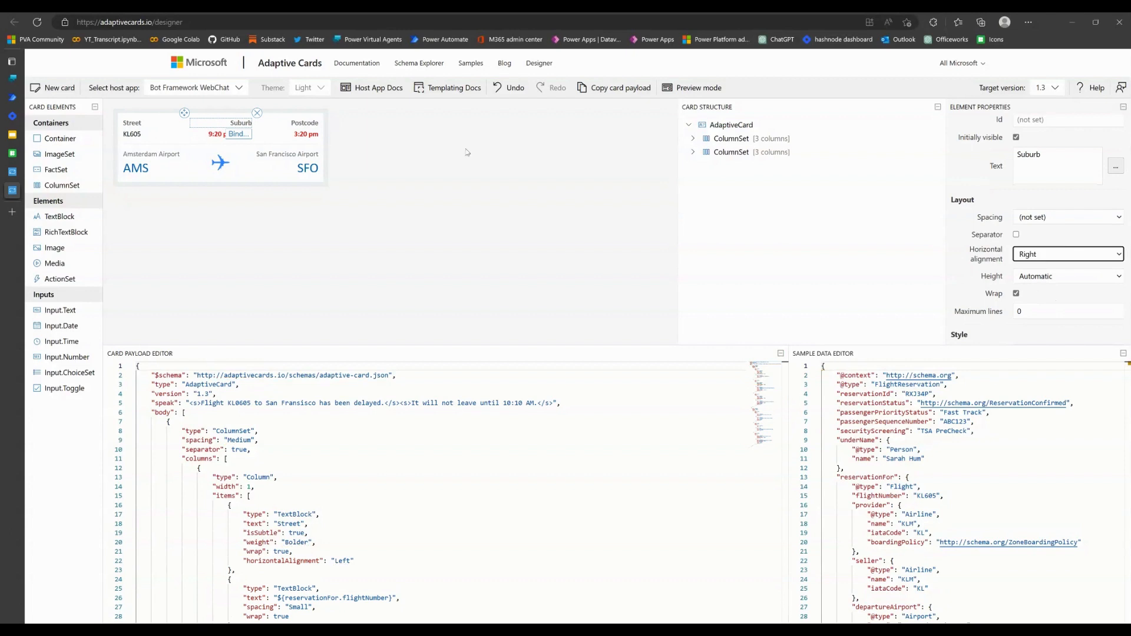
left_click(301, 125)
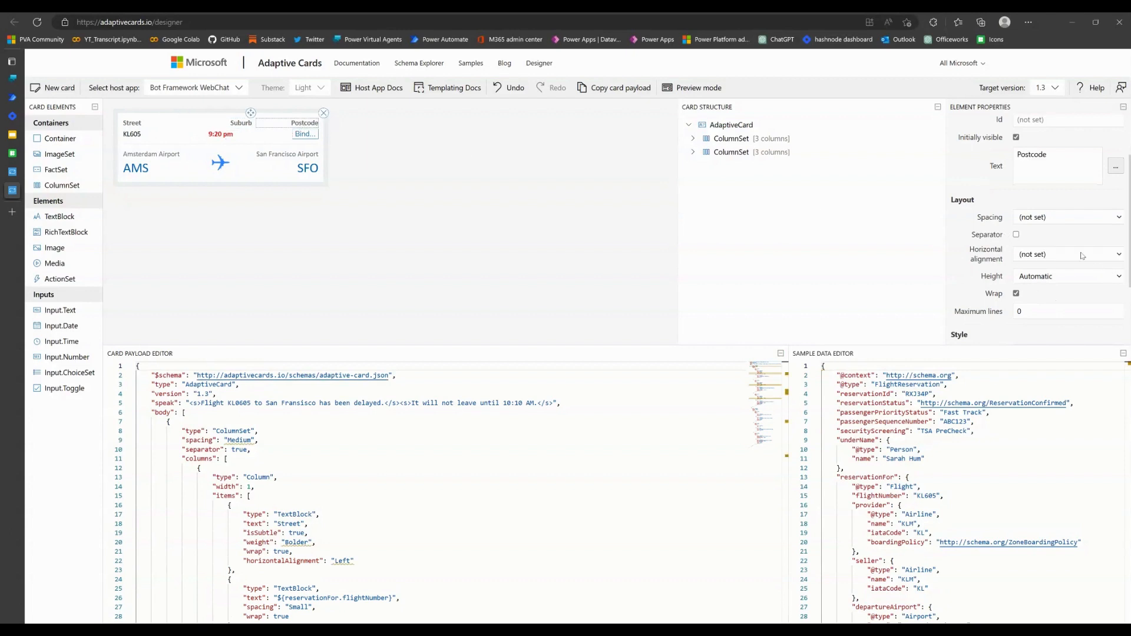
left_click(1063, 294)
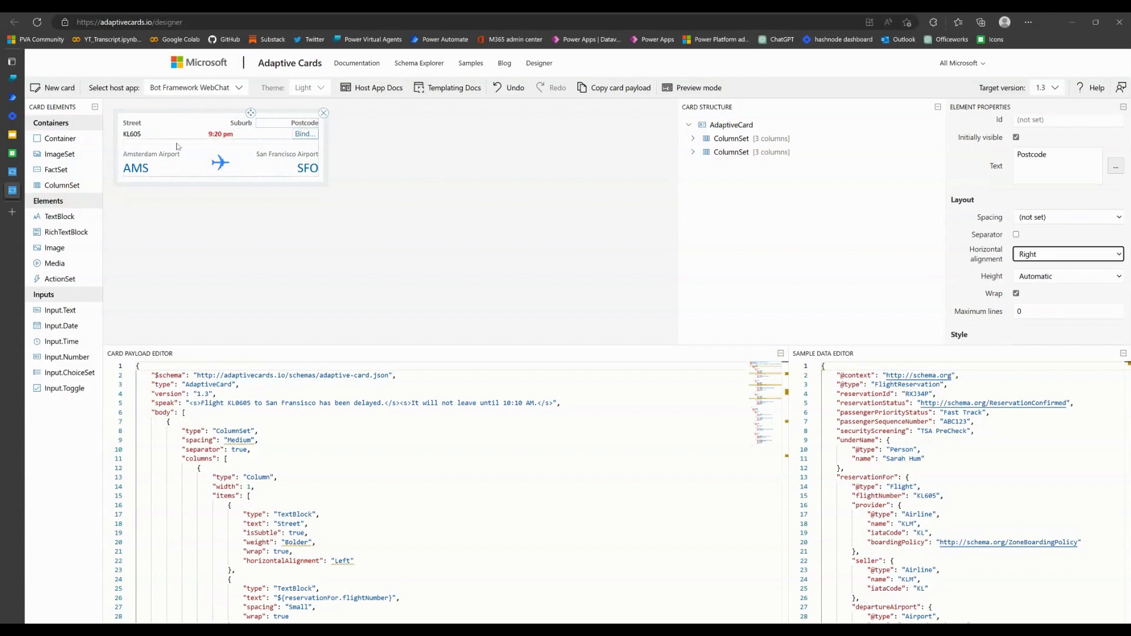
Replace the flight number under Street with the branch's sample street address and align it horizontally to Left.
double_click(136, 136)
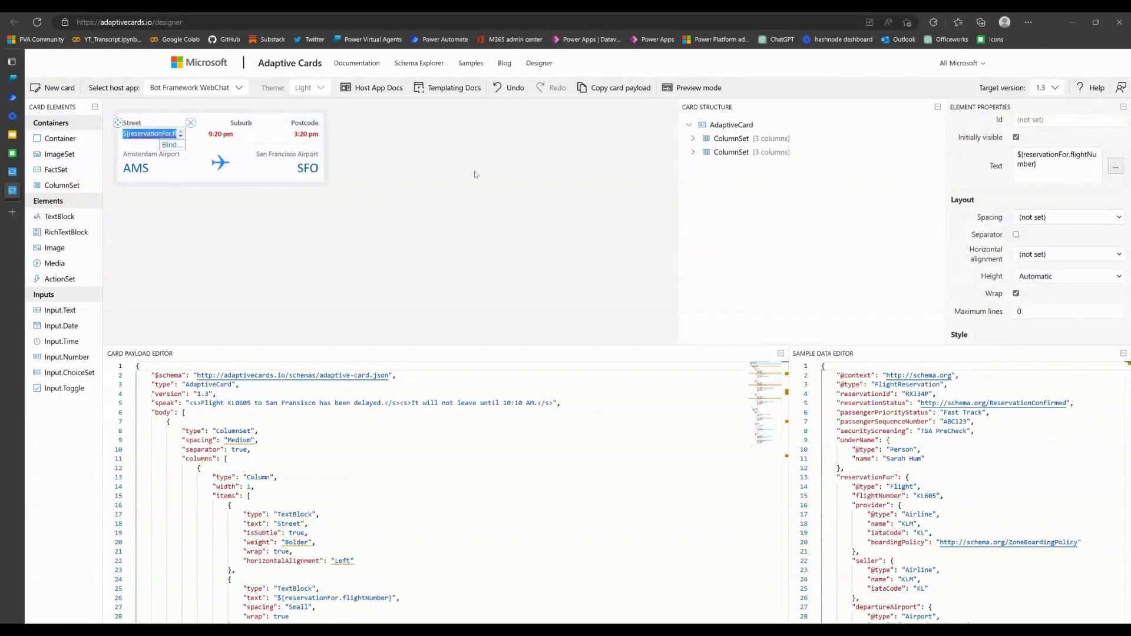
left_click(694, 140)
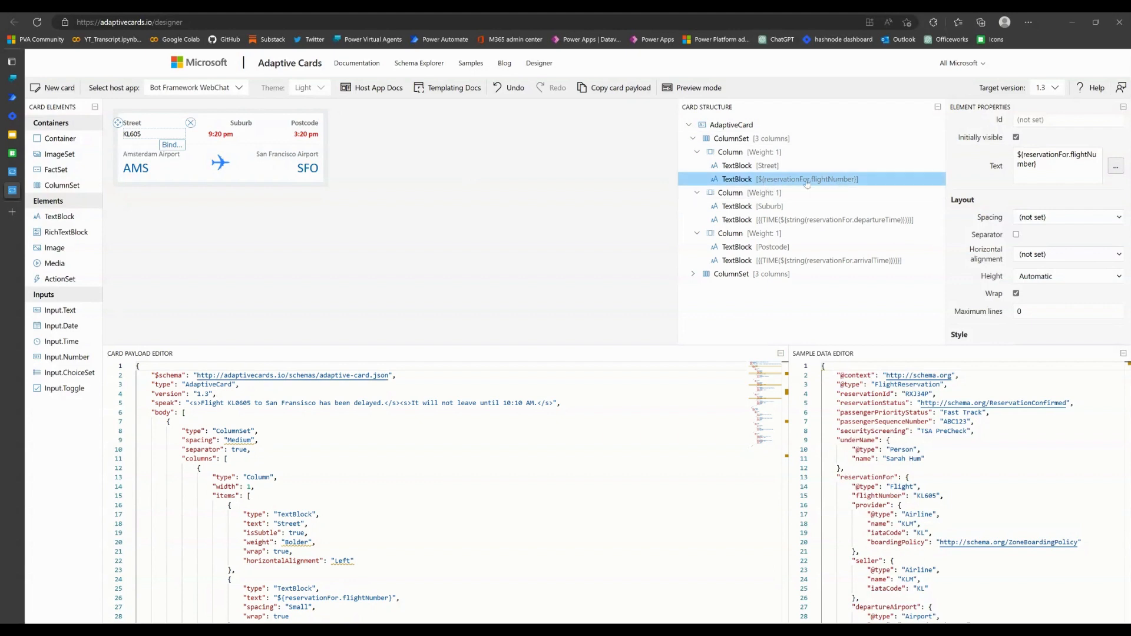
left_click(141, 136)
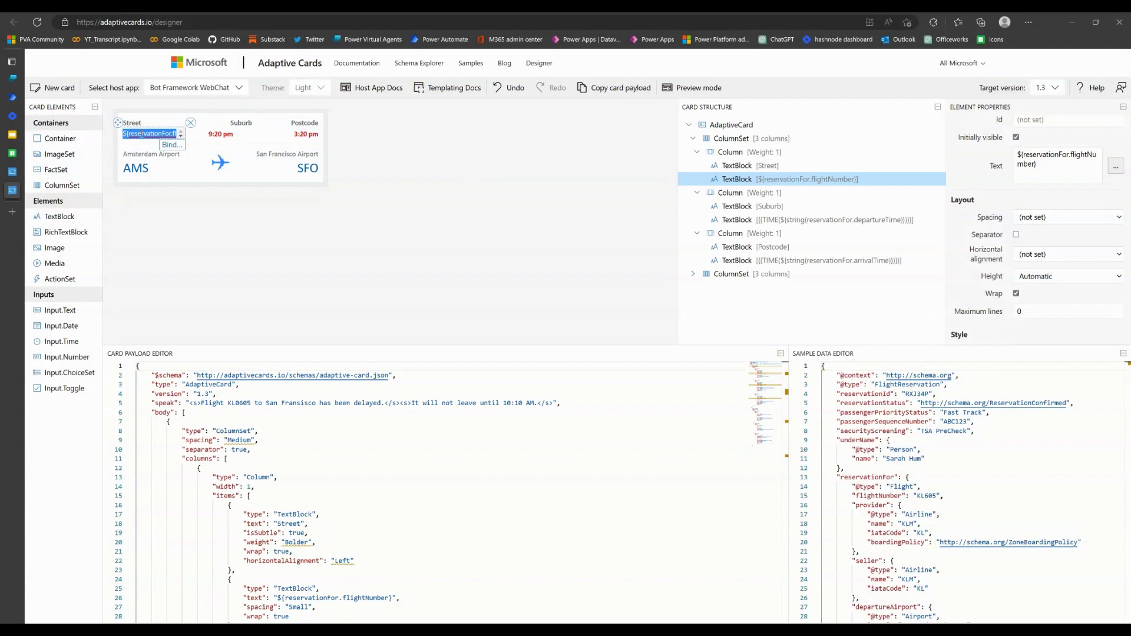
type("500 Burke St")
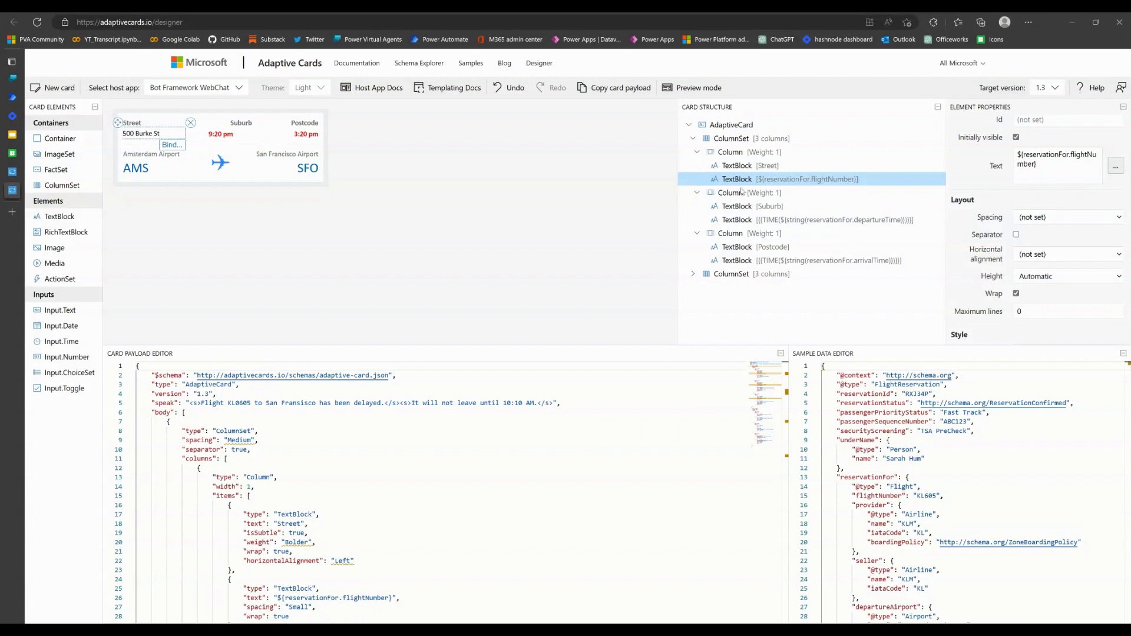
left_click(1069, 255)
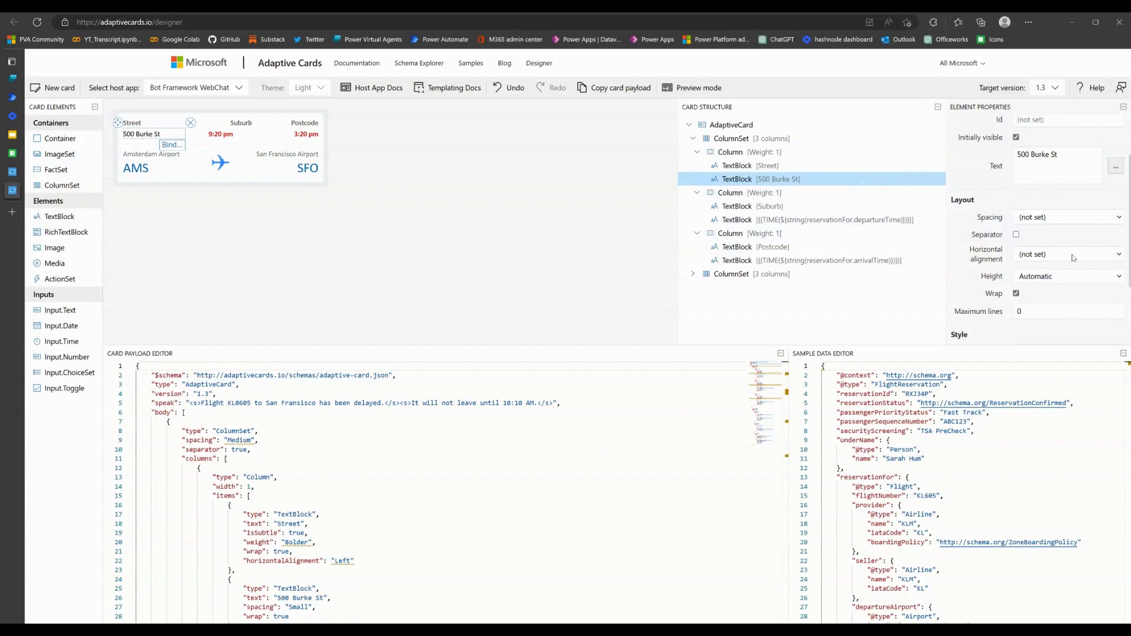
left_click(1058, 272)
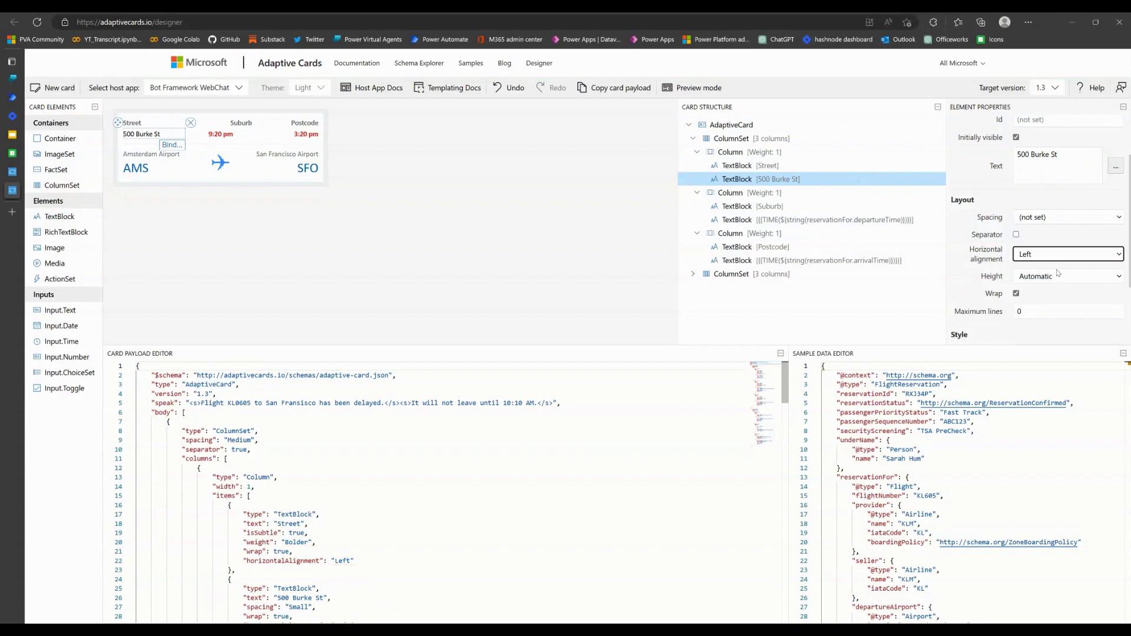
Replace the departure time under Suburb with Melbourne and set its horizontal alignment to Right.
left_click(228, 135)
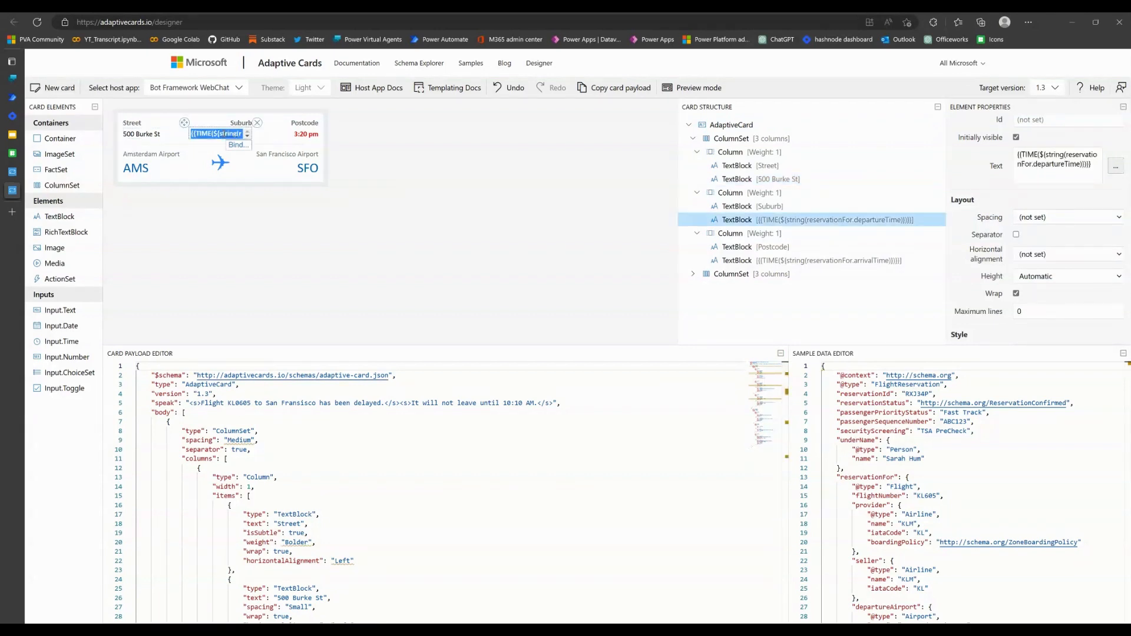
type("Melbourne")
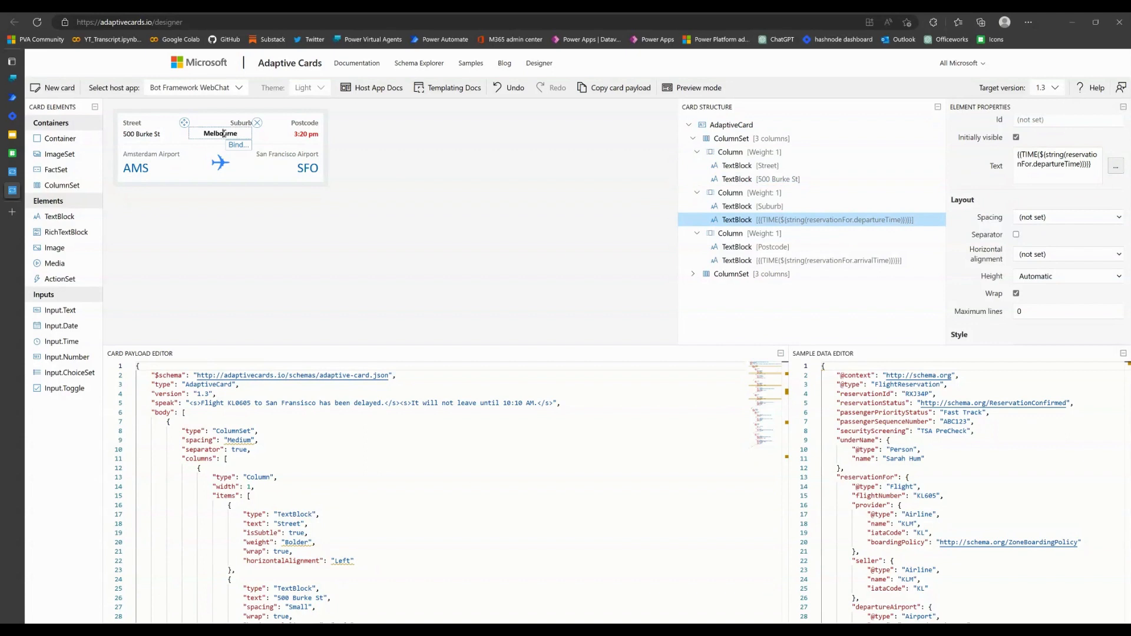
double_click(224, 133)
left_click(1062, 261)
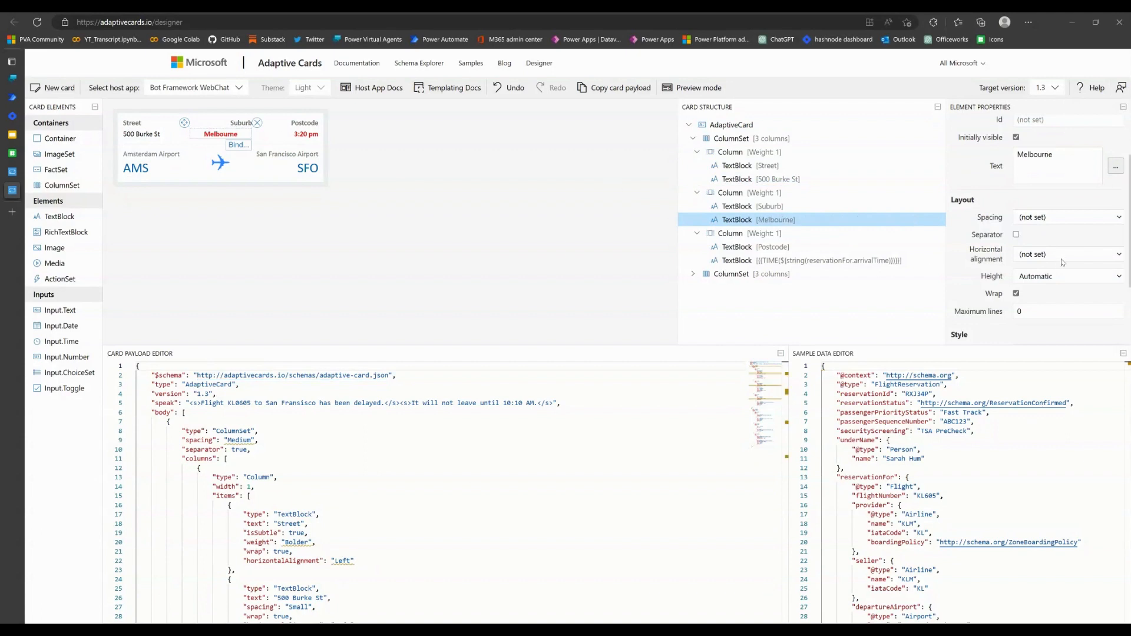
left_click(1043, 291)
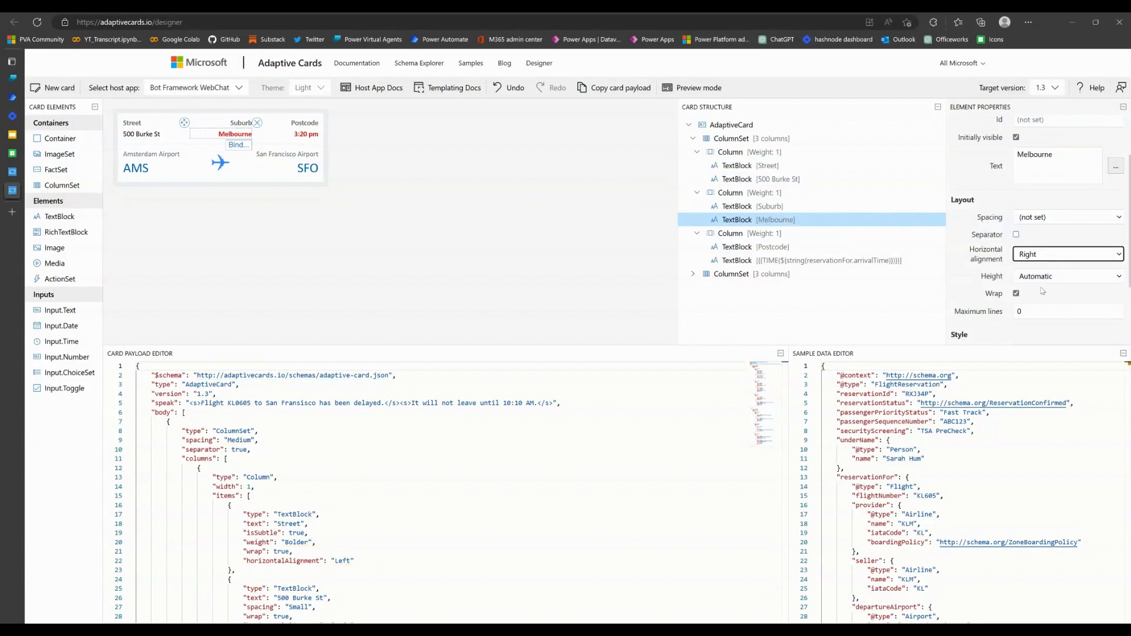
Replace the arrival time under Postcode with 3000 and set its horizontal alignment to Right.
double_click(304, 135)
key("BackSpace")
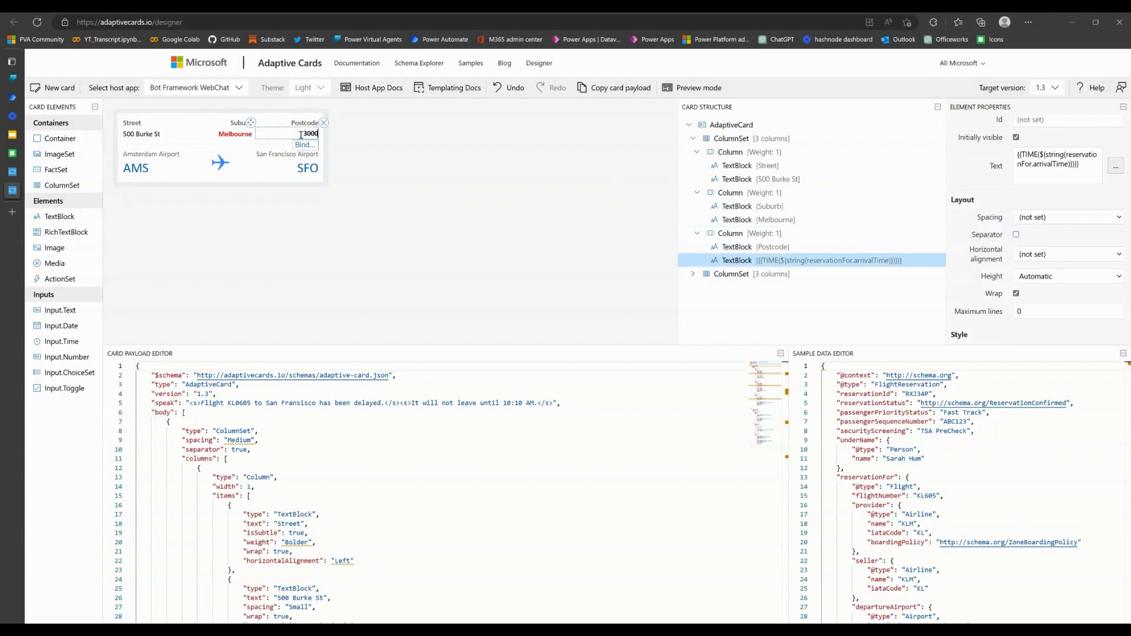
key("Return")
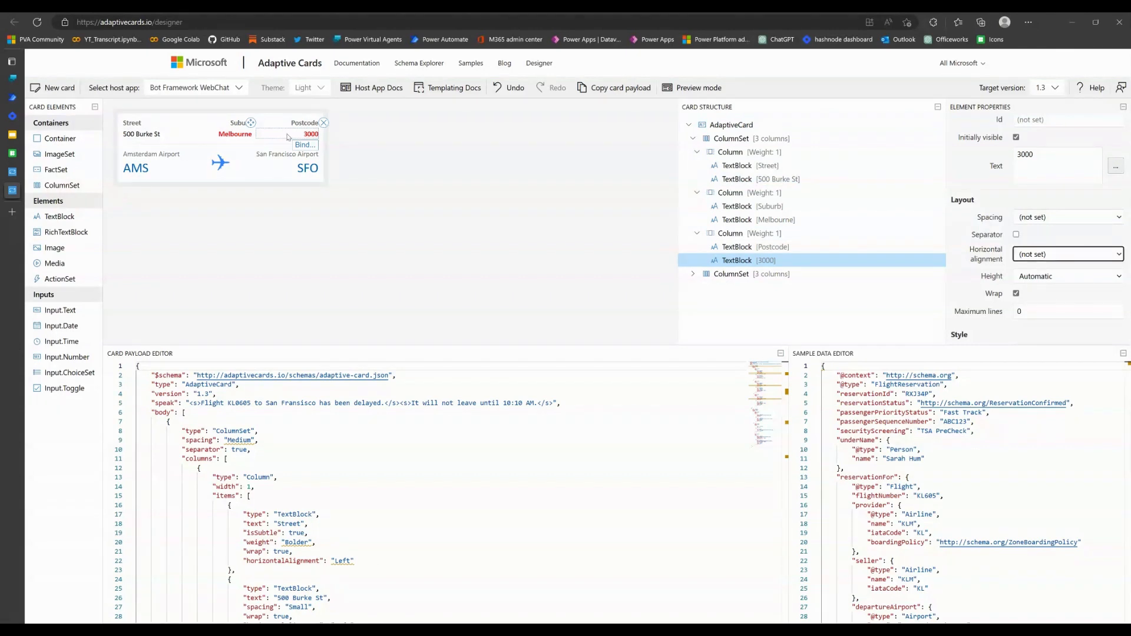
left_click(1036, 259)
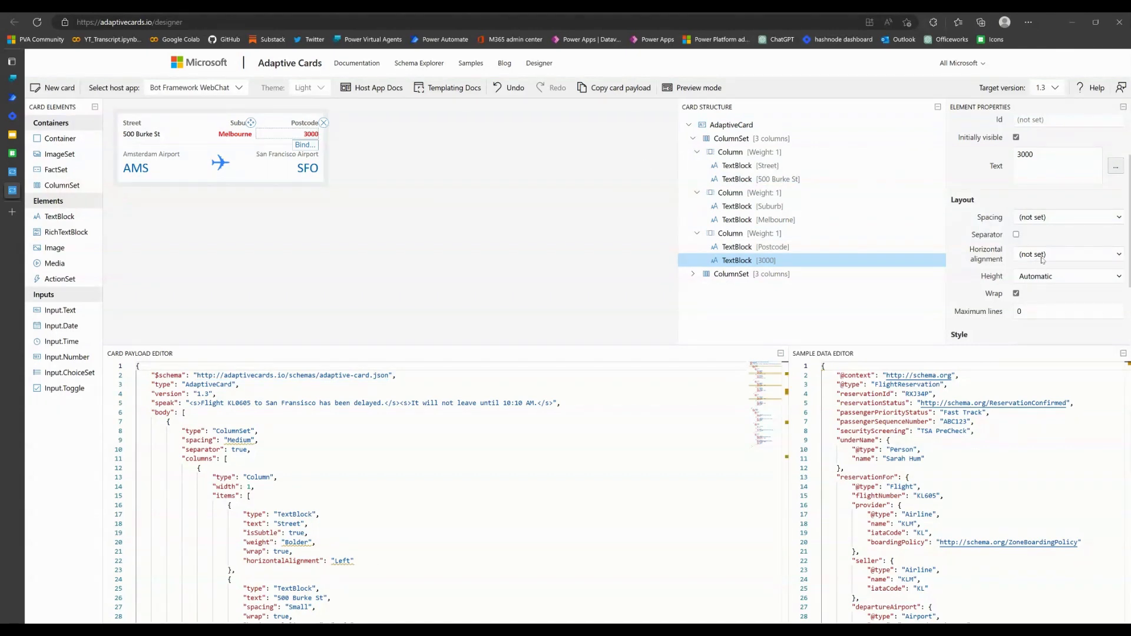
left_click(1041, 295)
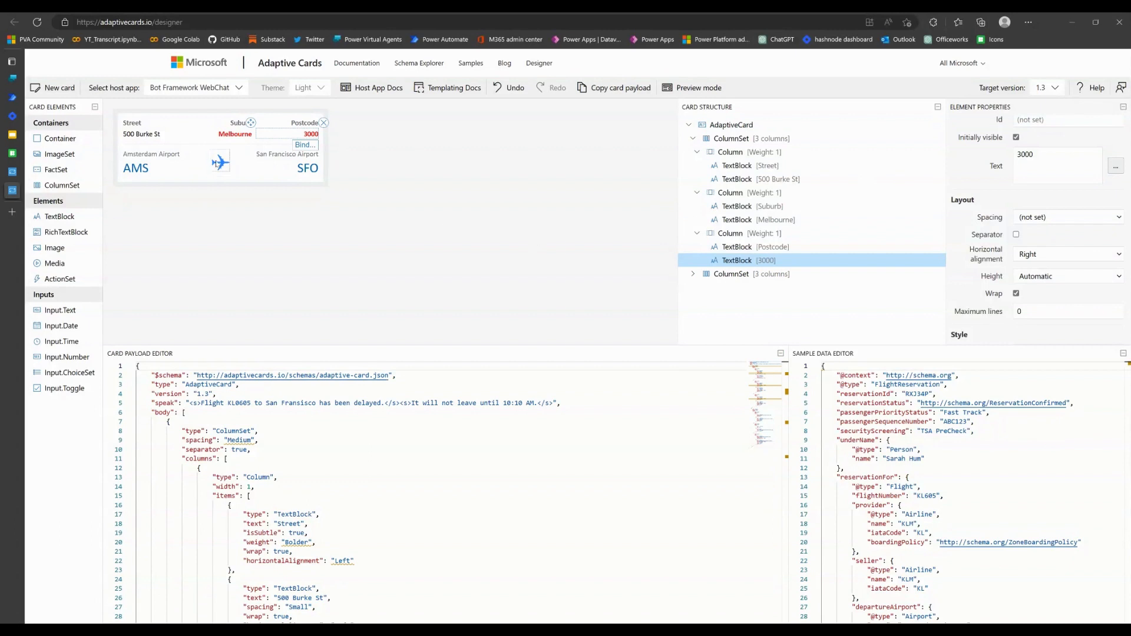
Delete the departure and arrival airport name labels above the airport codes.
left_click(198, 163)
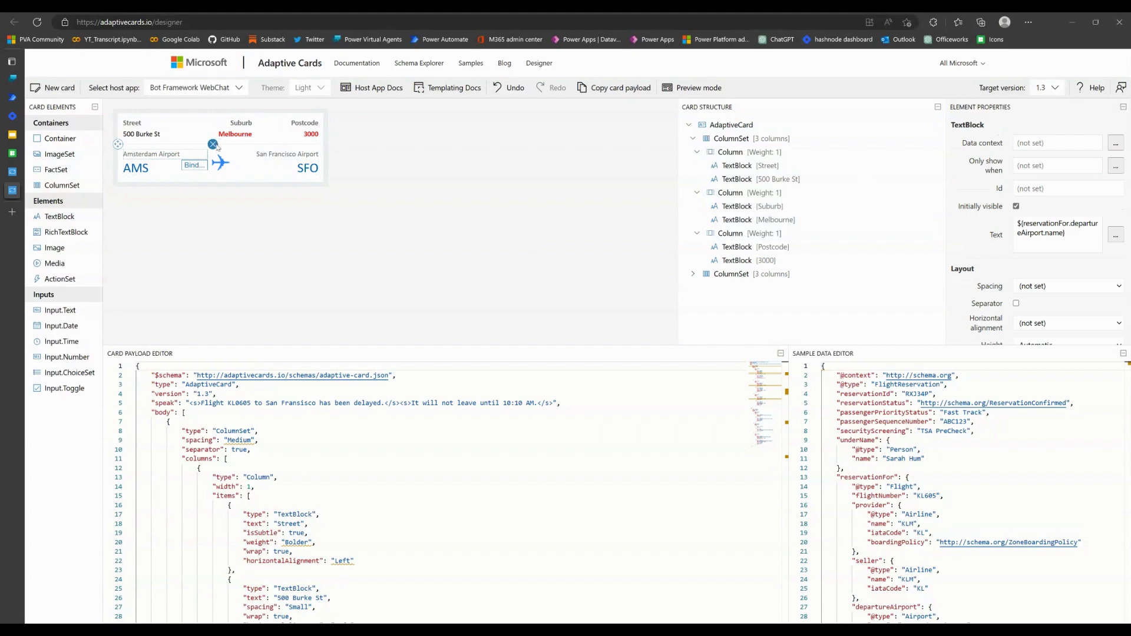
left_click(212, 145)
left_click(285, 155)
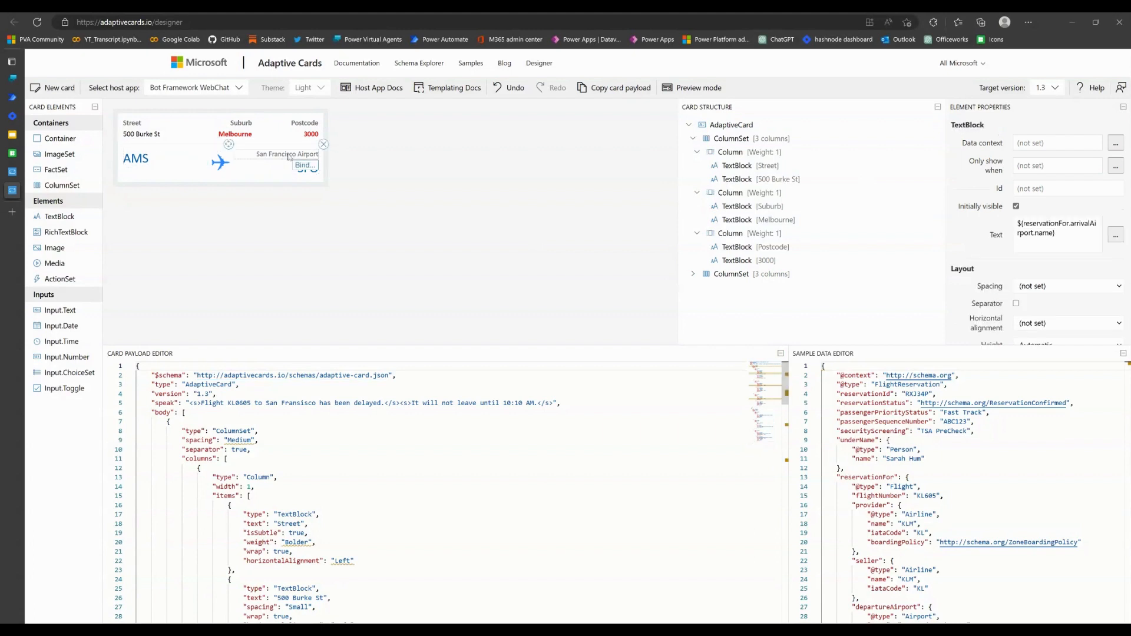
left_click(324, 145)
Replace the departure airport code AMS with City Branch and set its horizontal alignment to Left.
left_click(137, 159)
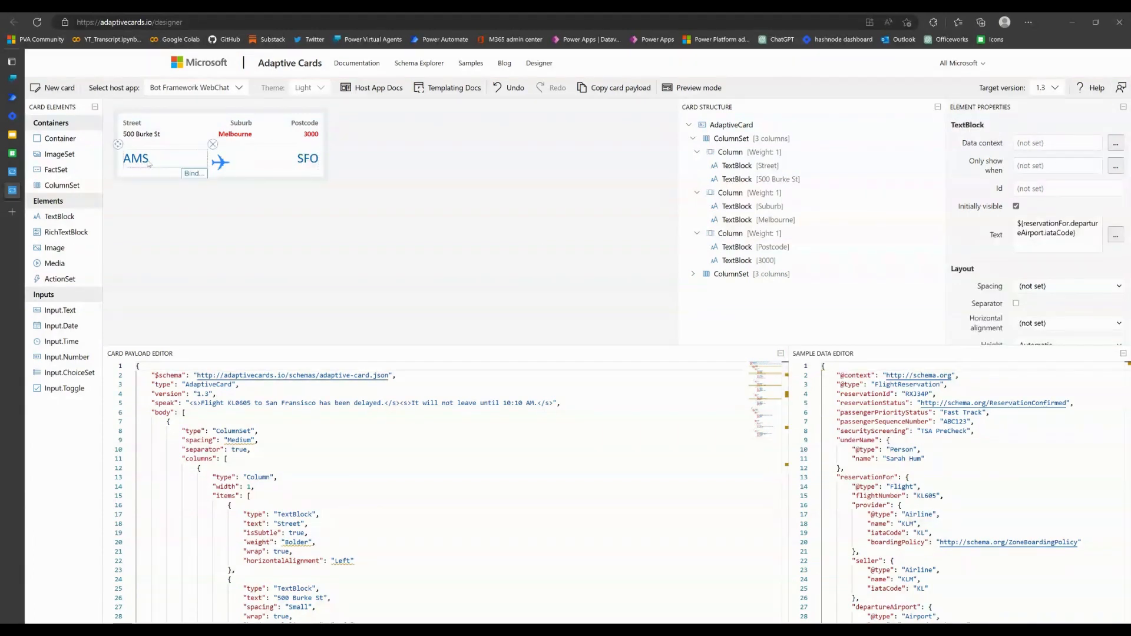
double_click(147, 160)
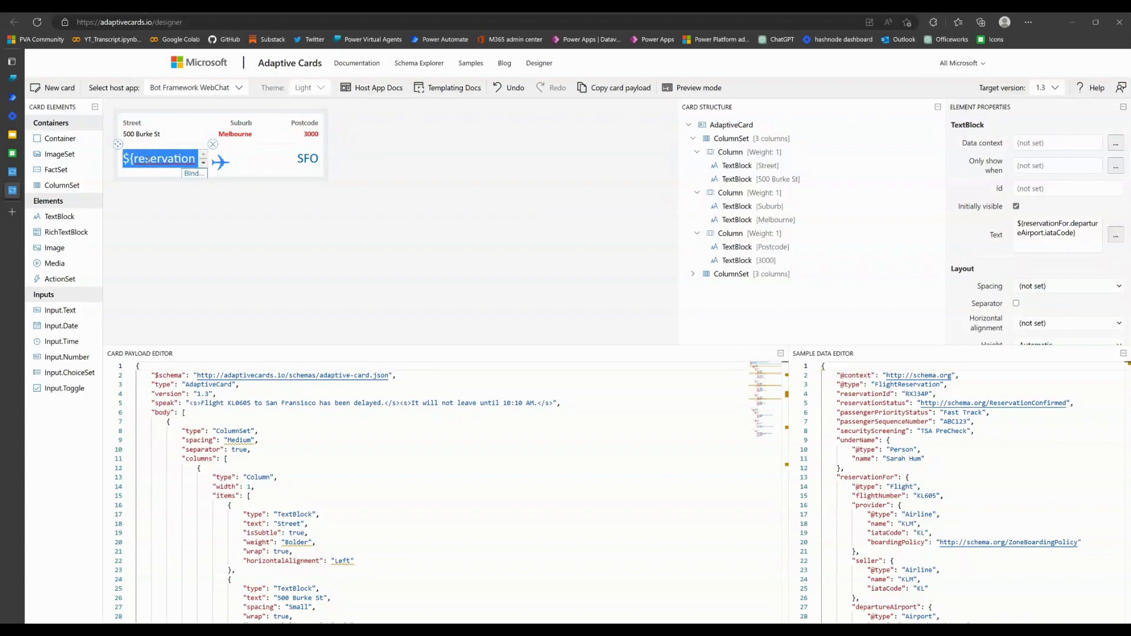
type("City Branch")
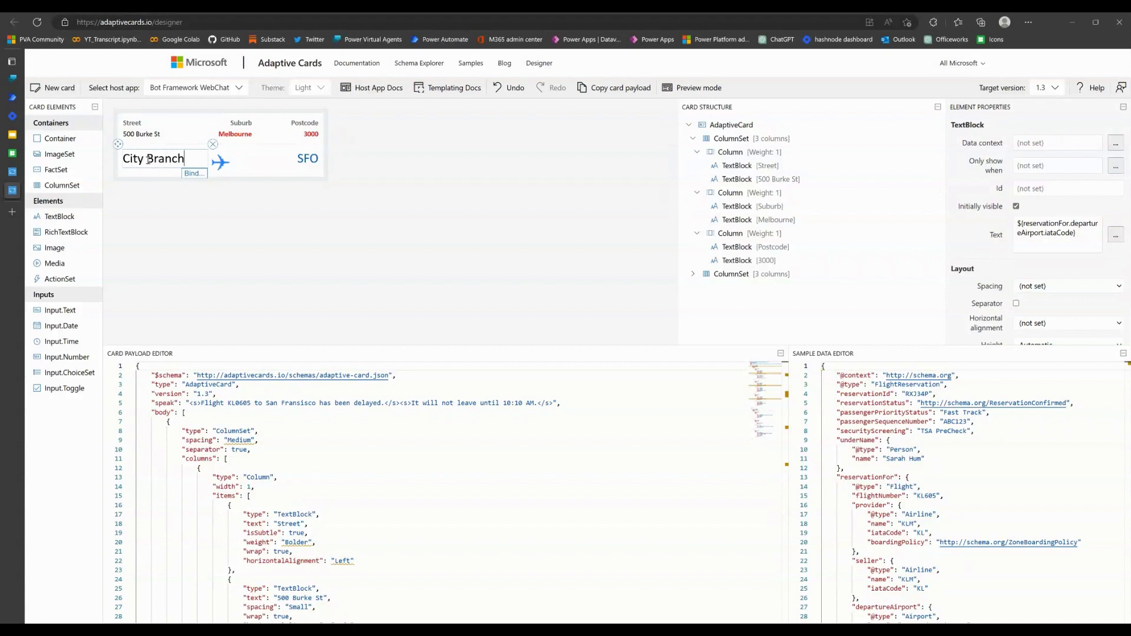
triple_click(148, 159)
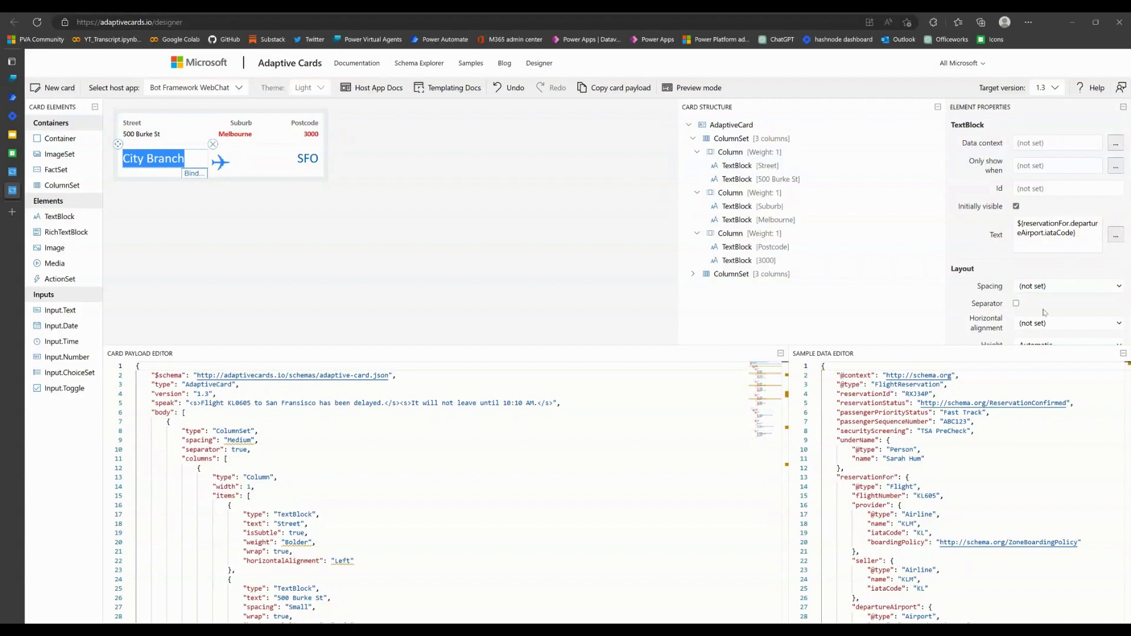
left_click(1027, 328)
left_click(1033, 339)
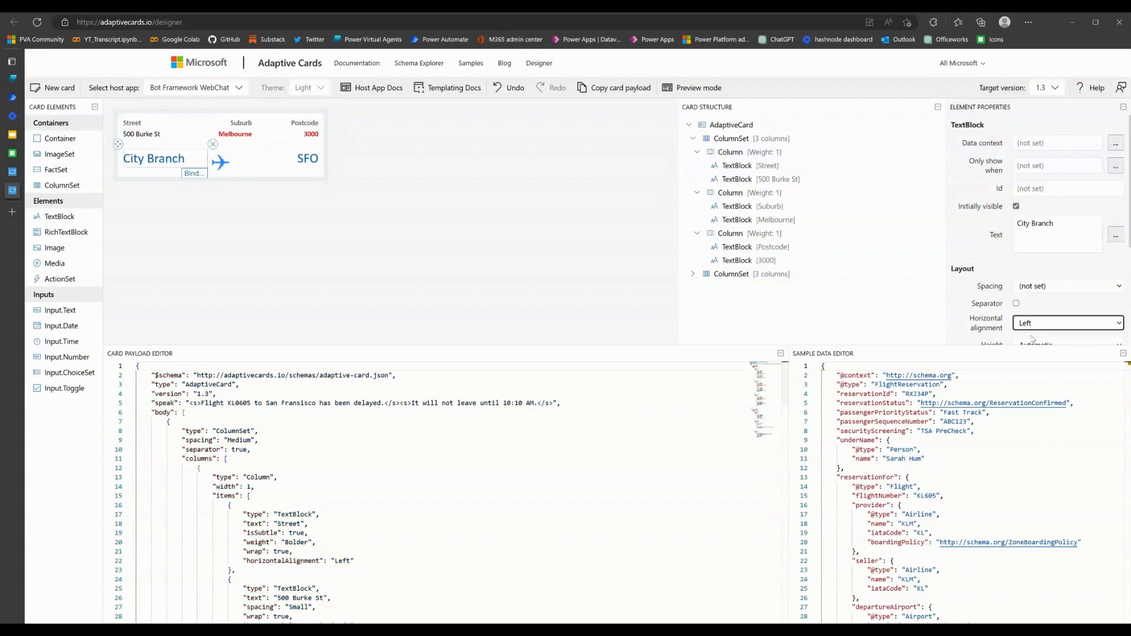
Set the text size of the City Branch text block to Medium.
left_click(308, 163)
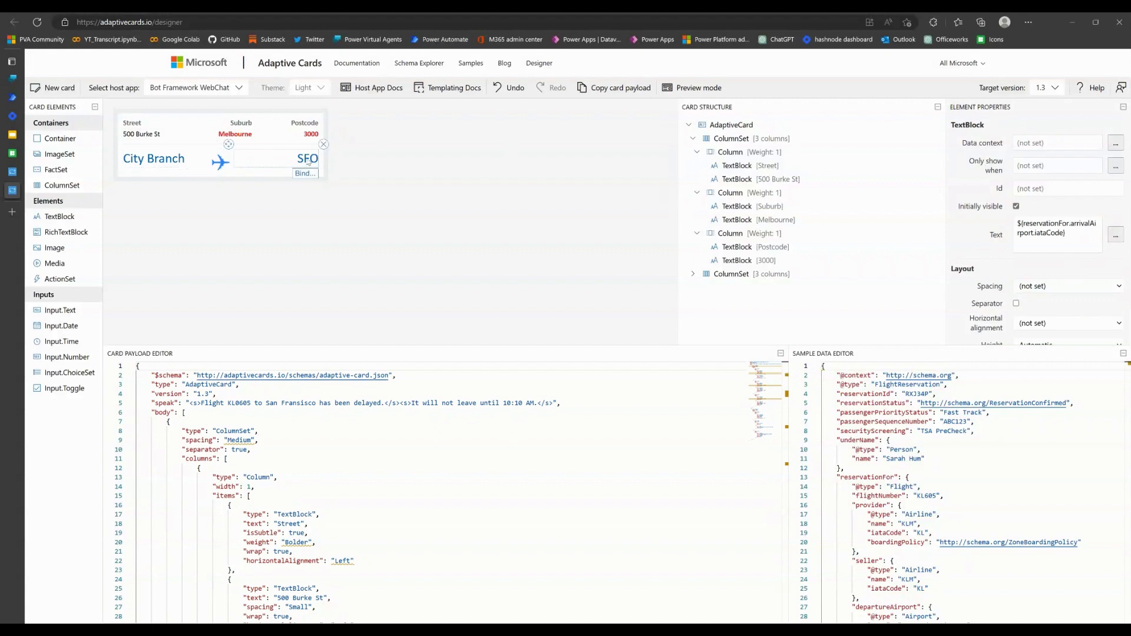
left_click(149, 159)
left_click(149, 158)
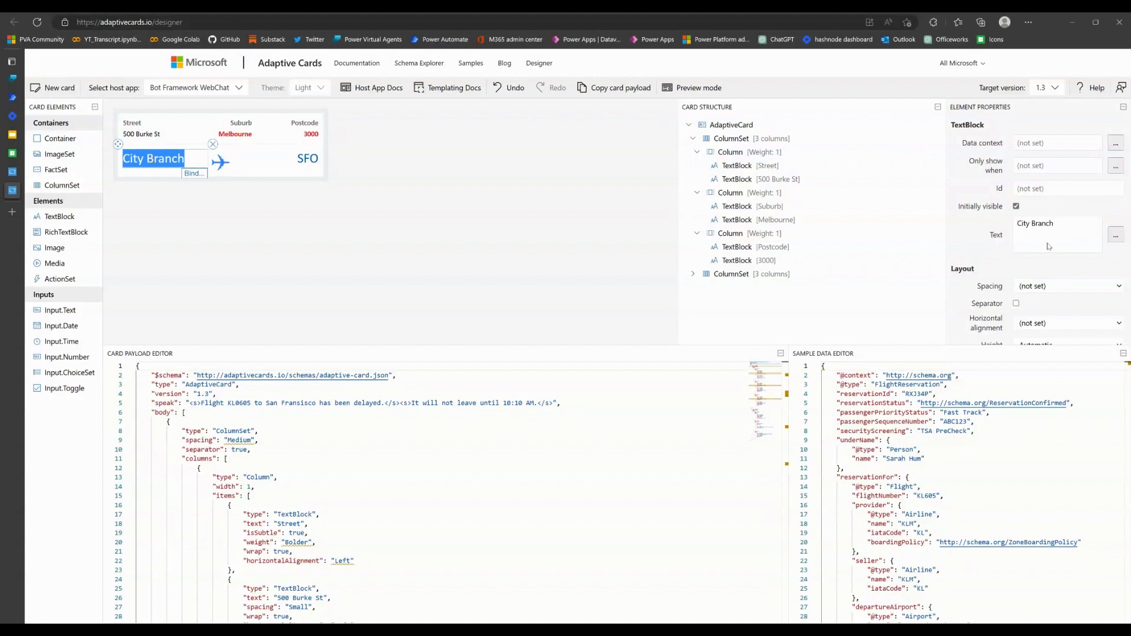
left_click(1072, 306)
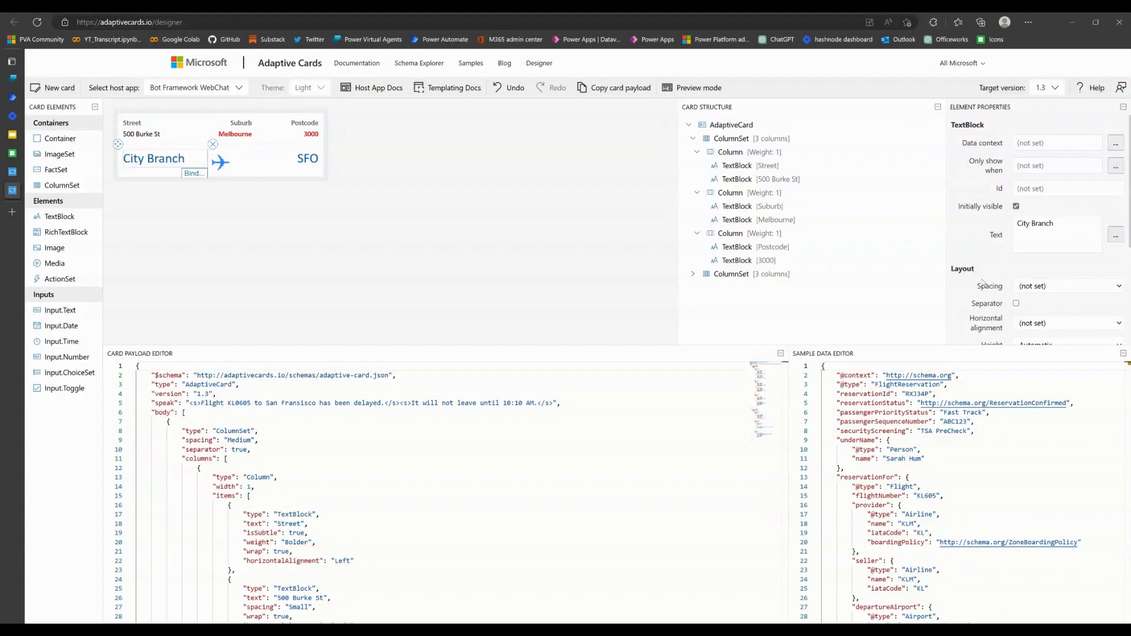
scroll(983, 283, "down", 3)
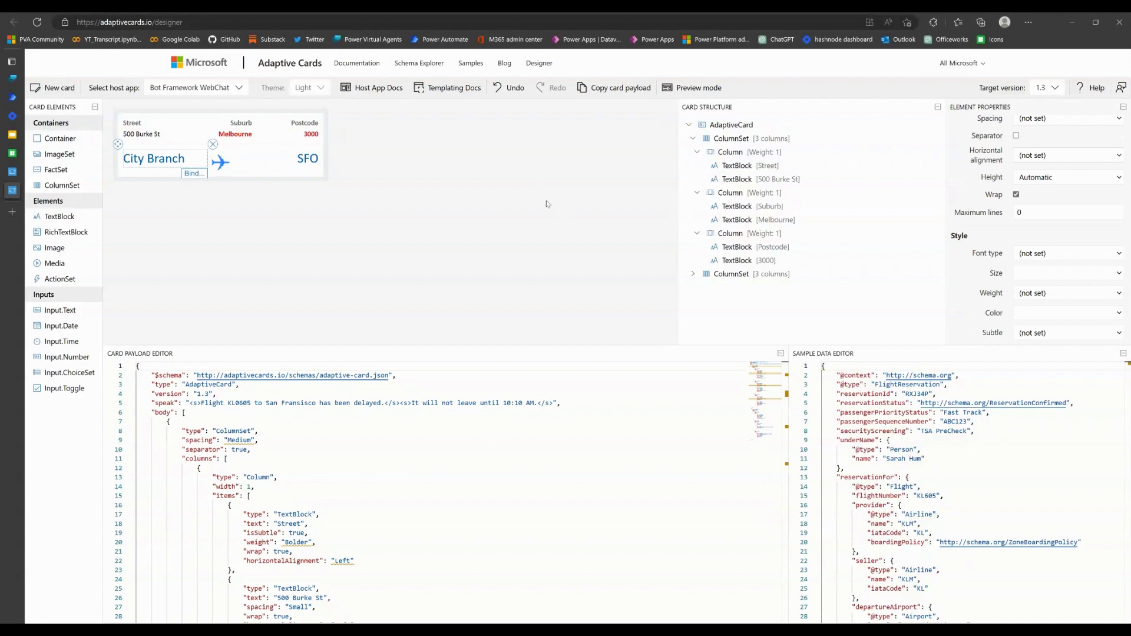
double_click(141, 160)
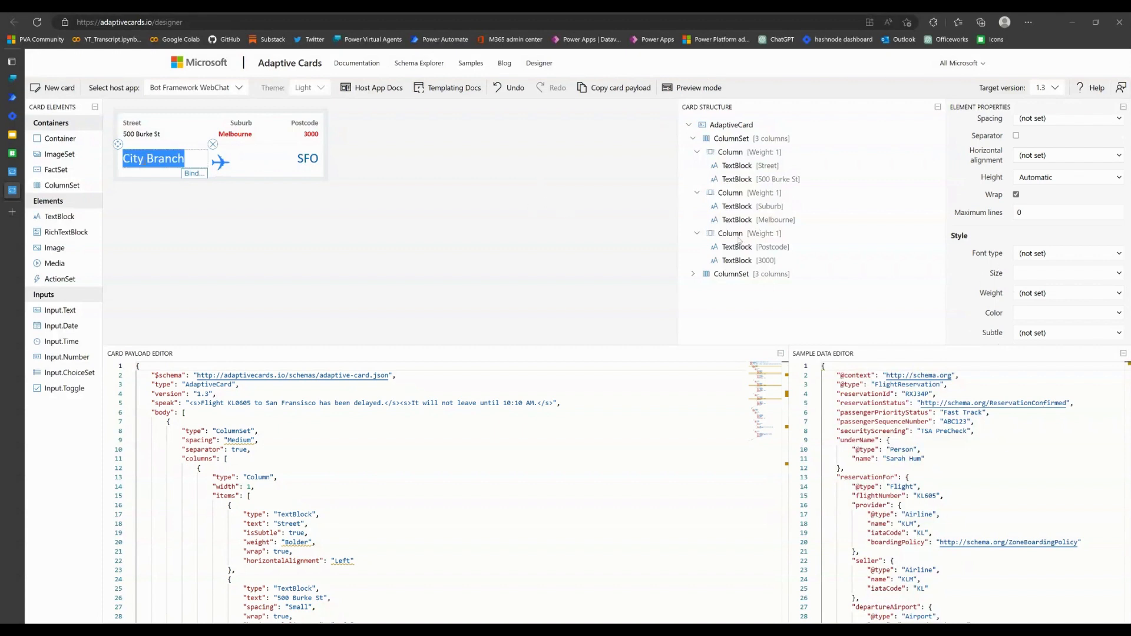
left_click(1083, 275)
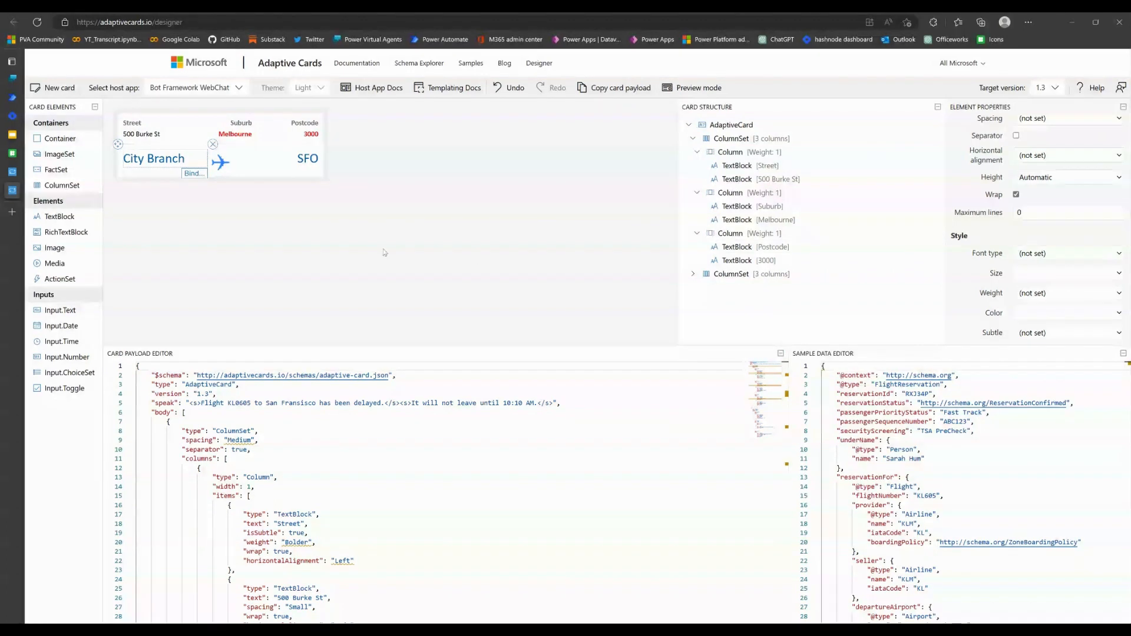
double_click(170, 165)
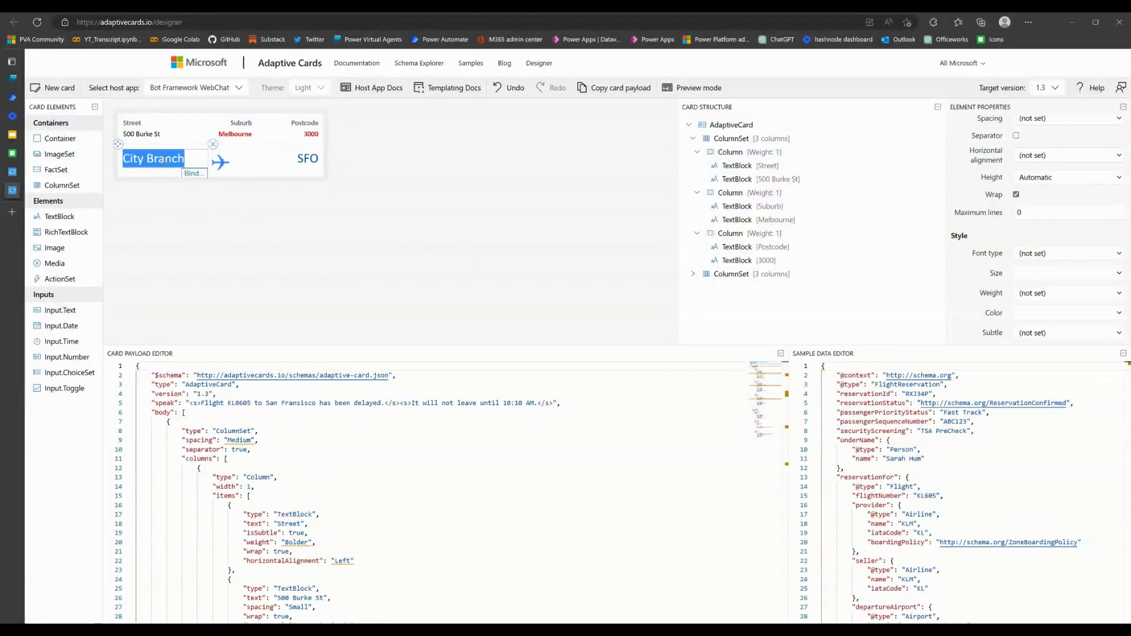
left_click(1120, 274)
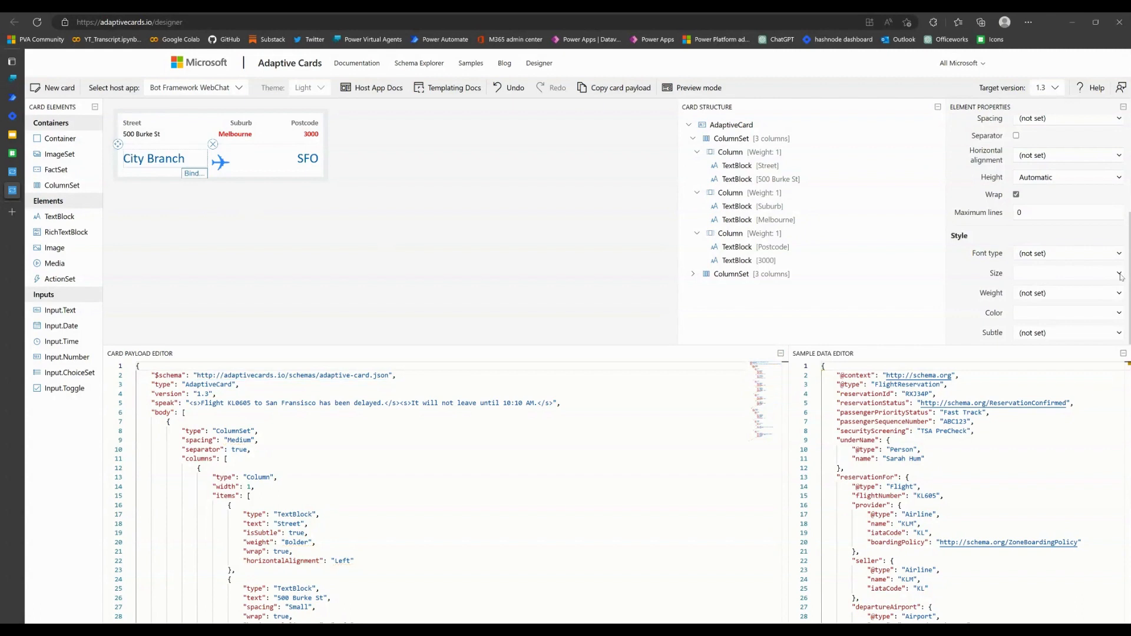
left_click(1061, 319)
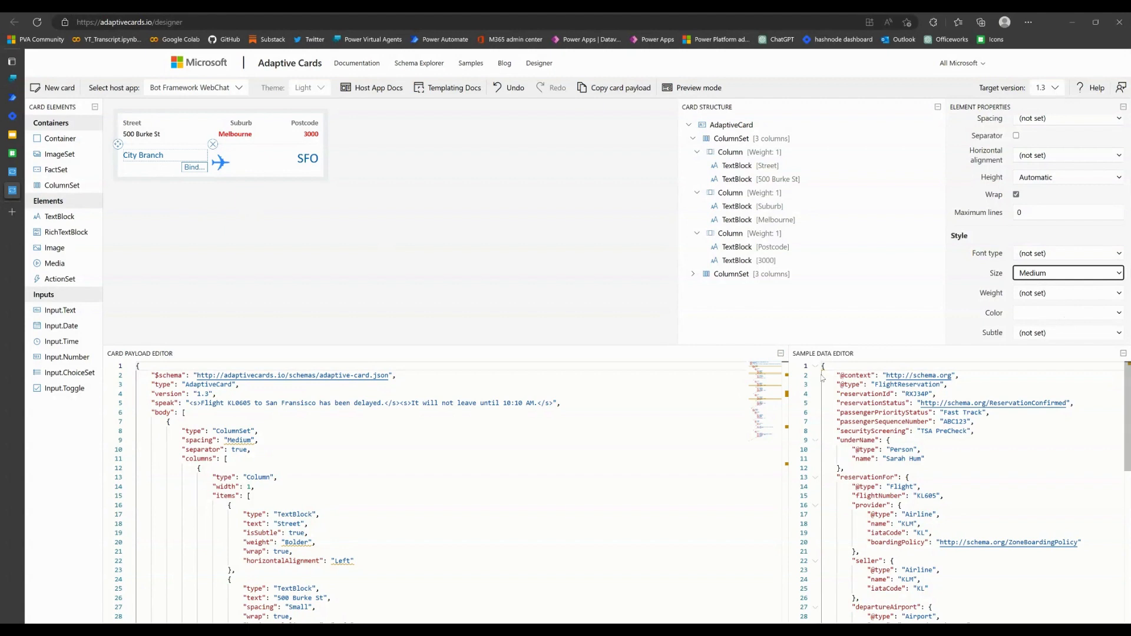
scroll(623, 449, "down", 5)
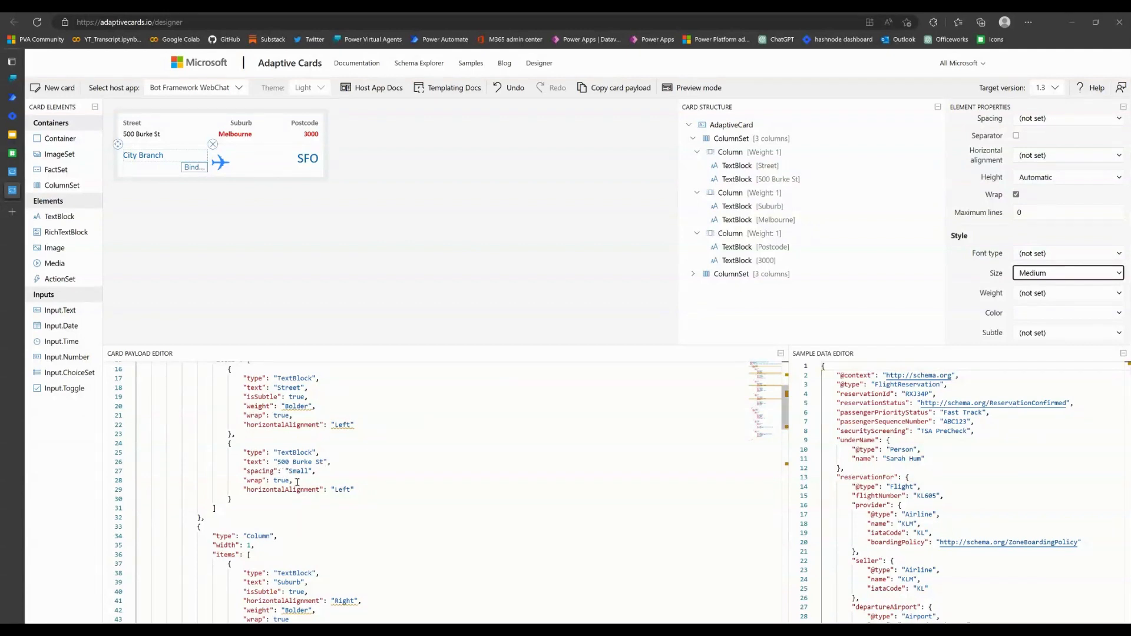
scroll(281, 481, "down", 5)
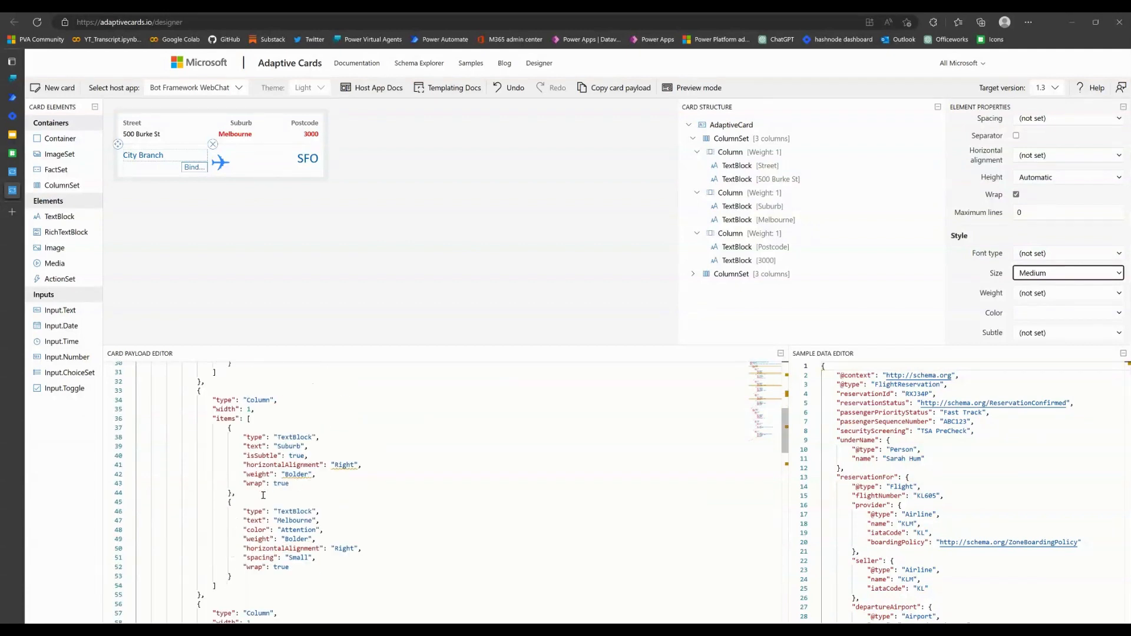
scroll(263, 495, "down", 2)
scroll(263, 507, "down", 5)
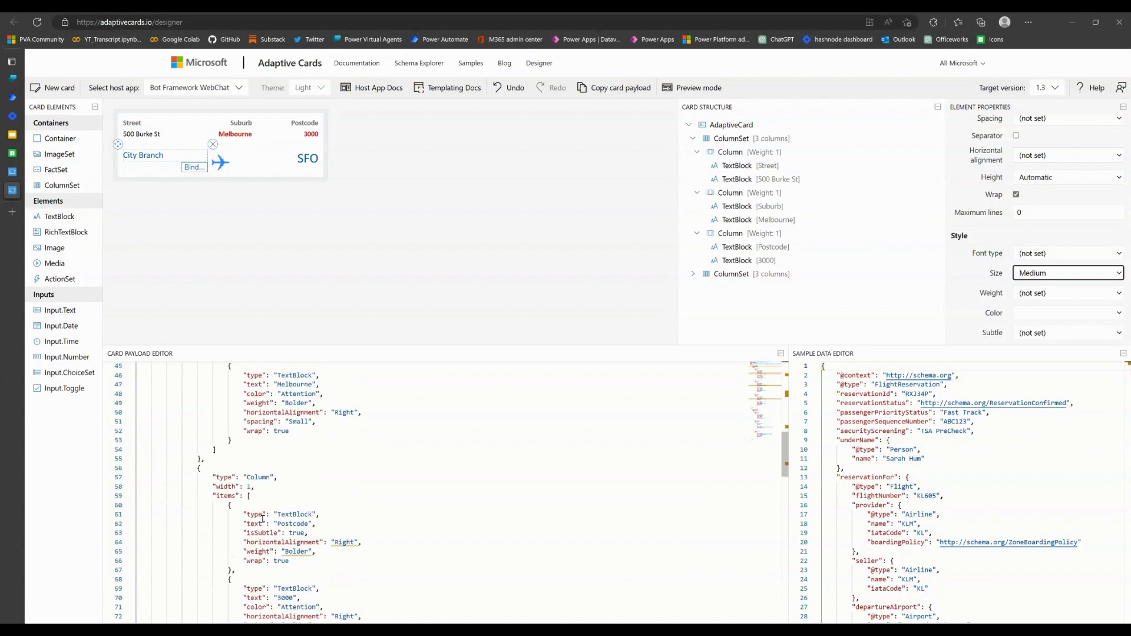
scroll(261, 519, "down", 5)
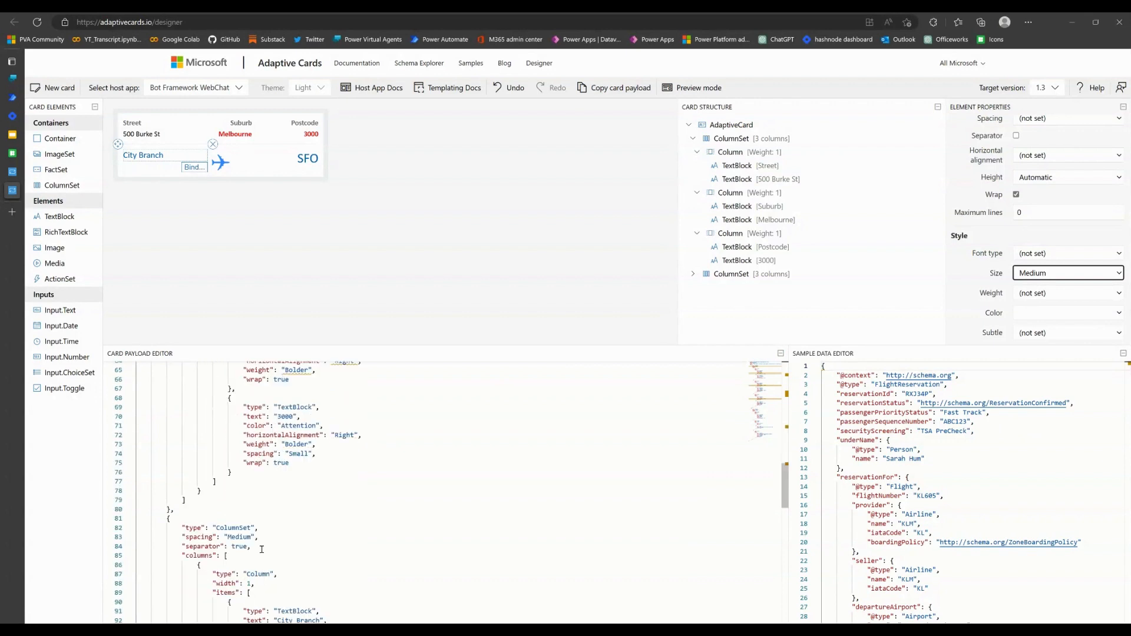
scroll(261, 549, "up", 10)
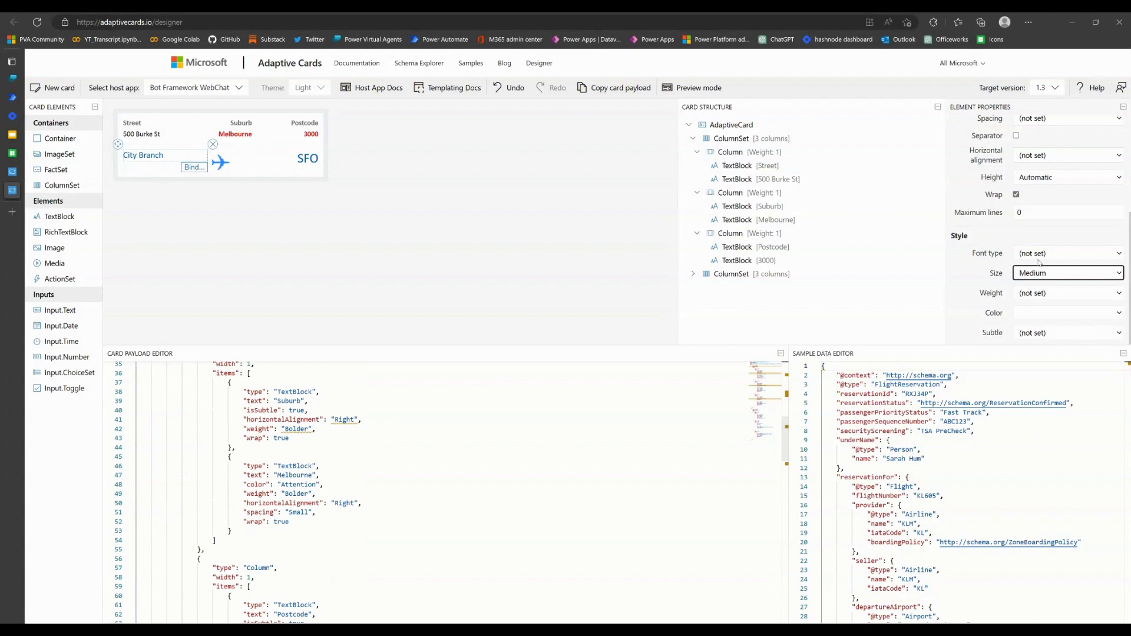
Set the text size of the arrival airport code SFO to Medium.
left_click(311, 163)
double_click(311, 162)
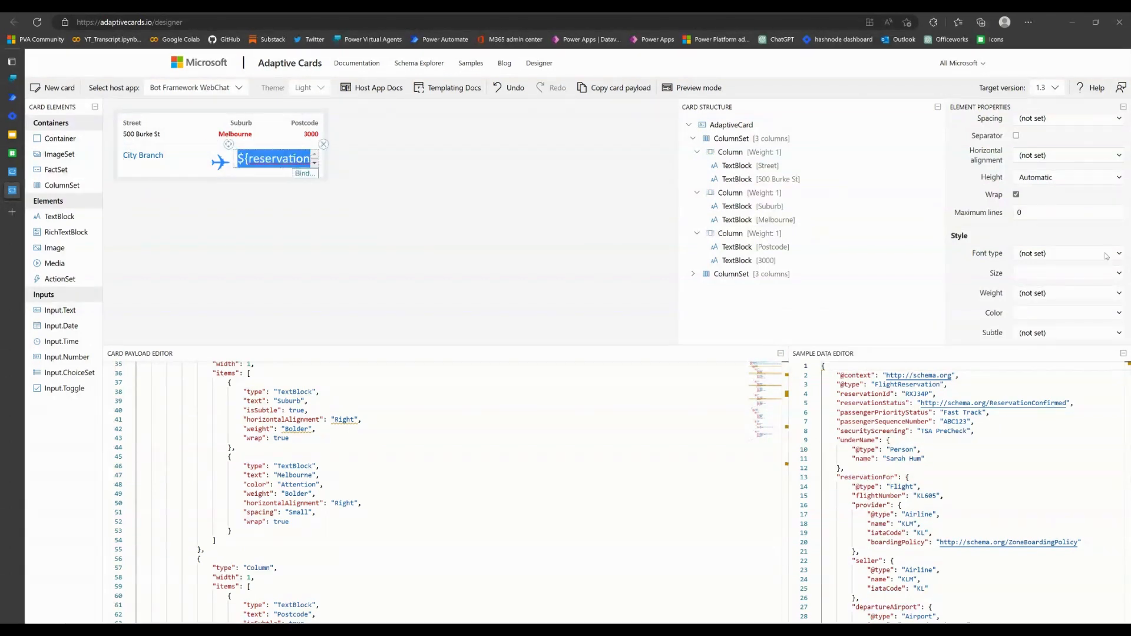
left_click(1105, 278)
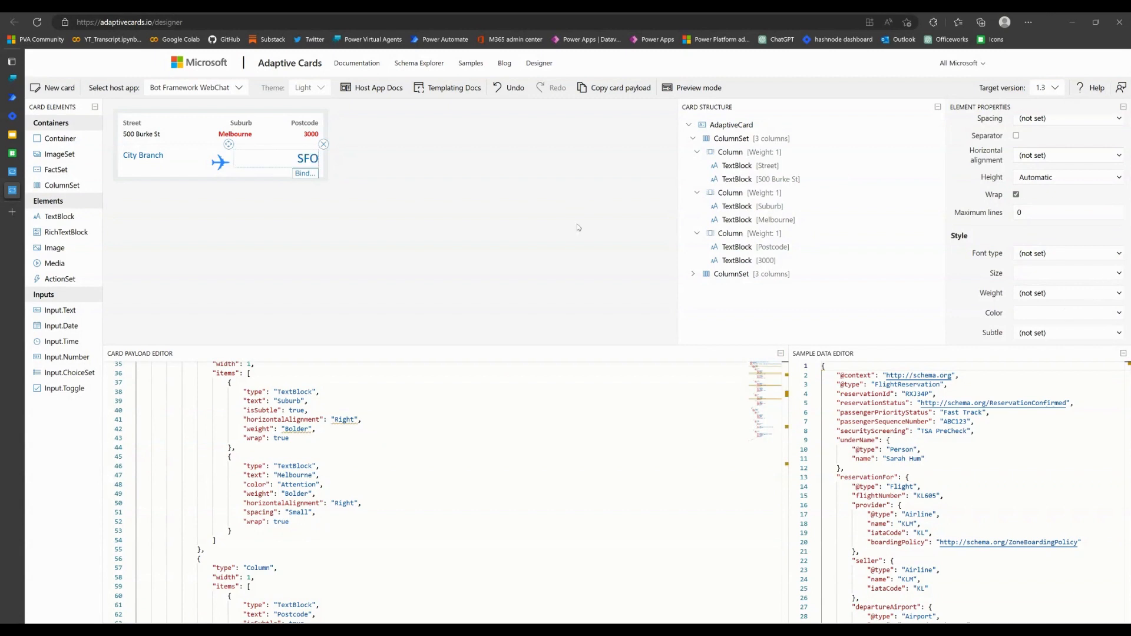
left_click(1074, 322)
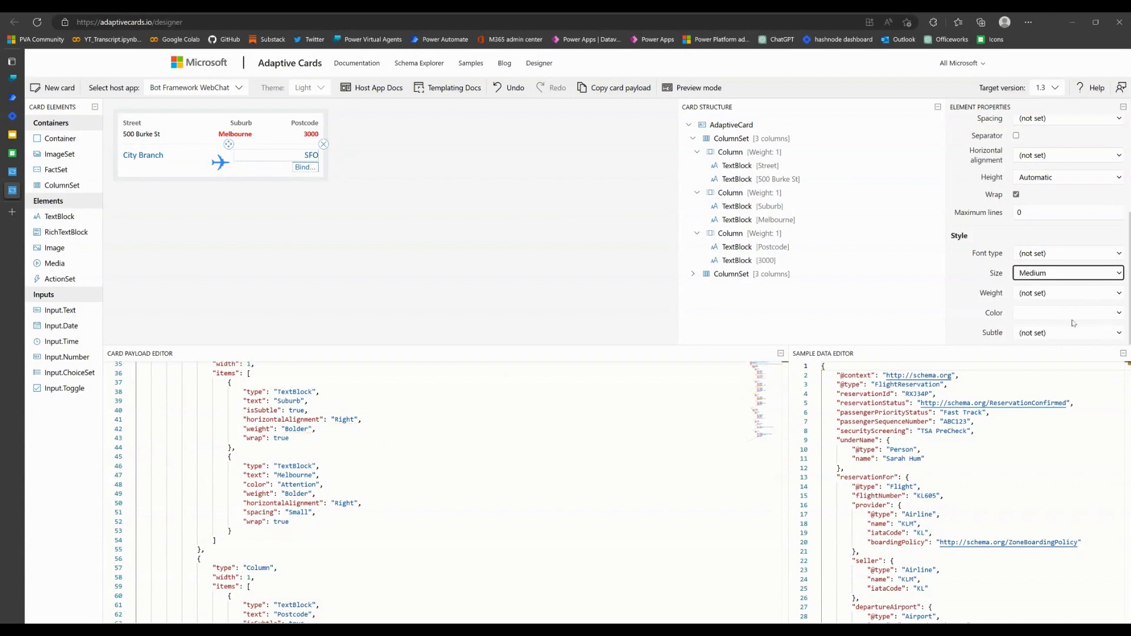
Clear the airplane image's URL in the card payload, leaving the empty quotes in place.
left_click(222, 166)
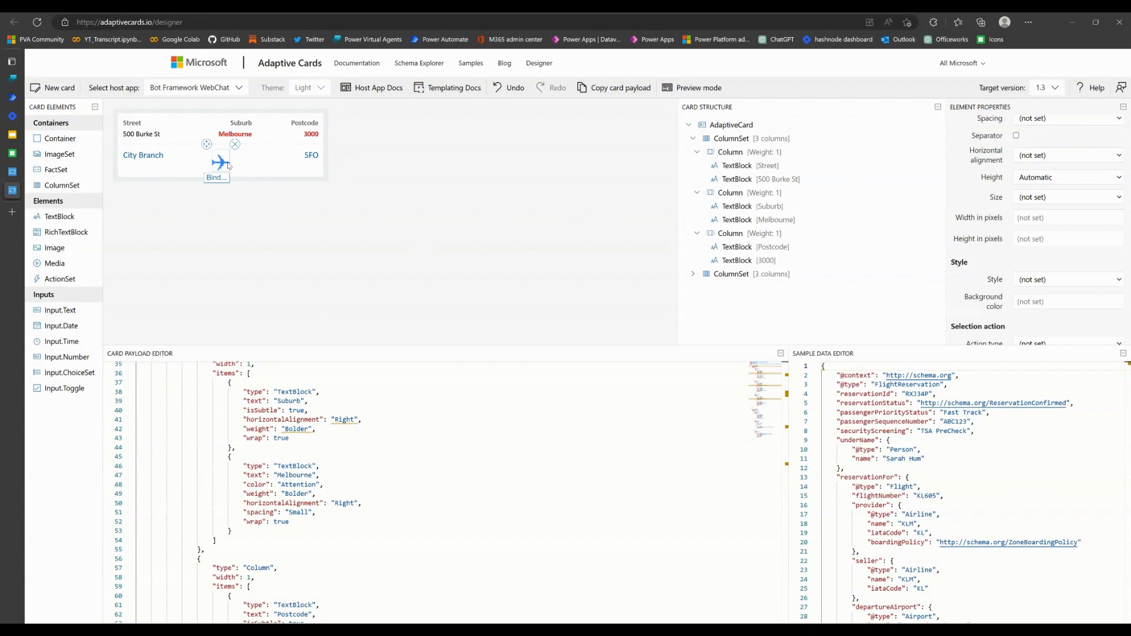
scroll(422, 452, "up", 10)
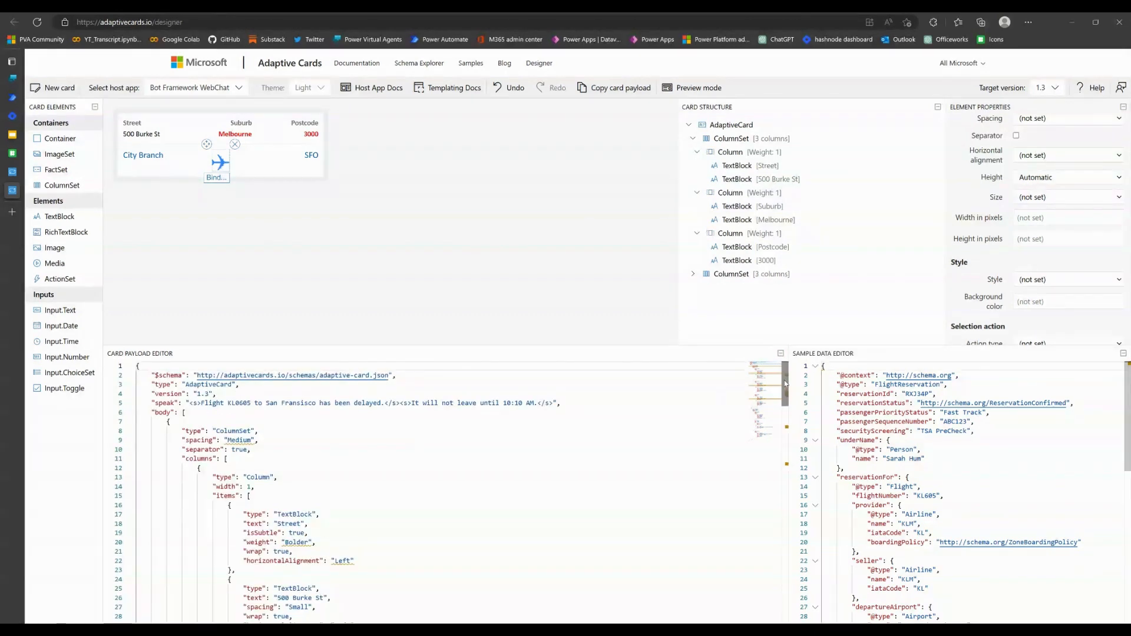
scroll(778, 406, "down", 2)
left_click_drag(778, 406, 780, 574)
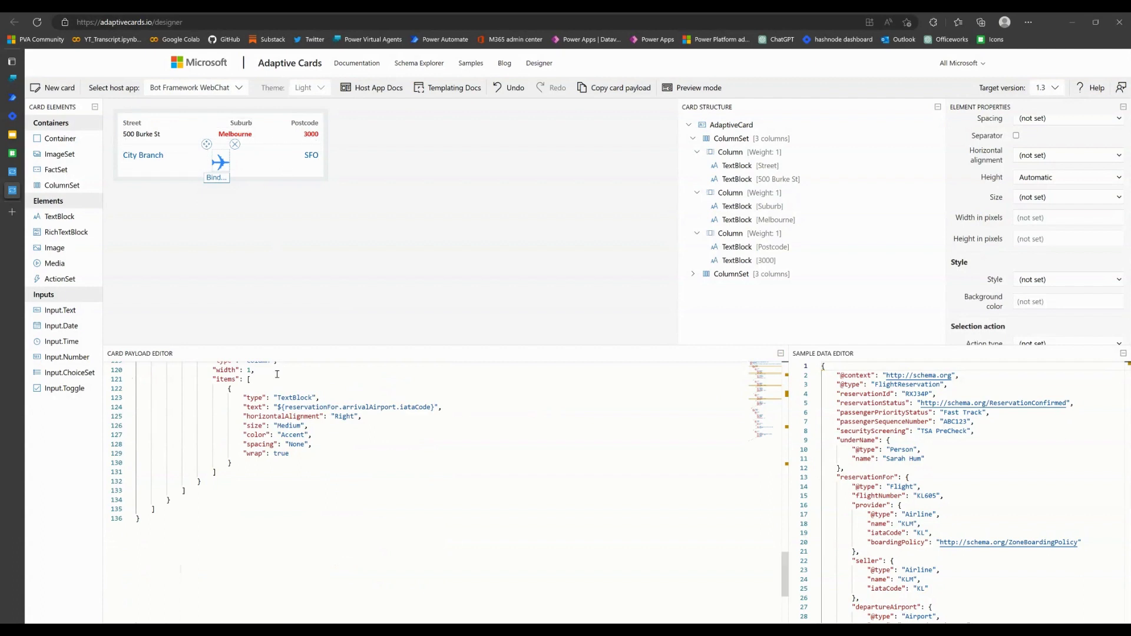
scroll(312, 479, "up", 2)
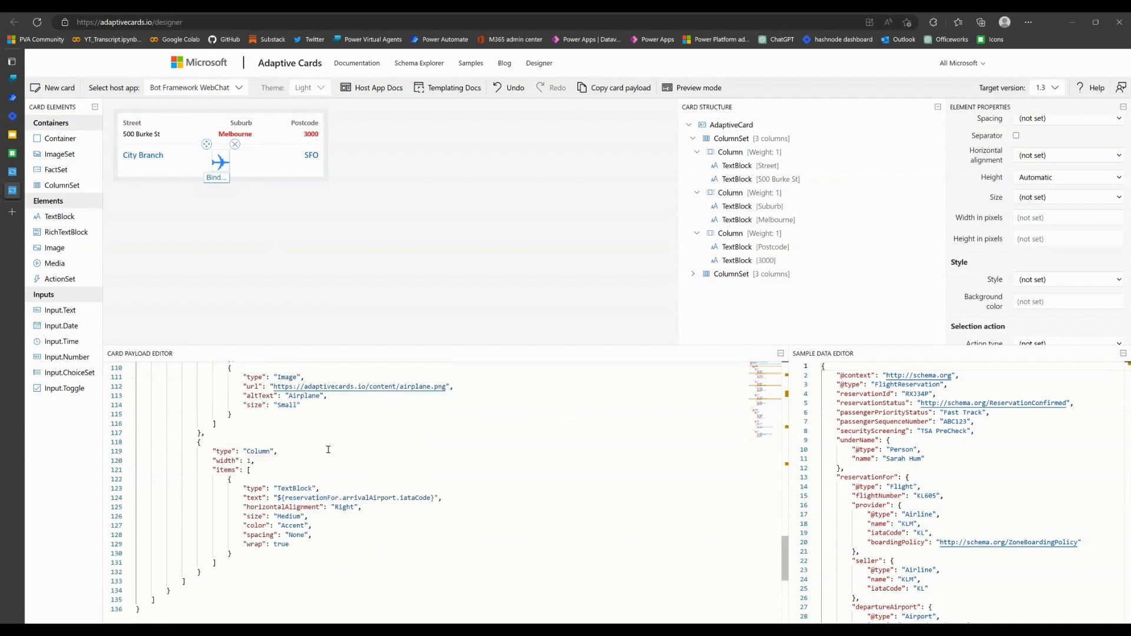
scroll(328, 450, "up", 1)
left_click_drag(273, 432, 447, 432)
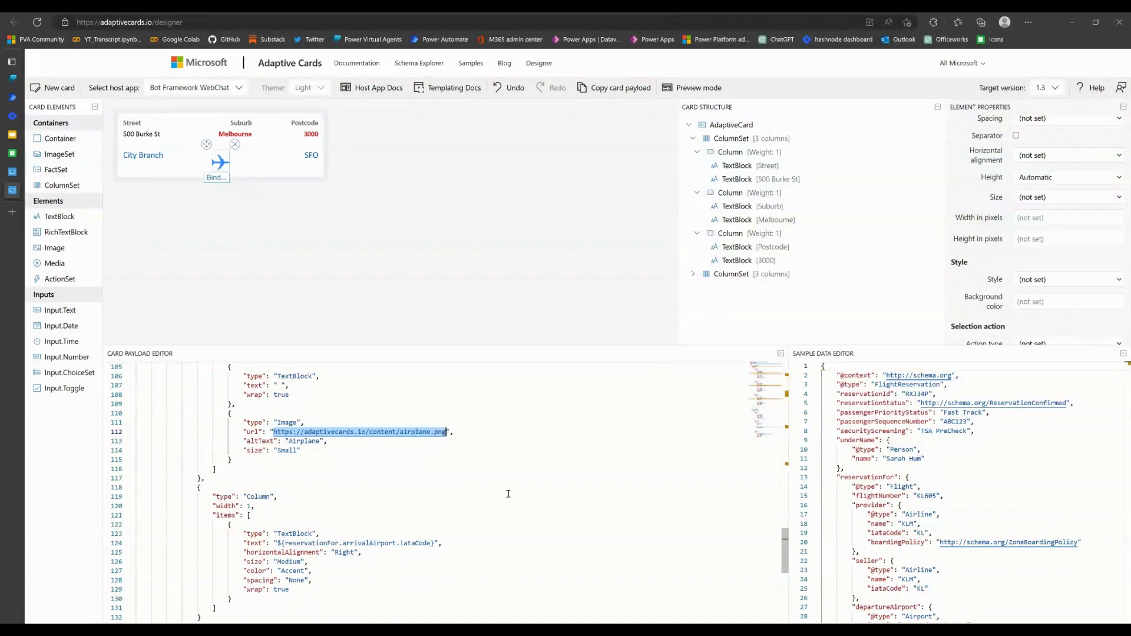
key("BackSpace")
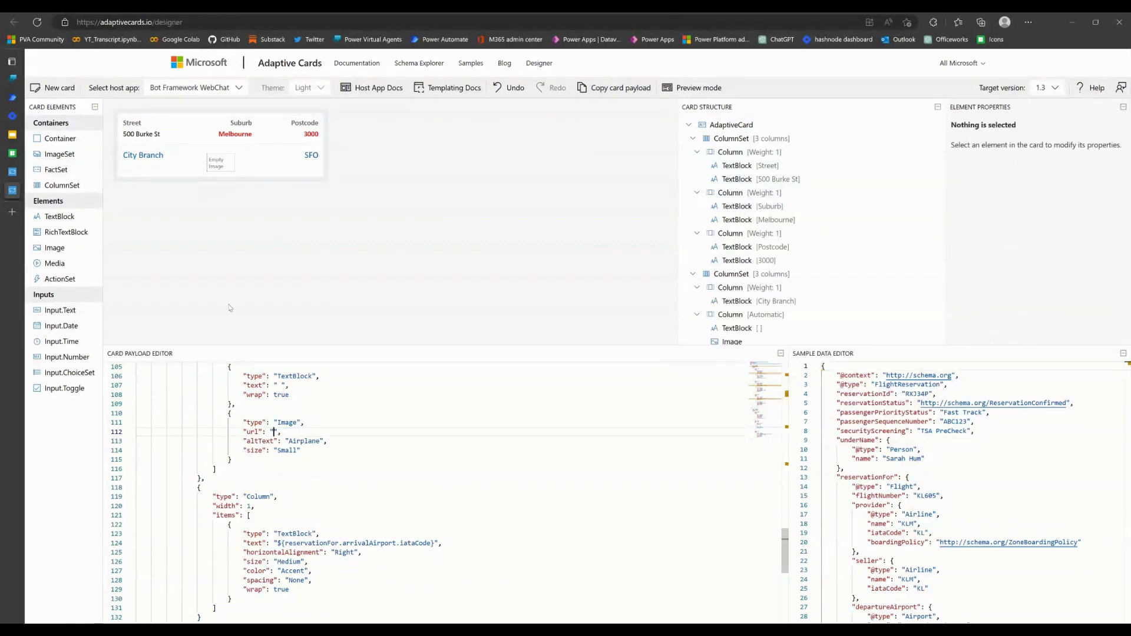
Switch to the Icons8 bank icons page and copy the image link of the merchant account icon with the blue person.
mouse_move(14, 193)
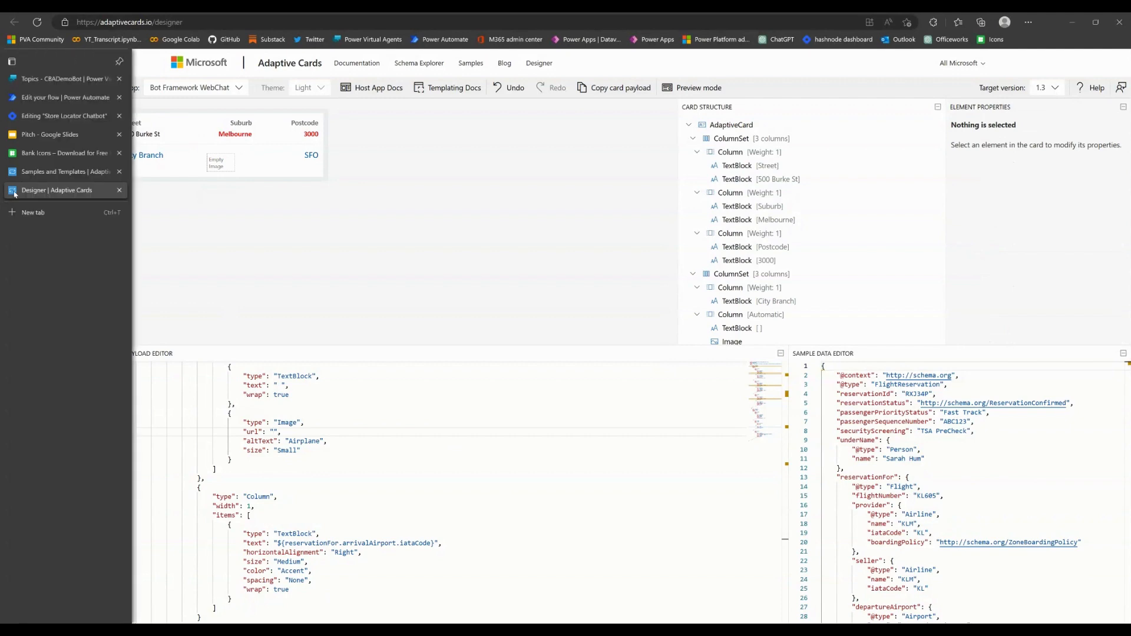
left_click(45, 157)
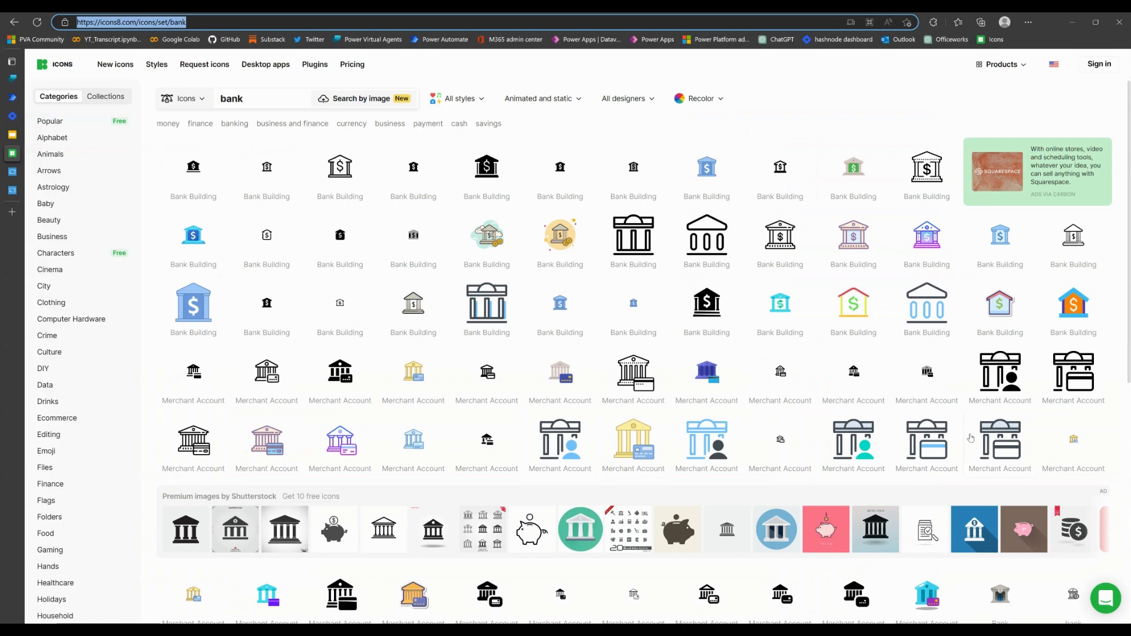
left_click(564, 442)
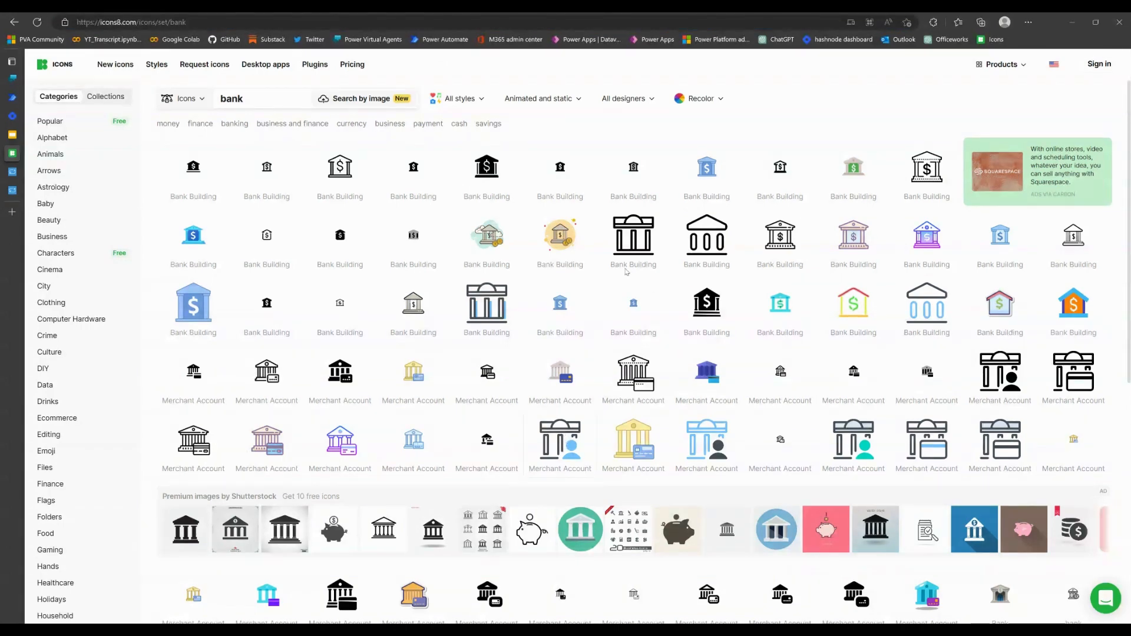
mouse_move(18, 157)
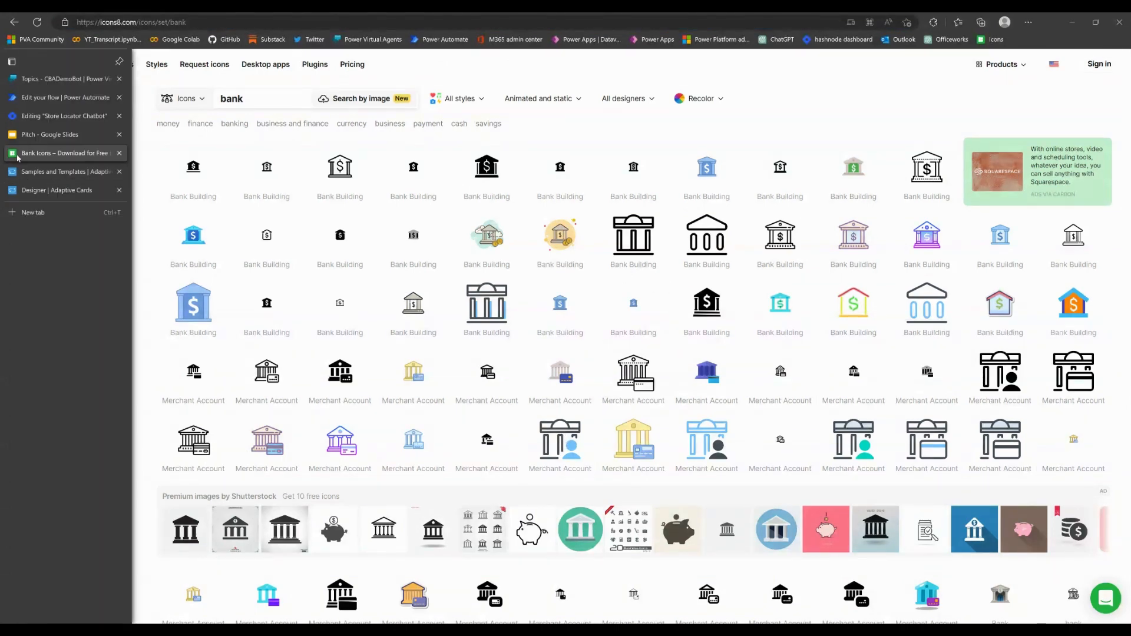
left_click(47, 189)
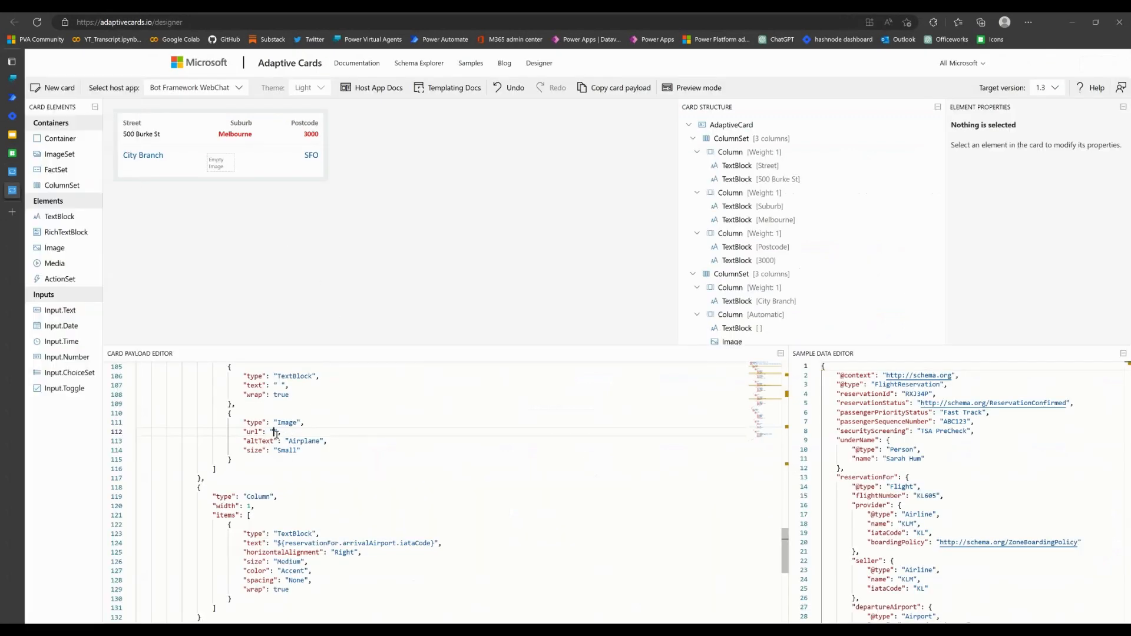
type("https://img.icons8.com/cotton/2x/merchant-account--v3.png")
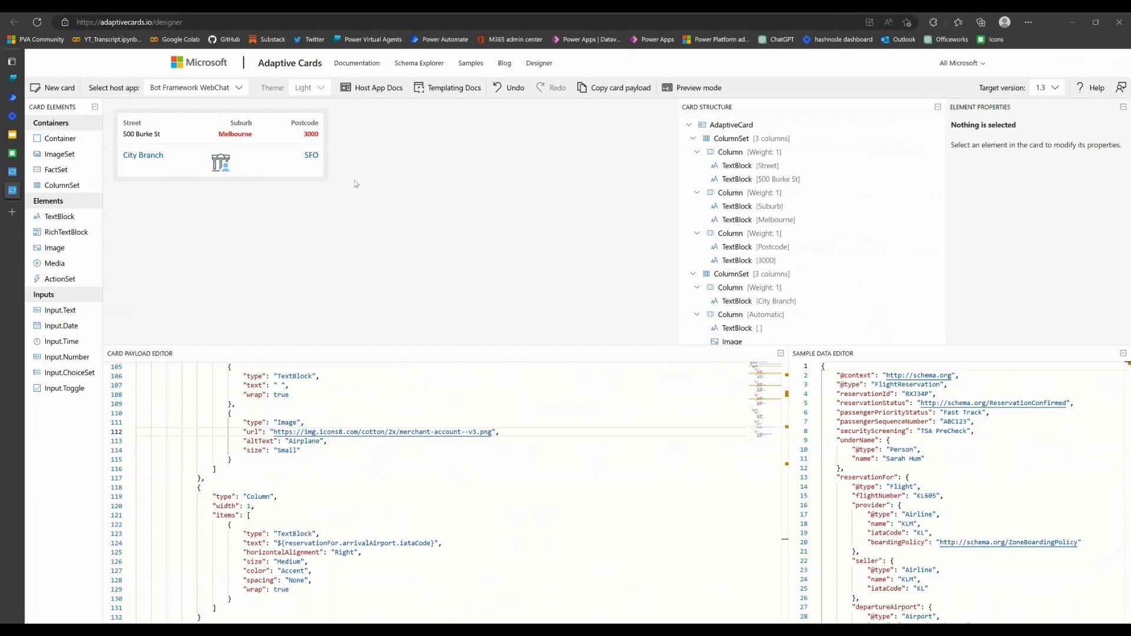
left_click(616, 92)
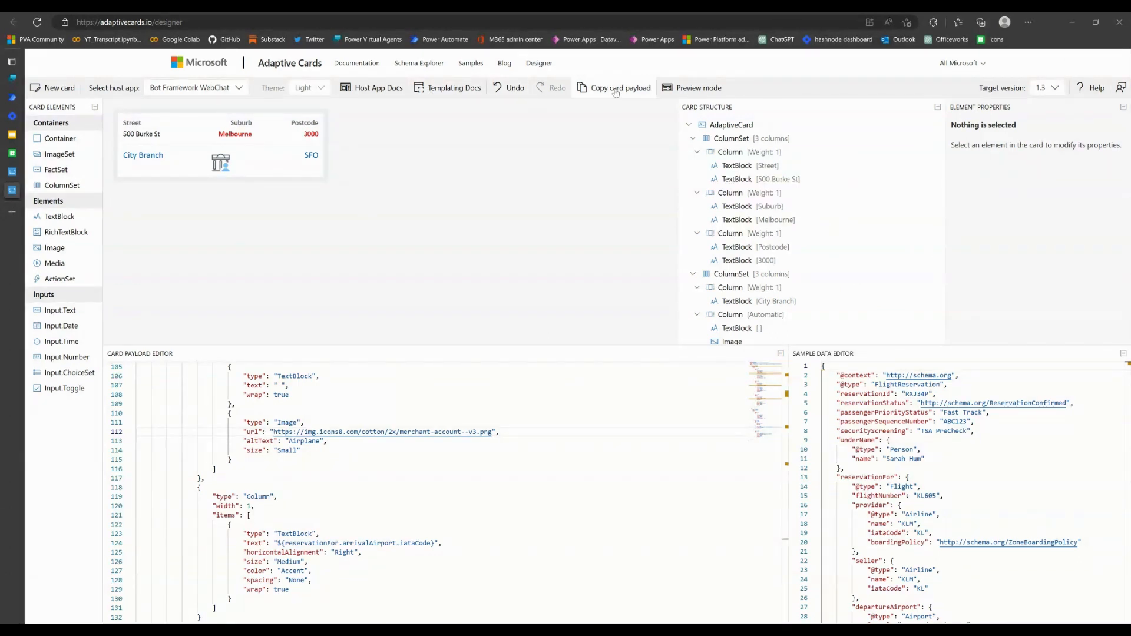
Switch to Power Virtual Agents and paste the copied card payload as the adaptive card's CardContent JSON in the StoreLocator topic.
mouse_move(15, 82)
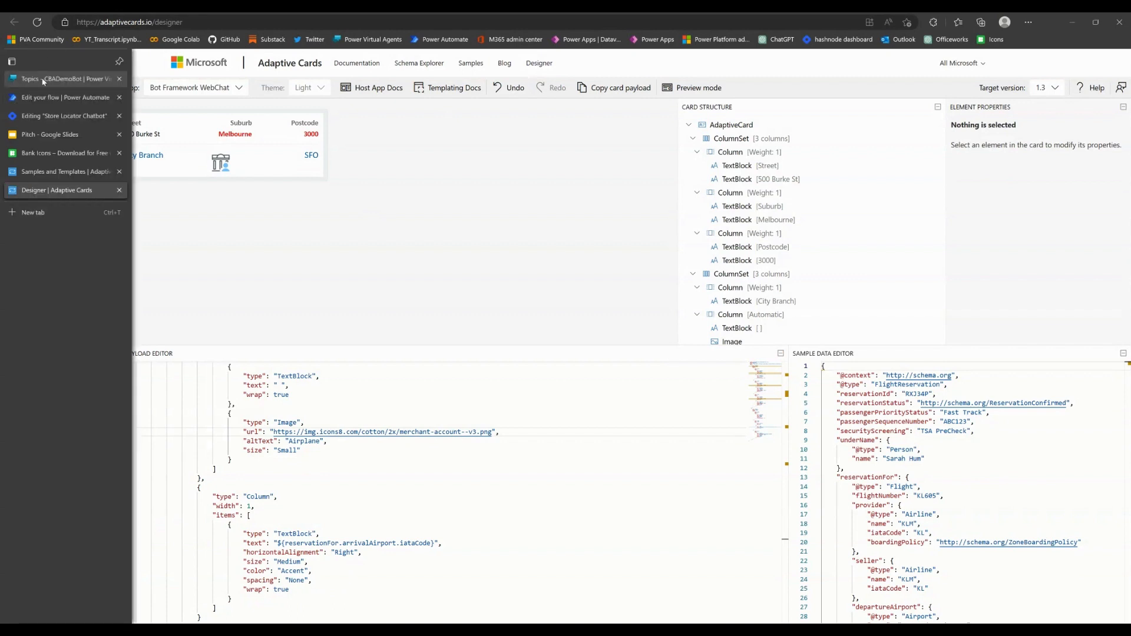
left_click(43, 81)
left_click(512, 299)
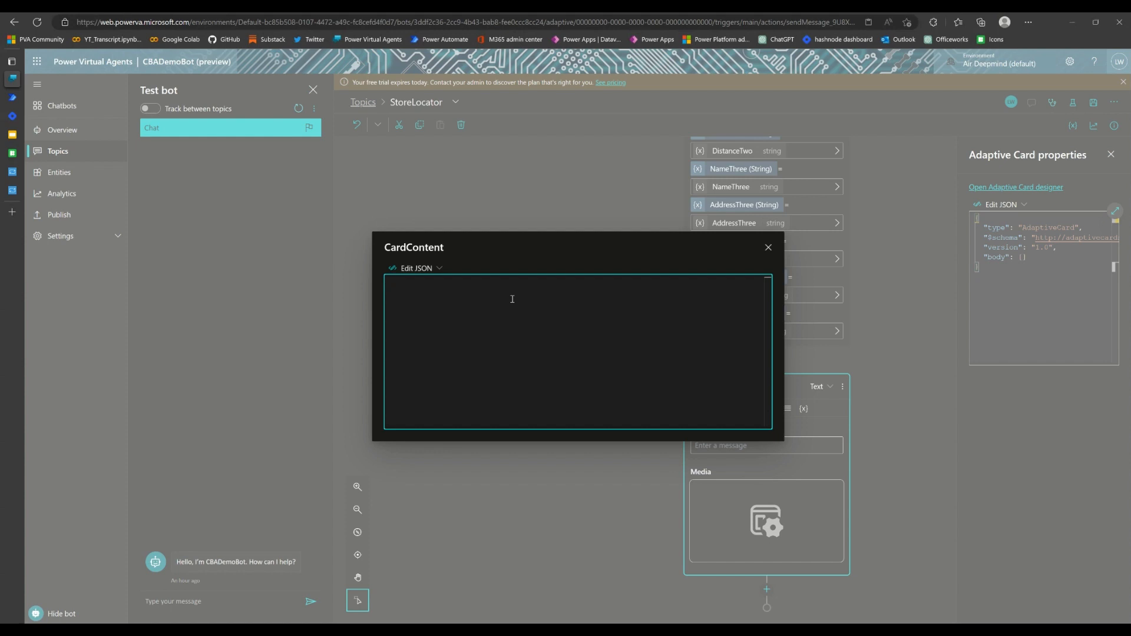
key("ctrl+v")
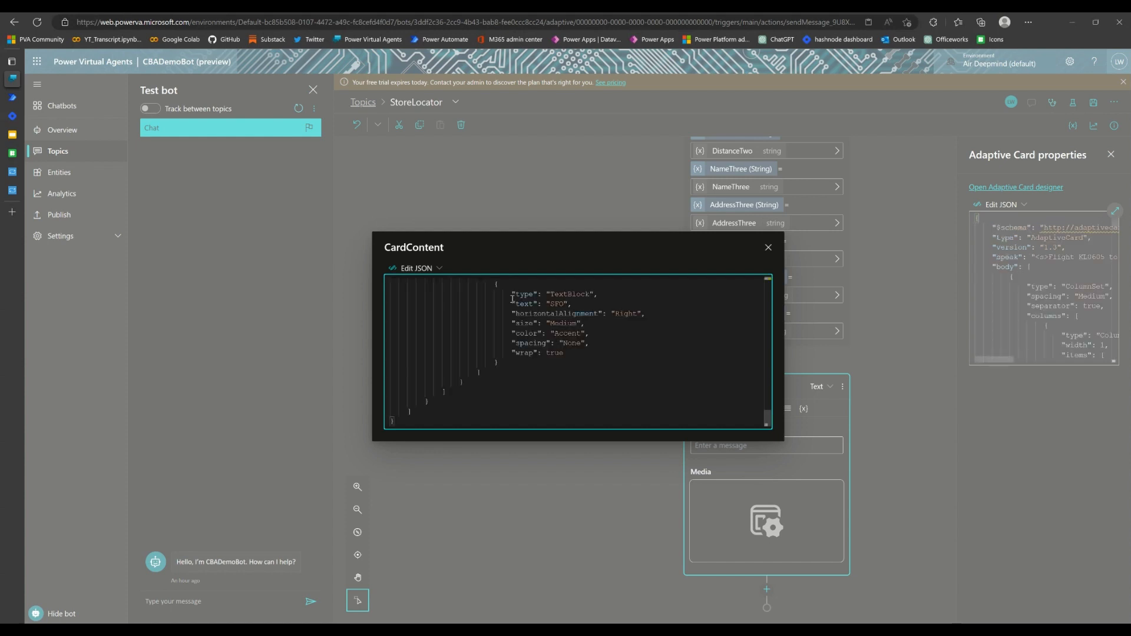
key("ctrl+Home")
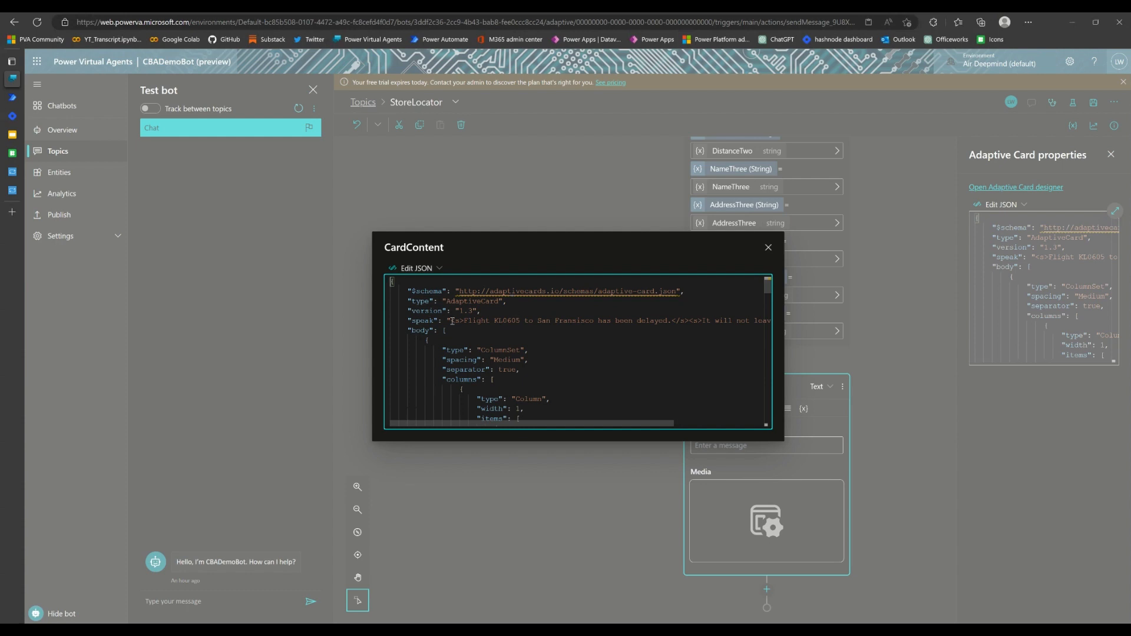
left_click_drag(466, 321, 559, 321)
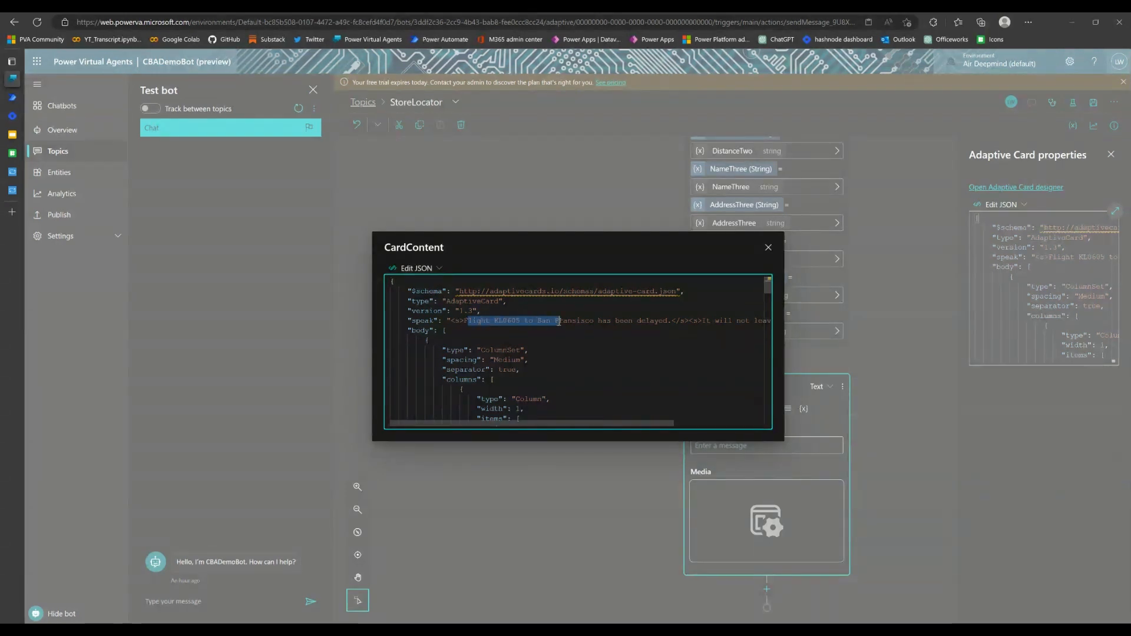
triple_click(583, 322)
left_click(584, 322)
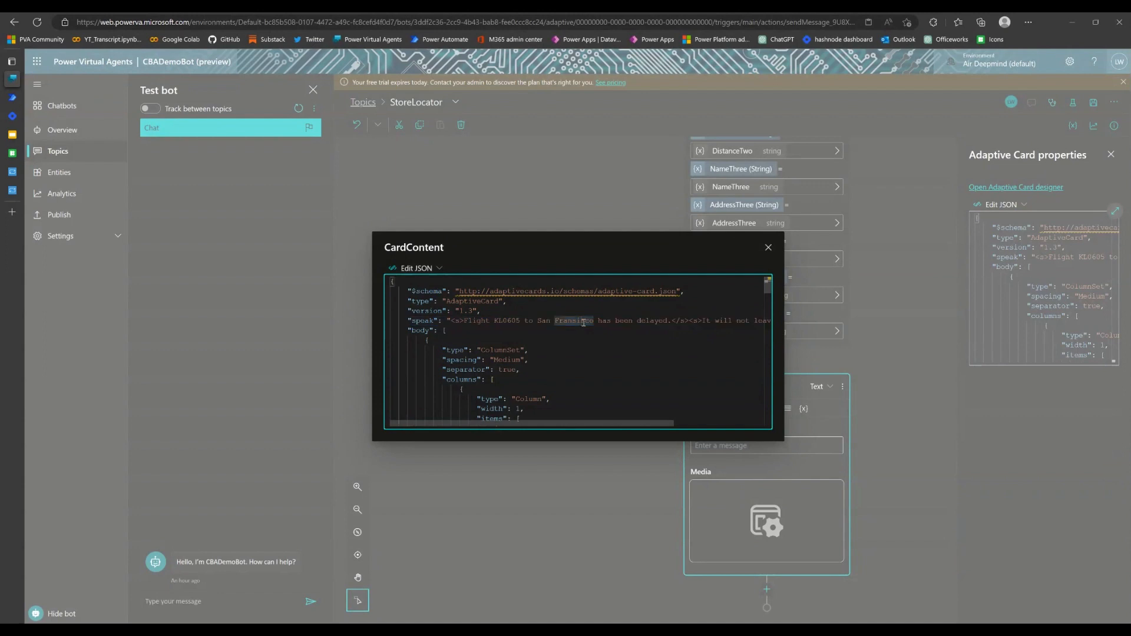
Change the CardContent editing mode from JSON to Formula.
left_click(444, 274)
left_click(442, 269)
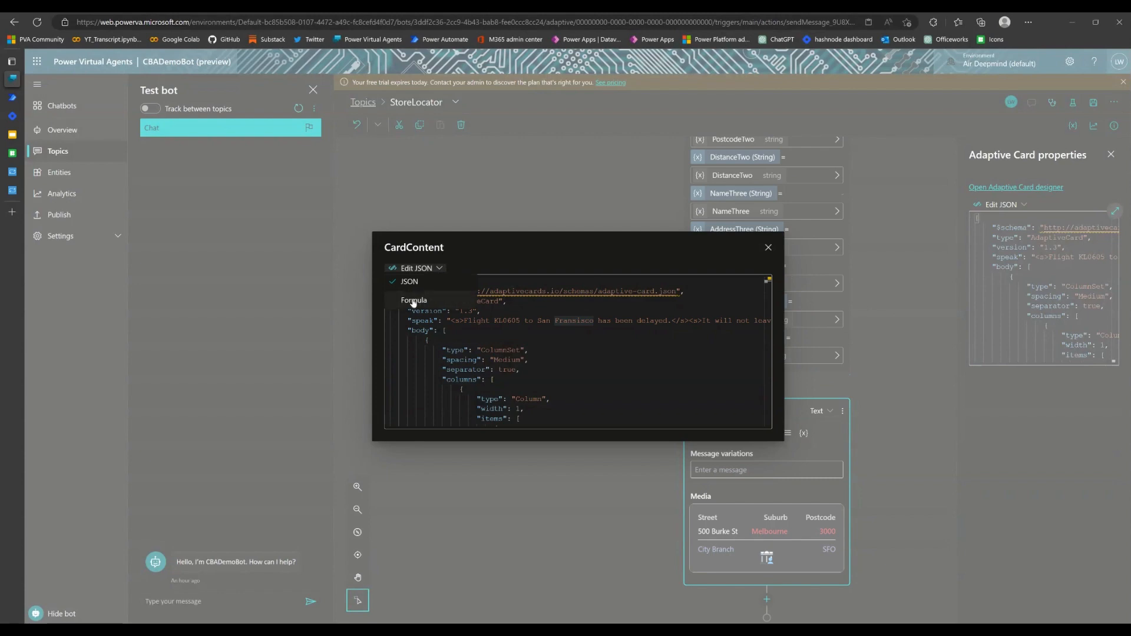
left_click(414, 301)
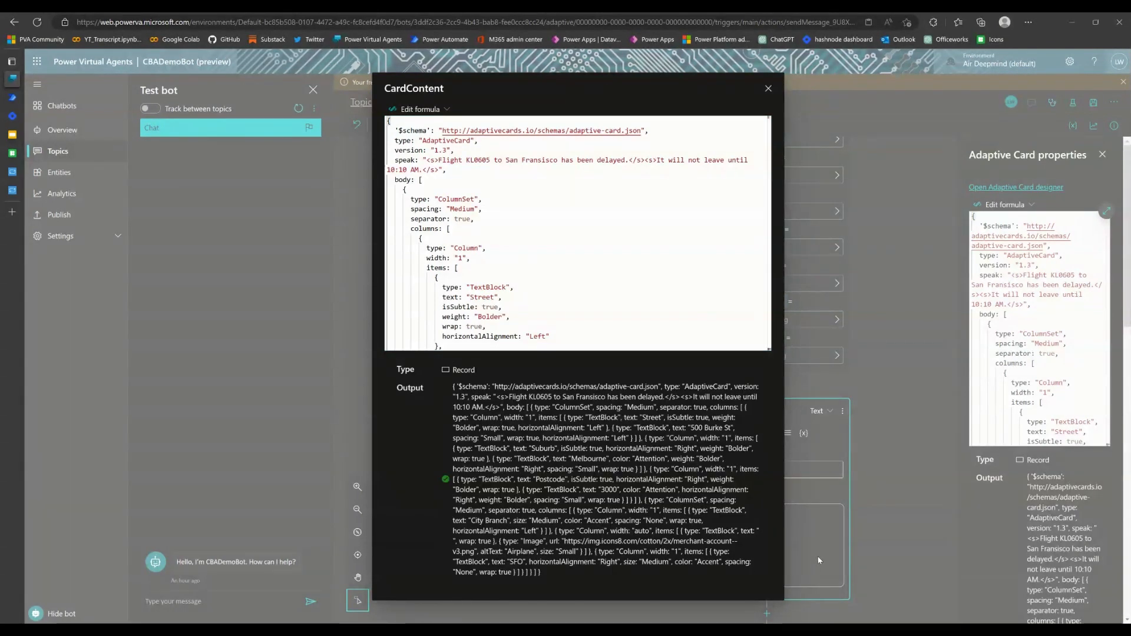
Examine the SFO text block at the end of the formula and its matching element in the Adaptive Cards designer.
scroll(605, 225, "down", 5)
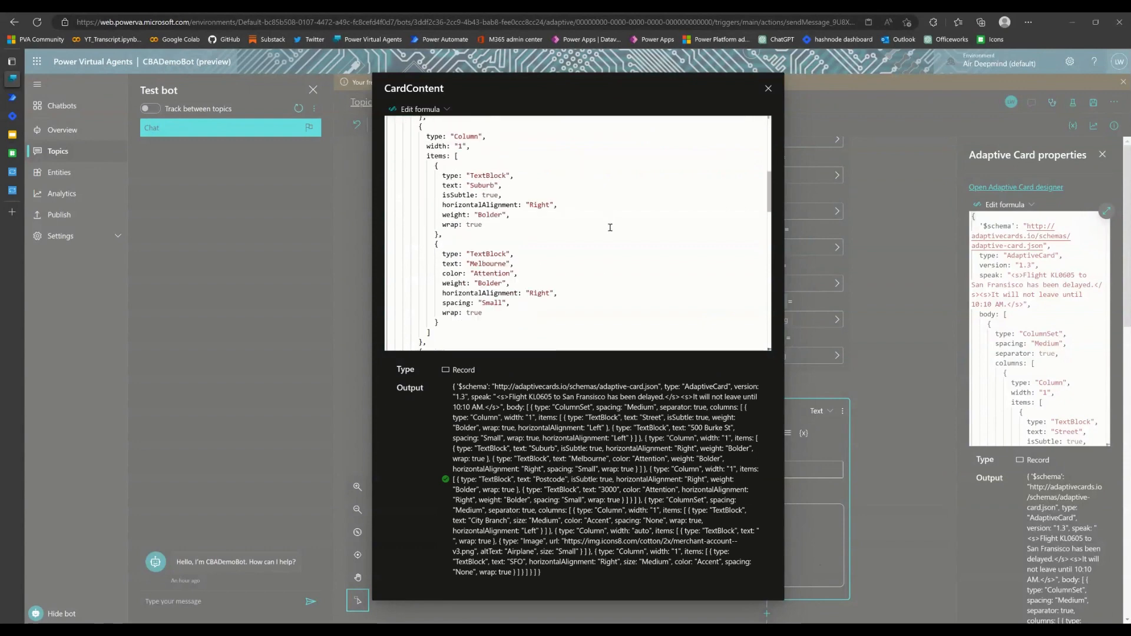
scroll(610, 231, "down", 10)
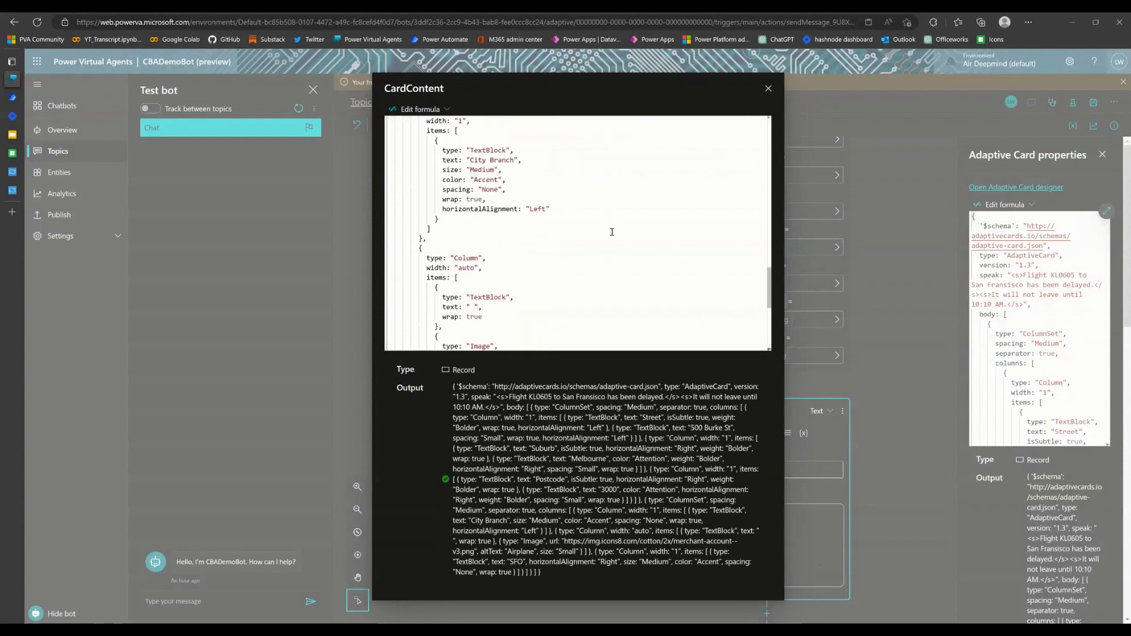
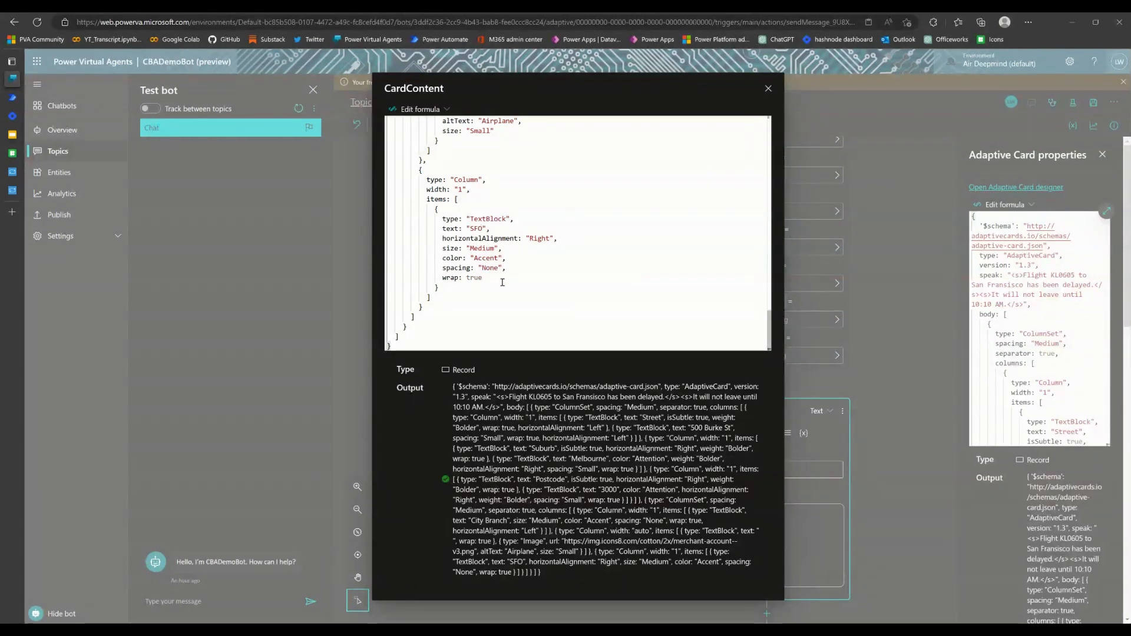
double_click(475, 230)
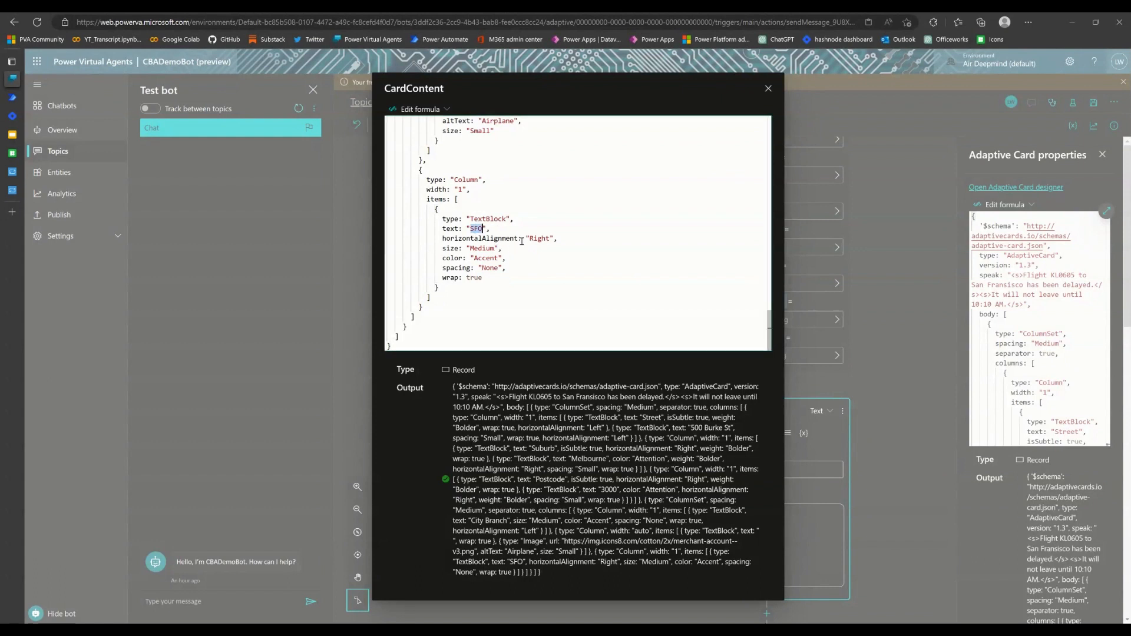
left_click(528, 277)
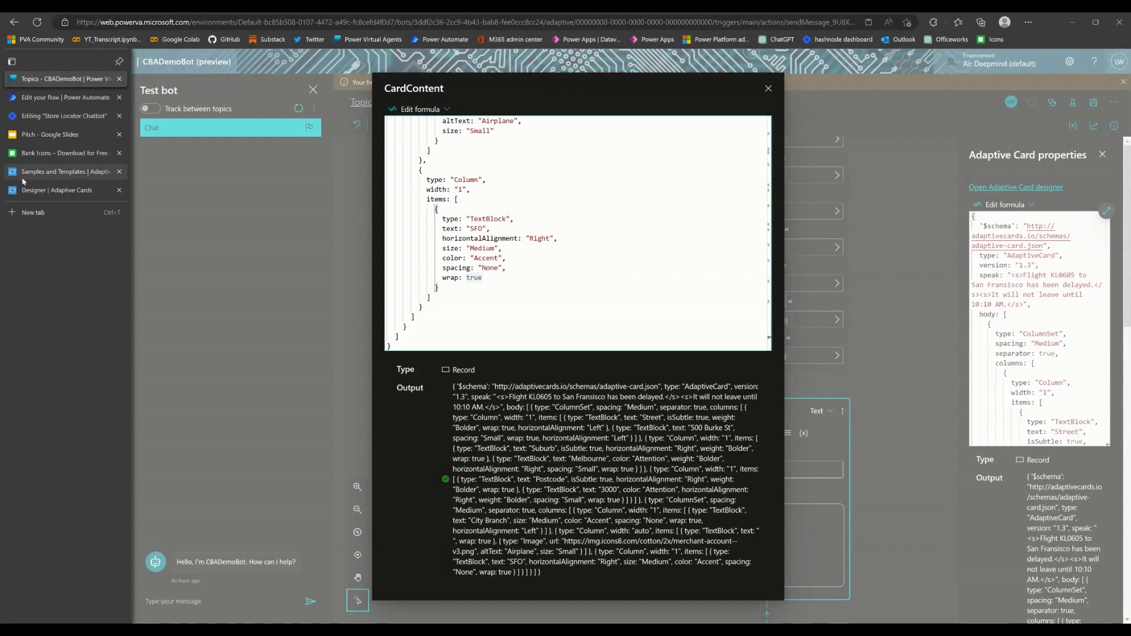
left_click(37, 174)
left_click(36, 190)
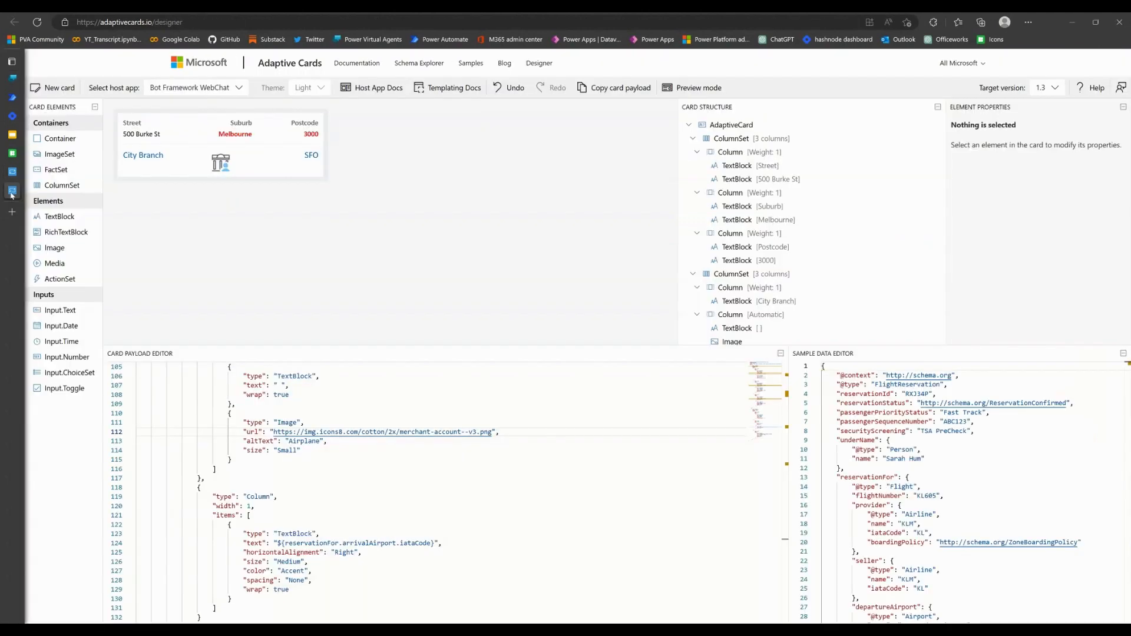
left_click(309, 158)
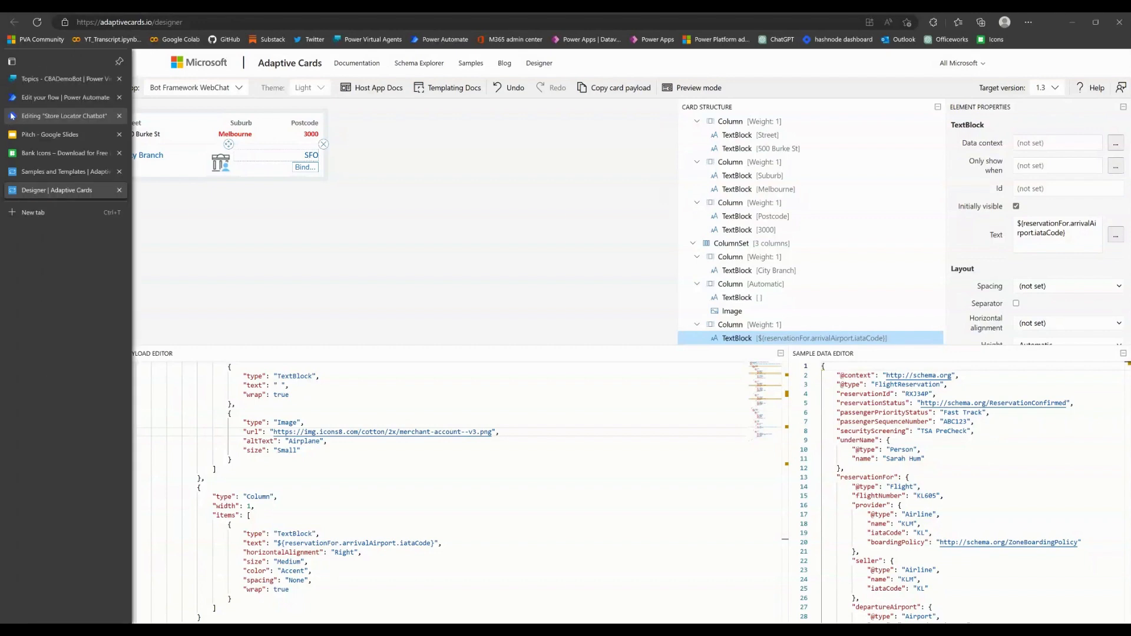
Back in Power Virtual Agents, remove the "SFO" value with its quotes from the last TextBlock's text property in the formula.
left_click(48, 81)
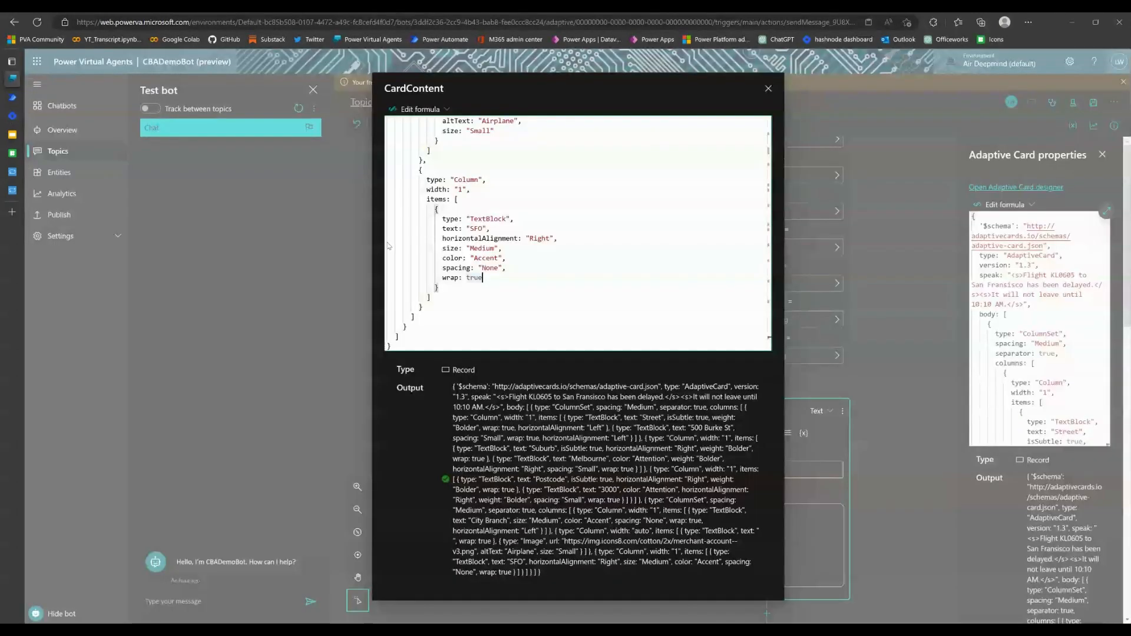
double_click(475, 229)
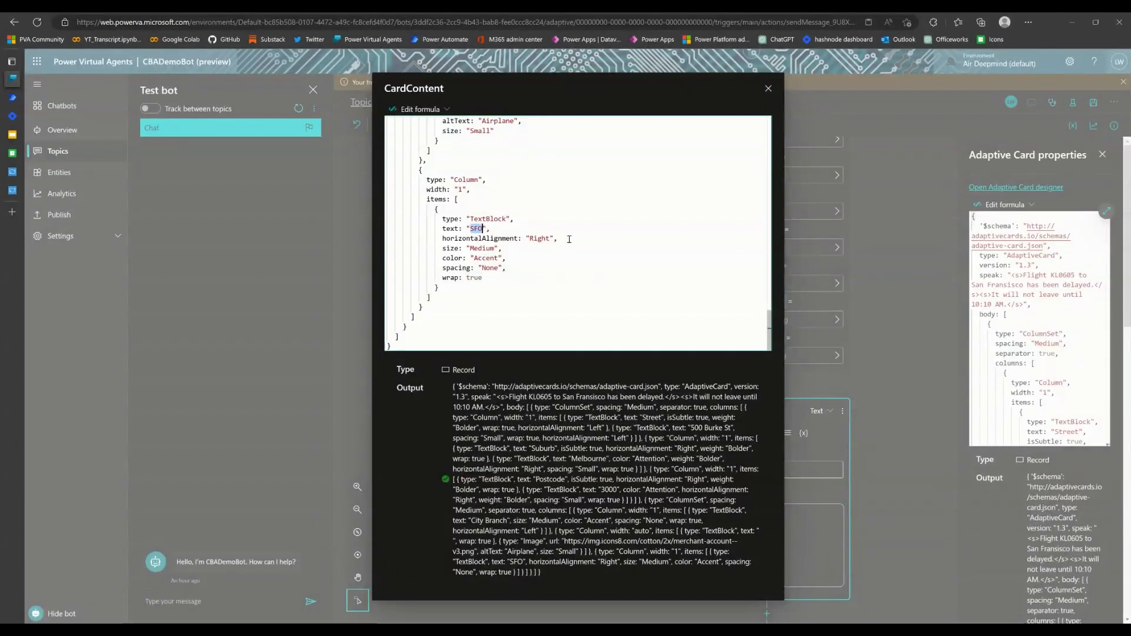
key("Right")
key("Right")
key("BackSpace")
key("BackSpace")
key("BackSpace")
key("BackSpace")
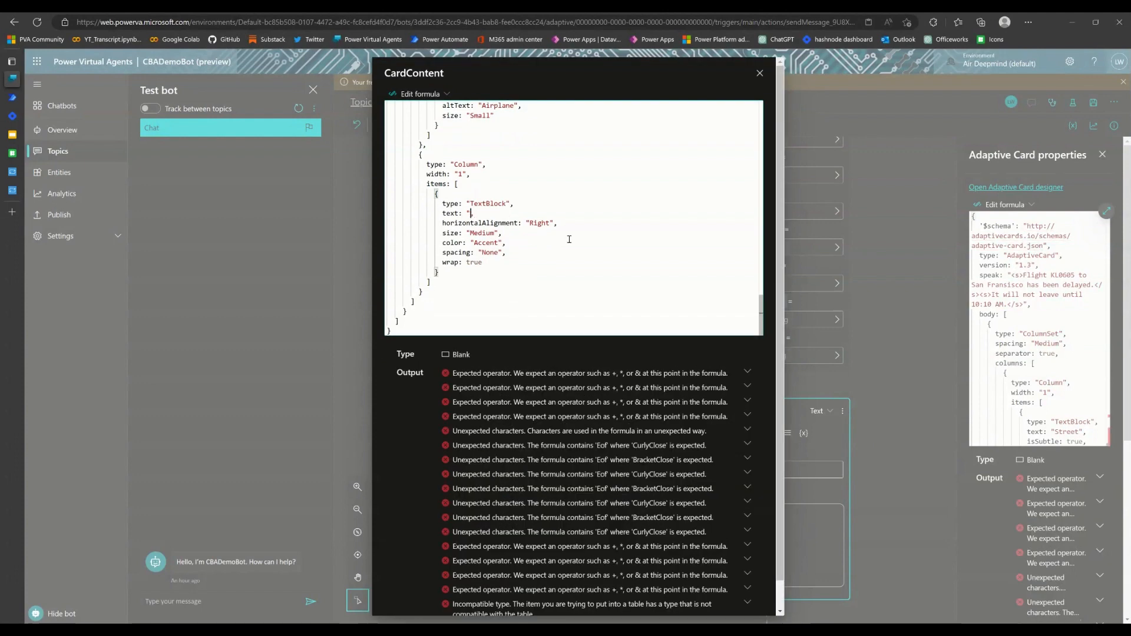
key("BackSpace")
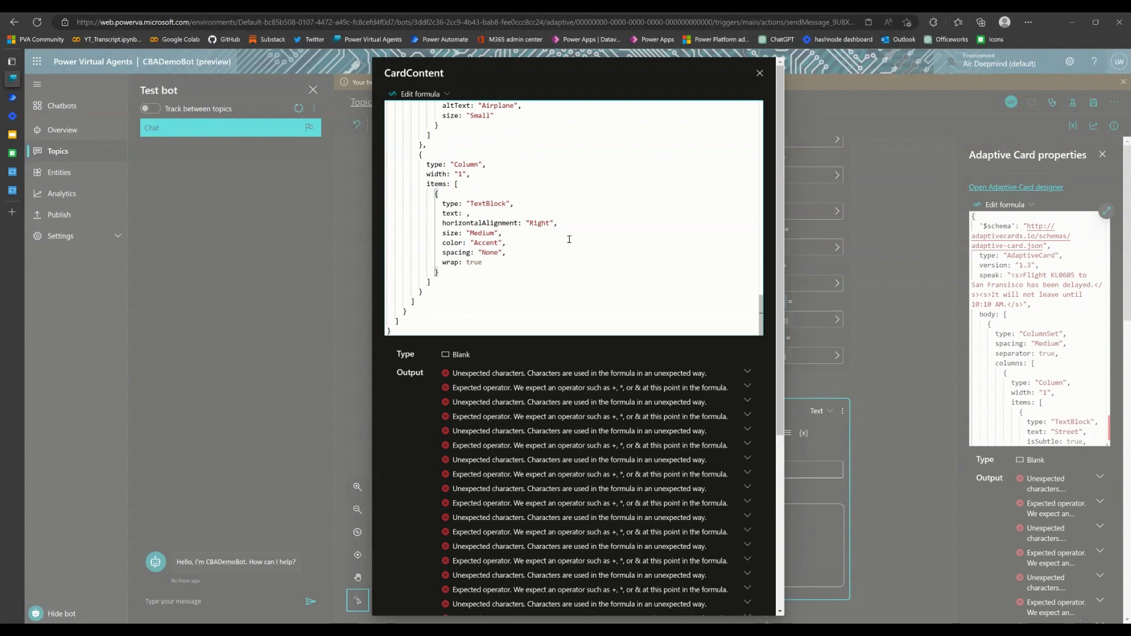
type("(Topic")
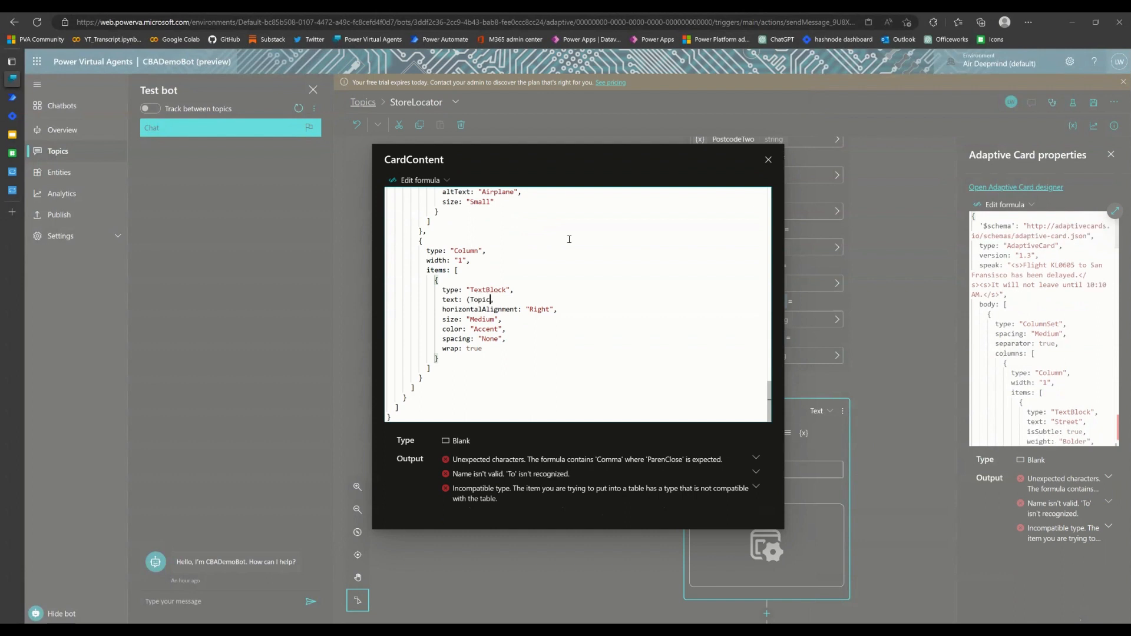
type(".")
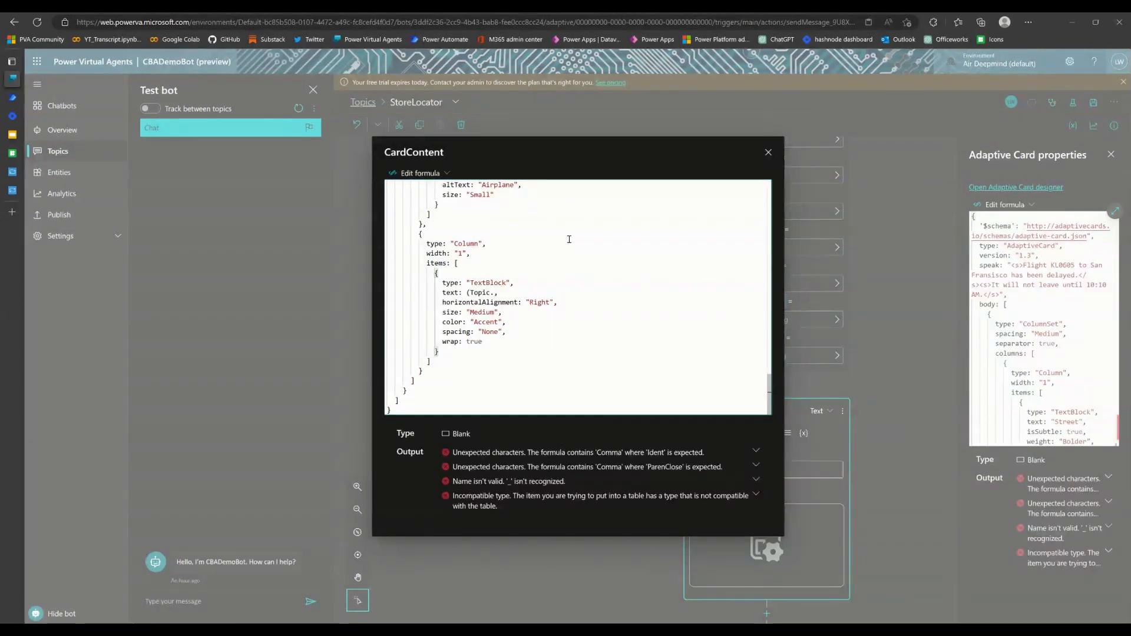
key("BackSpace")
key("BackSpace")
key("BackSpace")
key("BackSpace")
key("BackSpace")
key("BackSpace")
key("BackSpace")
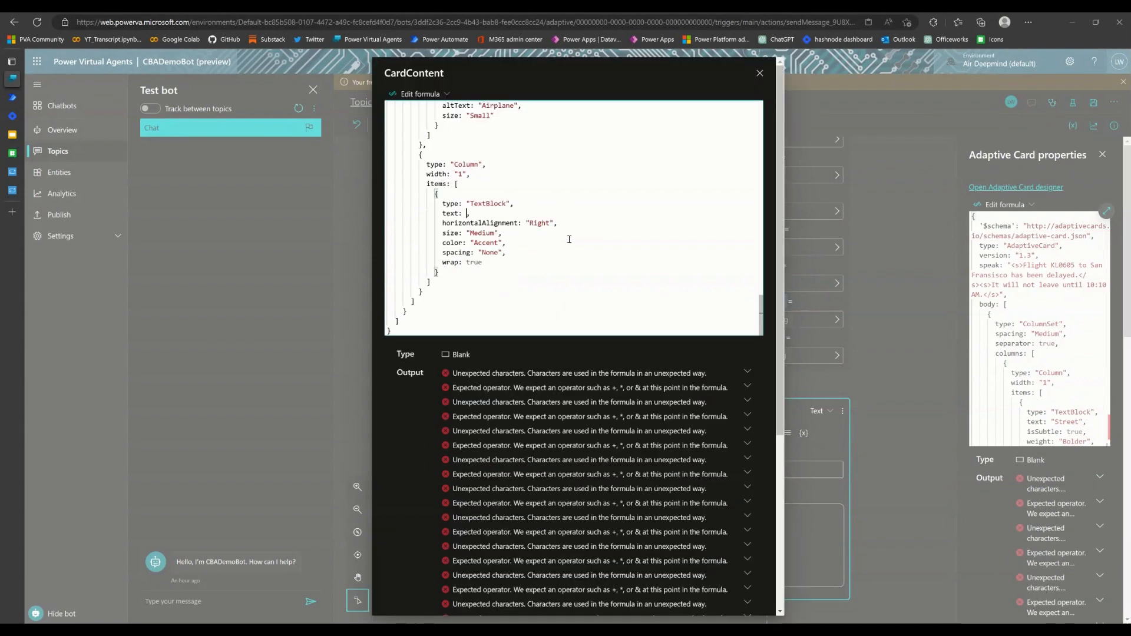
type("Topo")
key("BackSpace")
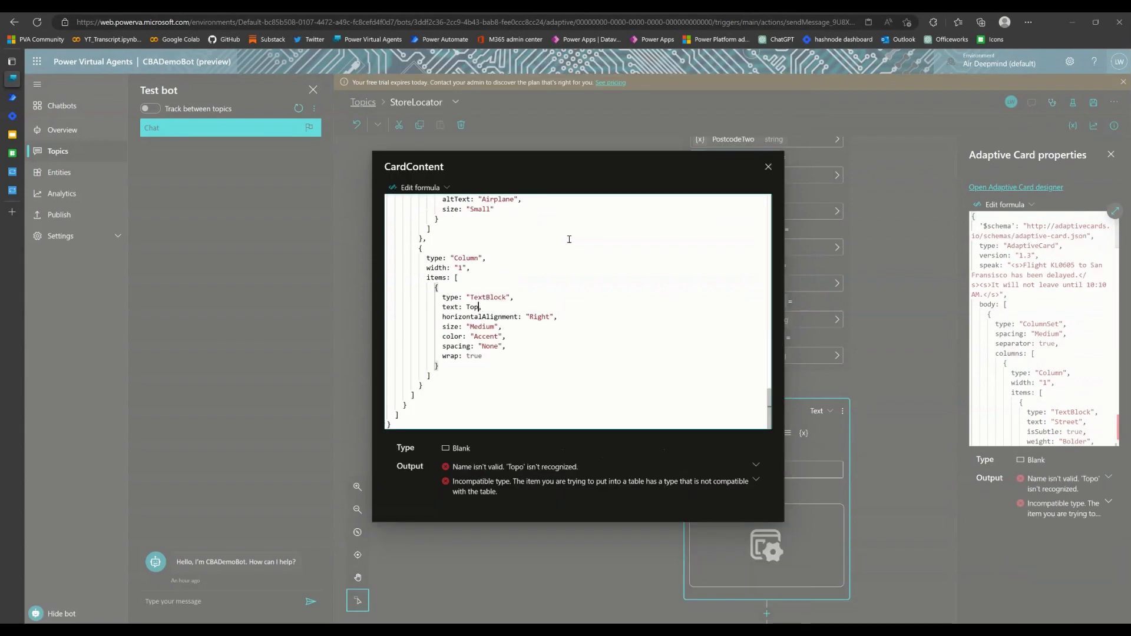
type("ic(")
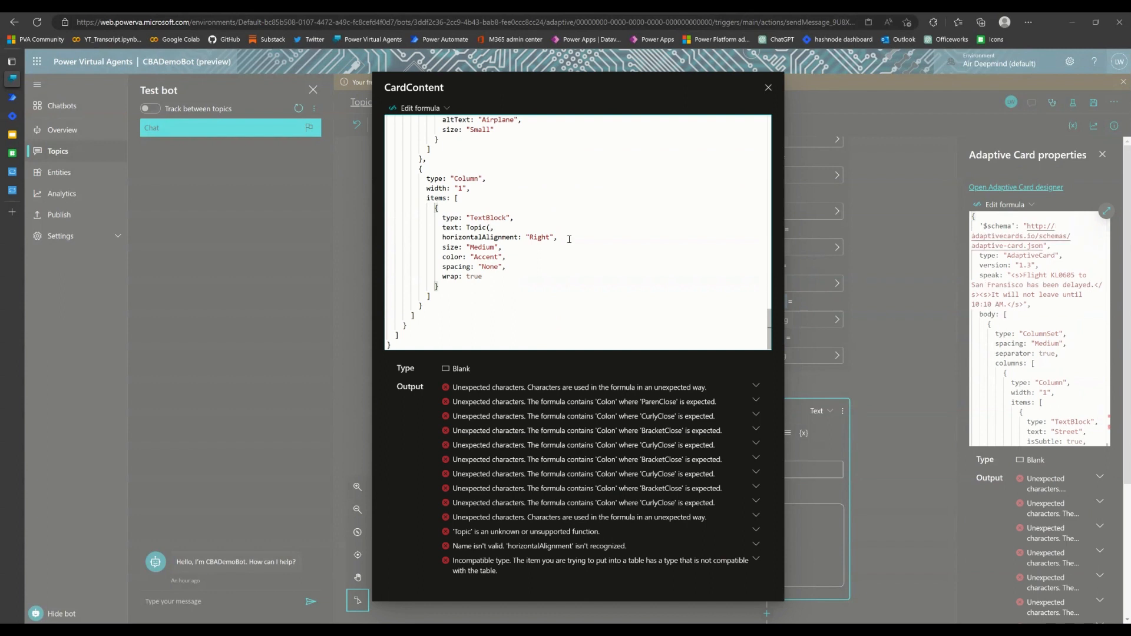
key("BackSpace")
key("BackSpace")
key("BackSpace")
key("BackSpace")
key("BackSpace")
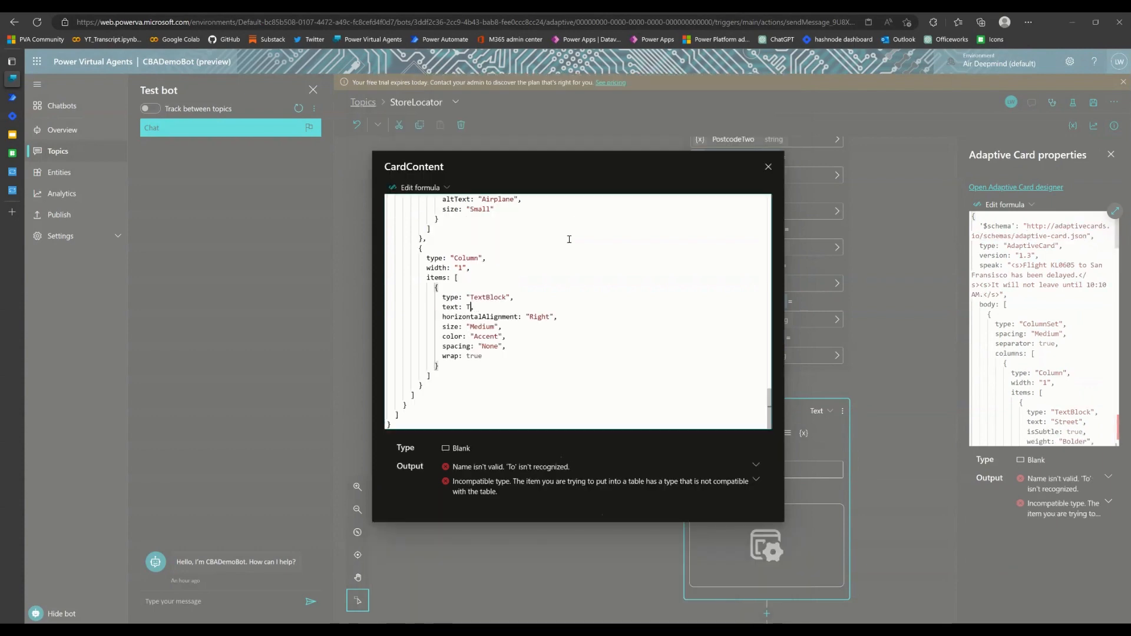
key("BackSpace")
Set the last TextBlock's text property to the variable expression (Topic.DistanceOne).
type("(Topic")
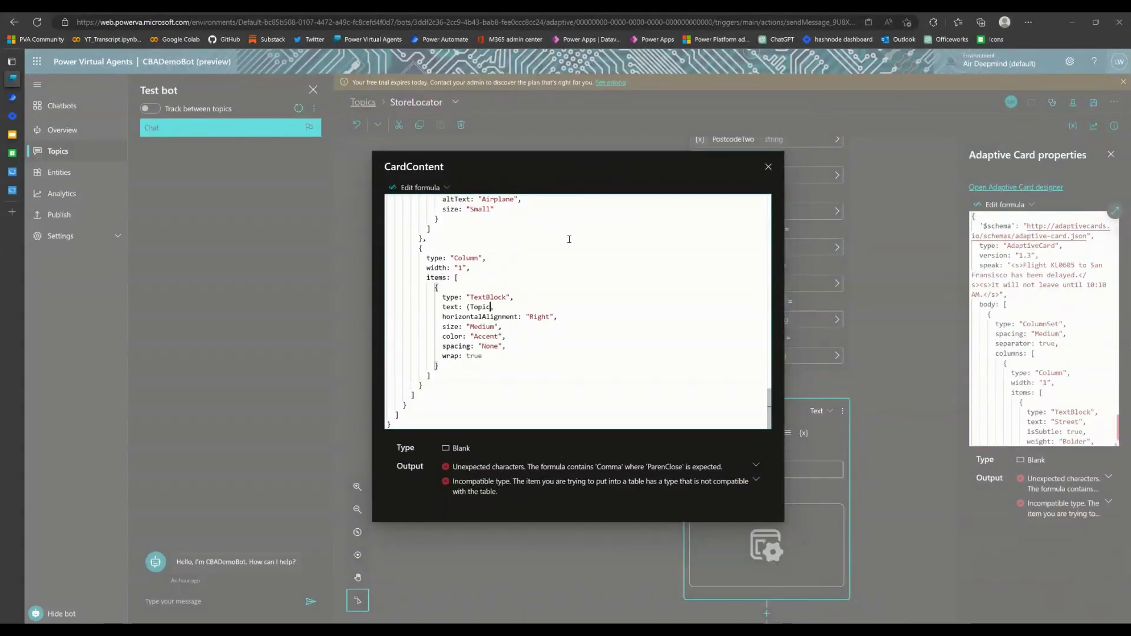
type(".")
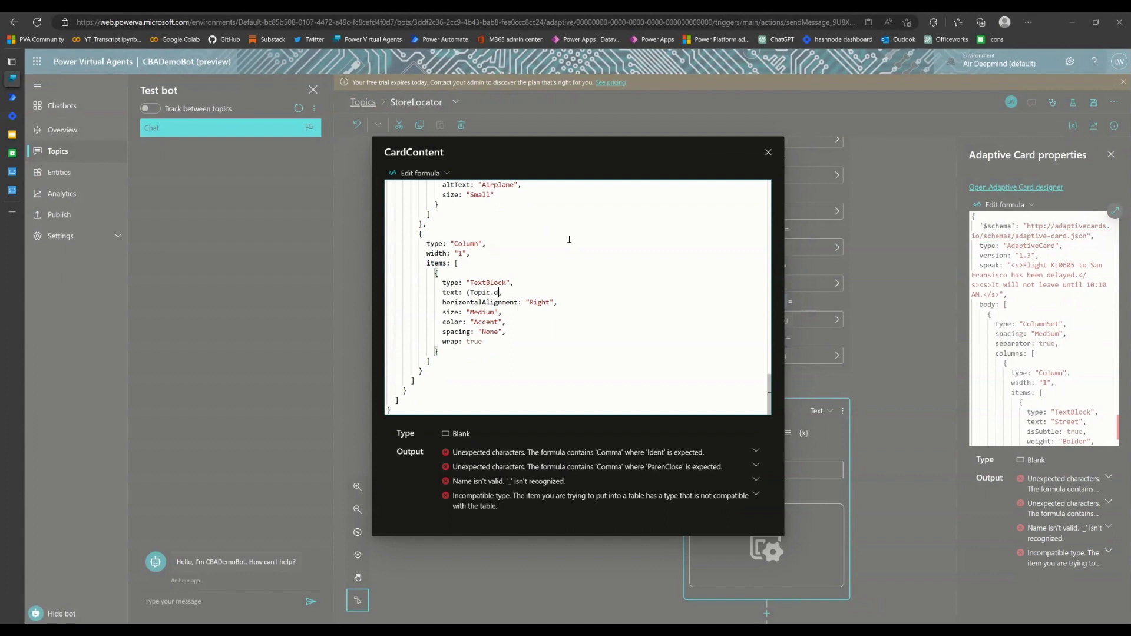
type("d")
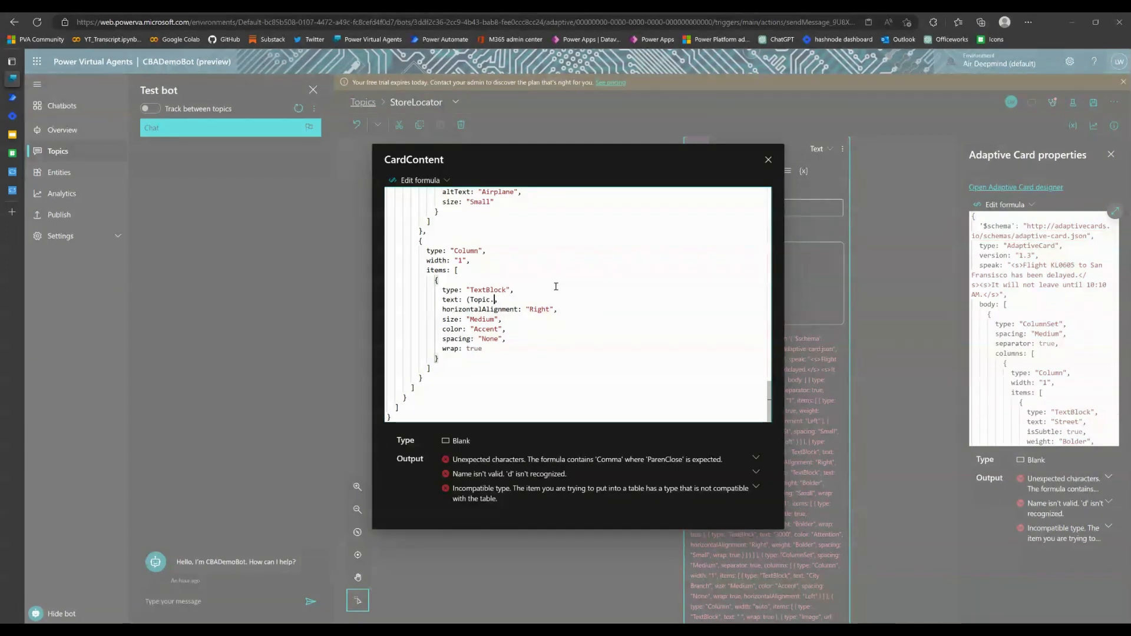
key("BackSpace")
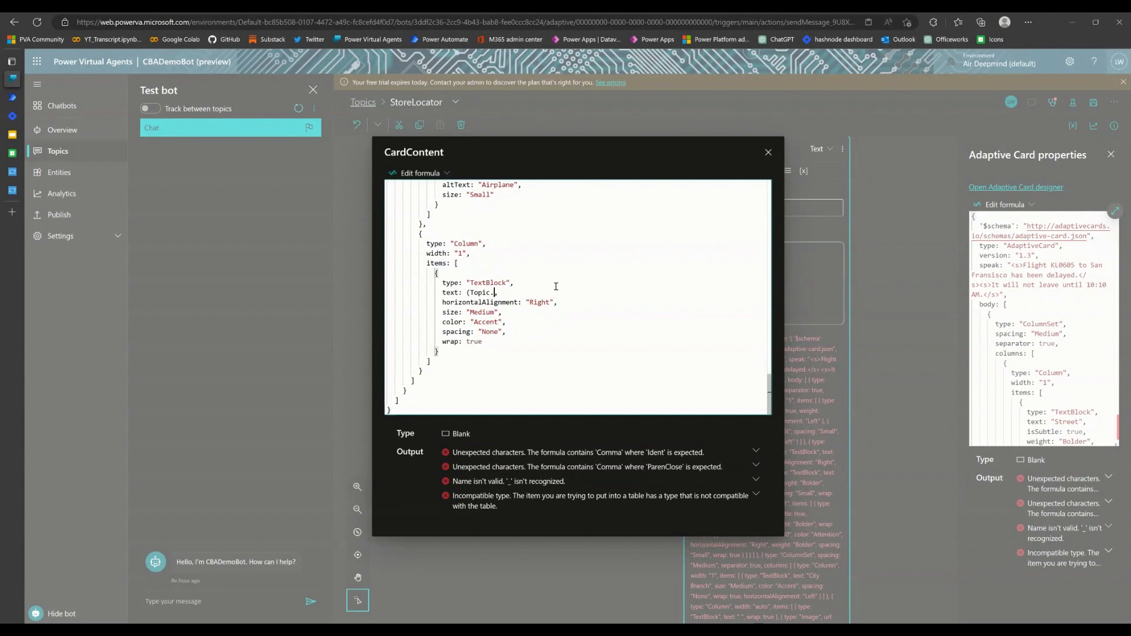
type("Dis")
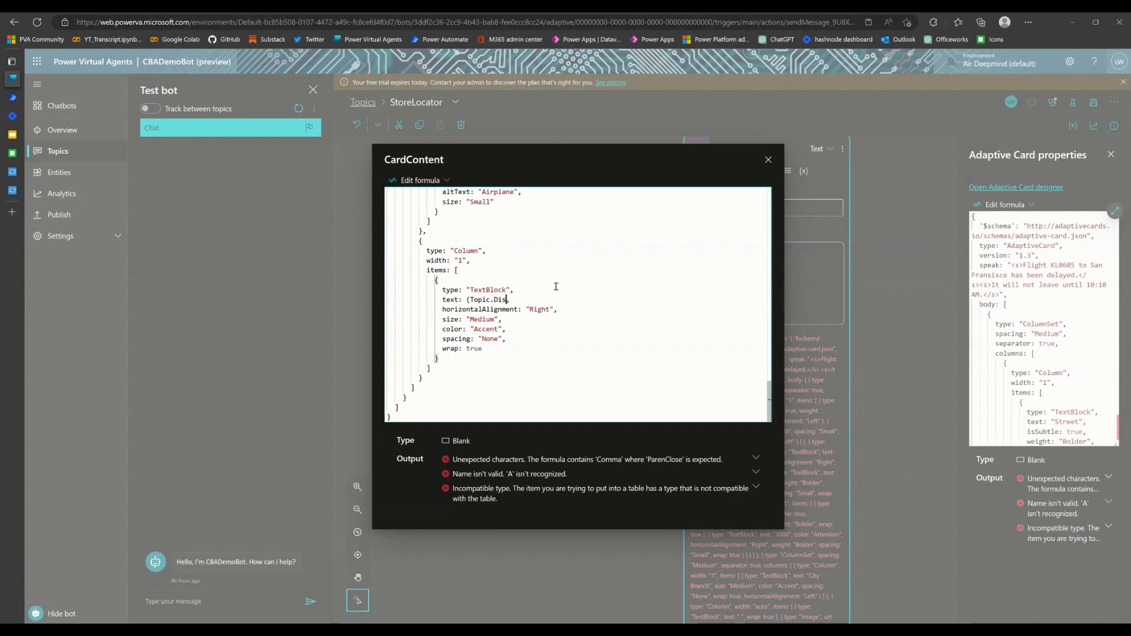
type("tance")
type("One")
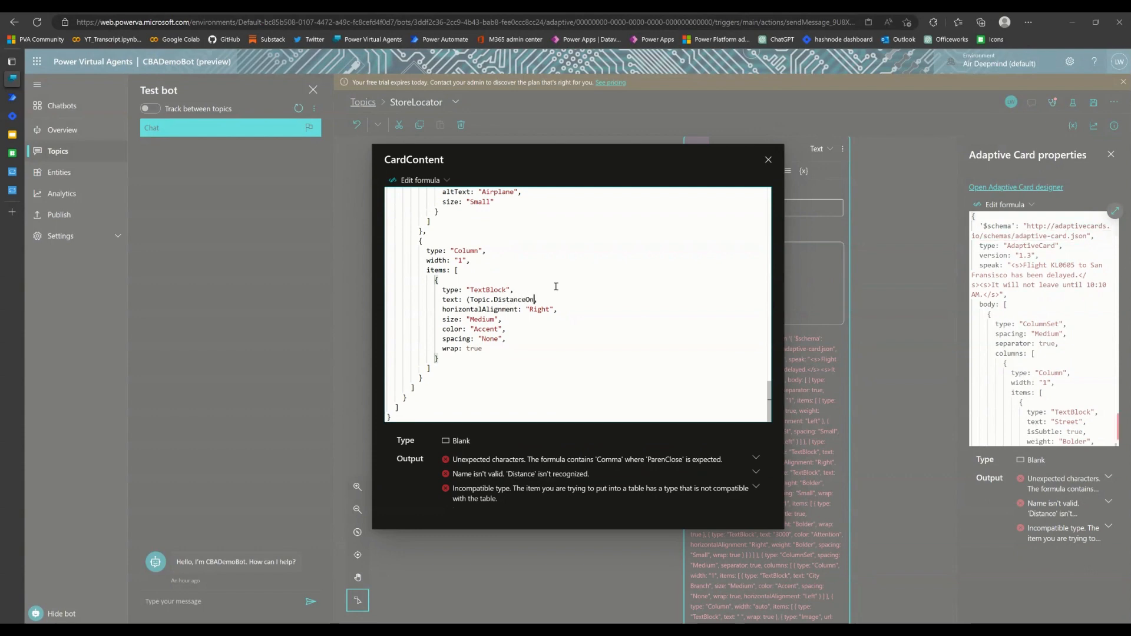
type(")")
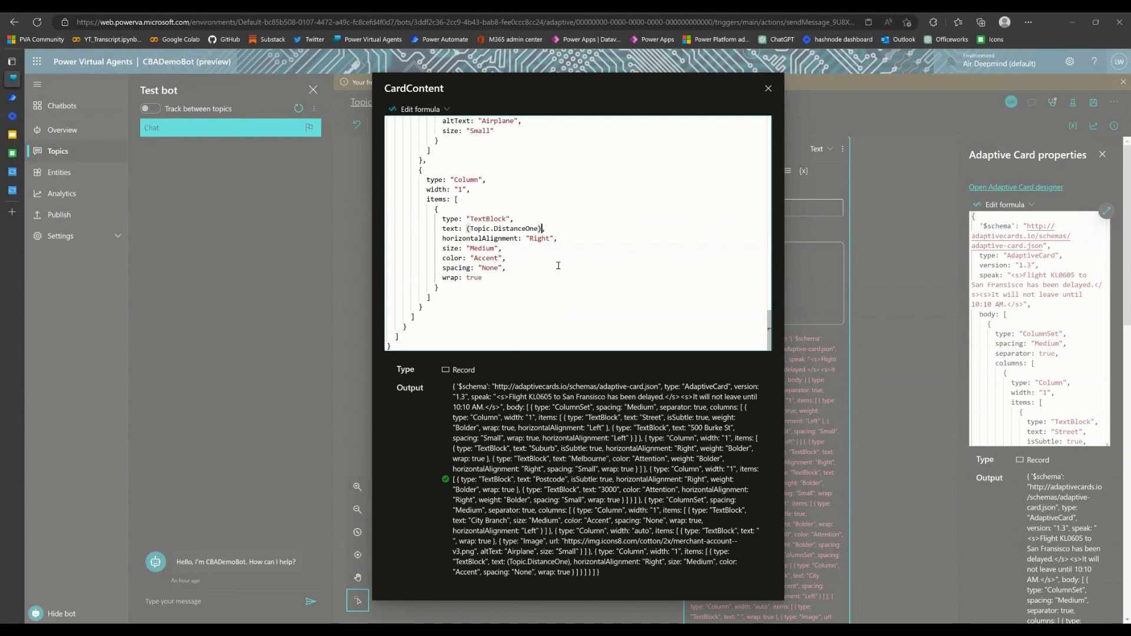
Replace the "City Branch" text value in the formula with the variable expression (Topic.NameOne).
scroll(549, 234, "up", 1)
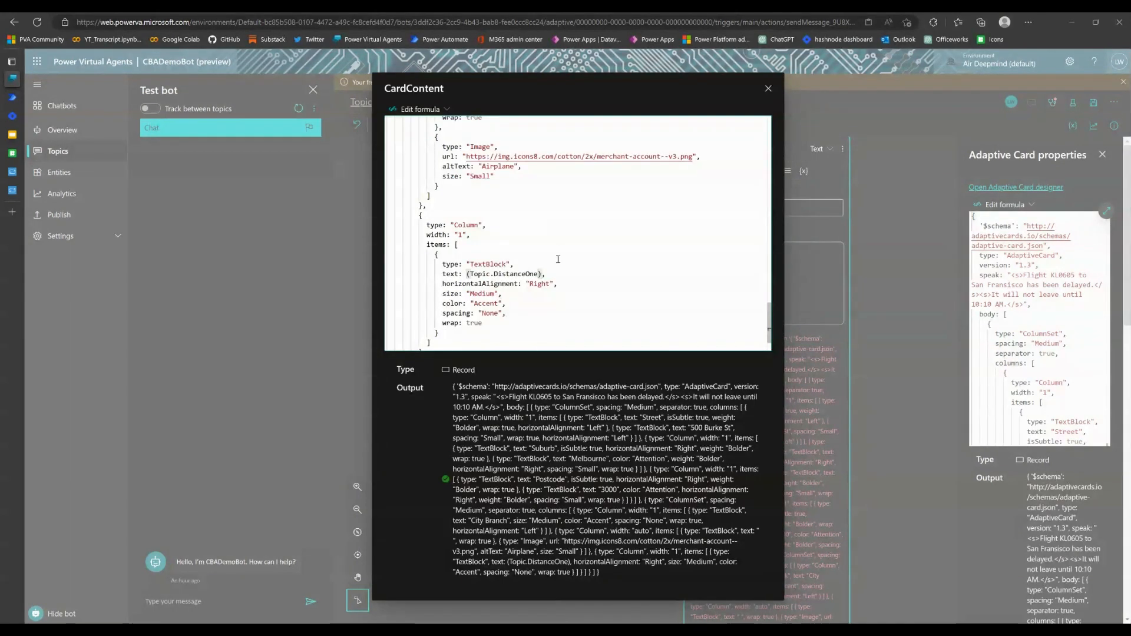
scroll(775, 318, "up", 2)
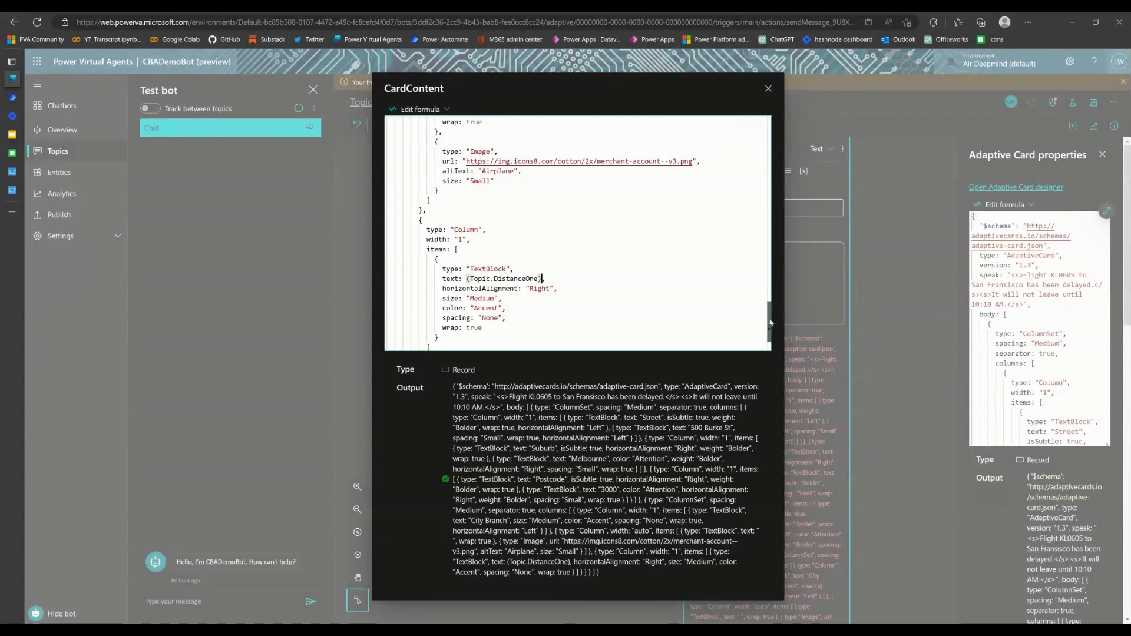
left_click_drag(775, 312, 783, 287)
scroll(782, 285, "up", 1)
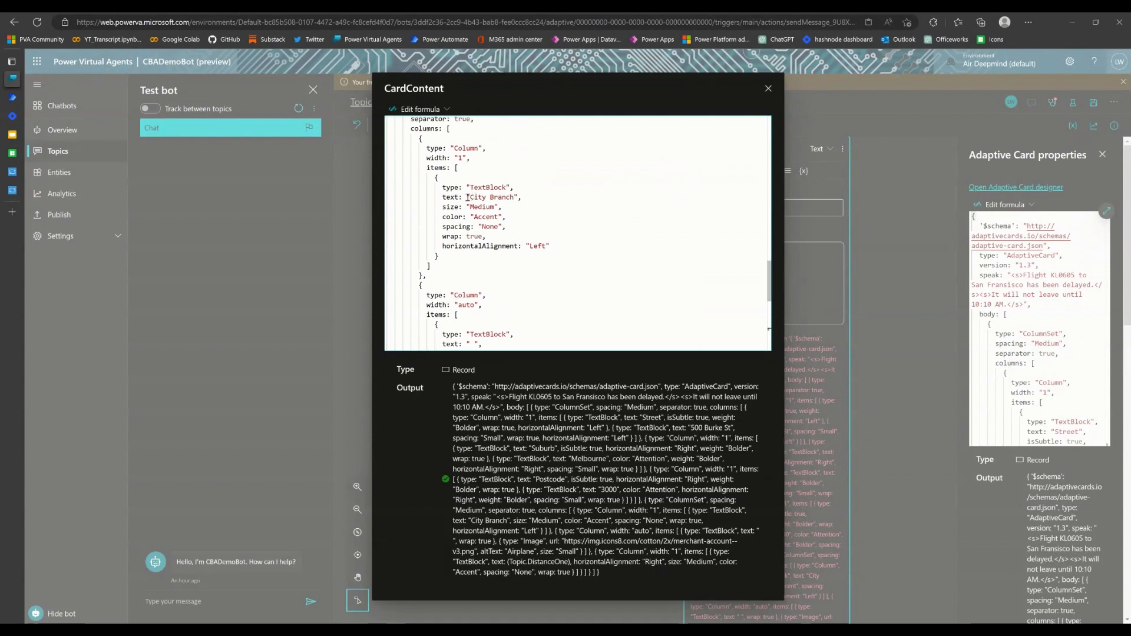
left_click_drag(467, 197, 518, 198)
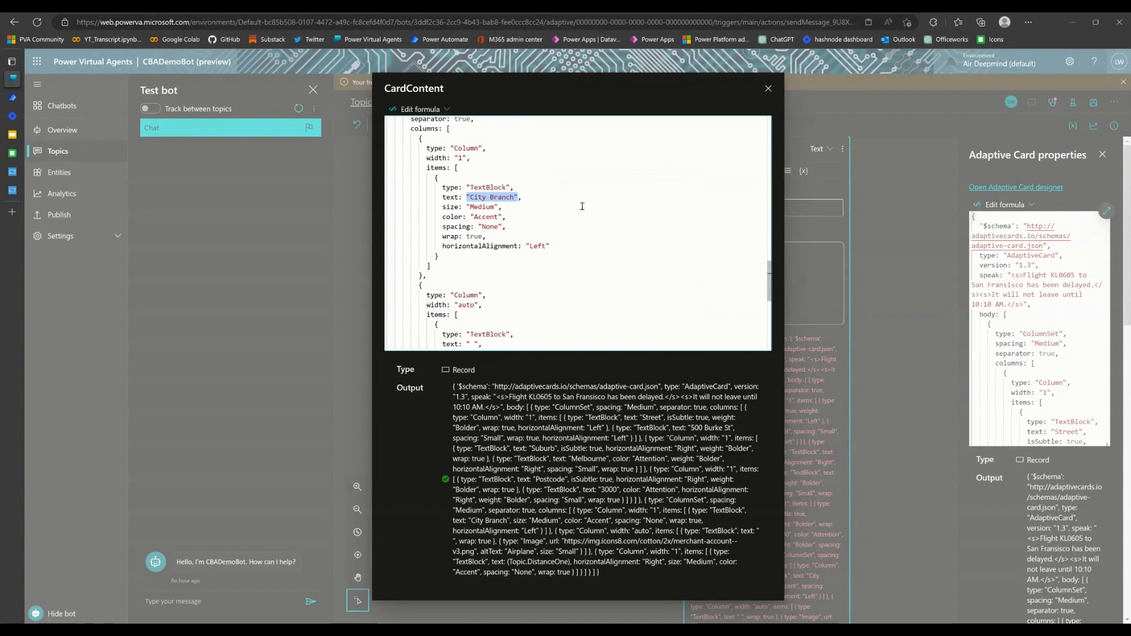
type("(Topic")
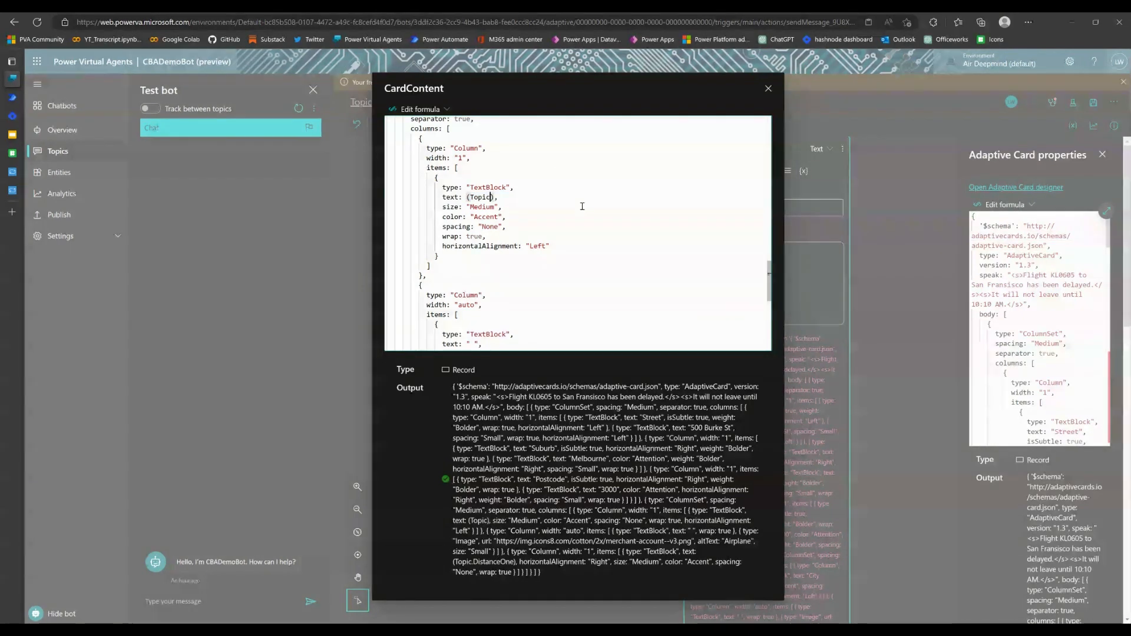
type(".Name")
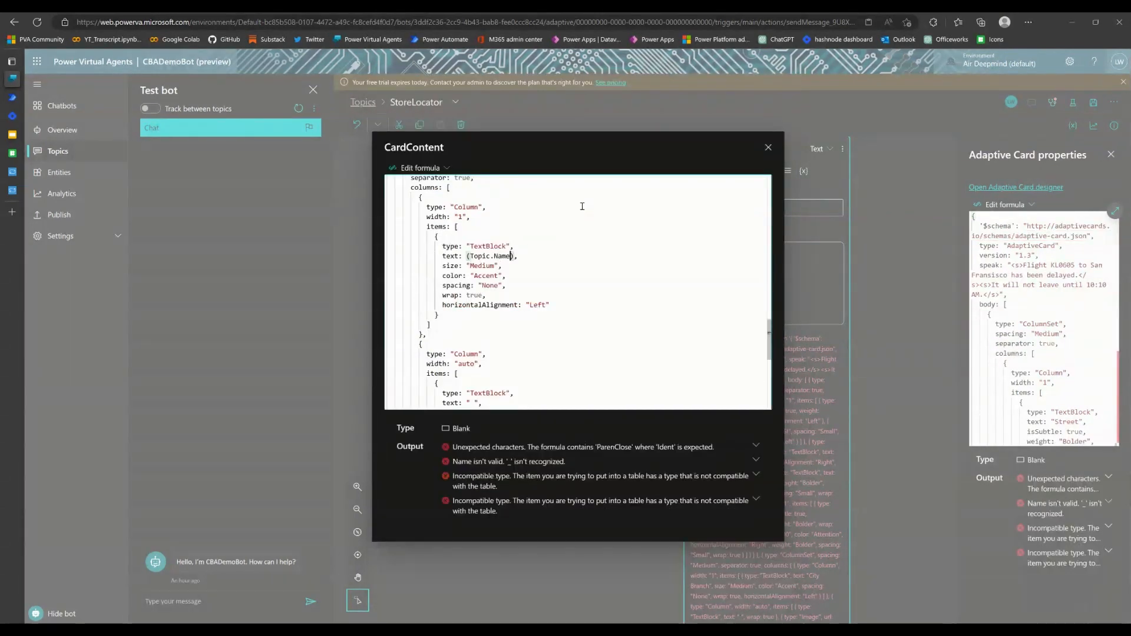
type("One")
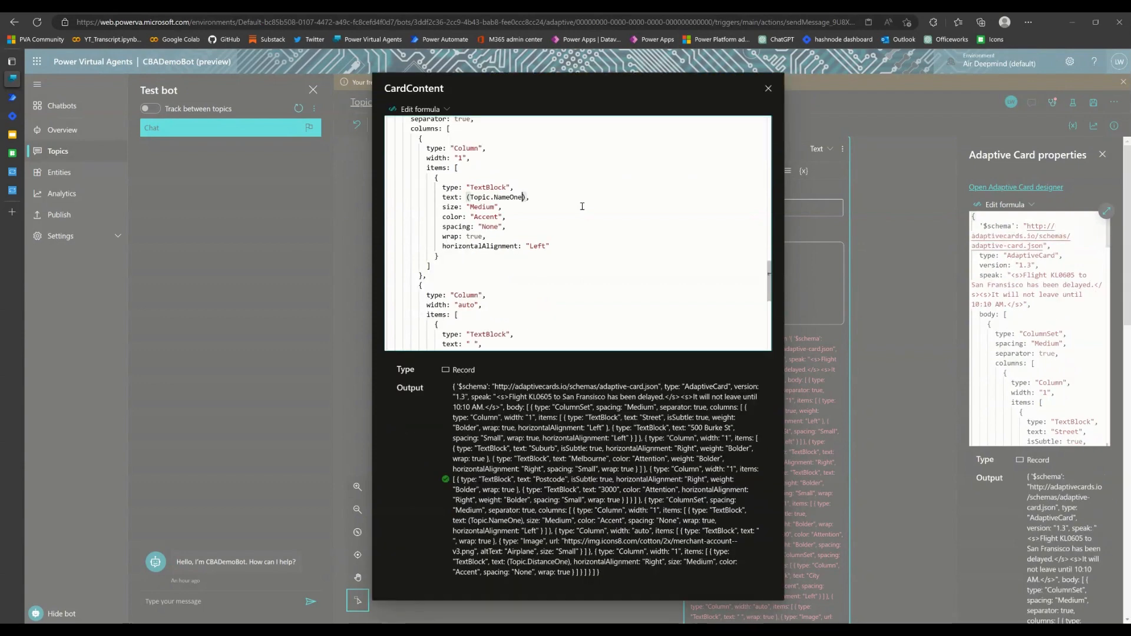
Replace the "3000" text value below the Postcode label with the expression (Topic.Postcodeone).
scroll(582, 206, "up", 1)
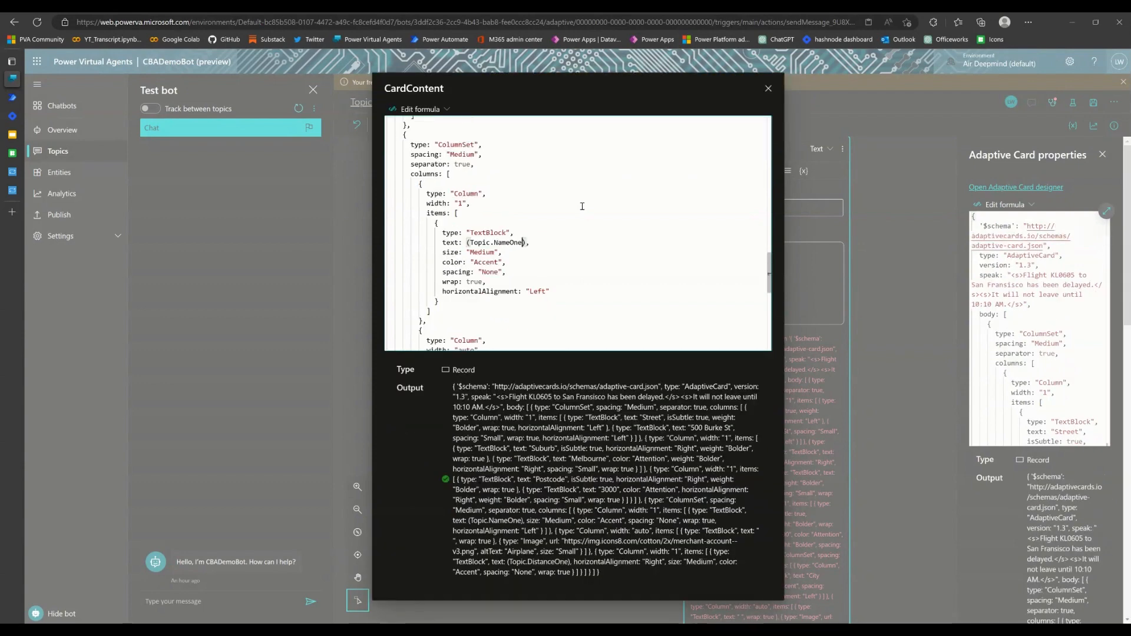
scroll(583, 207, "up", 3)
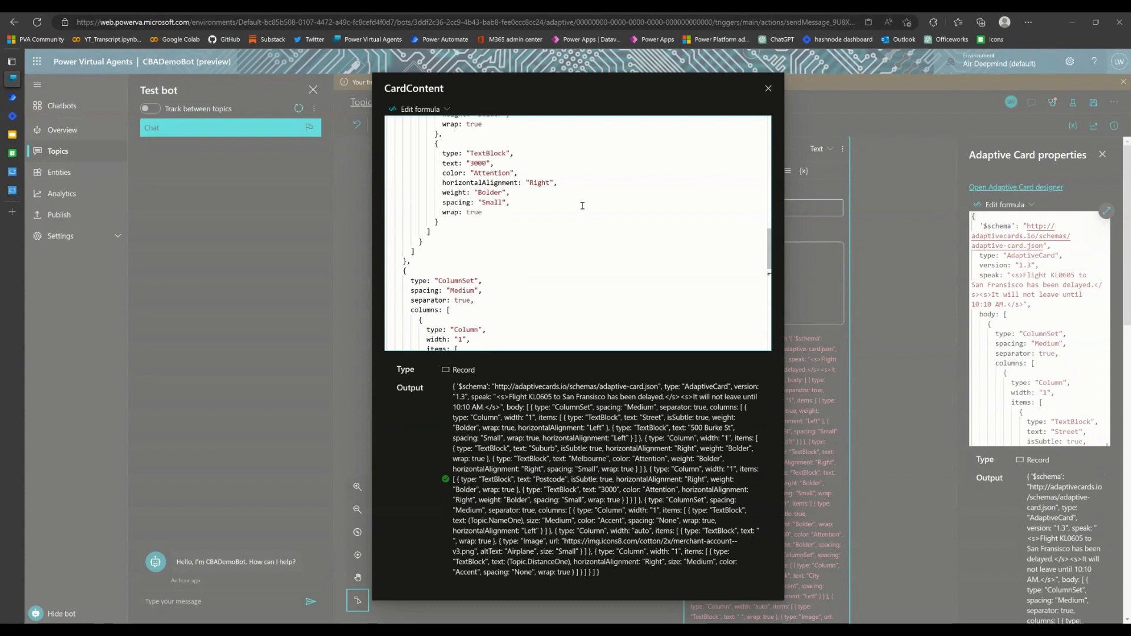
scroll(581, 206, "up", 1)
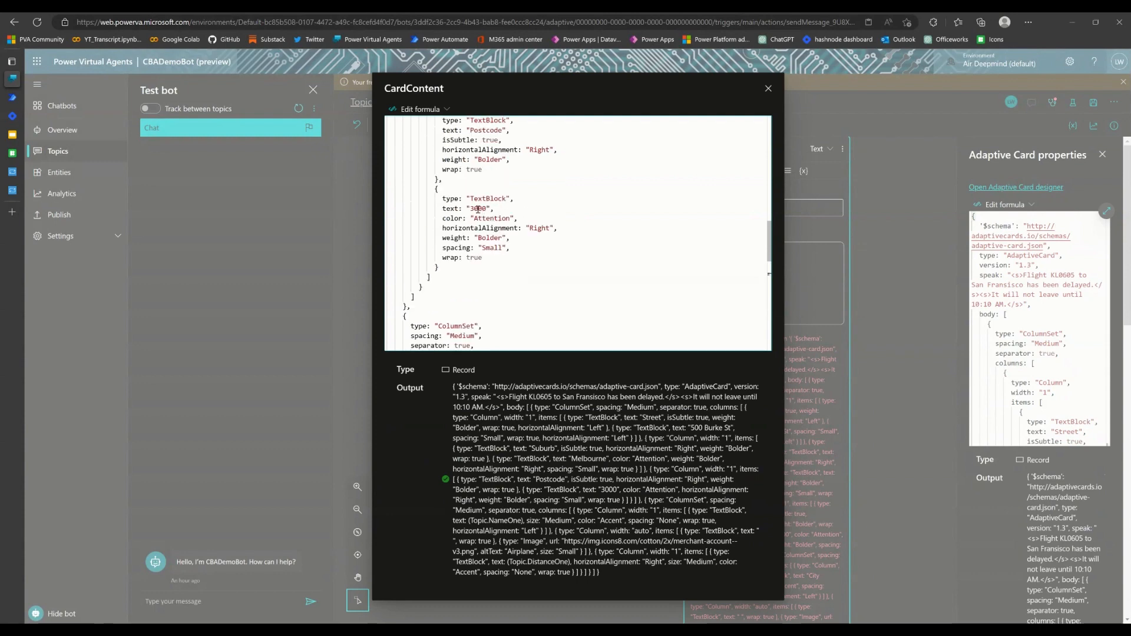
left_click_drag(467, 208, 491, 209)
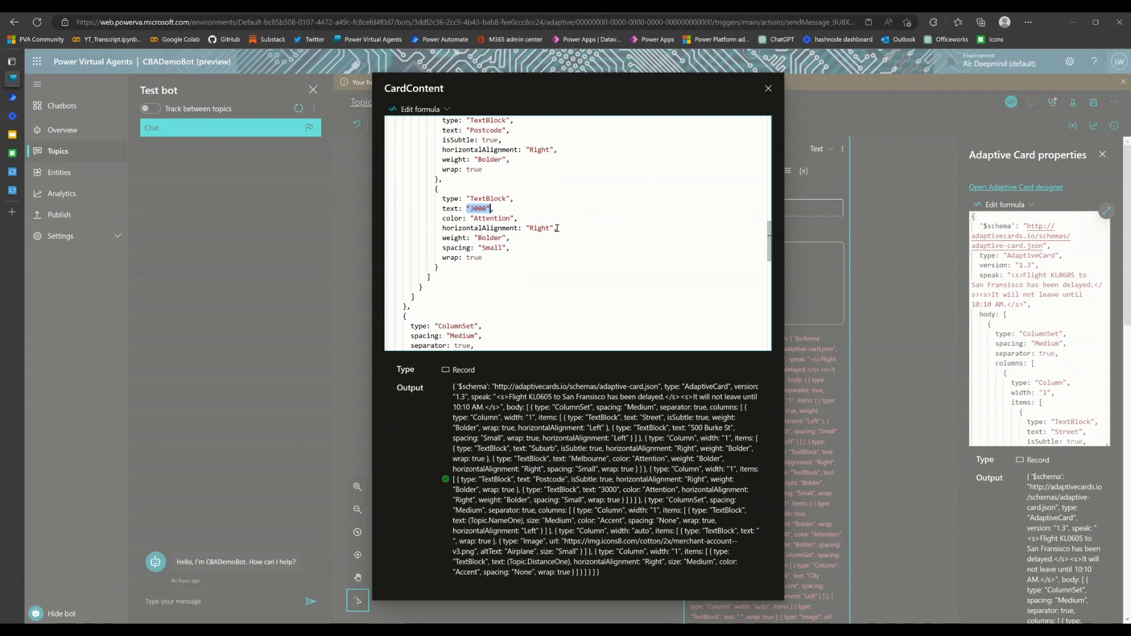
type("(Topic.")
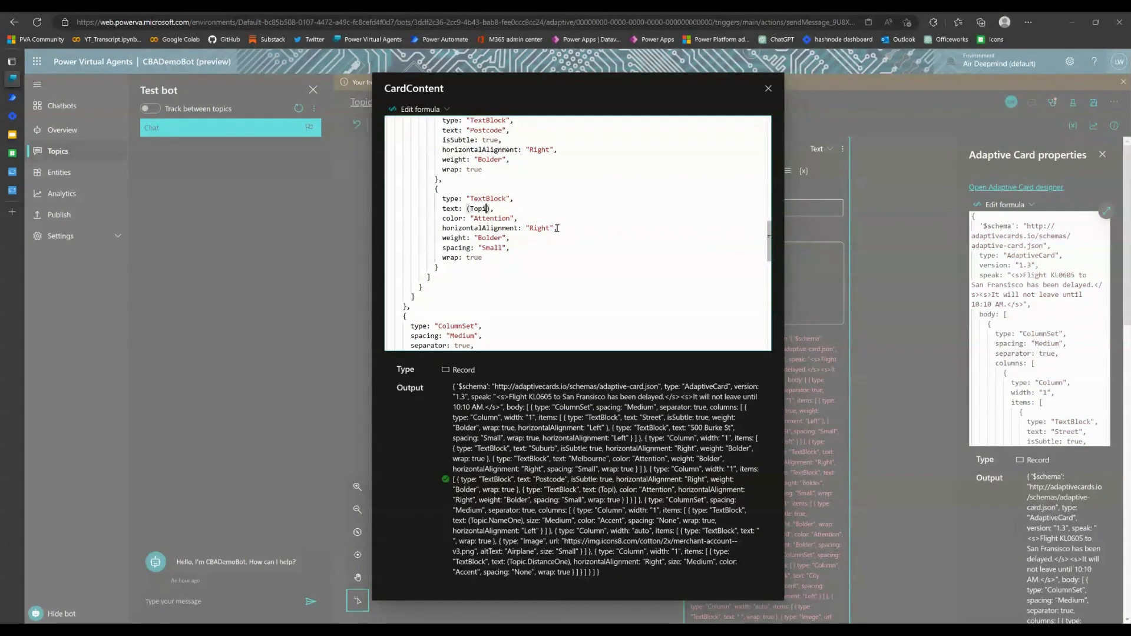
type("Postco")
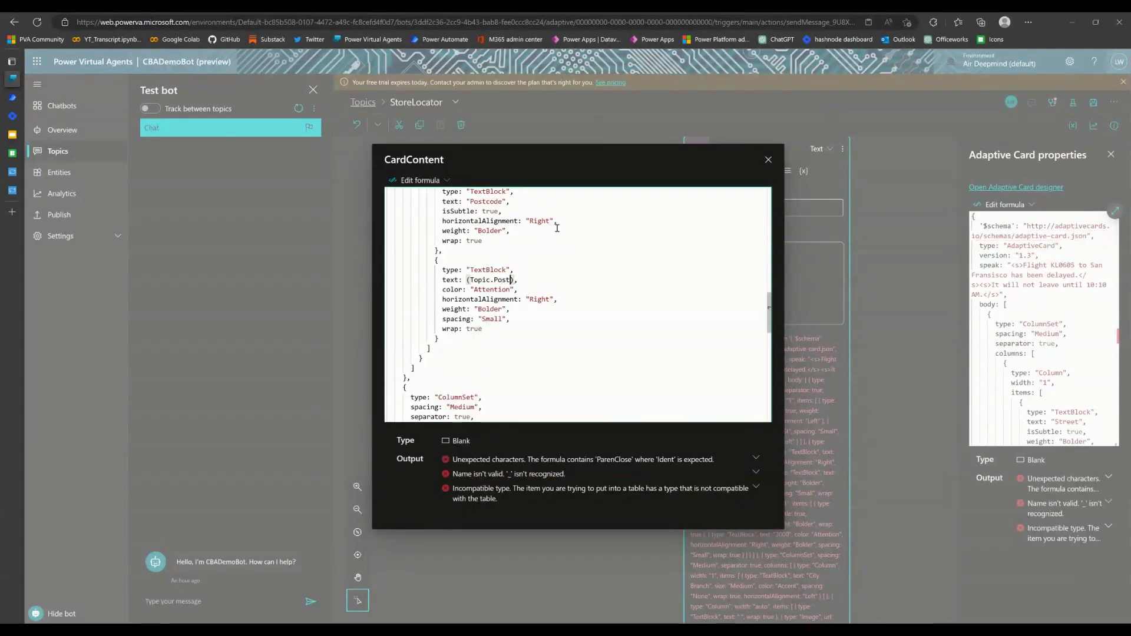
type("deone")
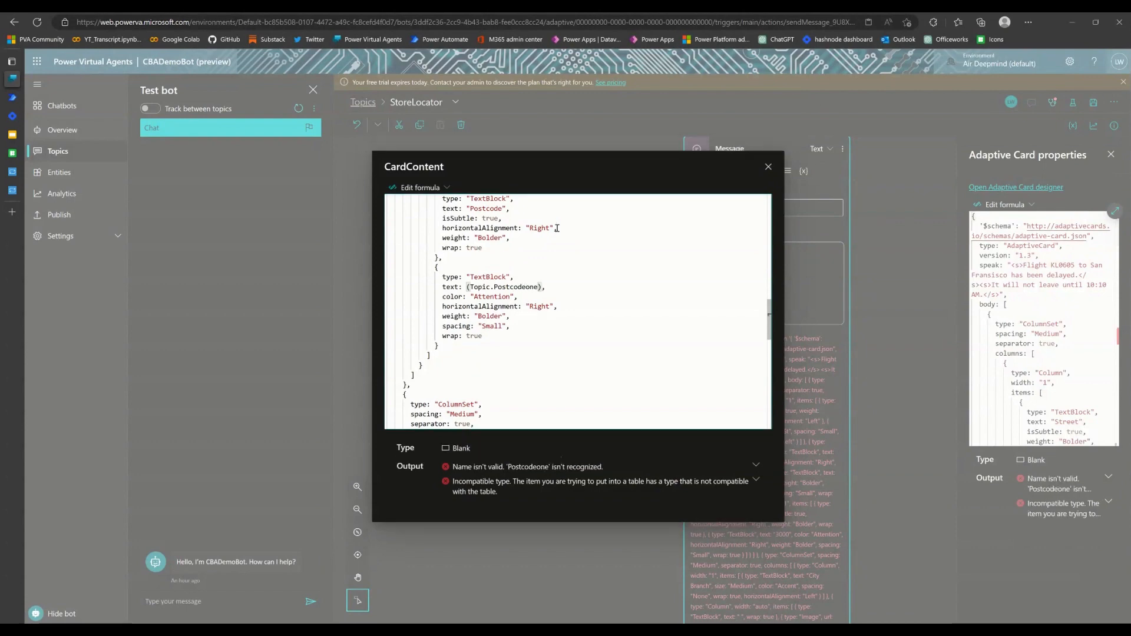
Compare the spelling of the postcode variable reference with the (Topic.NameOne) expression in the card formula.
double_click(531, 287)
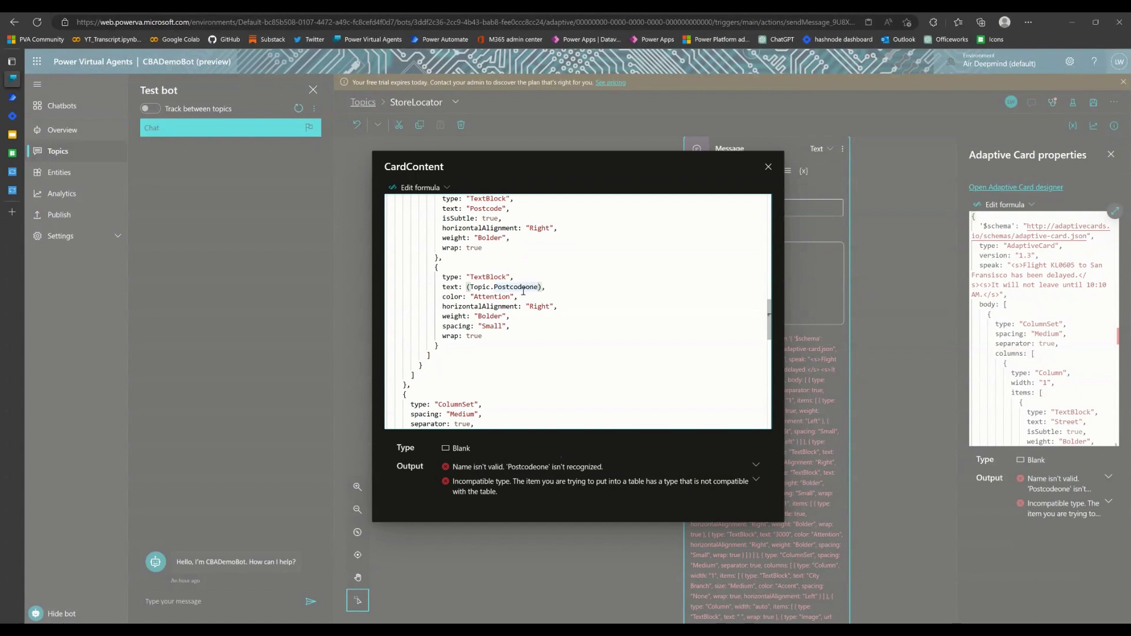
left_click(567, 283)
scroll(567, 283, "down", 6)
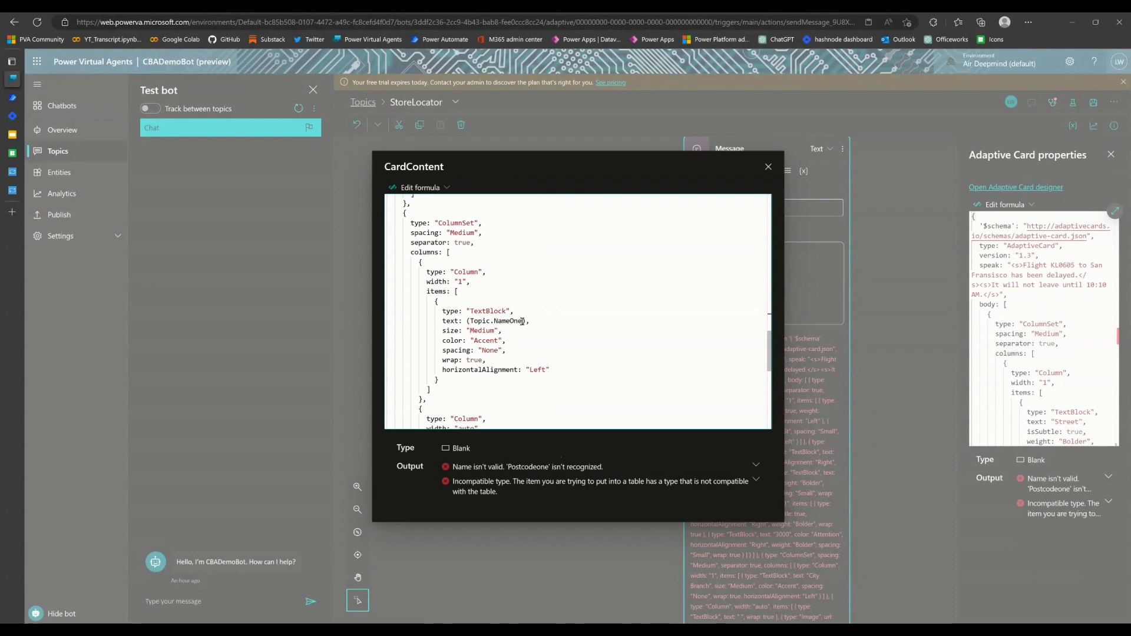
scroll(522, 321, "up", 5)
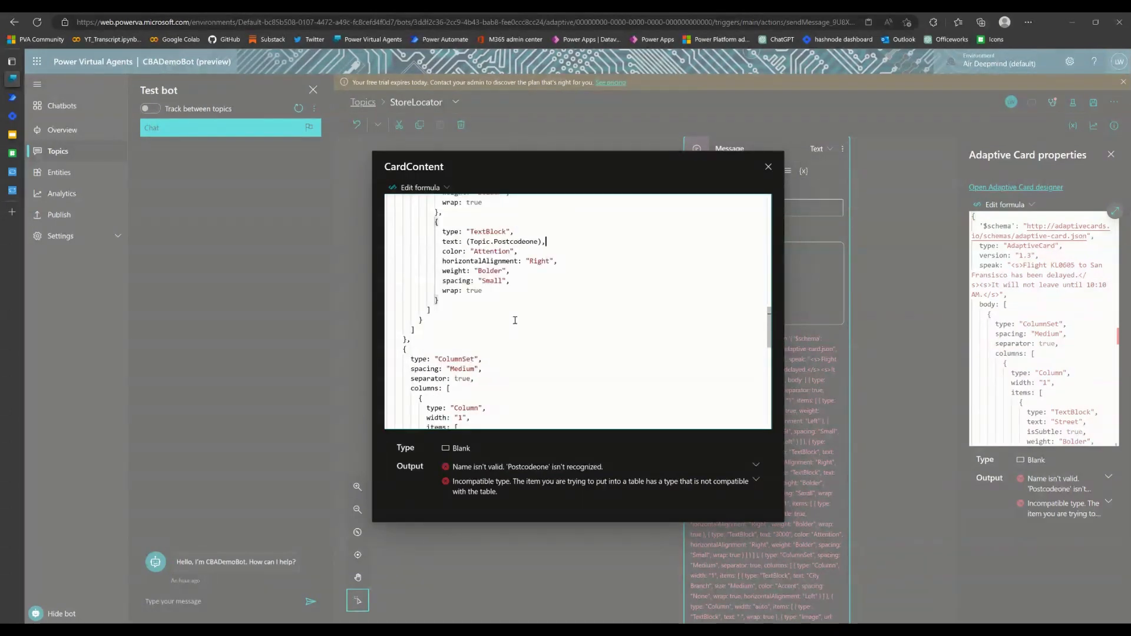
scroll(515, 320, "down", 2)
scroll(516, 320, "down", 4)
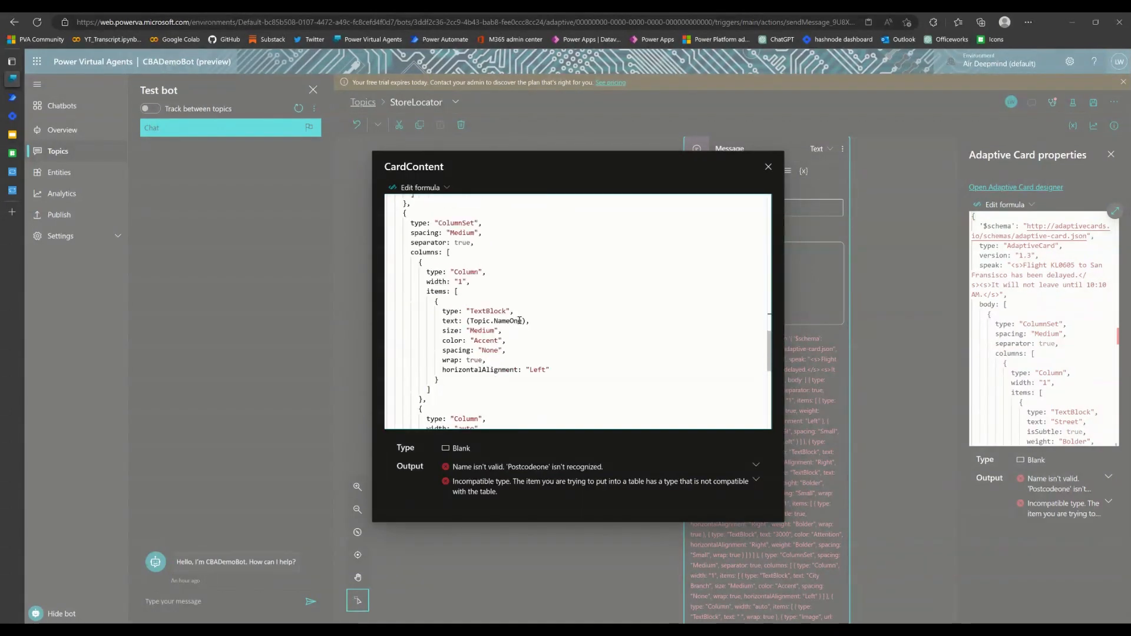
scroll(590, 289, "up", 4)
scroll(590, 289, "up", 2)
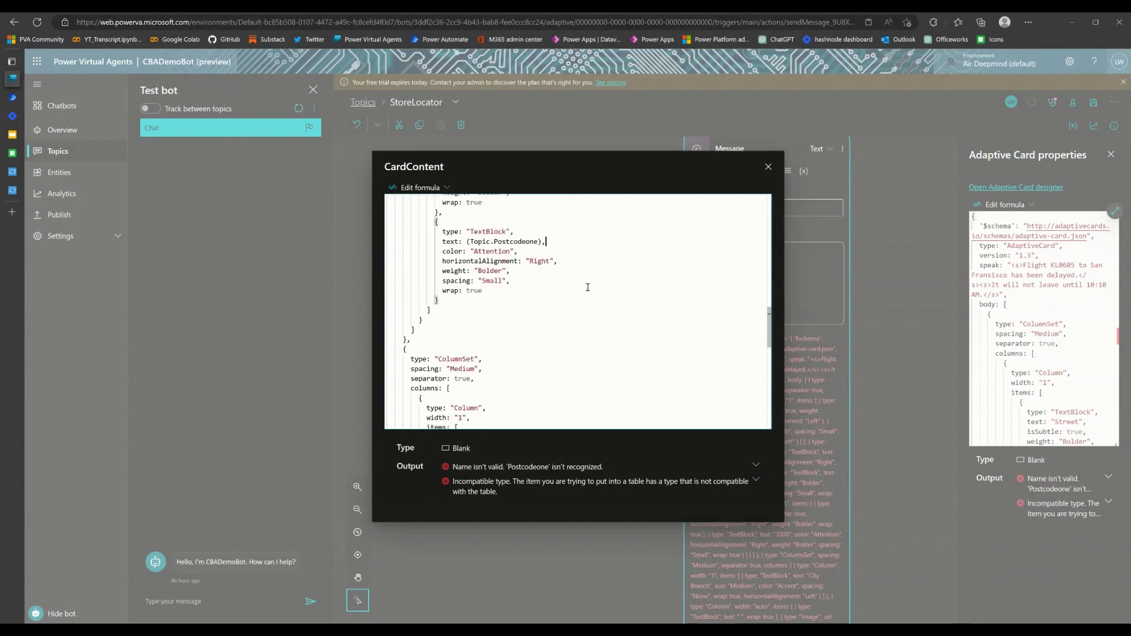
Remove the variable name Postcodeone from the postcode TextBlock's expression, keeping only the (Topic.) part.
left_click(531, 242)
key("Right")
key("Right")
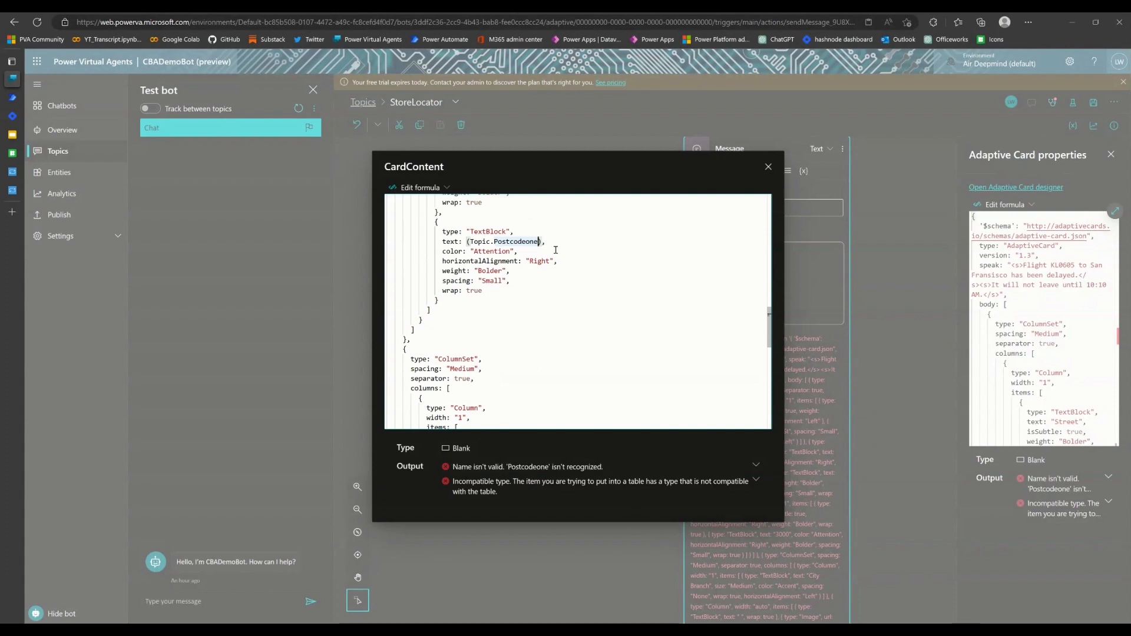
key("BackSpace")
key("BackSpace")
key("BackSpace")
key("BackSpace")
key("BackSpace")
key("BackSpace")
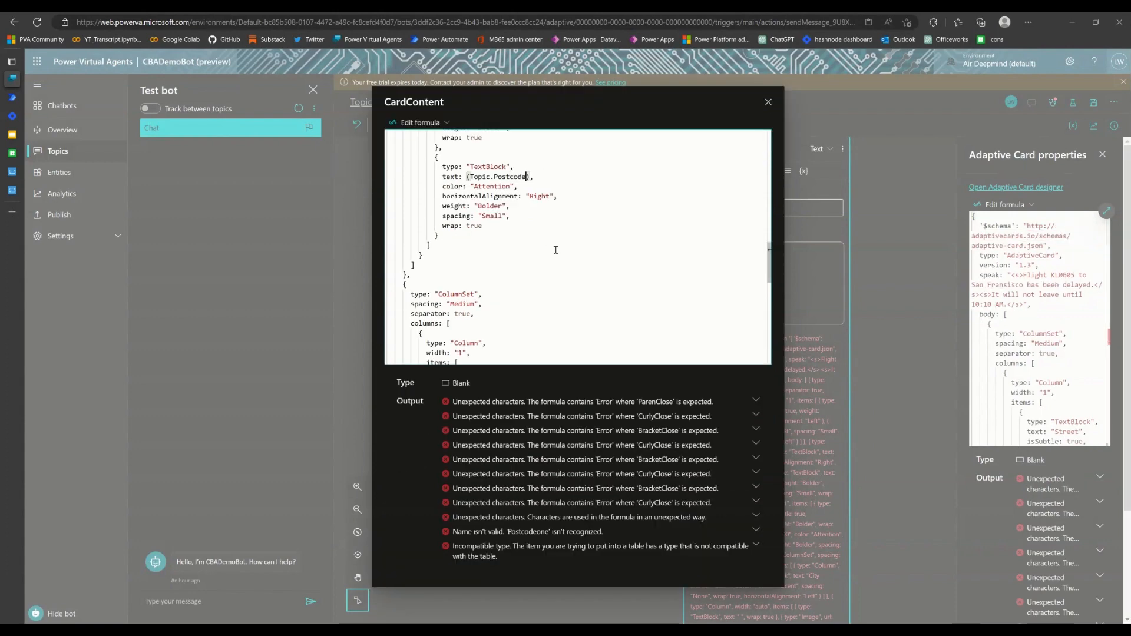
key("BackSpace")
key("BackSpace")
key("BackSpace")
key("BackSpace")
key("BackSpace")
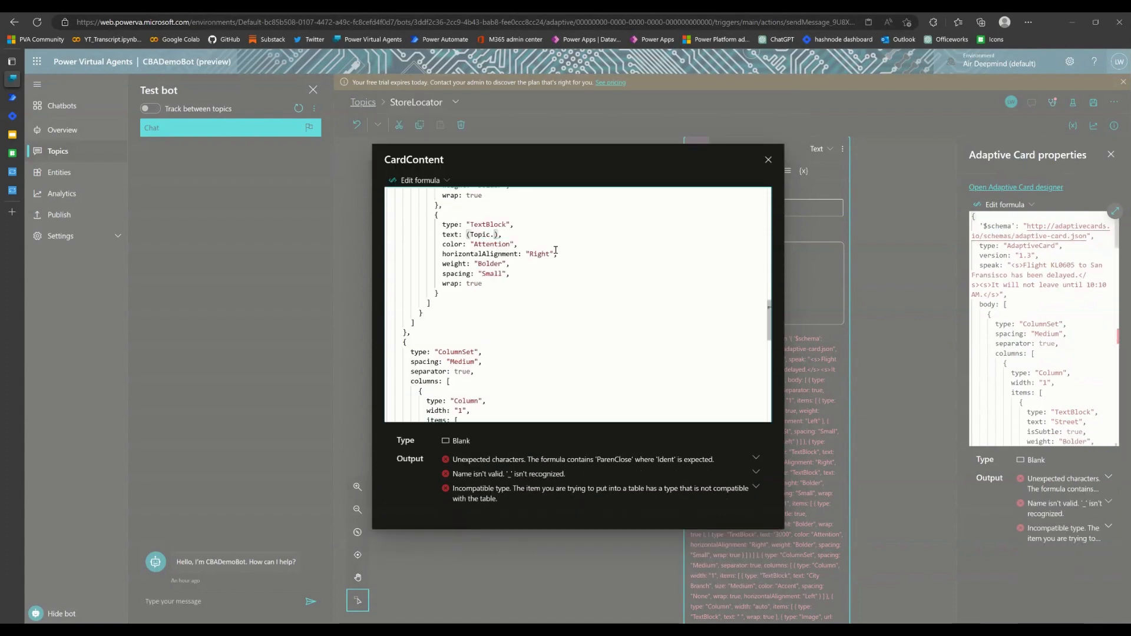
Switch to the PVA_CBALocation flow in Power Automate and check the postcode output's name and expression in Return value(s) to Power Virtual Agents.
left_click(13, 98)
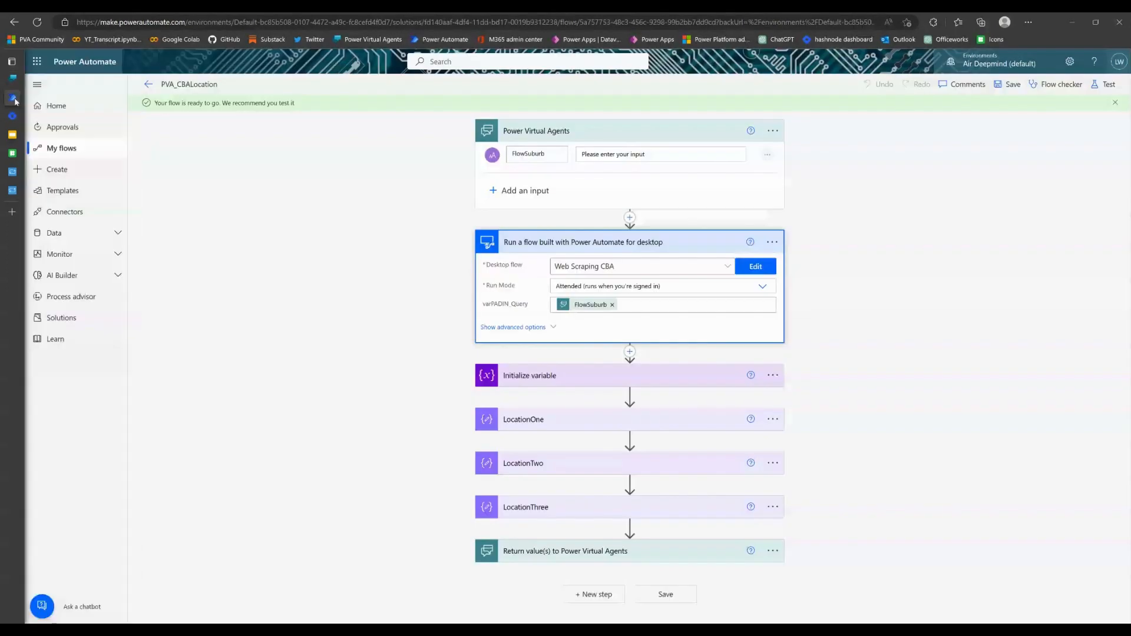
left_click(651, 557)
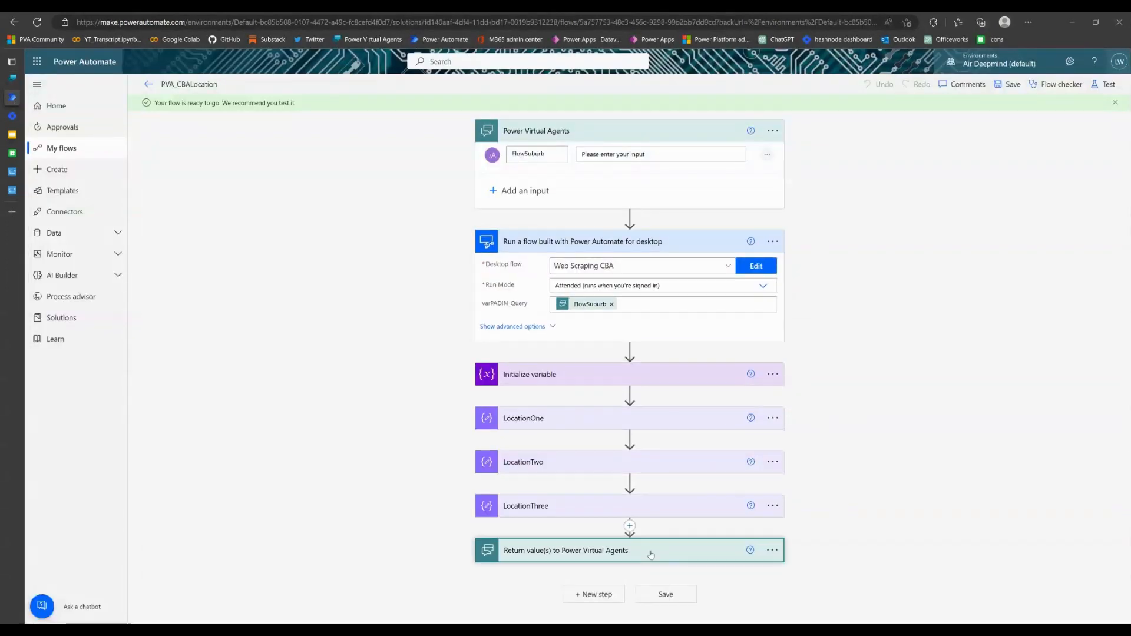
scroll(625, 481, "down", 5)
scroll(985, 460, "down", 3)
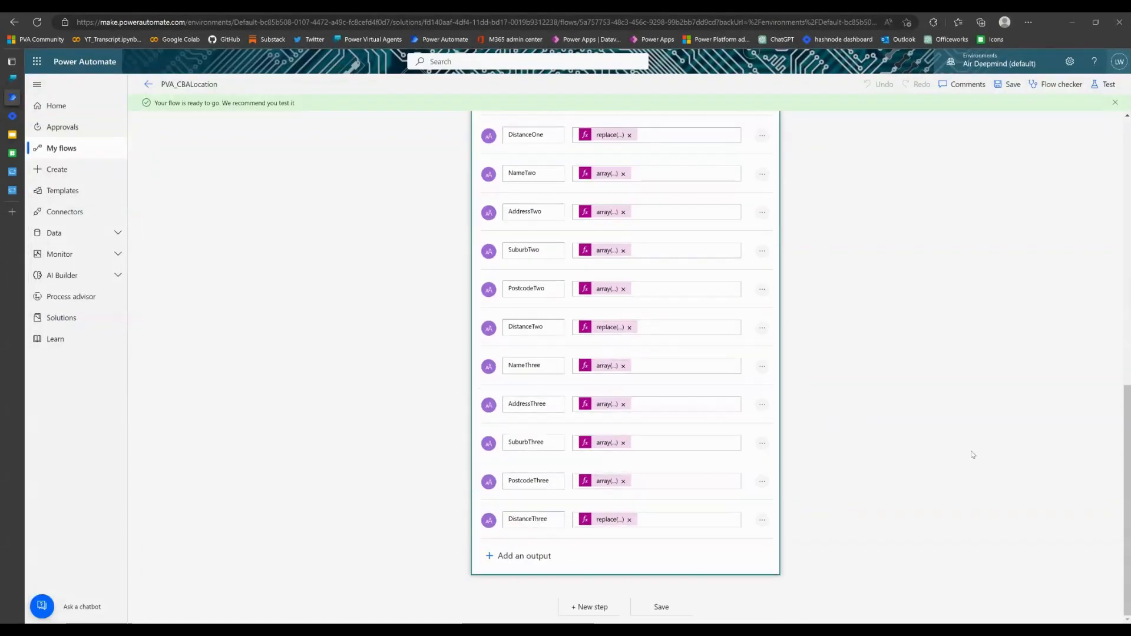
scroll(616, 334, "up", 1)
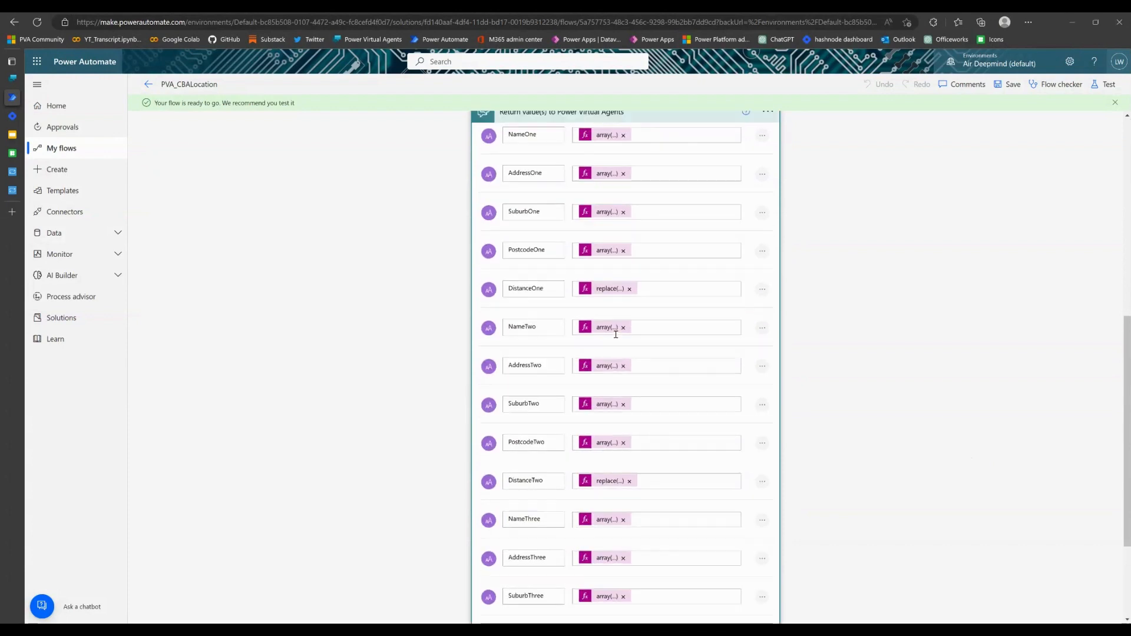
left_click(606, 252)
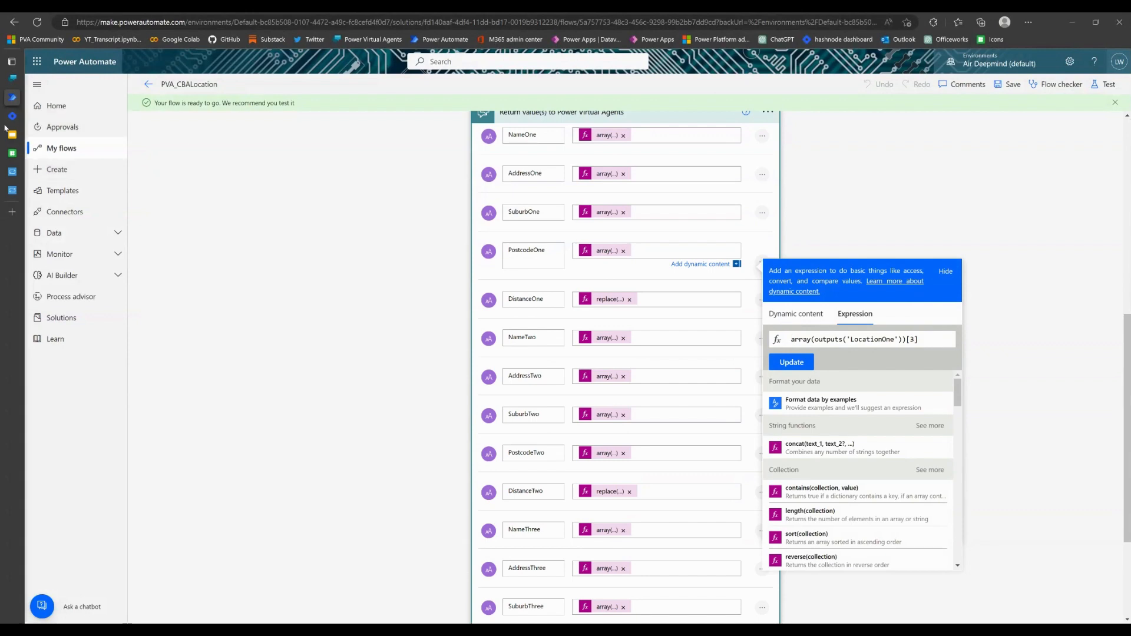
Back in Power Virtual Agents, complete the postcode TextBlock's text expression as (Topic.PostcodeOne).
mouse_move(25, 116)
left_click(59, 78)
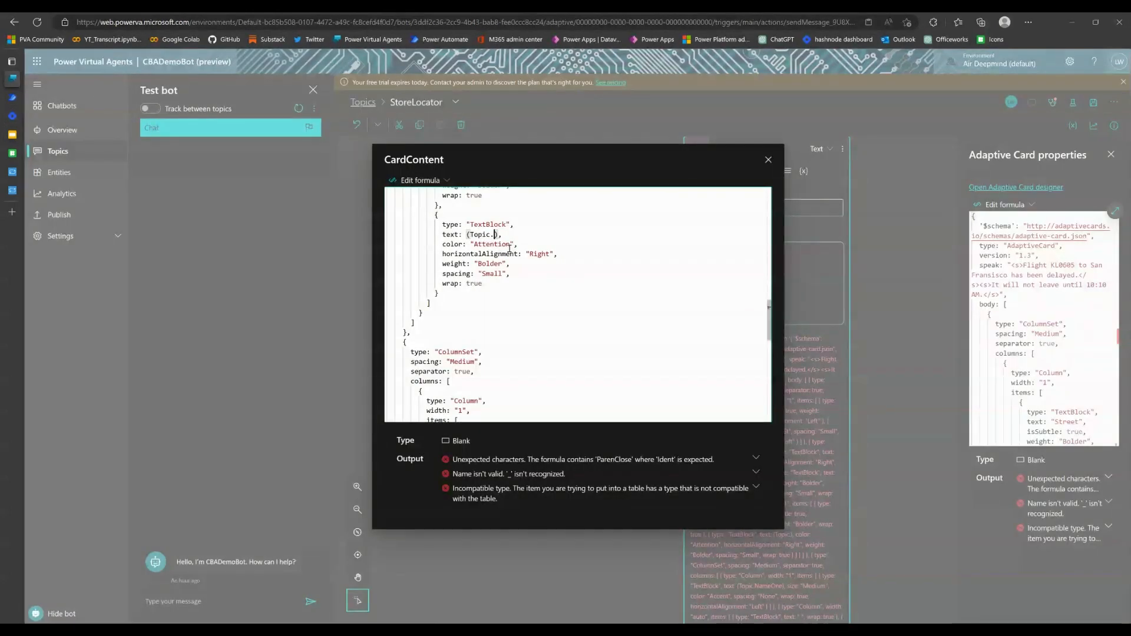
type("Post")
type("codeOn")
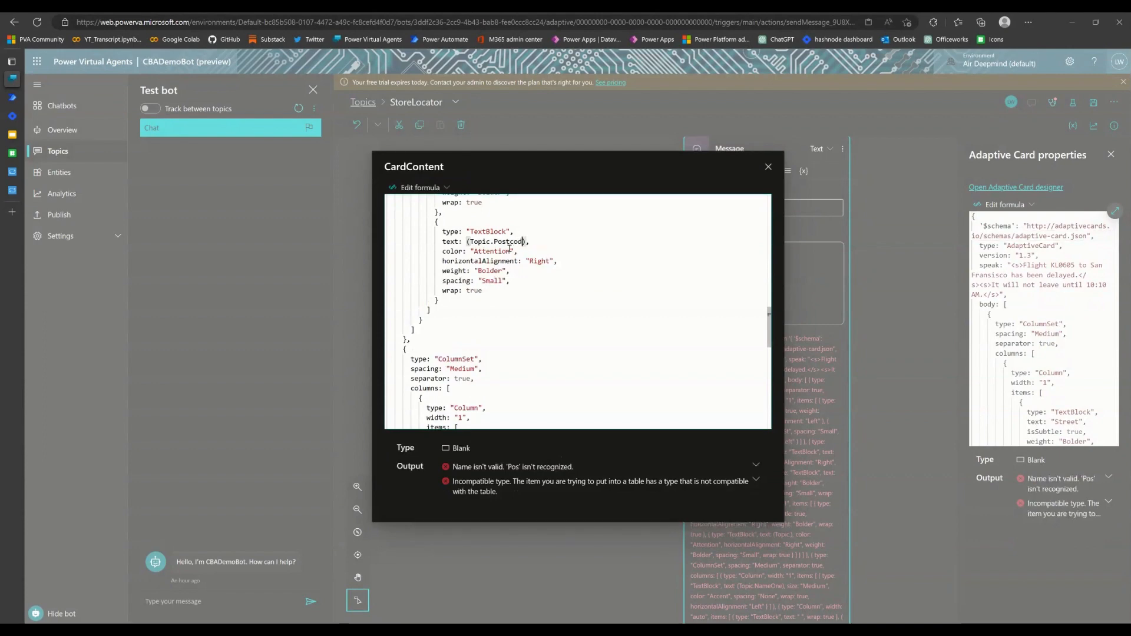
type("e")
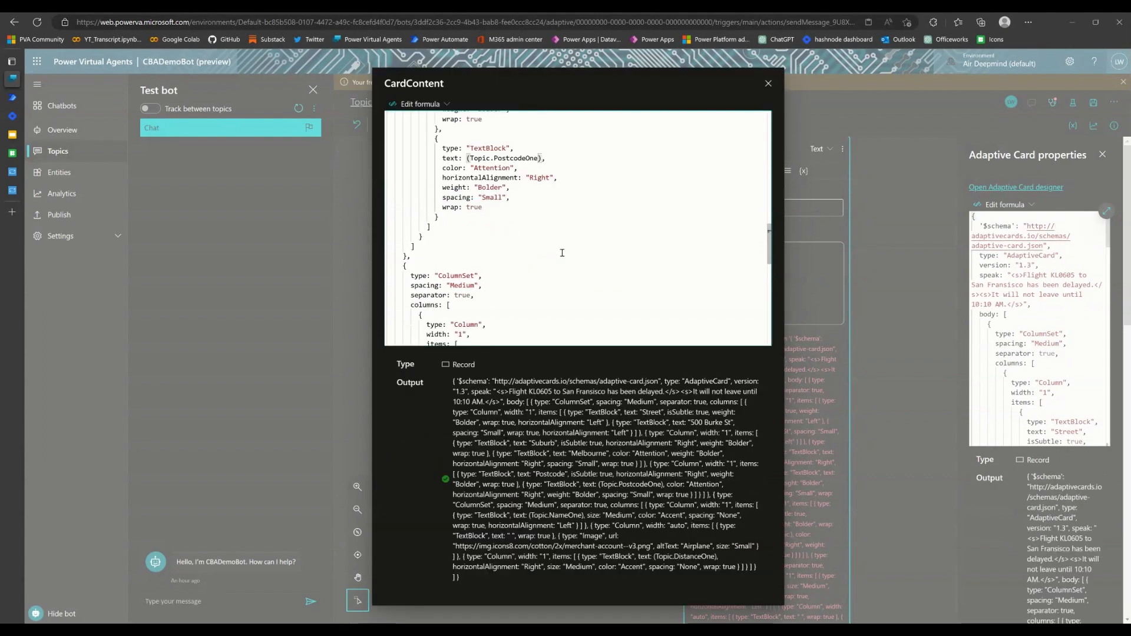
Replace the sample text Melbourne in the TextBlock below Suburb with the expression (Topic.SuburbOne).
scroll(585, 253, "up", 3)
scroll(585, 255, "up", 2)
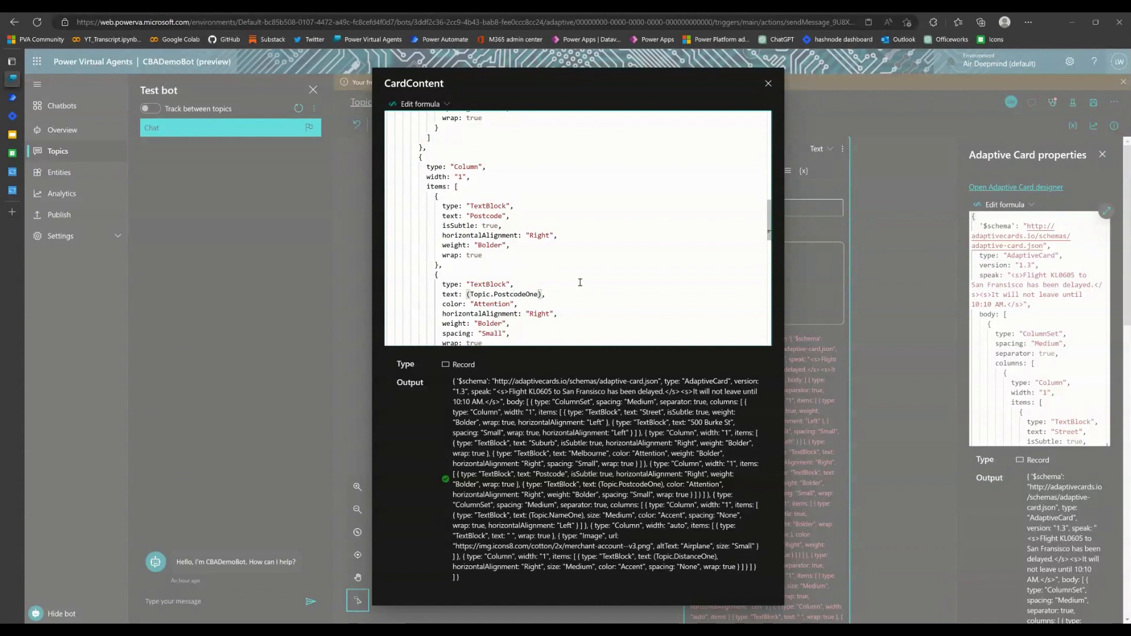
scroll(581, 283, "up", 3)
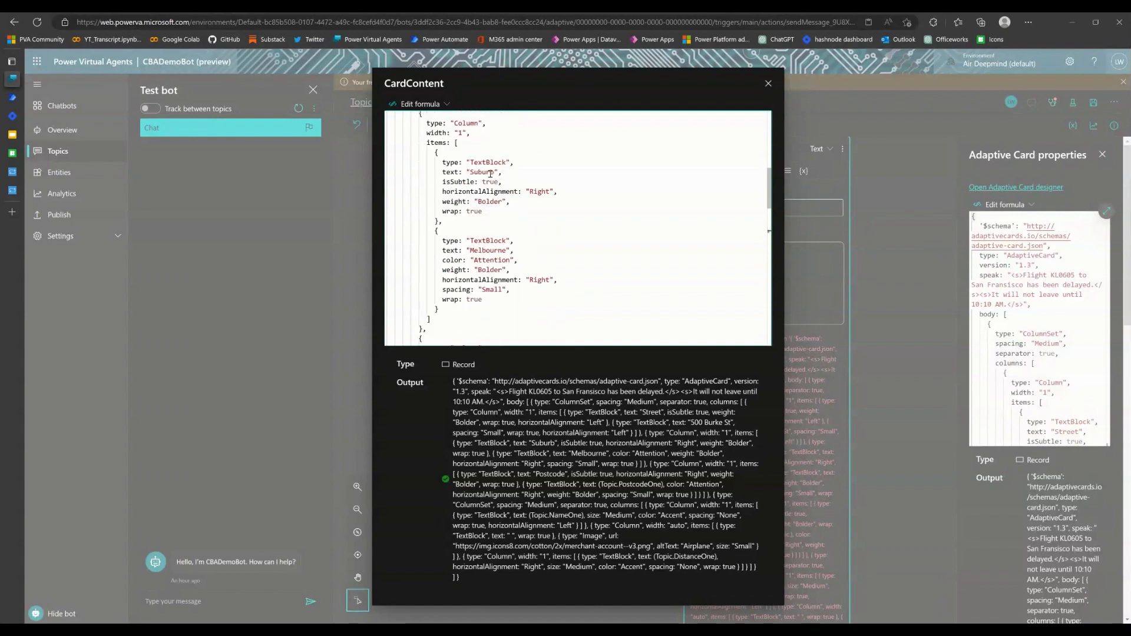
double_click(479, 250)
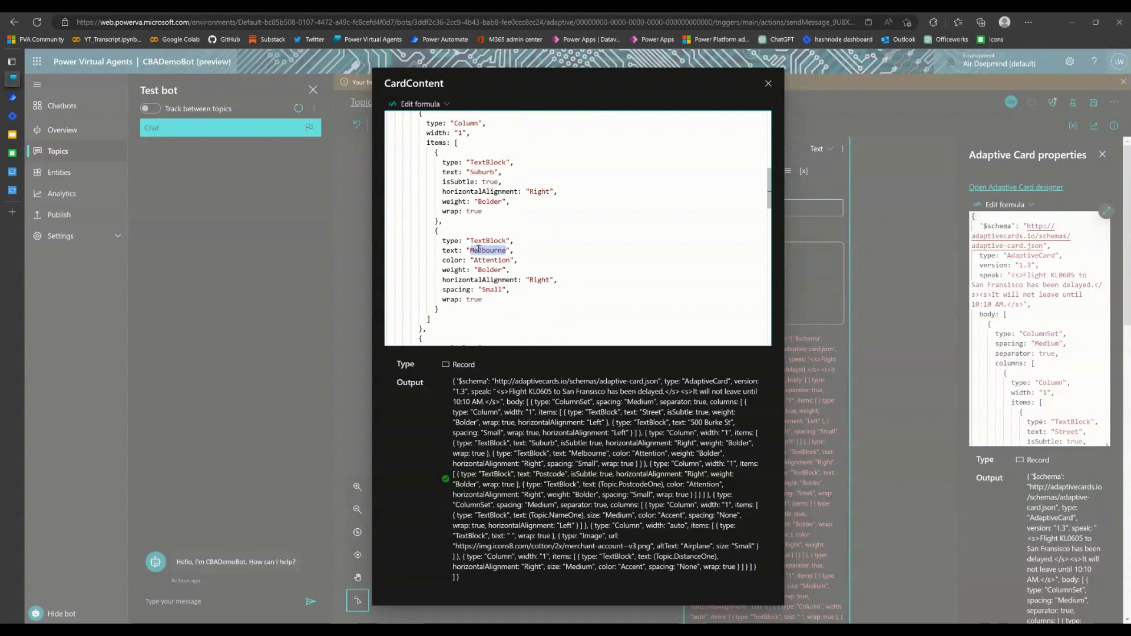
key("BackSpace")
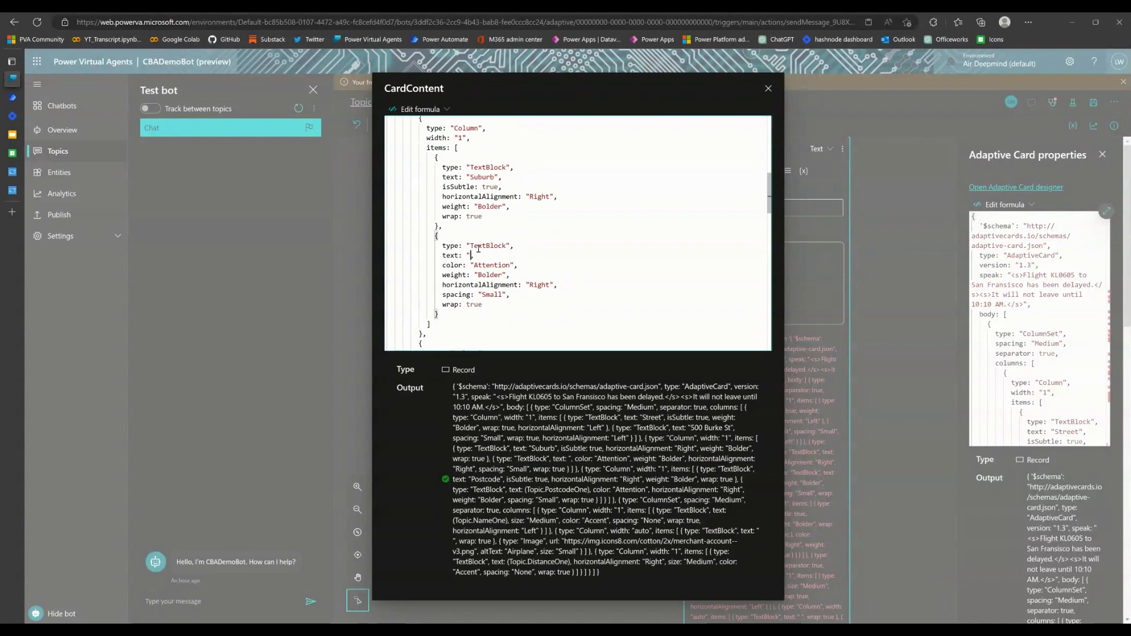
key("BackSpace")
type("(Topic.")
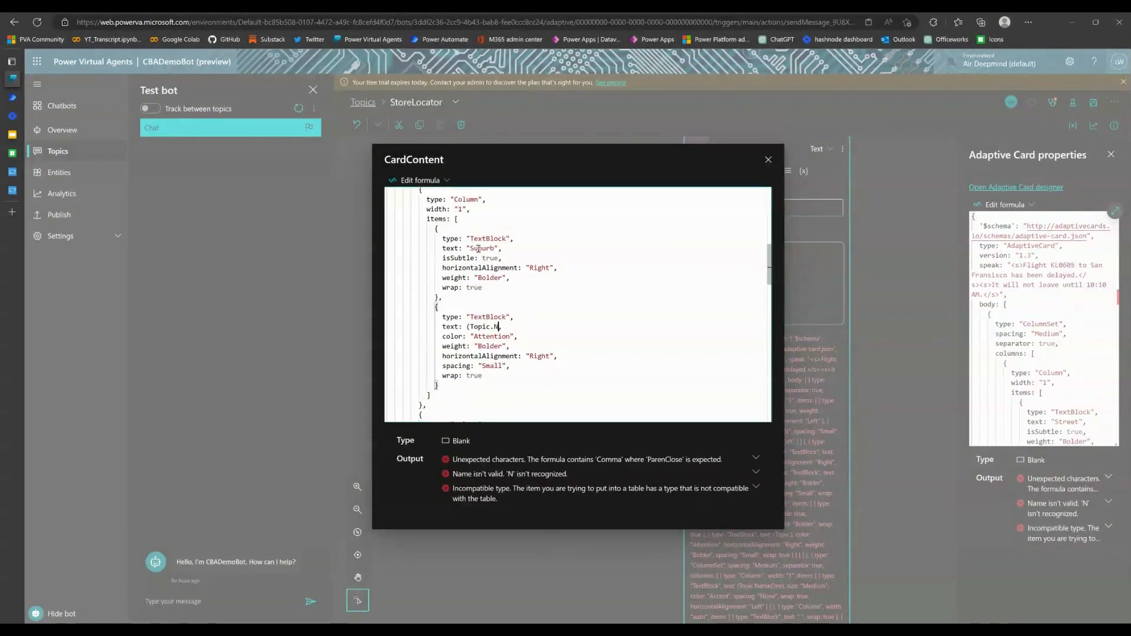
type("Na")
key("BackSpace")
key("BackSpace")
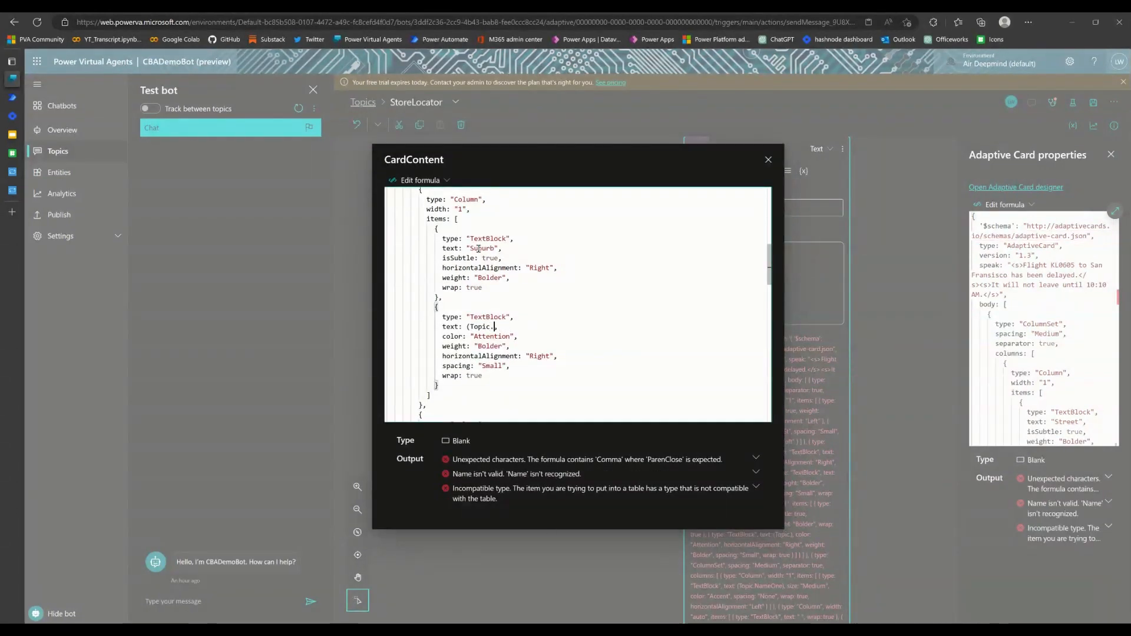
type("SuburbOne")
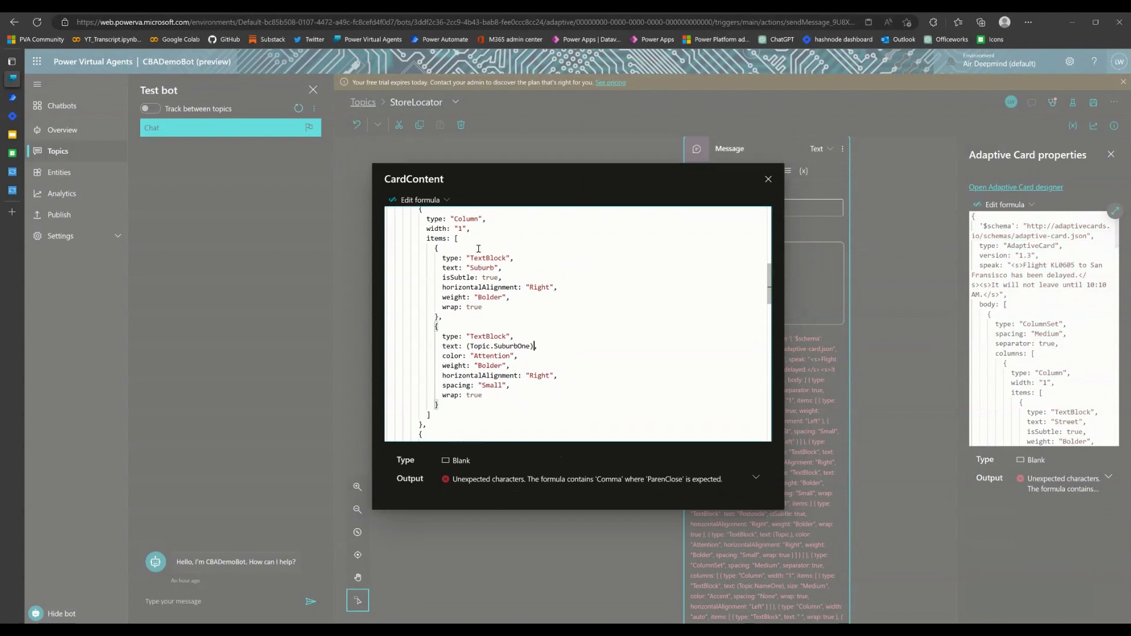
type(")")
Replace the sample street address in the TextBlock below Street with the expression (Topic.AddressOne).
scroll(578, 235, "up", 1)
scroll(578, 236, "up", 3)
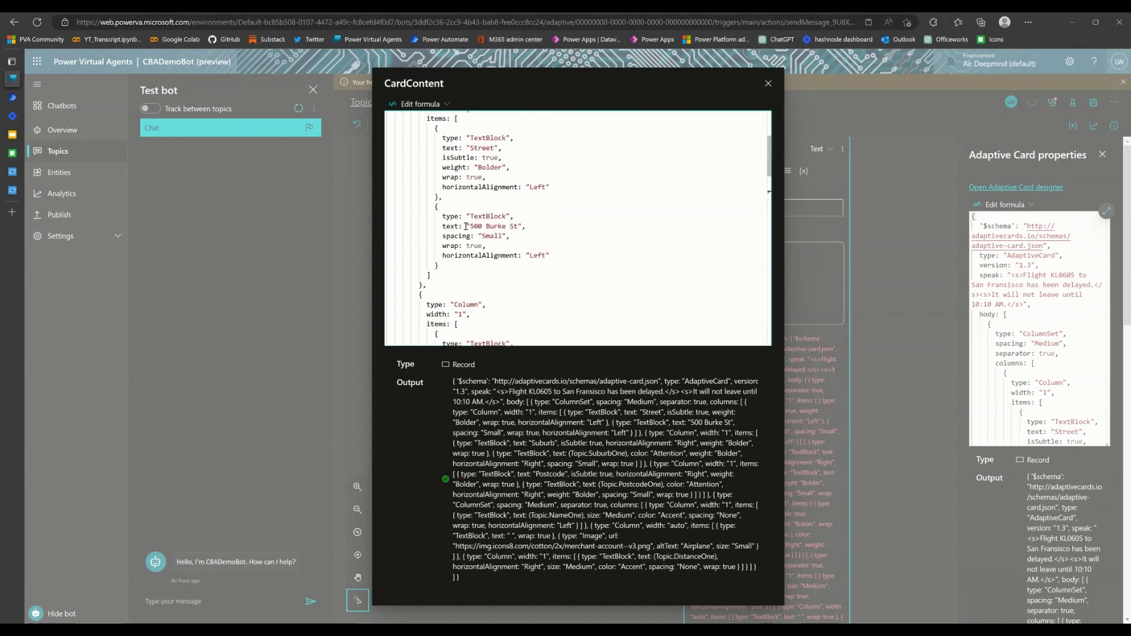
left_click_drag(467, 226, 522, 227)
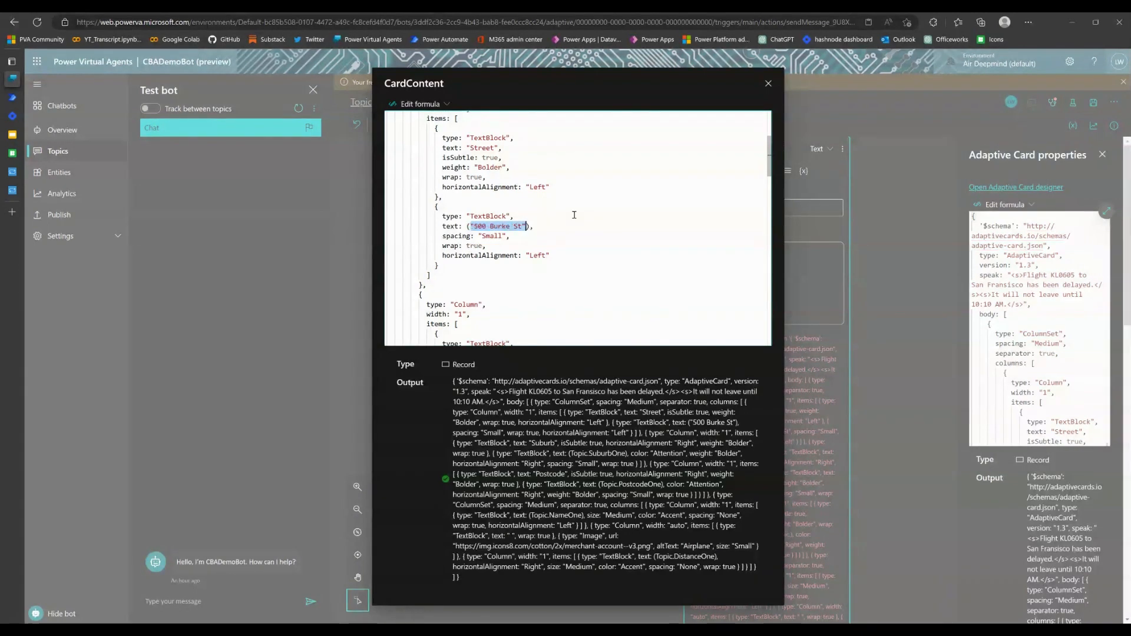
type("(Topic.")
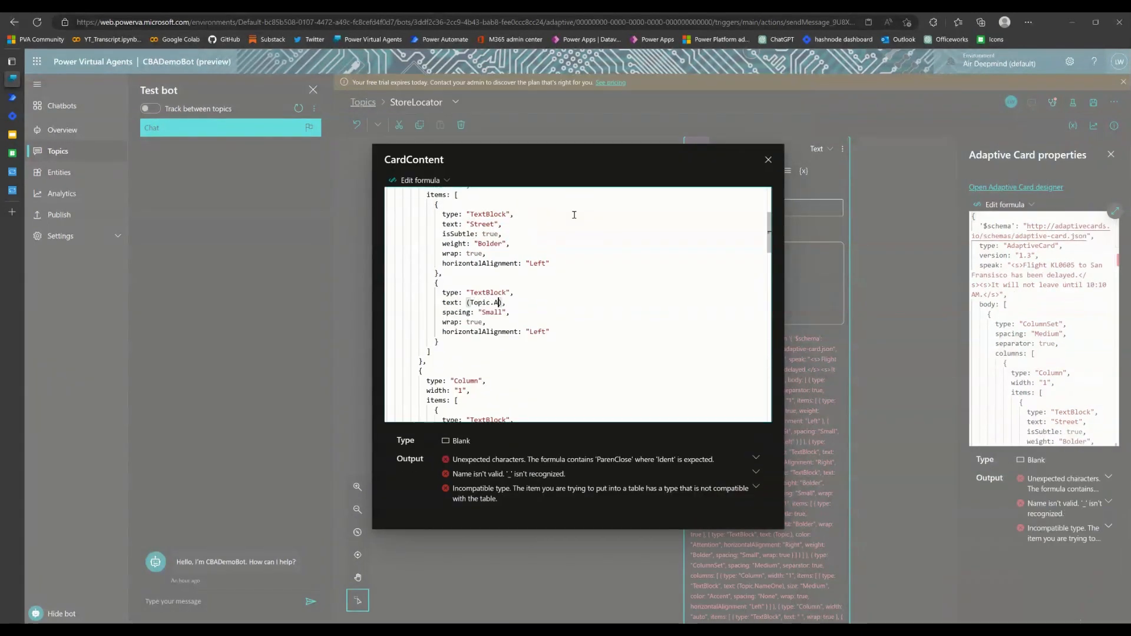
type("AddressOne")
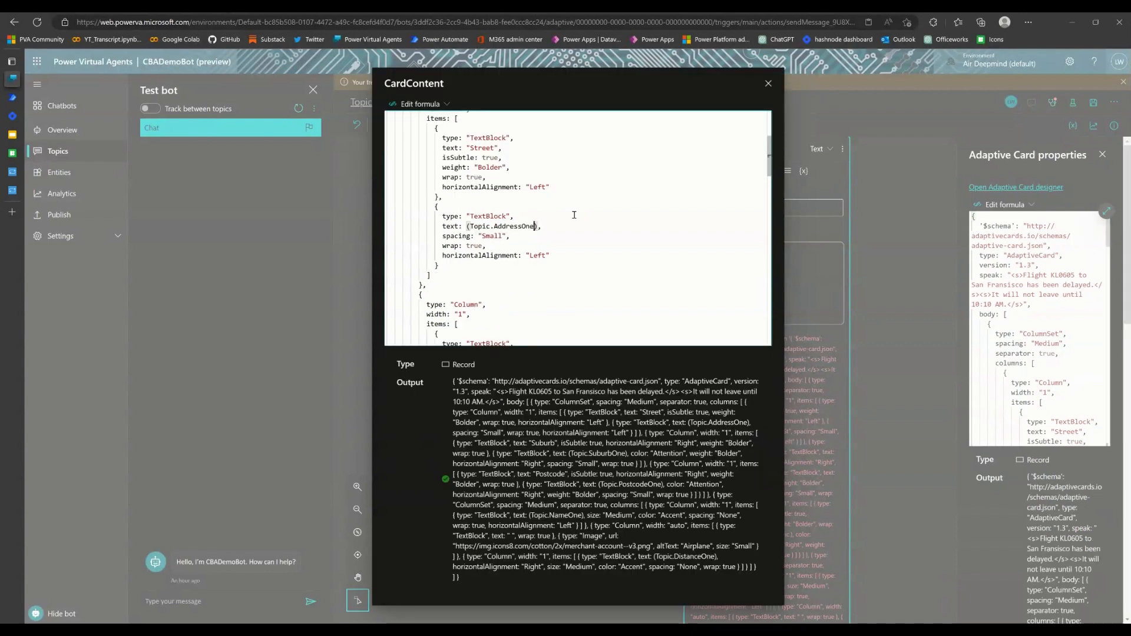
Review the whole card formula, checking the topic variable expressions for address, suburb, postcode, name and distance.
scroll(574, 215, "up", 3)
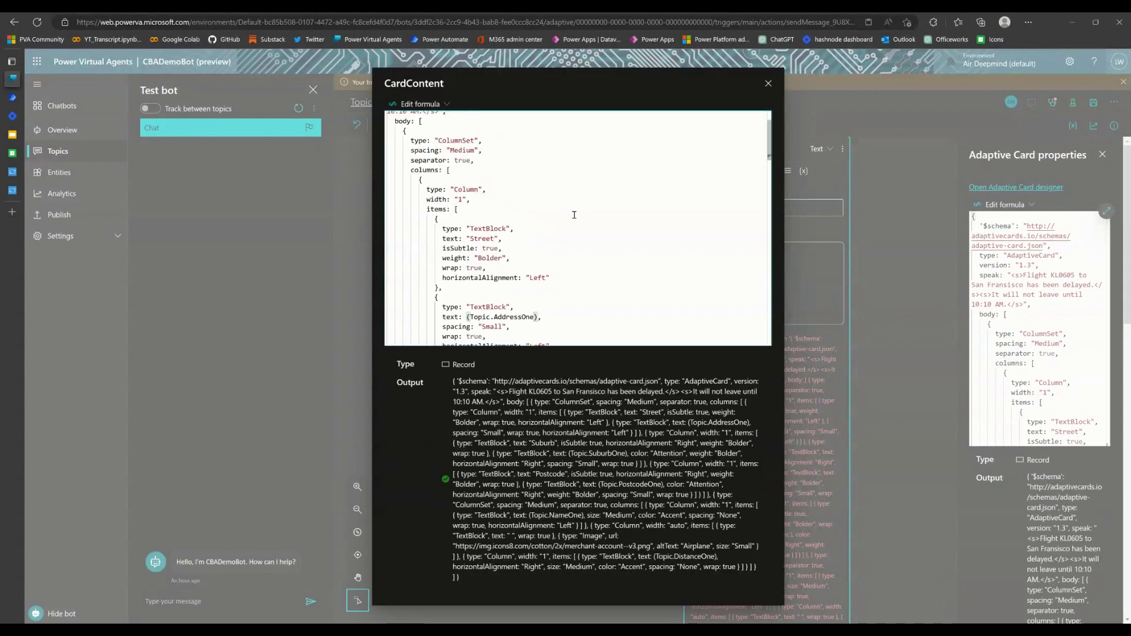
scroll(574, 215, "up", 2)
scroll(574, 216, "down", 3)
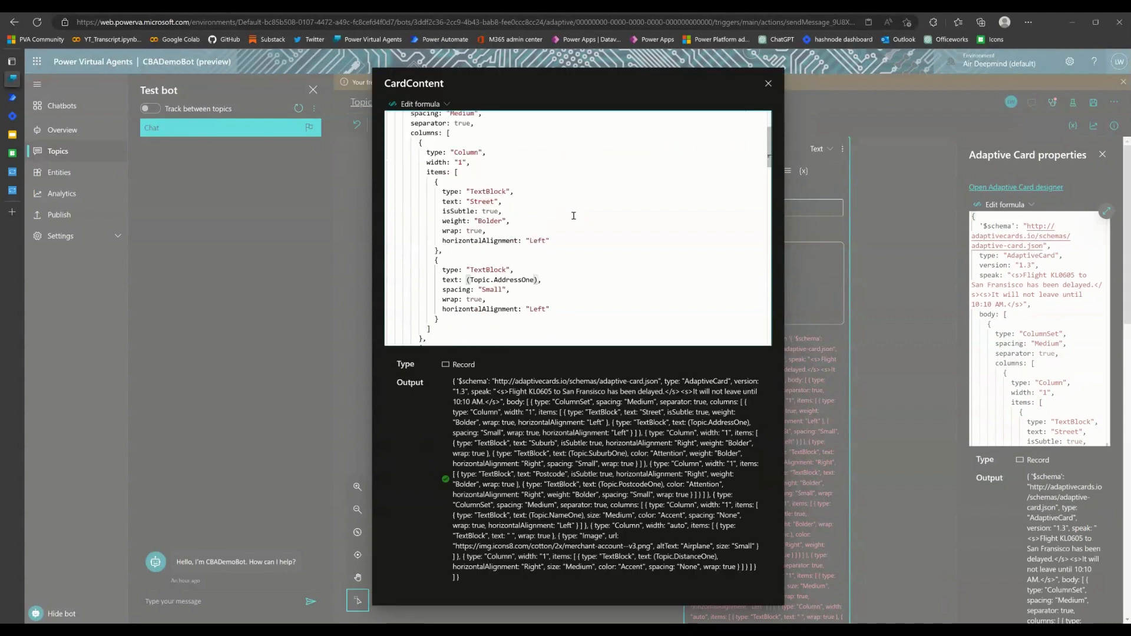
scroll(574, 216, "down", 20)
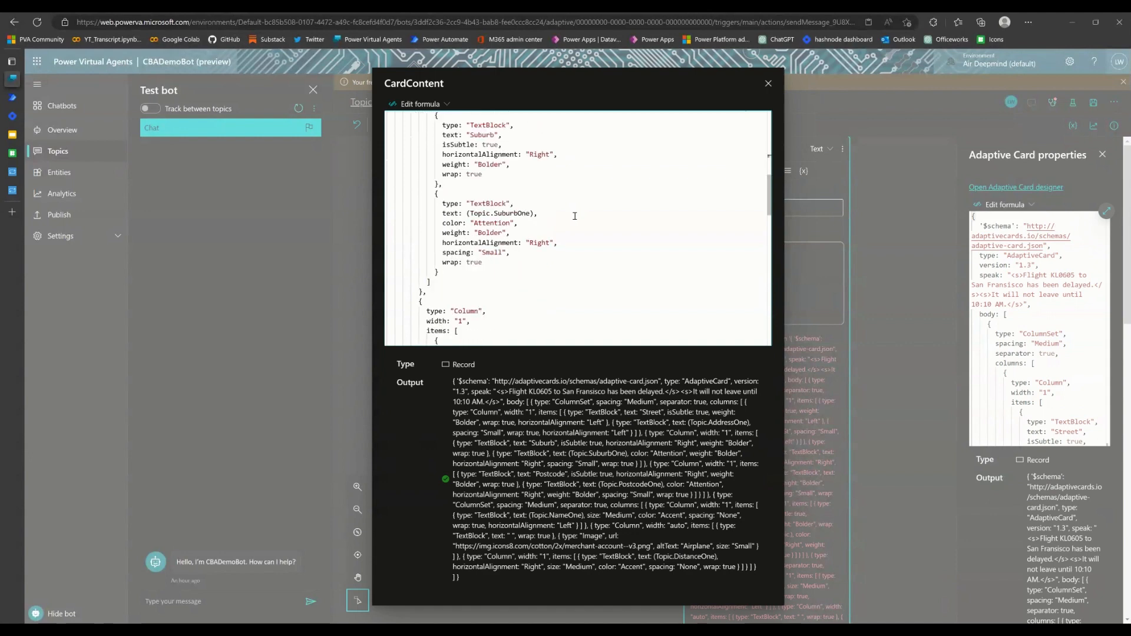
scroll(575, 216, "down", 6)
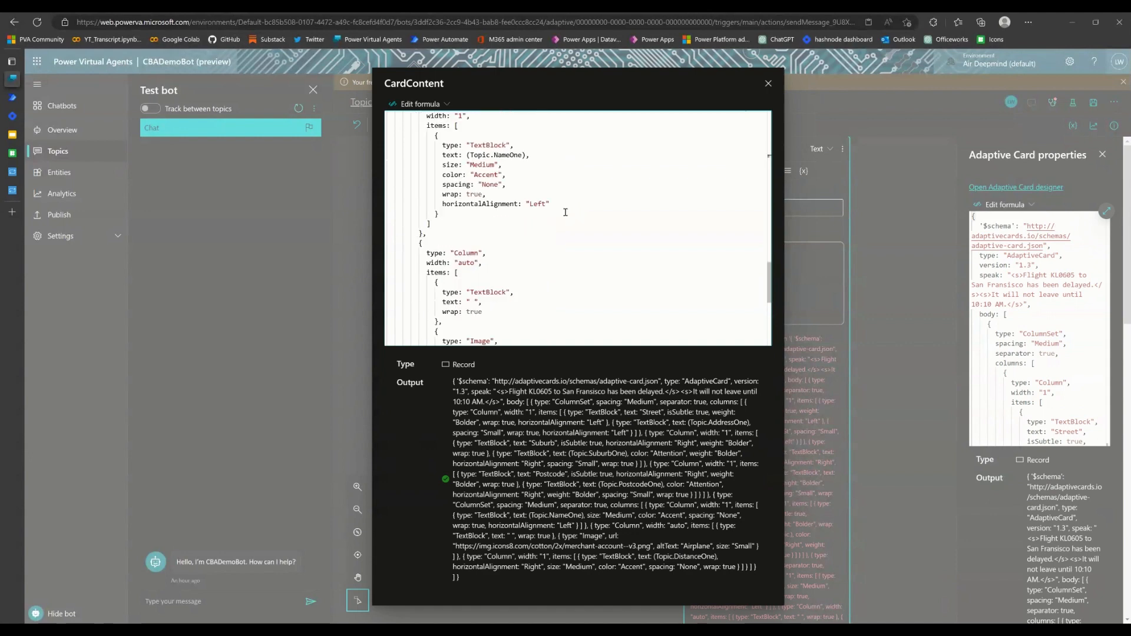
scroll(566, 212, "down", 3)
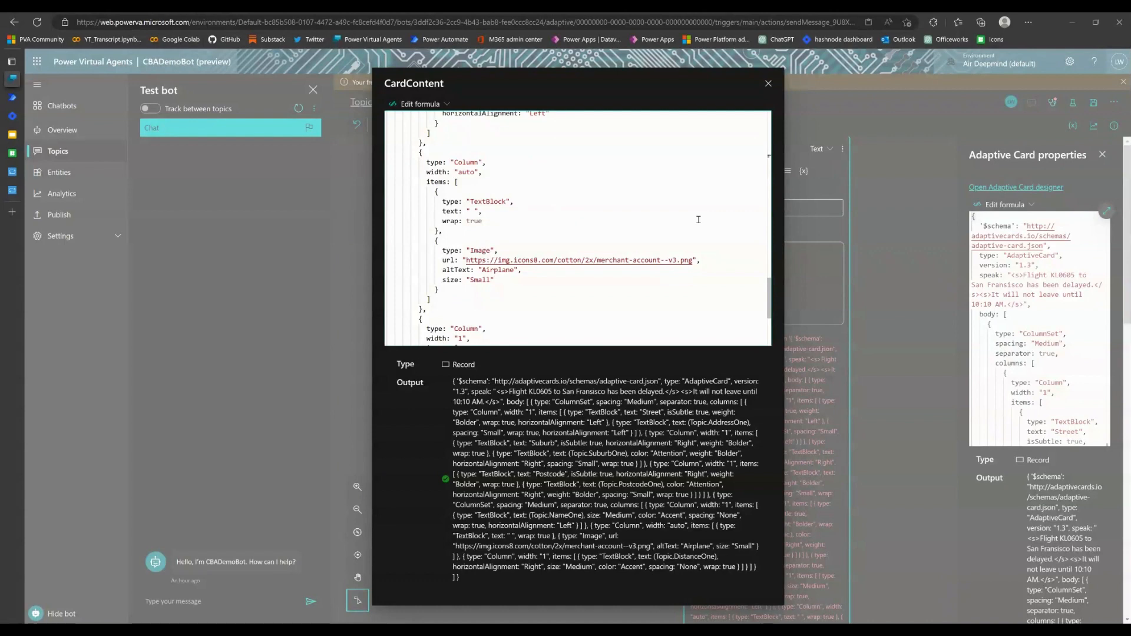
scroll(698, 219, "down", 3)
scroll(701, 220, "down", 3)
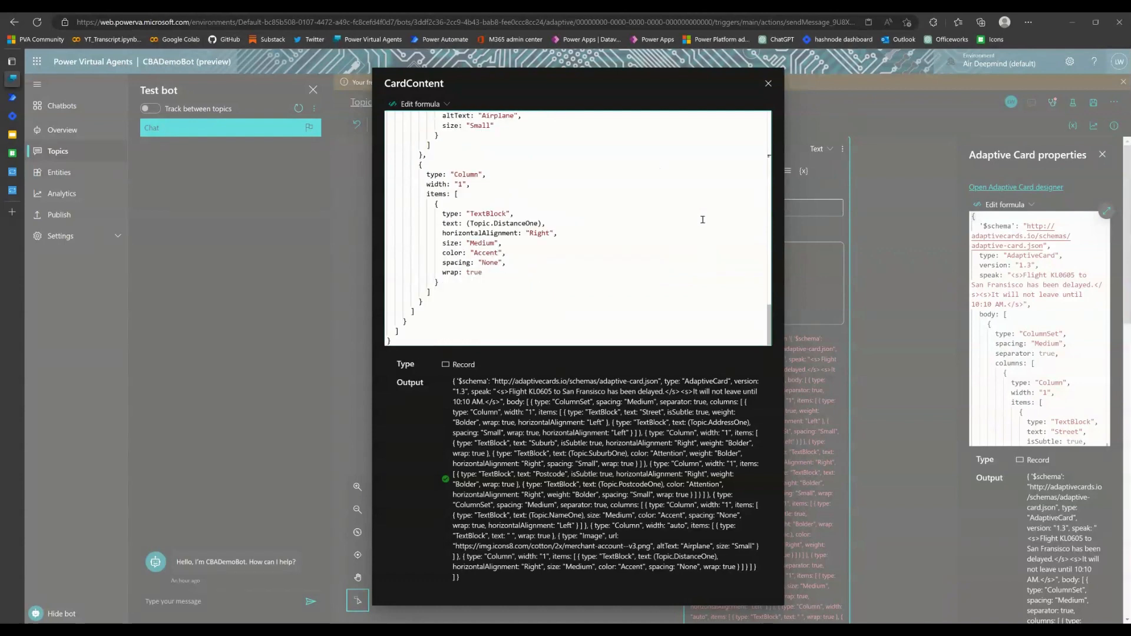
scroll(700, 221, "up", 3)
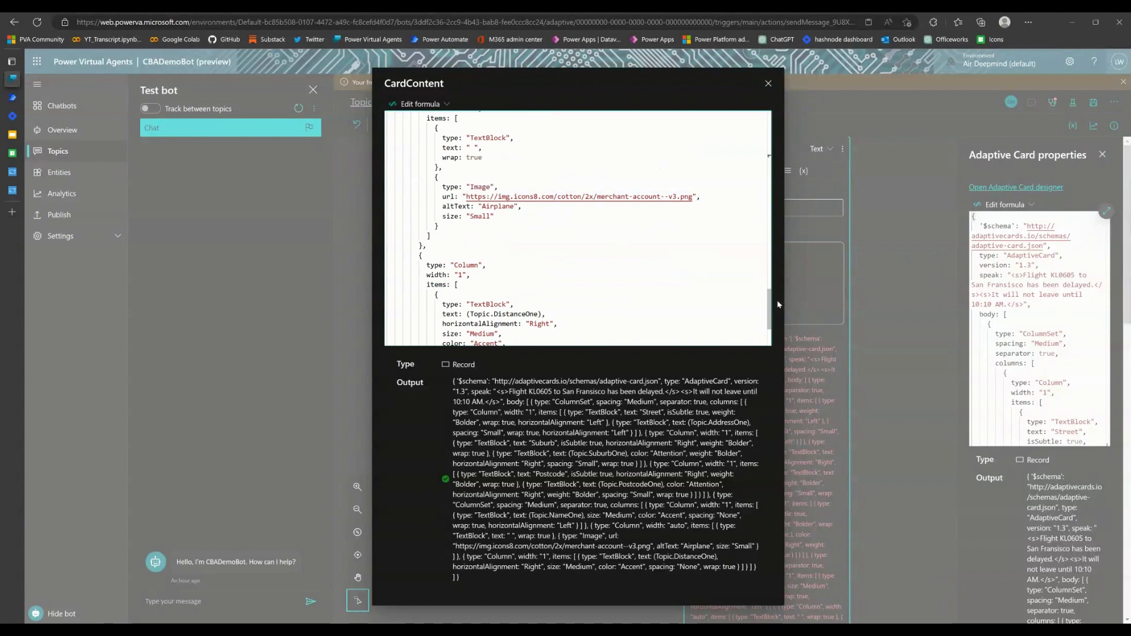
left_click_drag(769, 314, 769, 342)
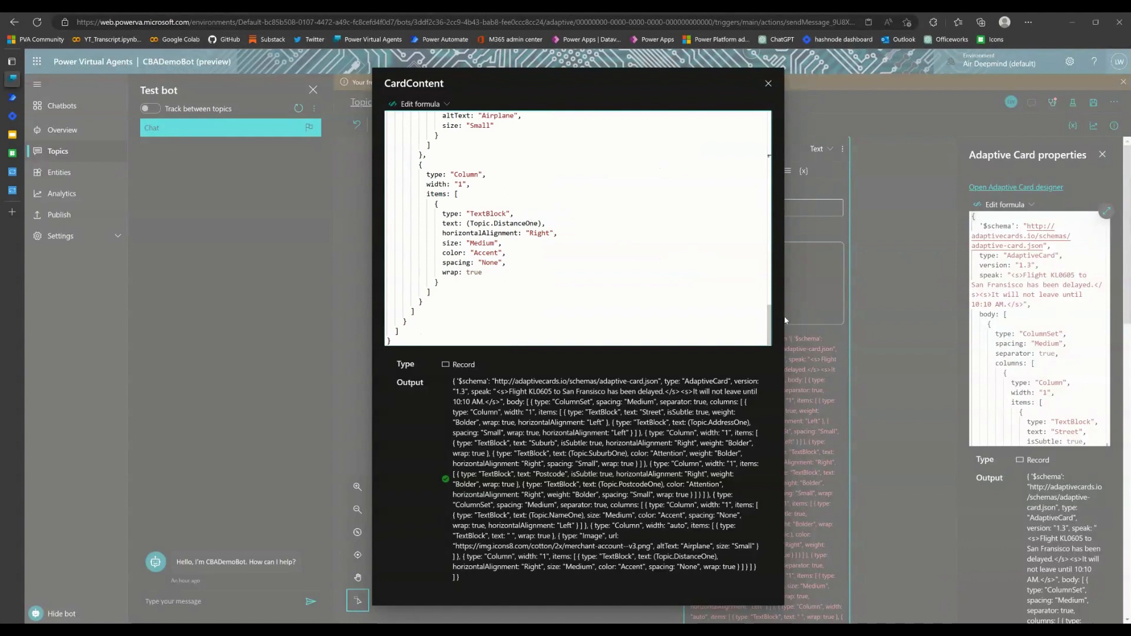
left_click_drag(770, 329, 770, 131)
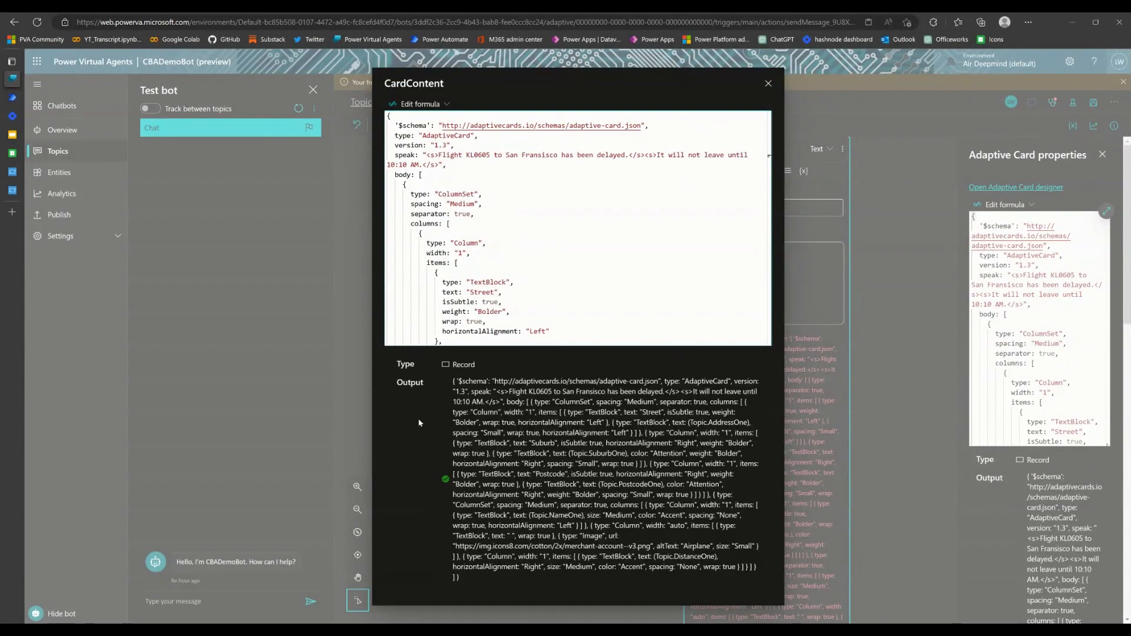
Close the expanded CardContent formula editor and save the StoreLocator topic.
left_click(769, 84)
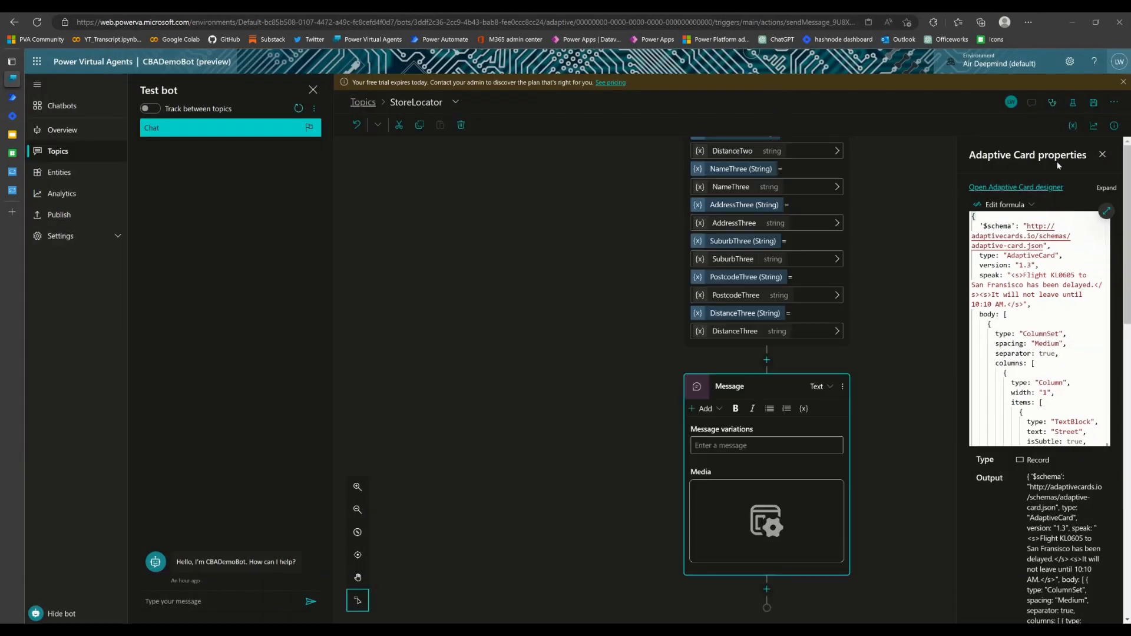
left_click(1093, 104)
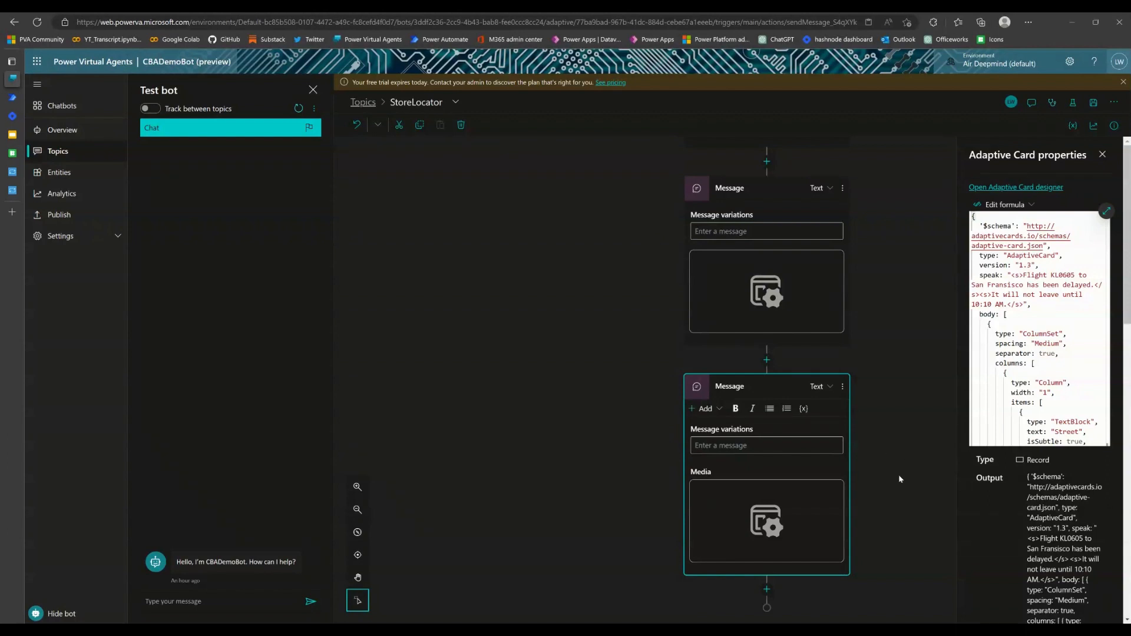
Look over the topic's nodes from the three card messages up to the trigger phrases, and save the topic with all three cards.
scroll(787, 507, "up", 2)
scroll(787, 504, "up", 8)
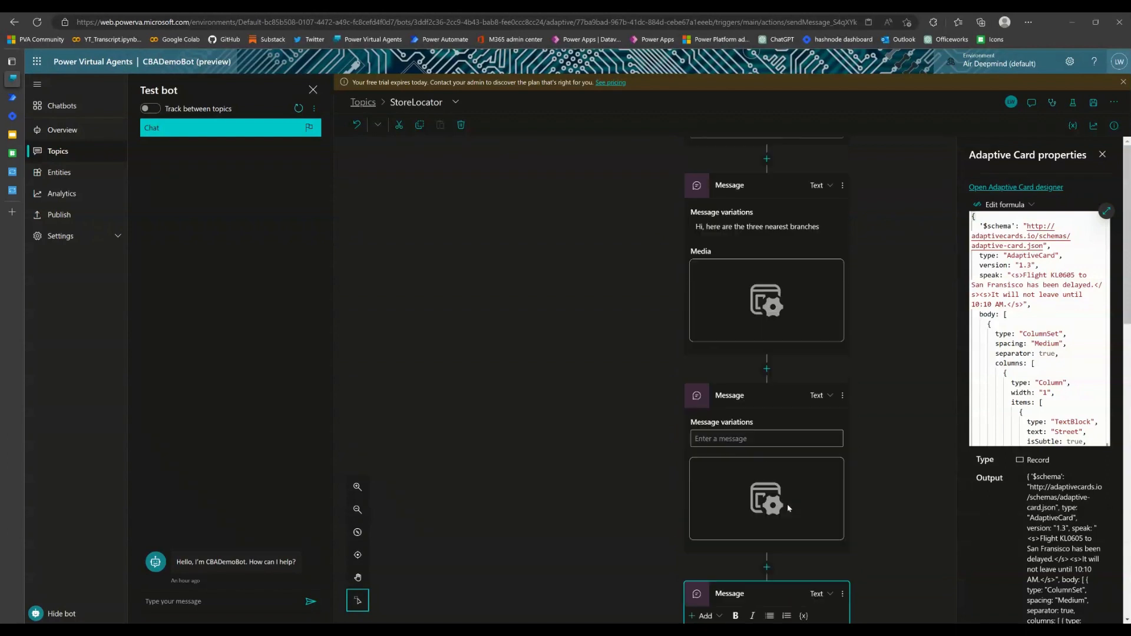
scroll(787, 504, "up", 8)
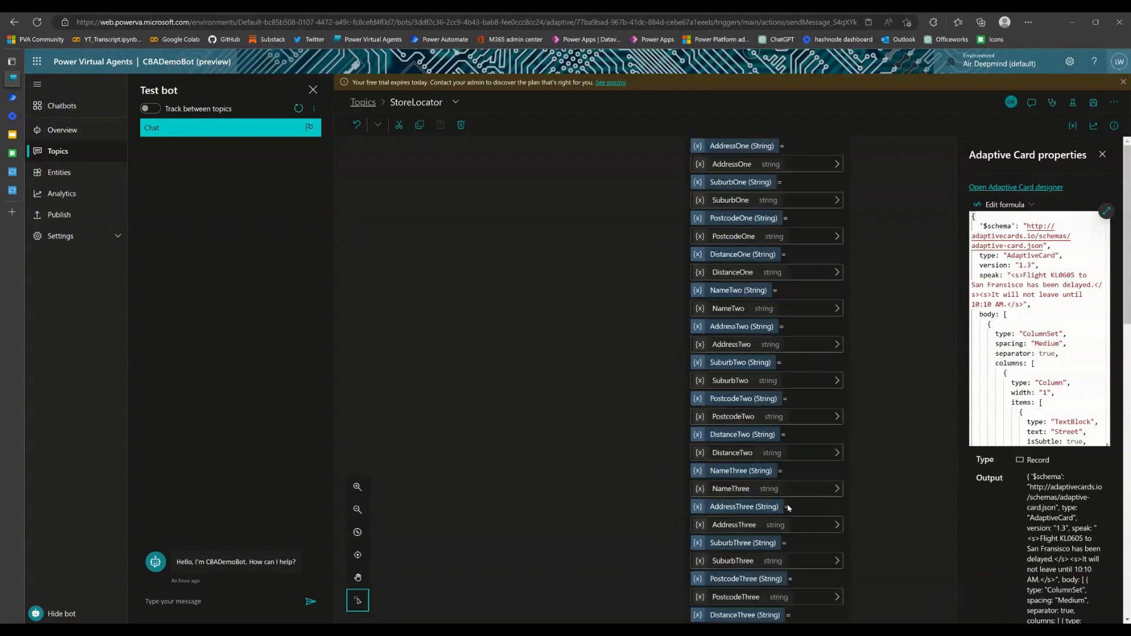
scroll(787, 504, "up", 2)
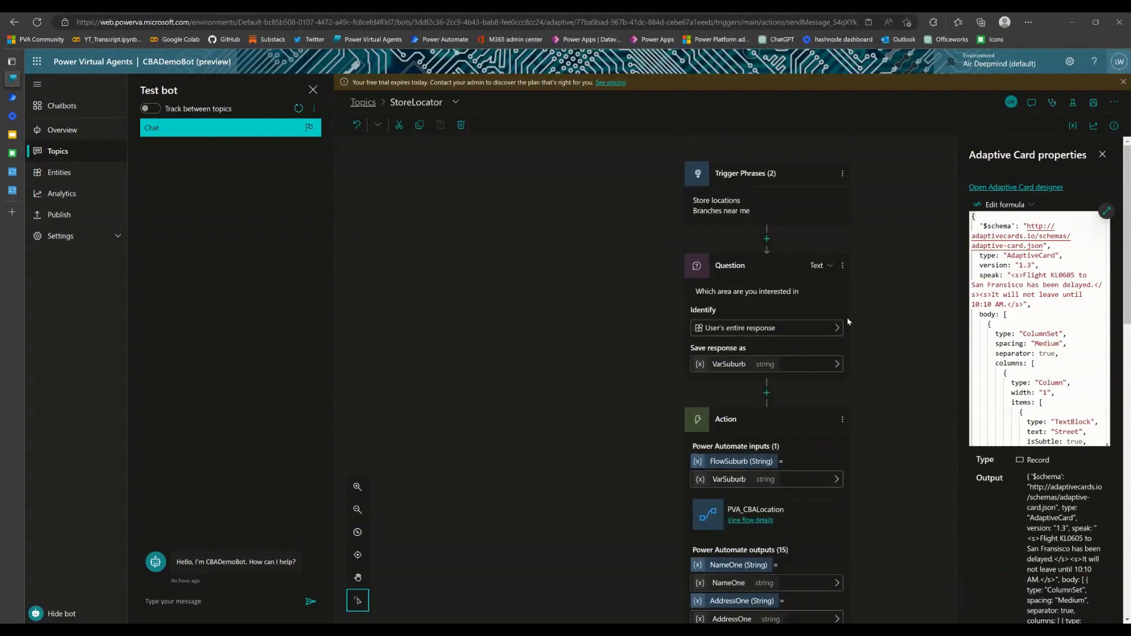
left_click(1094, 102)
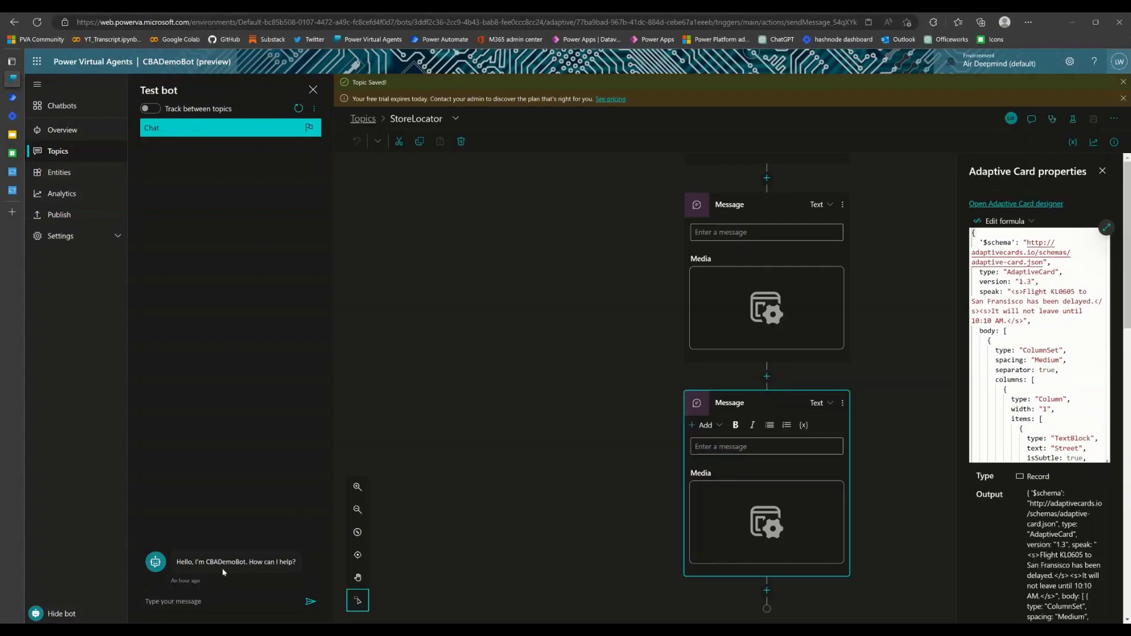
Start the StoreLocator topic in the test bot by sending the message "Branch near me".
left_click(215, 602)
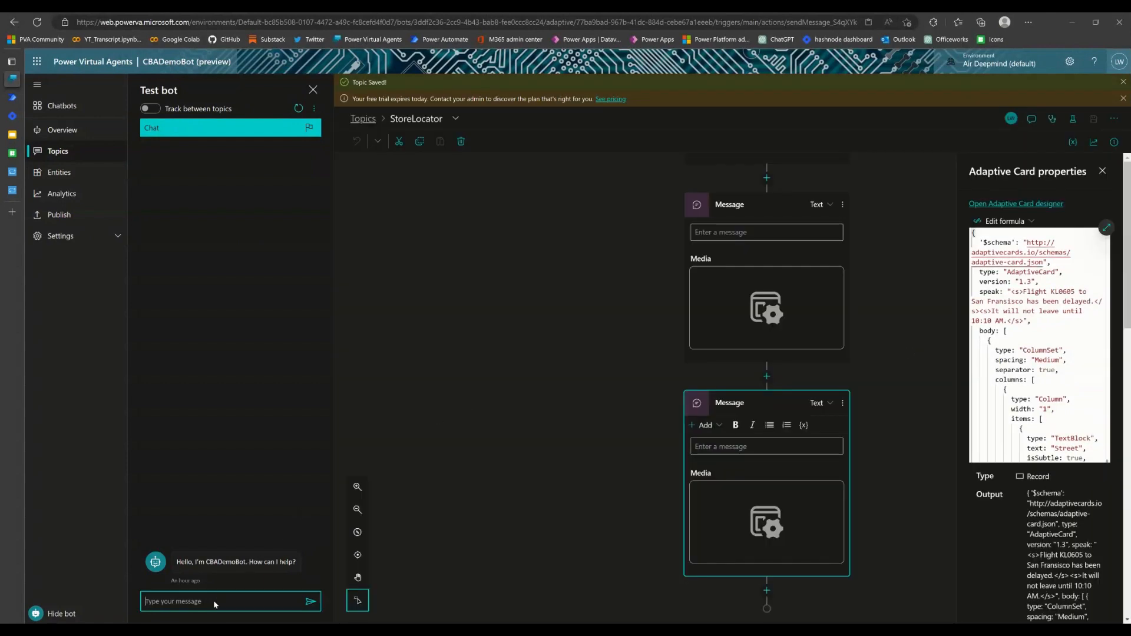
type("Ne")
key("BackSpace")
key("BackSpace")
type("Branch near me")
key("Return")
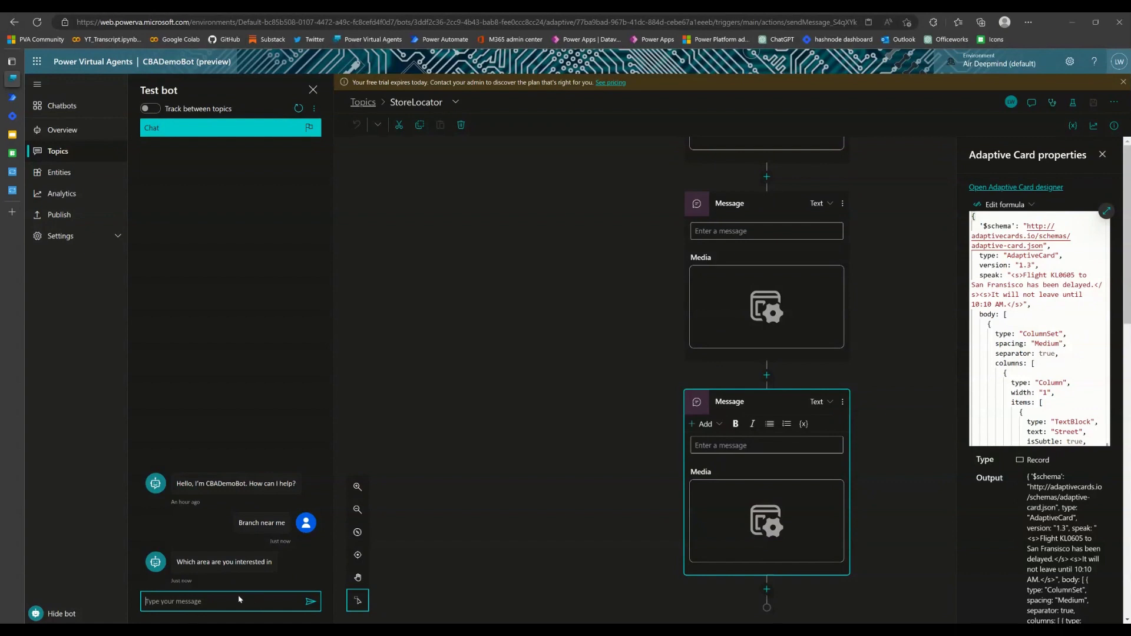
Answer the test bot's area question with "Melbourne".
type("Melbourne")
key("Return")
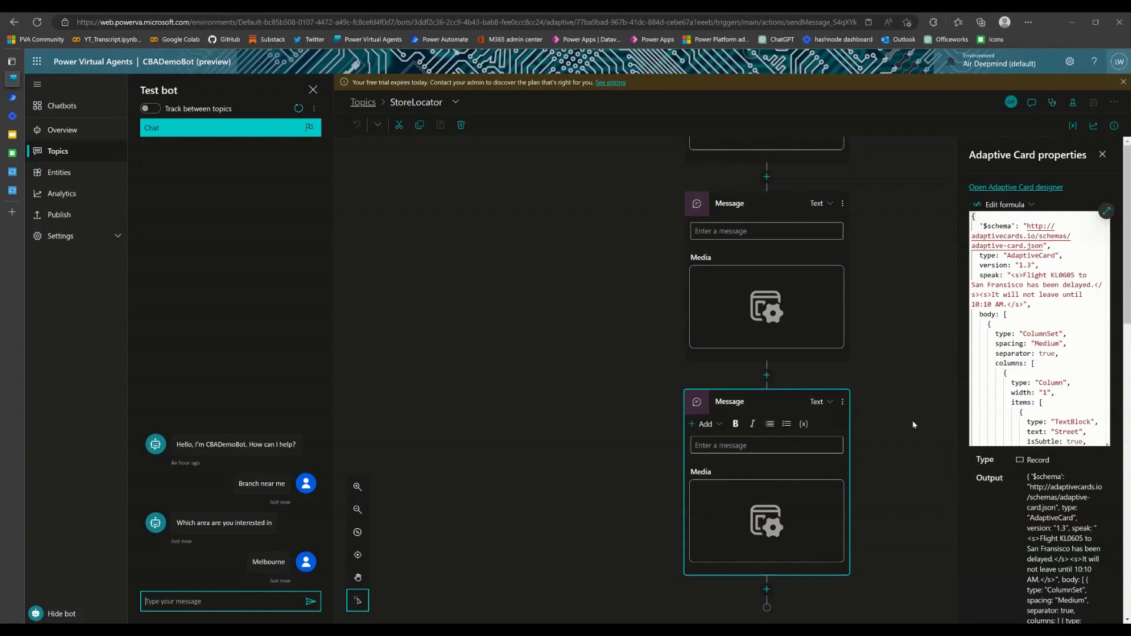
scroll(907, 417, "up", 1)
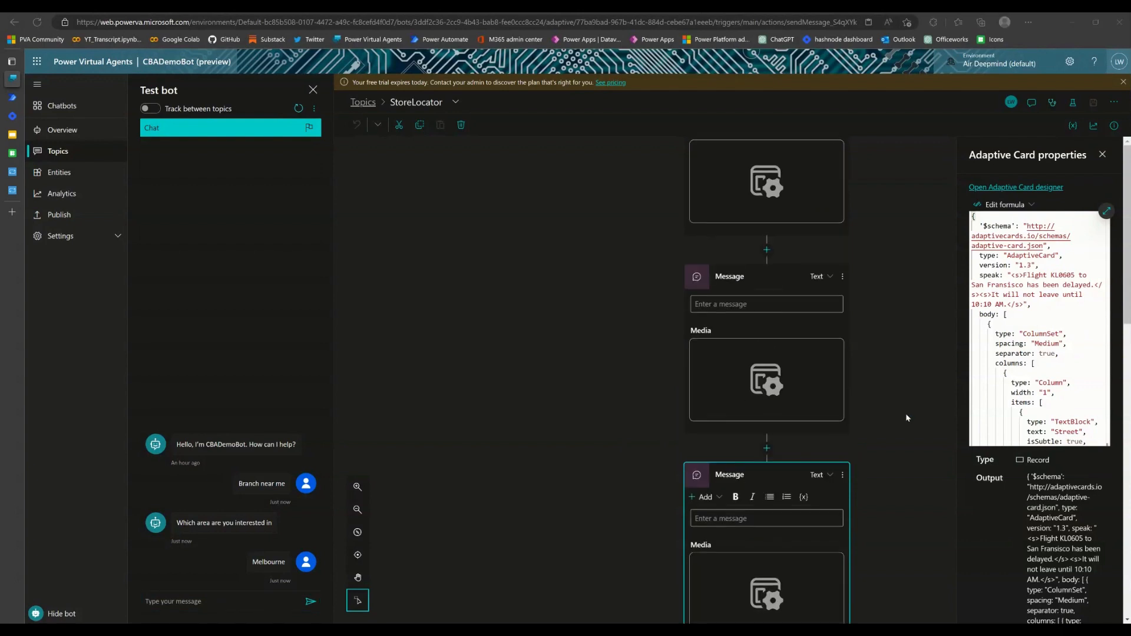